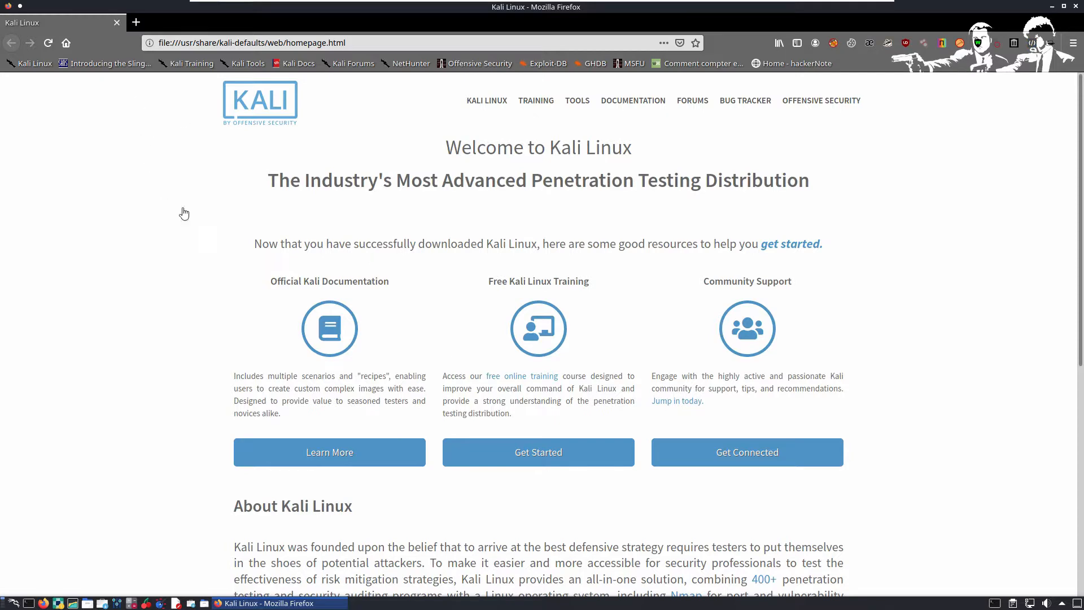
Step: Search the web for "nessus"
{"action": "left_click", "coordinate": [373, 47]}
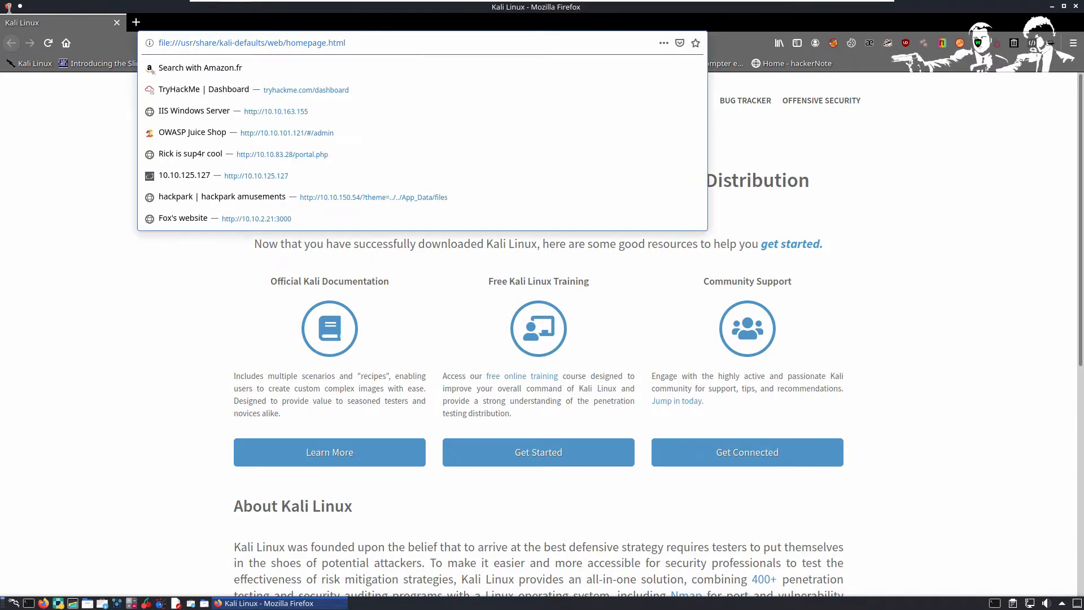
{"action": "type", "text": "nessus"}
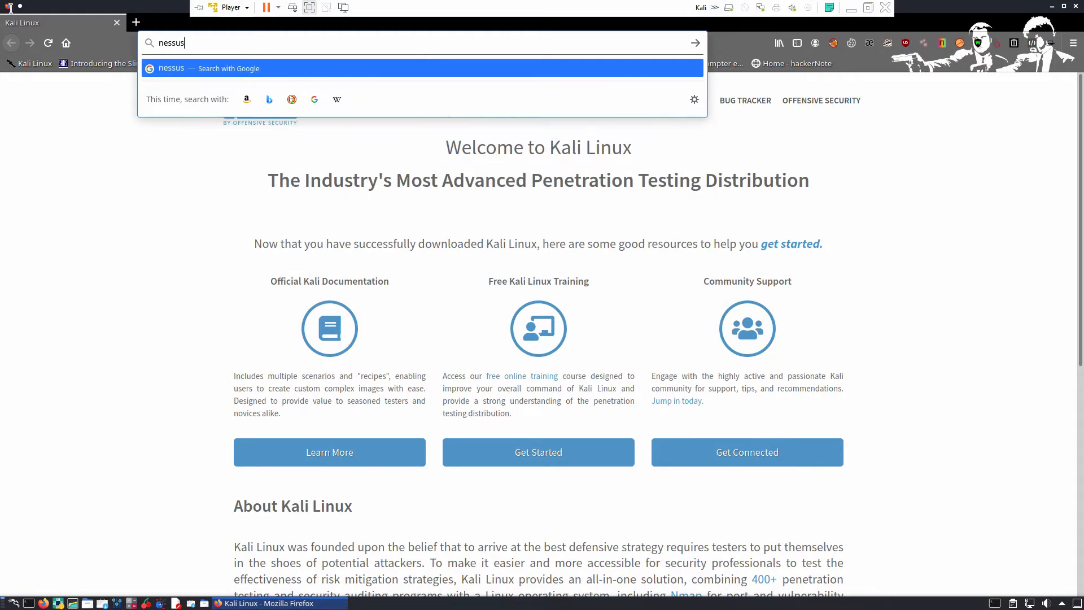
{"action": "key", "text": "Return"}
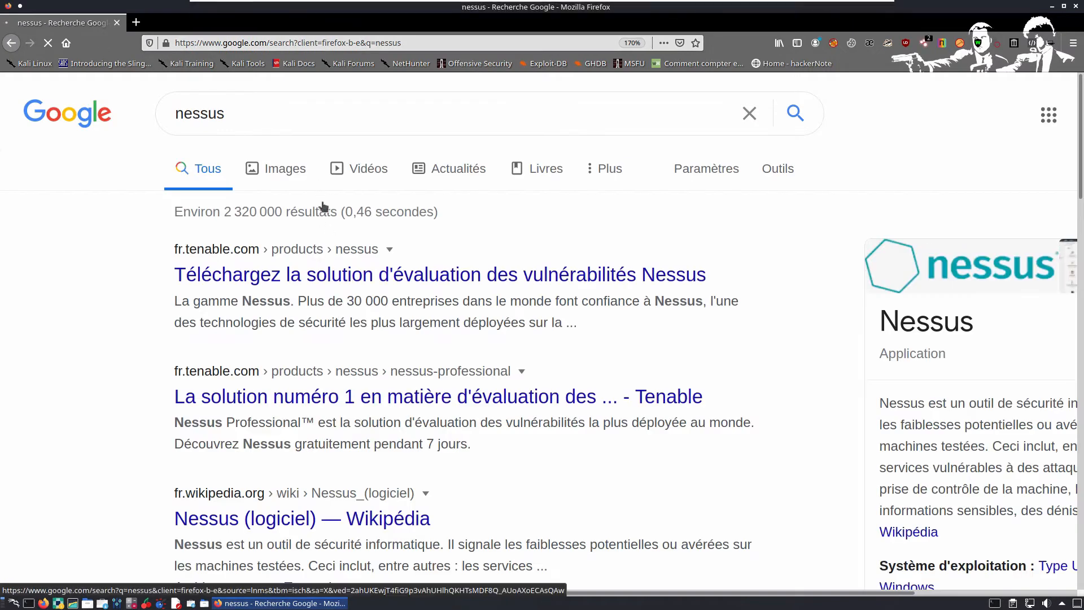
Step: Examine the Google results for Nessus and the application's information card, including its operating systems, type, licence and related tools
{"action": "scroll", "coordinate": [396, 249], "scroll_direction": "down", "scroll_amount": 2}
{"action": "scroll", "coordinate": [463, 258], "scroll_direction": "down", "scroll_amount": 2}
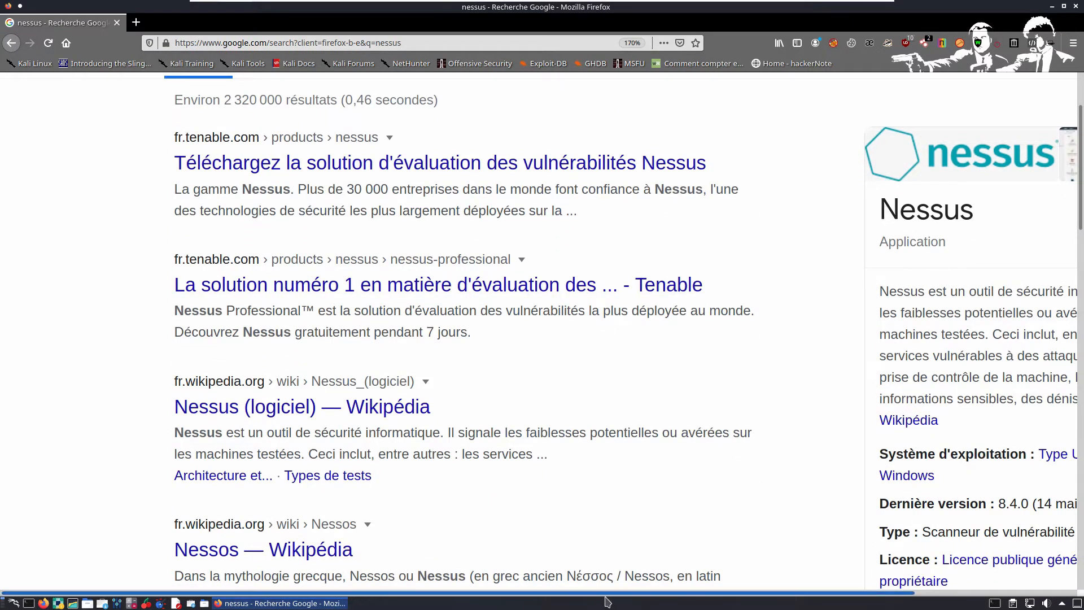
{"action": "left_click_drag", "start_coordinate": [605, 593], "coordinate": [864, 607]}
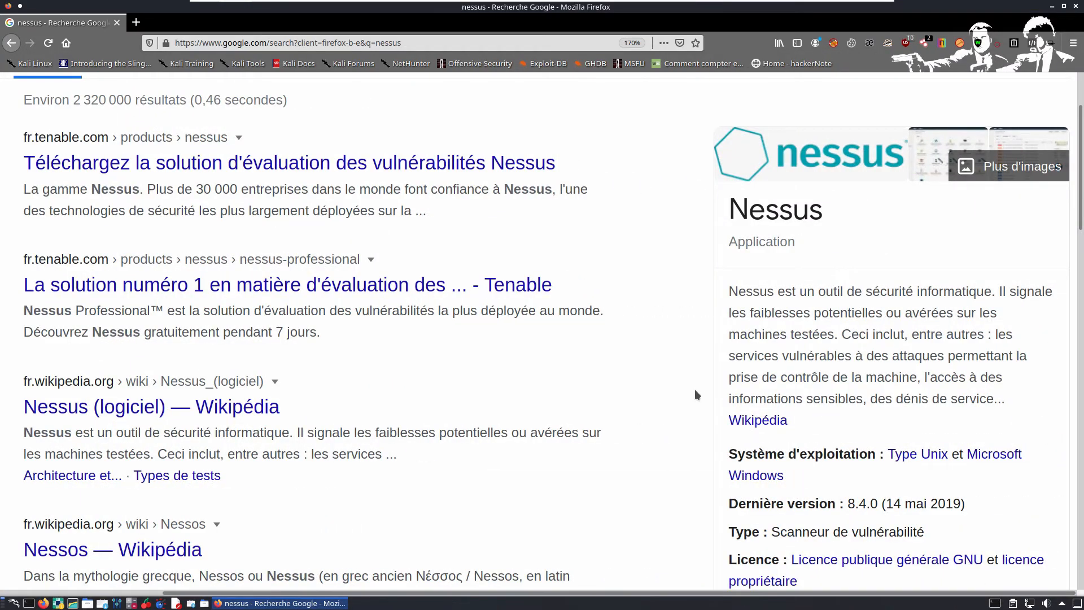
{"action": "scroll", "coordinate": [854, 364], "scroll_direction": "down", "scroll_amount": 5}
{"action": "scroll", "coordinate": [854, 364], "scroll_direction": "down", "scroll_amount": 3}
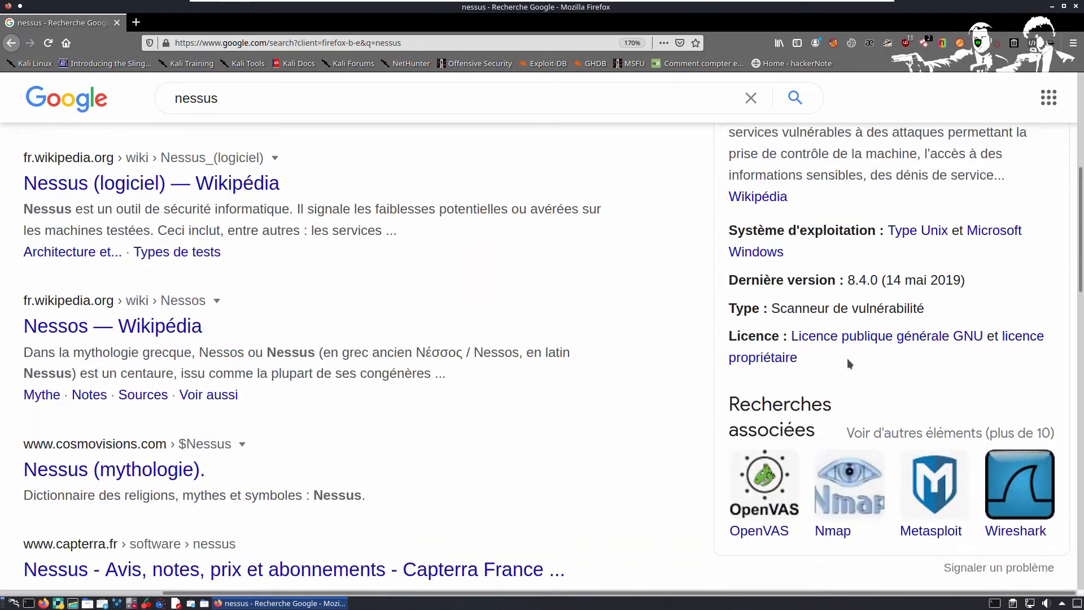
{"action": "scroll", "coordinate": [644, 405], "scroll_direction": "up", "scroll_amount": 4}
{"action": "scroll", "coordinate": [722, 449], "scroll_direction": "up", "scroll_amount": 6}
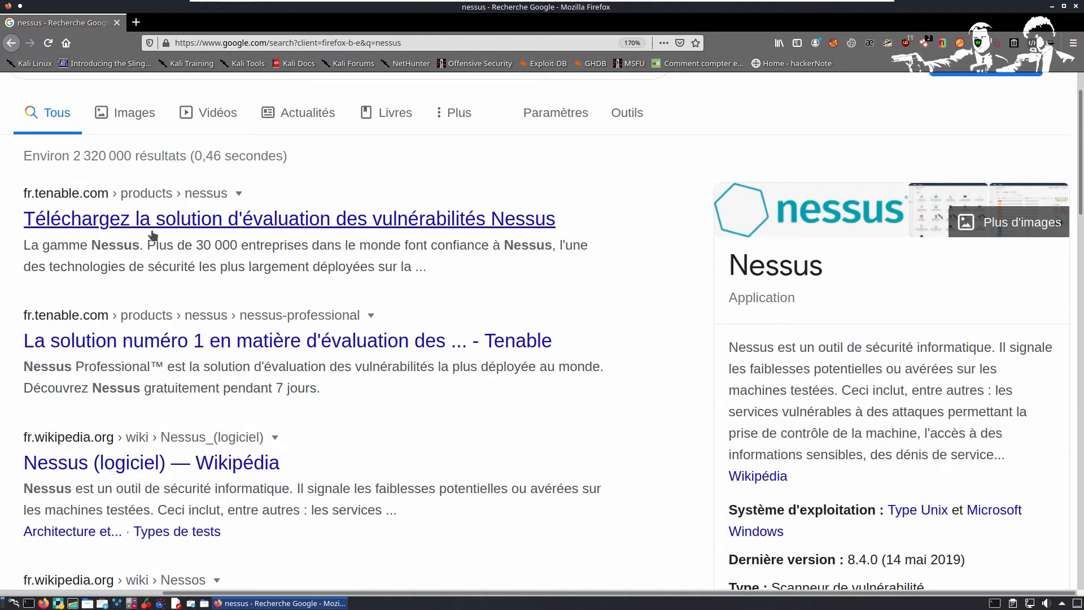
{"action": "scroll", "coordinate": [186, 293], "scroll_direction": "up", "scroll_amount": 2}
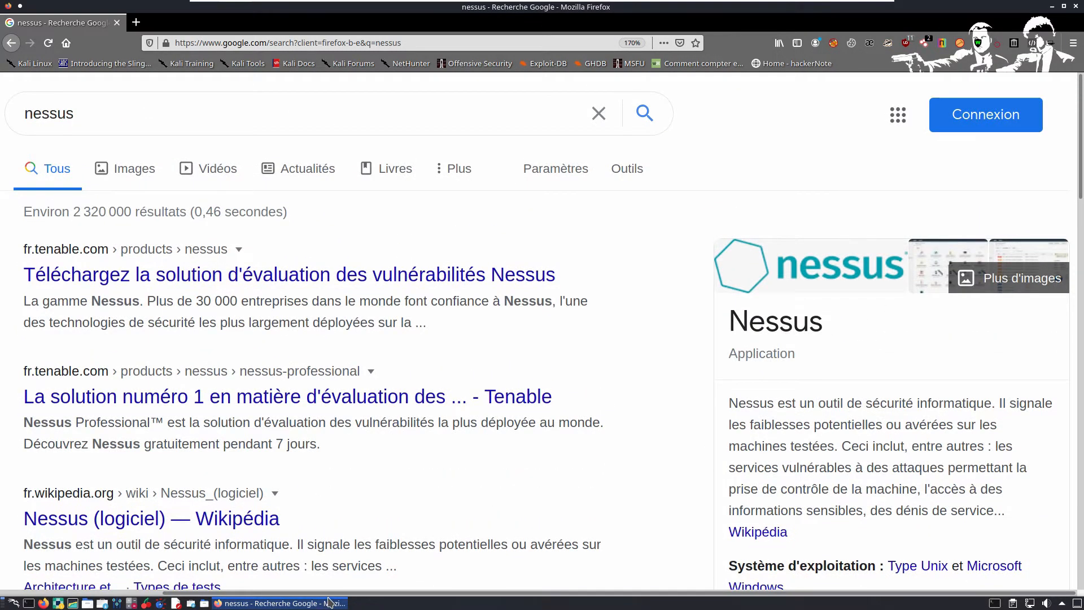
{"action": "left_click_drag", "start_coordinate": [317, 593], "coordinate": [74, 580]}
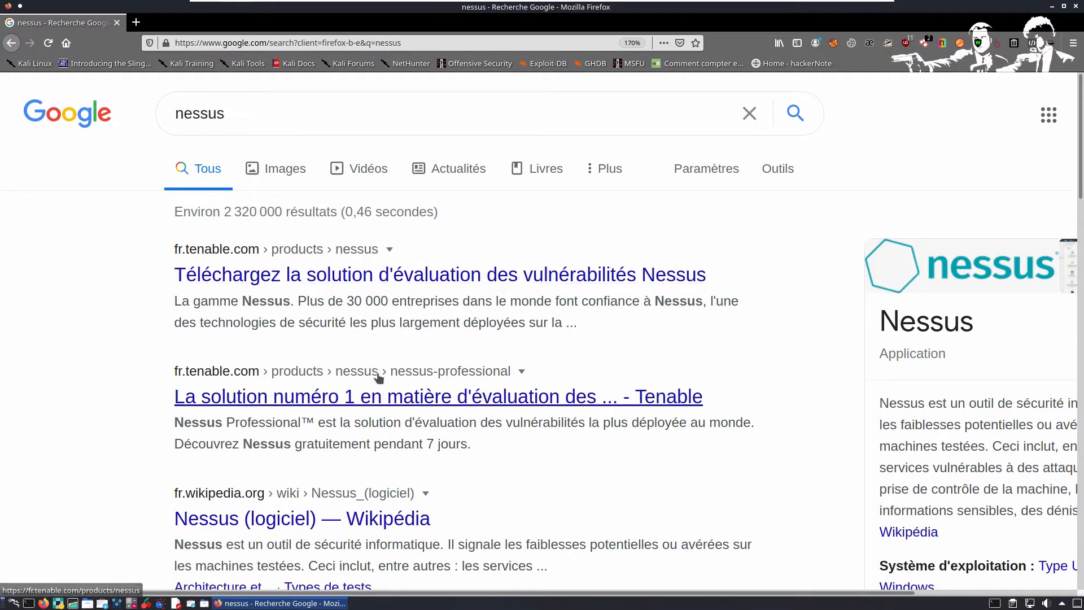
Step: Open Tenable's Nessus Professional search result and read the product page through to the section on its advantages
{"action": "left_click", "coordinate": [390, 403]}
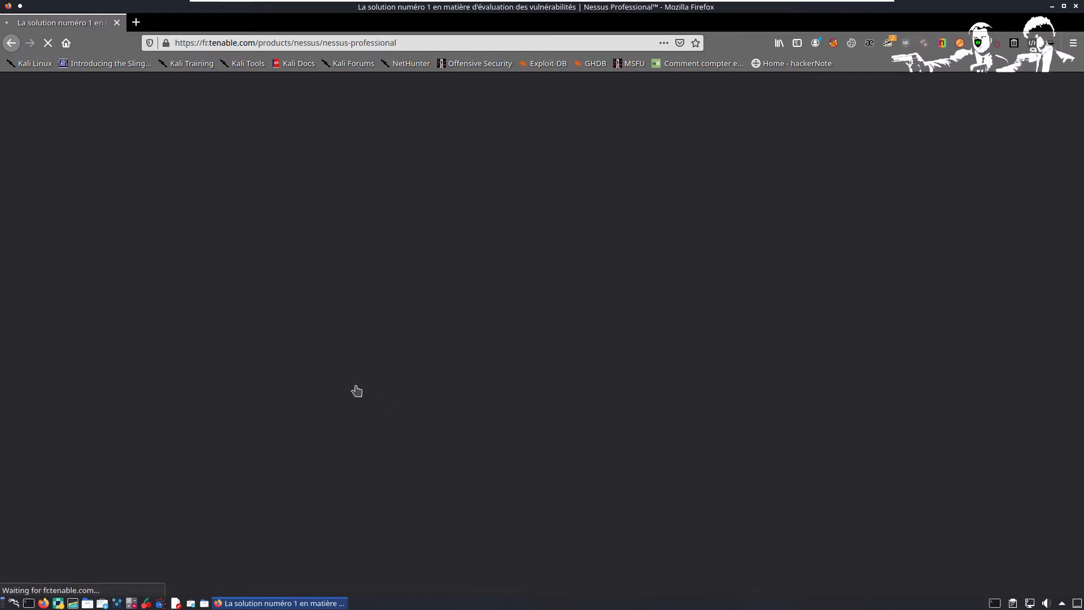
{"action": "scroll", "coordinate": [167, 310], "scroll_direction": "down", "scroll_amount": 1}
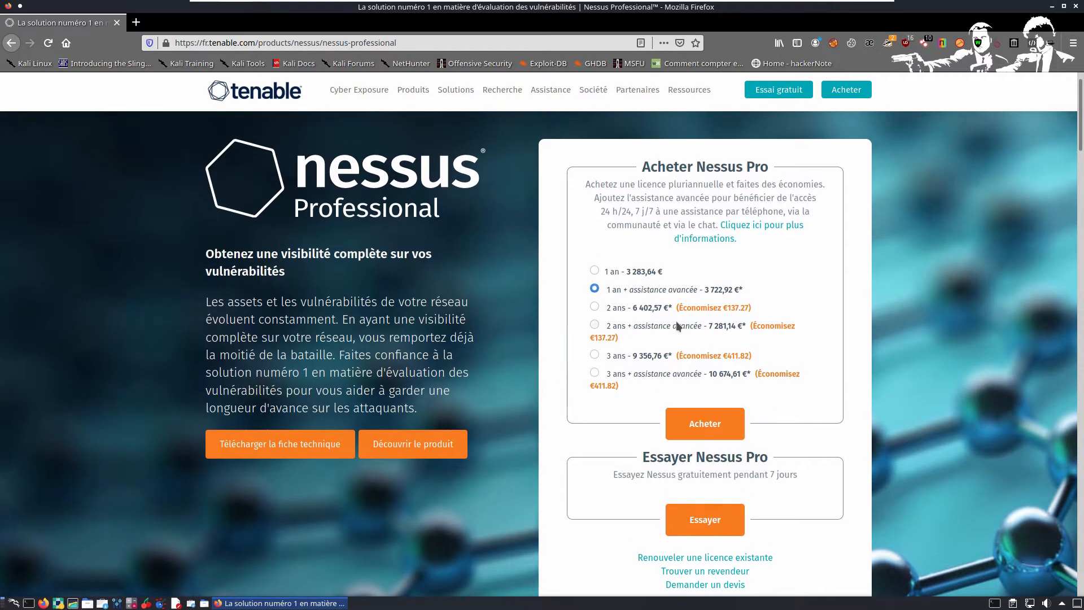
{"action": "scroll", "coordinate": [704, 335], "scroll_direction": "down", "scroll_amount": 10}
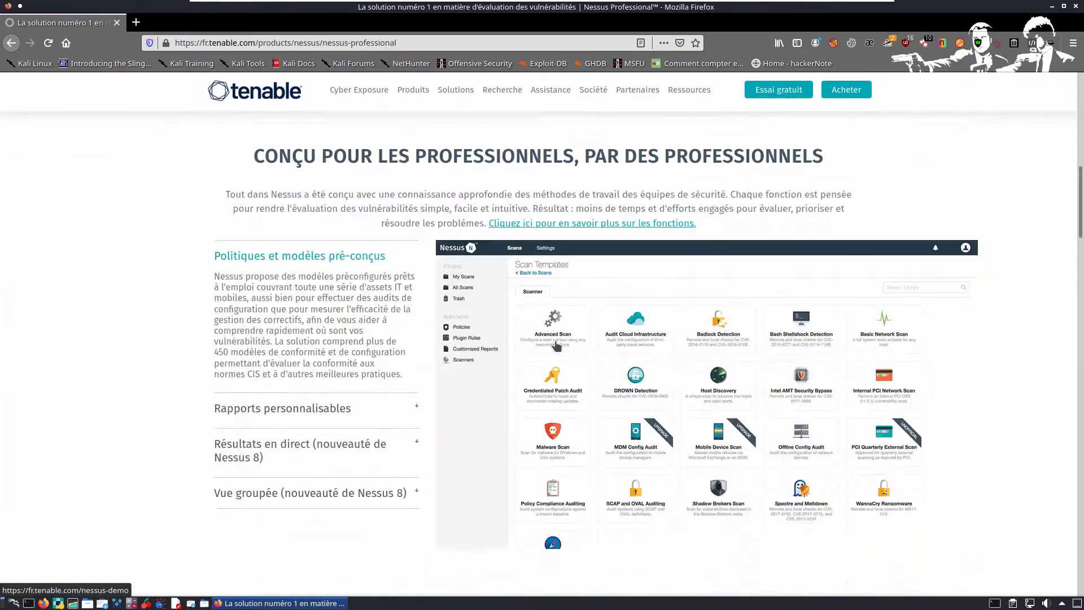
{"action": "scroll", "coordinate": [556, 344], "scroll_direction": "down", "scroll_amount": 5}
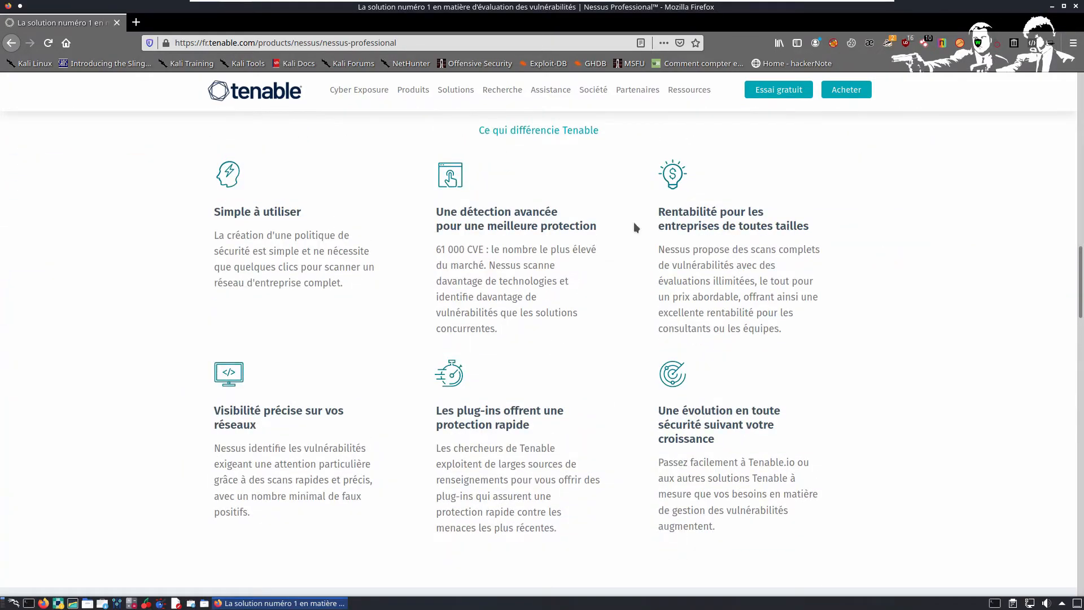
{"action": "scroll", "coordinate": [439, 284], "scroll_direction": "up", "scroll_amount": 1}
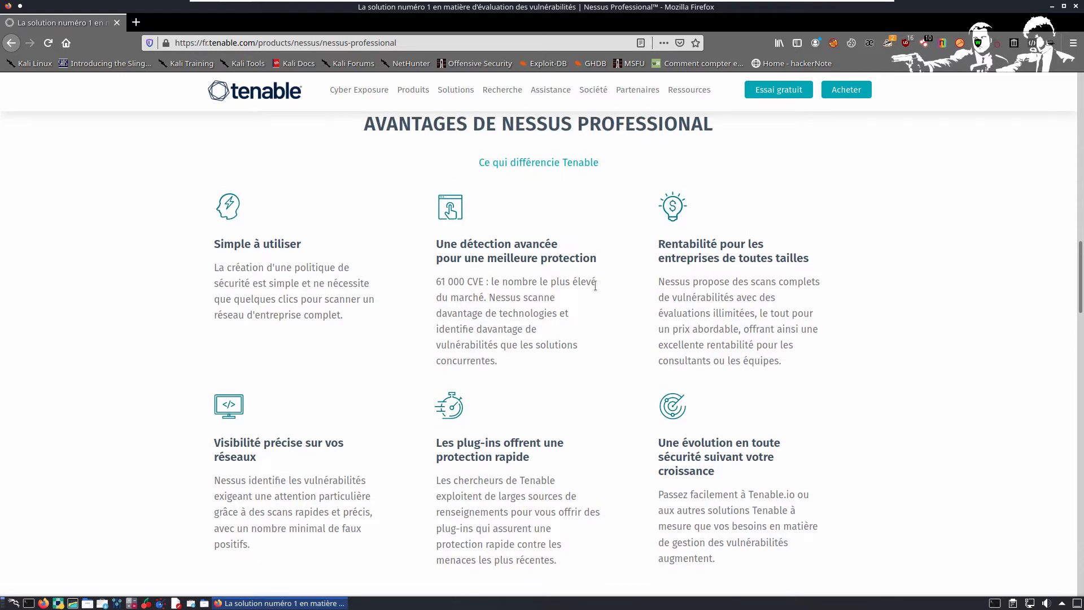
{"action": "scroll", "coordinate": [783, 303], "scroll_direction": "up", "scroll_amount": 1}
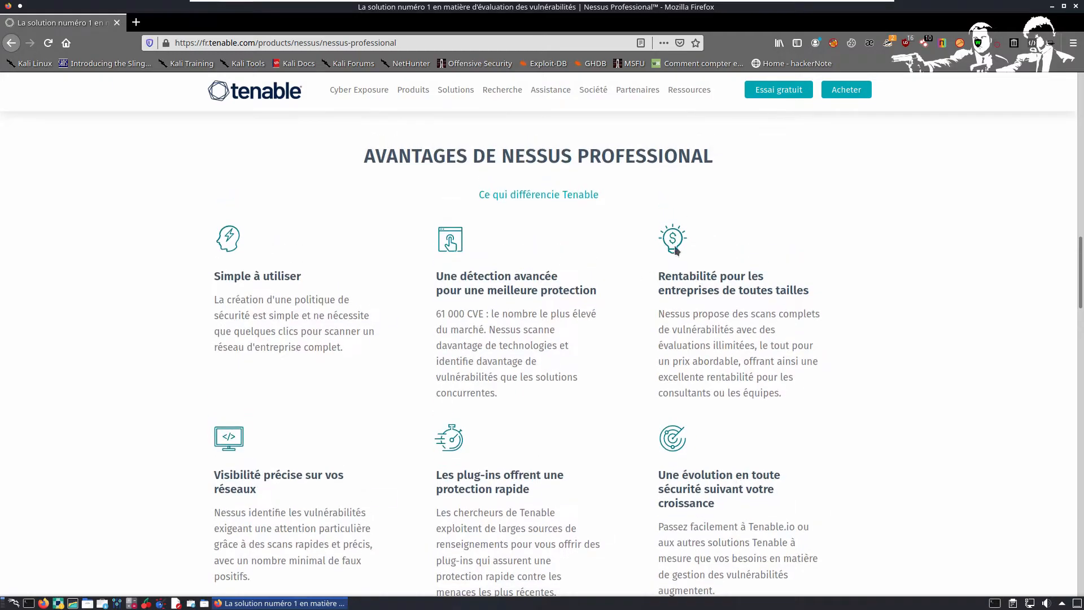
{"action": "scroll", "coordinate": [624, 371], "scroll_direction": "up", "scroll_amount": 1}
{"action": "scroll", "coordinate": [496, 346], "scroll_direction": "down", "scroll_amount": 2}
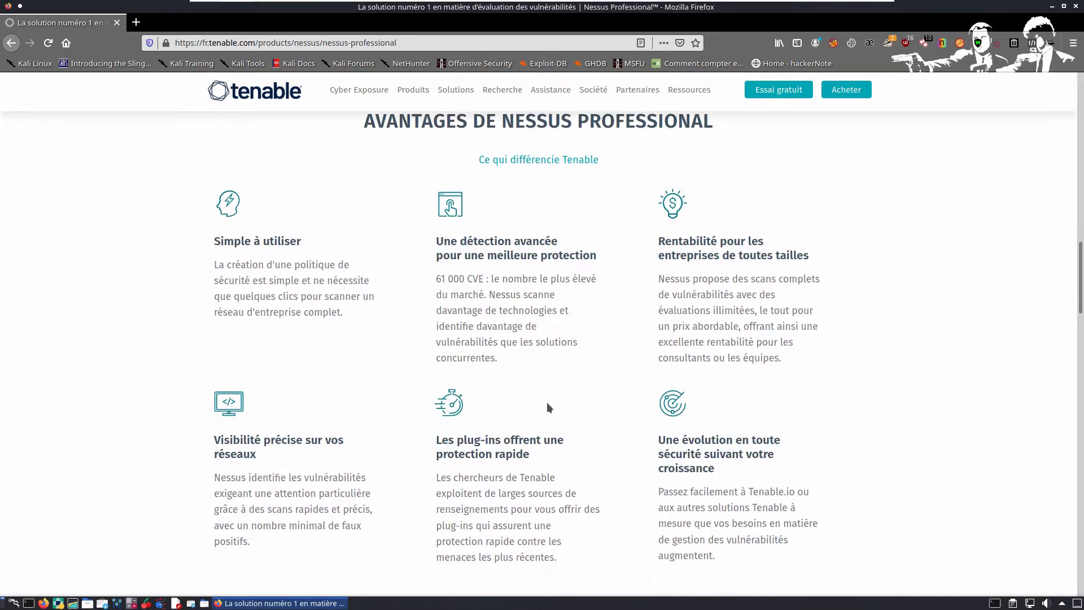
Step: Examine the pre-built policies, scan templates and advantages presented on the Nessus Professional page
{"action": "scroll", "coordinate": [344, 399], "scroll_direction": "up", "scroll_amount": 10}
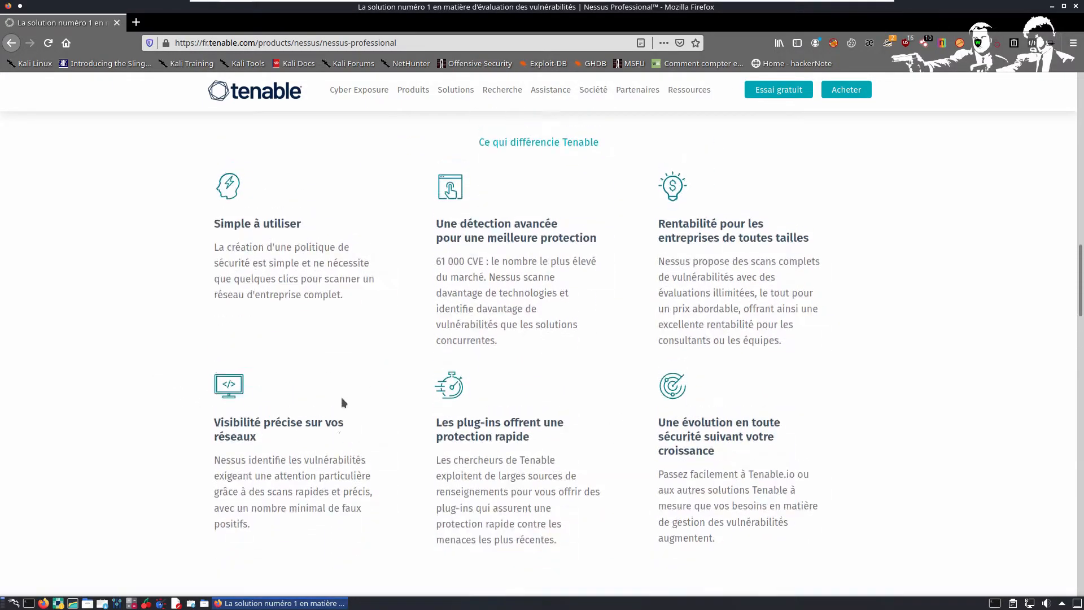
{"action": "scroll", "coordinate": [344, 288], "scroll_direction": "up", "scroll_amount": 4}
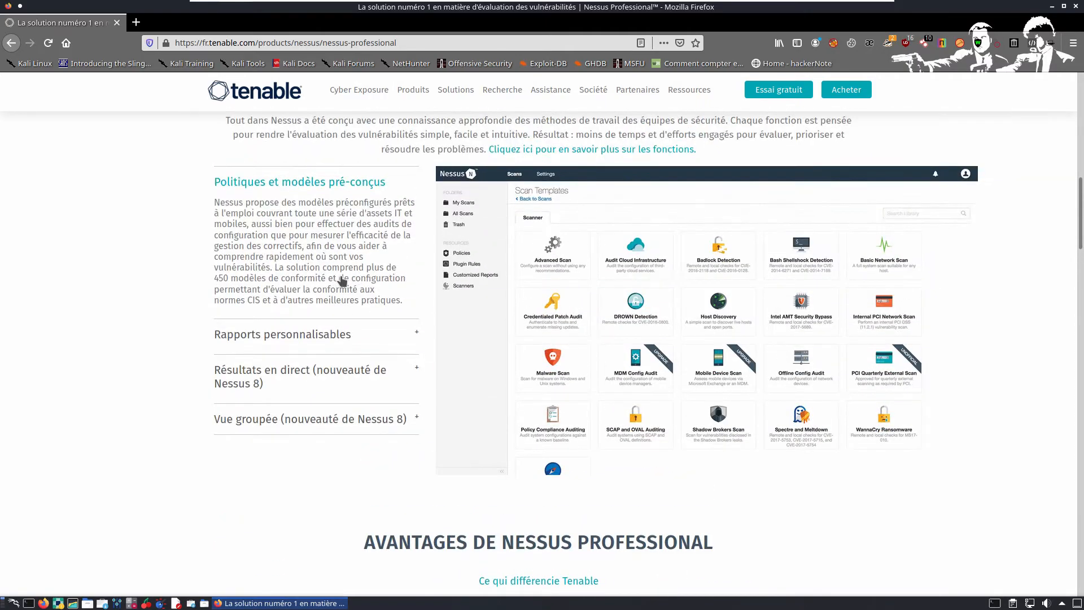
{"action": "scroll", "coordinate": [346, 388], "scroll_direction": "up", "scroll_amount": 3}
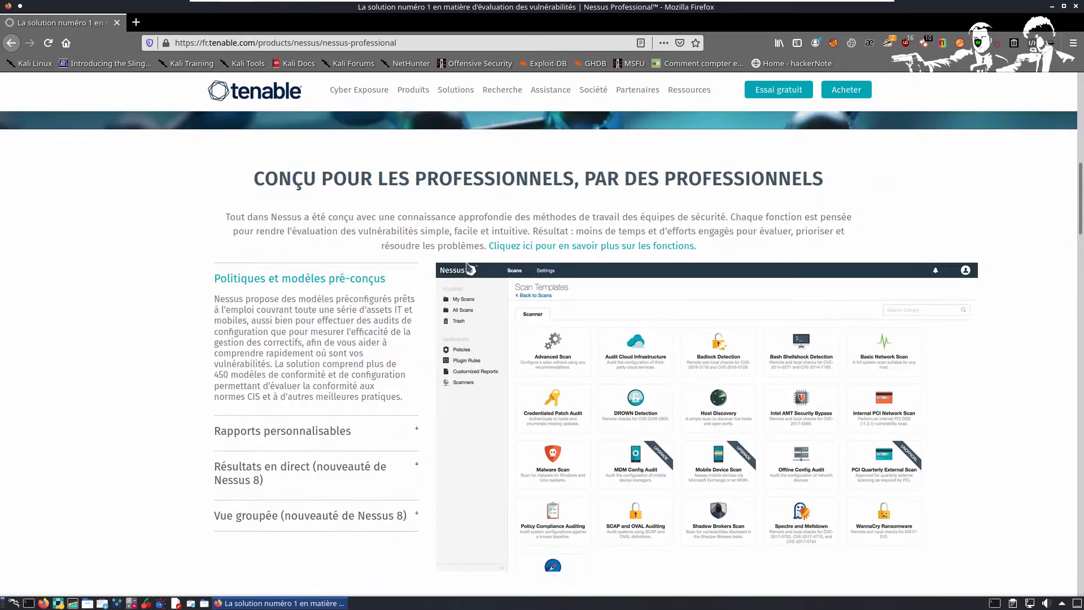
{"action": "scroll", "coordinate": [457, 280], "scroll_direction": "down", "scroll_amount": 6}
{"action": "scroll", "coordinate": [574, 436], "scroll_direction": "down", "scroll_amount": 15}
{"action": "scroll", "coordinate": [497, 511], "scroll_direction": "up", "scroll_amount": 9}
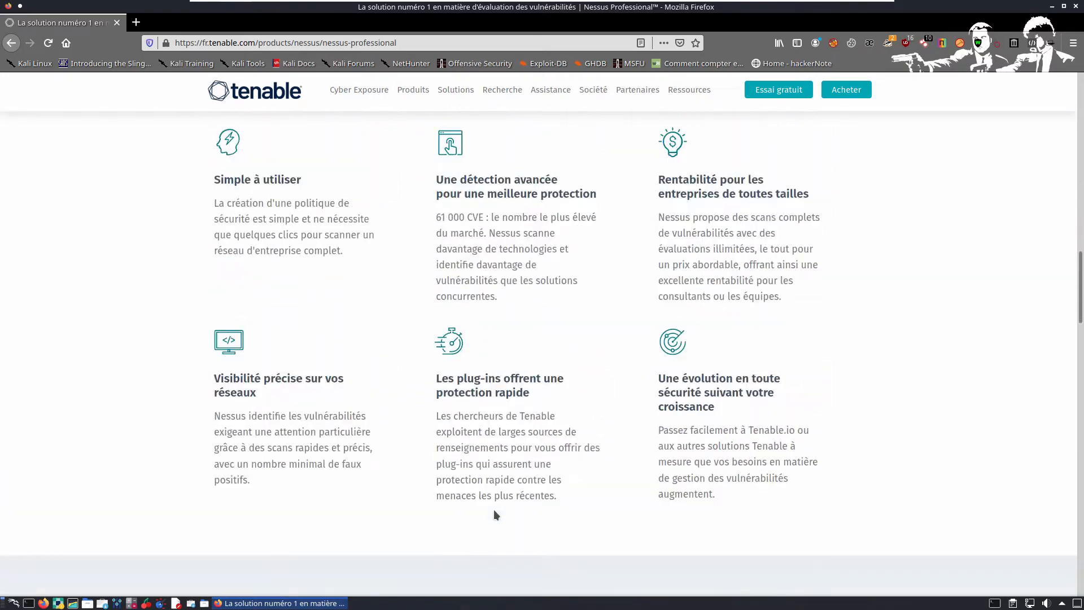
{"action": "scroll", "coordinate": [520, 444], "scroll_direction": "up", "scroll_amount": 6}
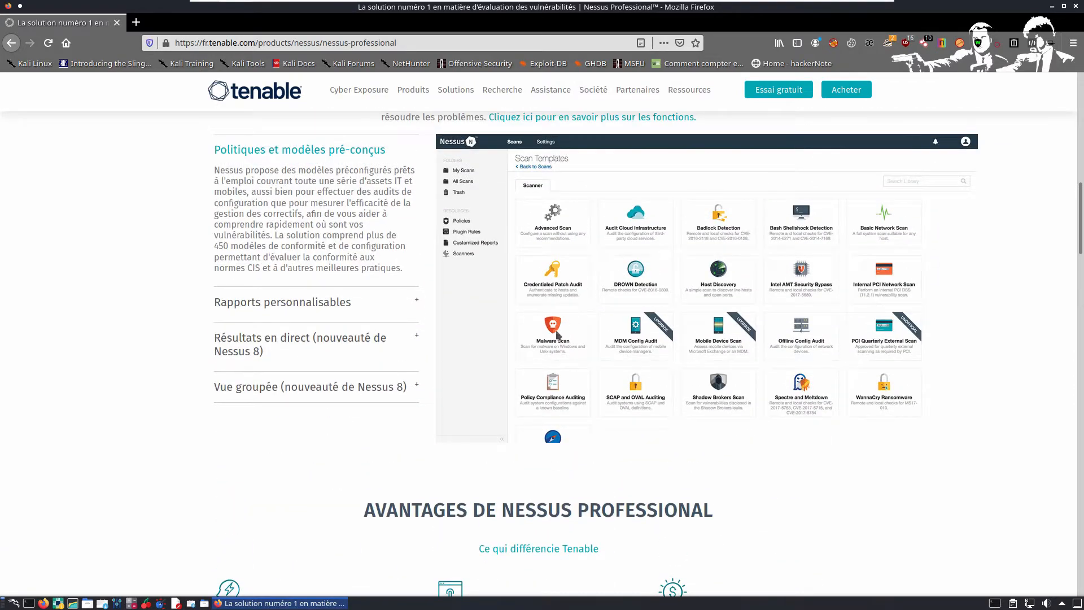
{"action": "scroll", "coordinate": [559, 339], "scroll_direction": "up", "scroll_amount": 1}
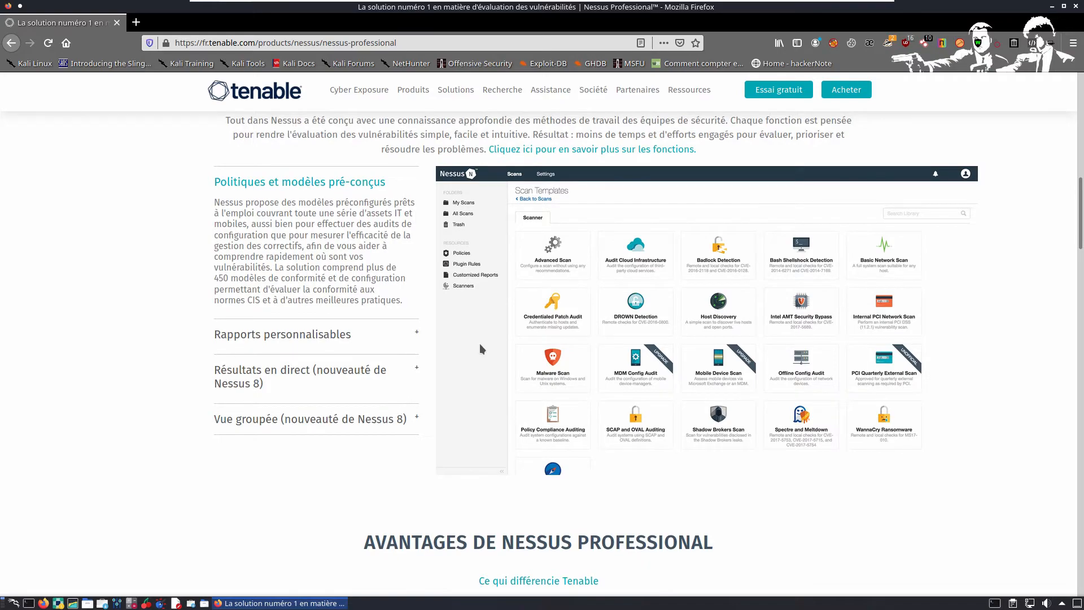
{"action": "scroll", "coordinate": [558, 388], "scroll_direction": "down", "scroll_amount": 4}
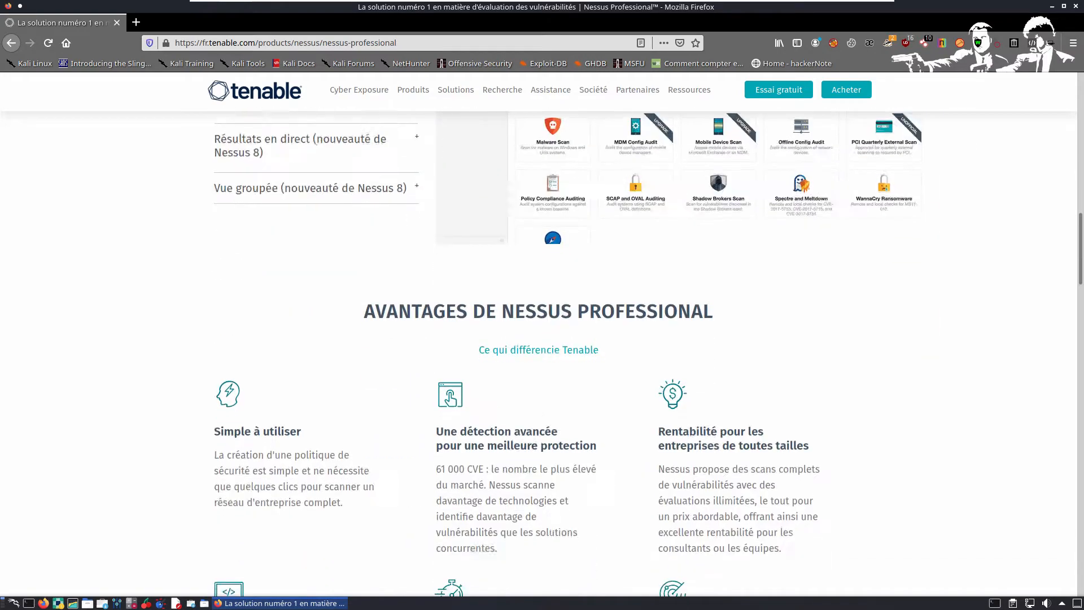
{"action": "scroll", "coordinate": [395, 491], "scroll_direction": "down", "scroll_amount": 4}
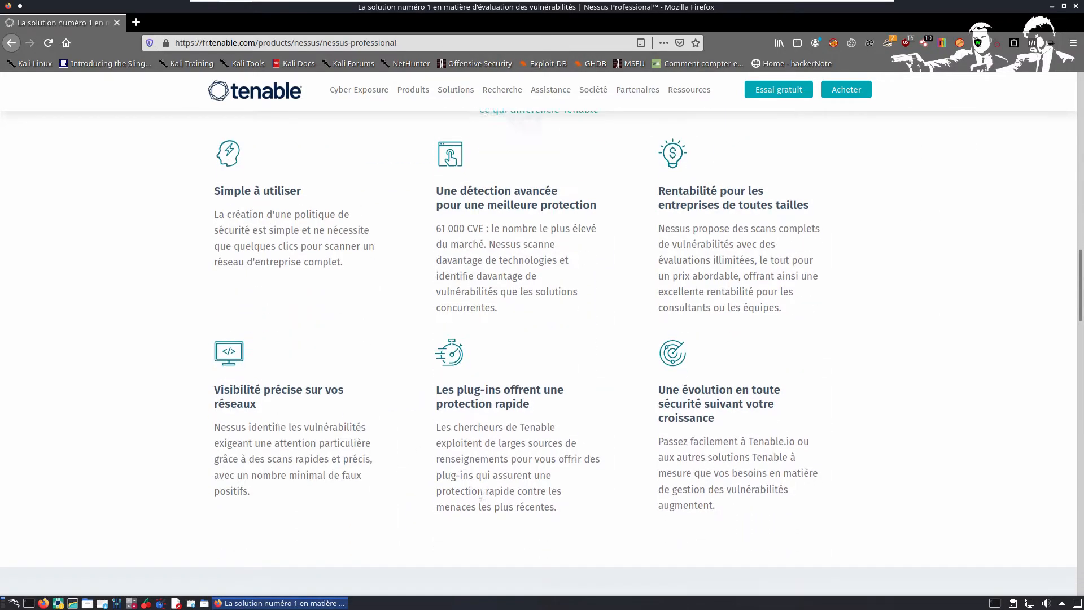
{"action": "scroll", "coordinate": [785, 350], "scroll_direction": "up", "scroll_amount": 6}
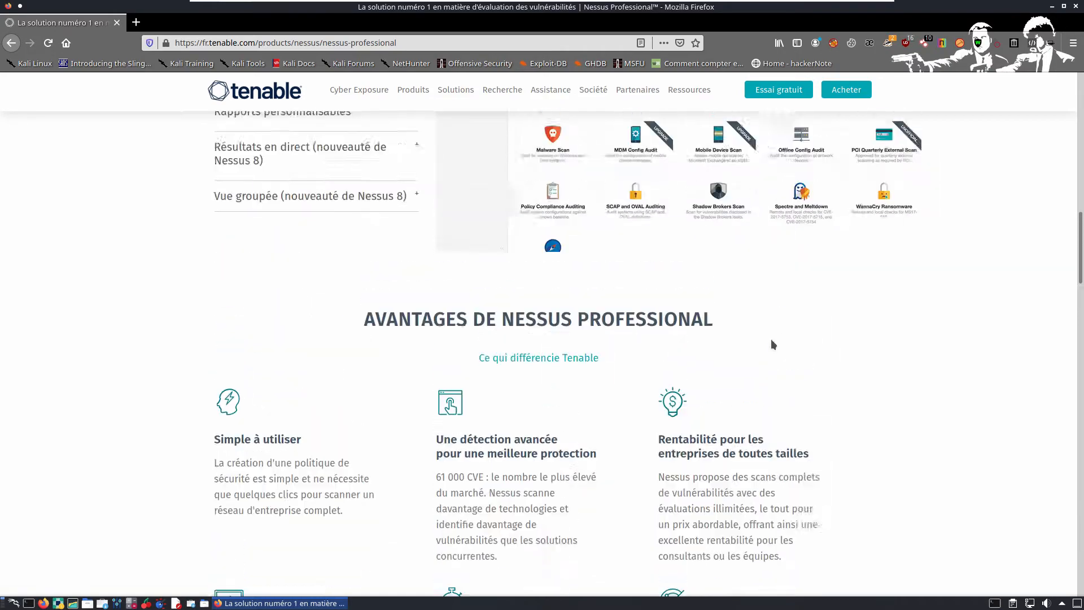
{"action": "scroll", "coordinate": [537, 284], "scroll_direction": "up", "scroll_amount": 1}
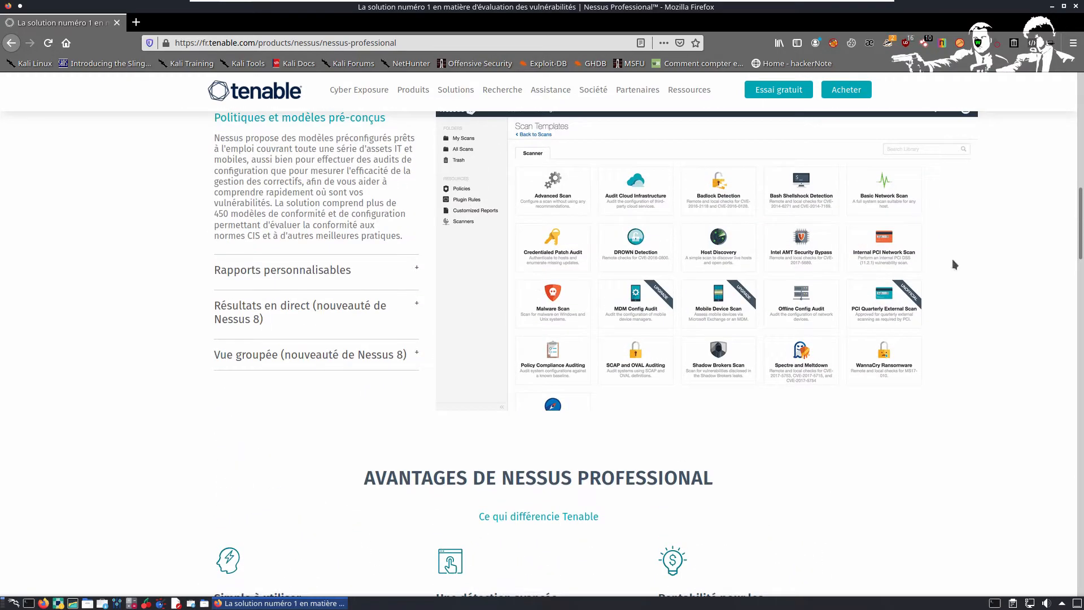
{"action": "scroll", "coordinate": [720, 511], "scroll_direction": "up", "scroll_amount": 2}
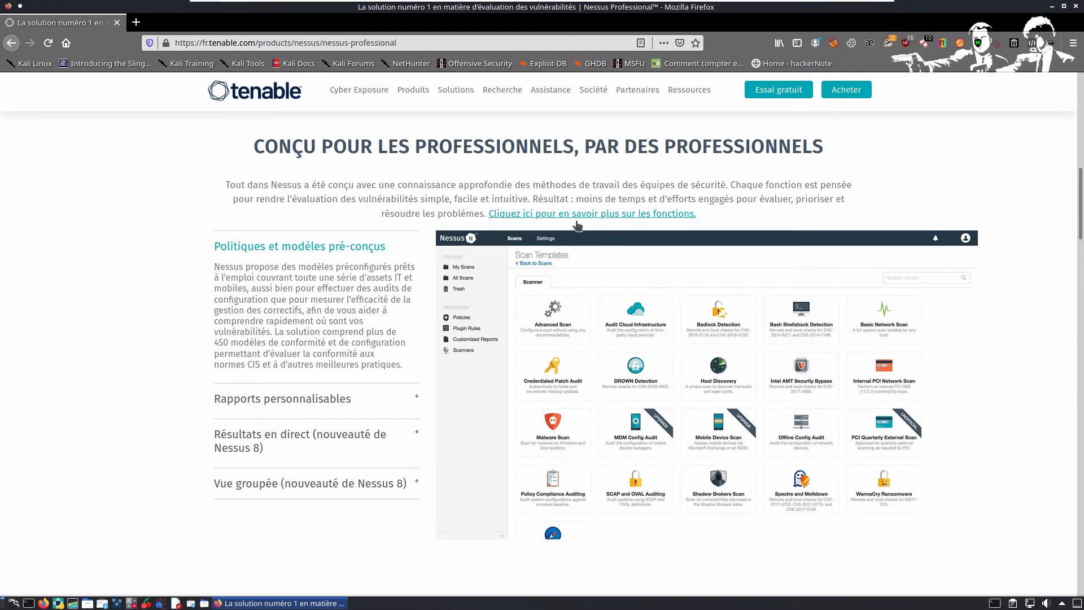
{"action": "scroll", "coordinate": [226, 220], "scroll_direction": "down", "scroll_amount": 1}
{"action": "scroll", "coordinate": [782, 310], "scroll_direction": "up", "scroll_amount": 2}
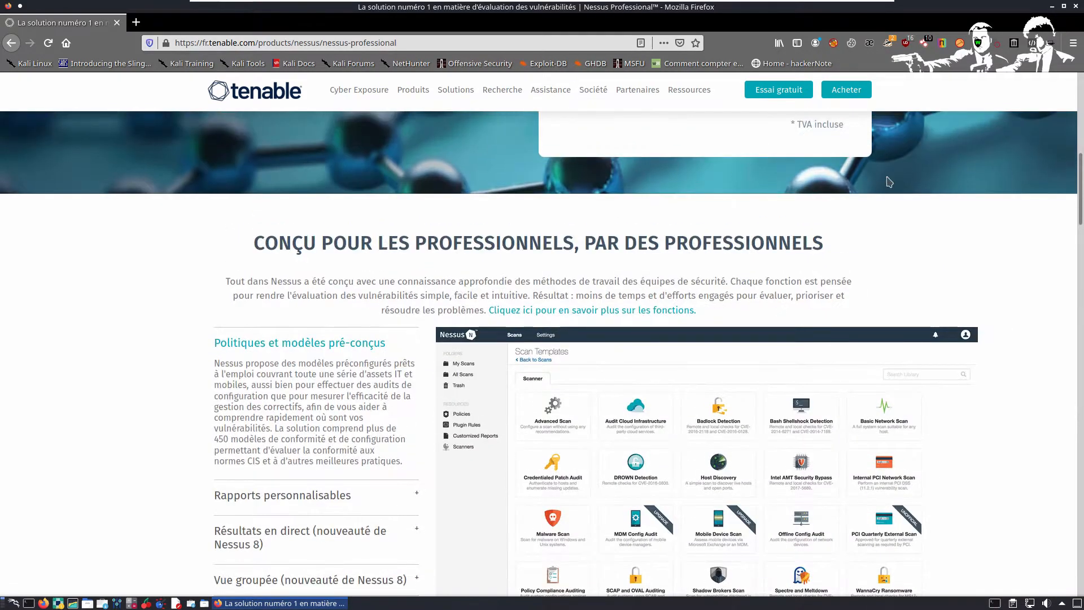
{"action": "scroll", "coordinate": [647, 417], "scroll_direction": "down", "scroll_amount": 2}
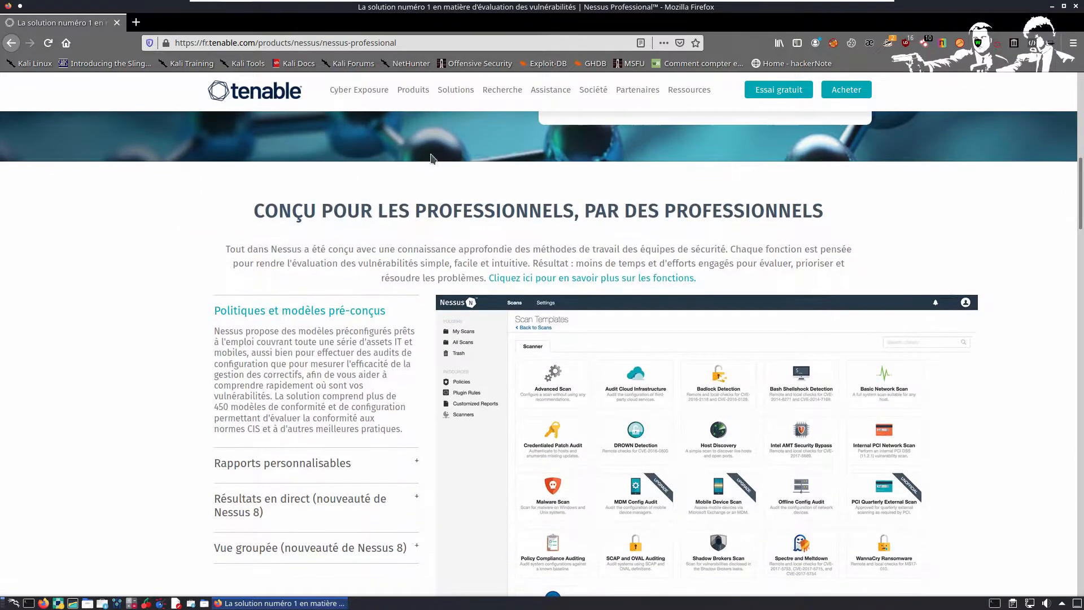
{"action": "scroll", "coordinate": [553, 390], "scroll_direction": "down", "scroll_amount": 1}
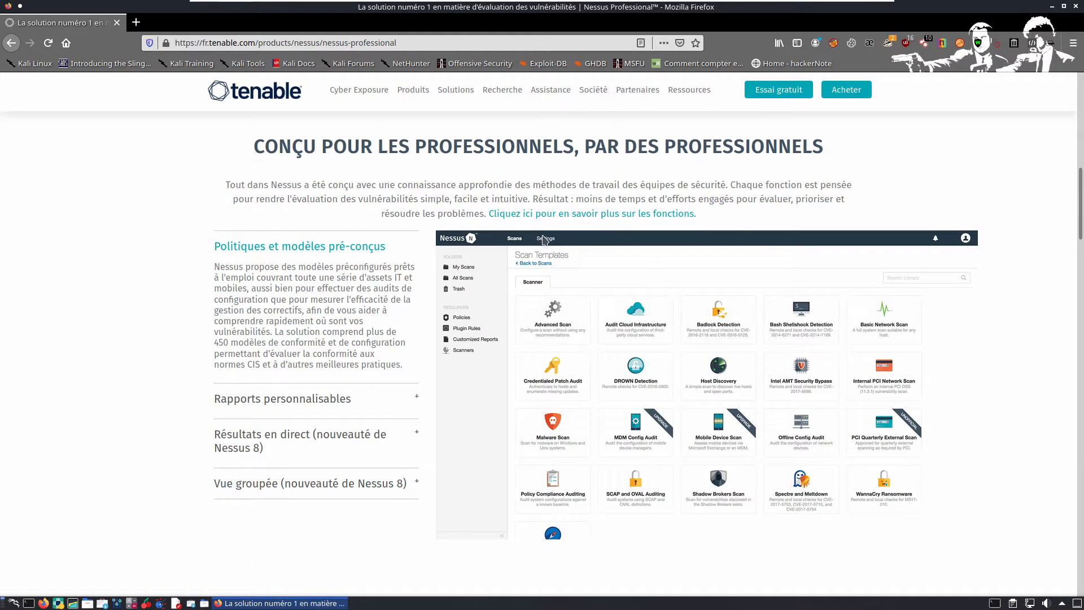
{"action": "scroll", "coordinate": [334, 477], "scroll_direction": "down", "scroll_amount": 15}
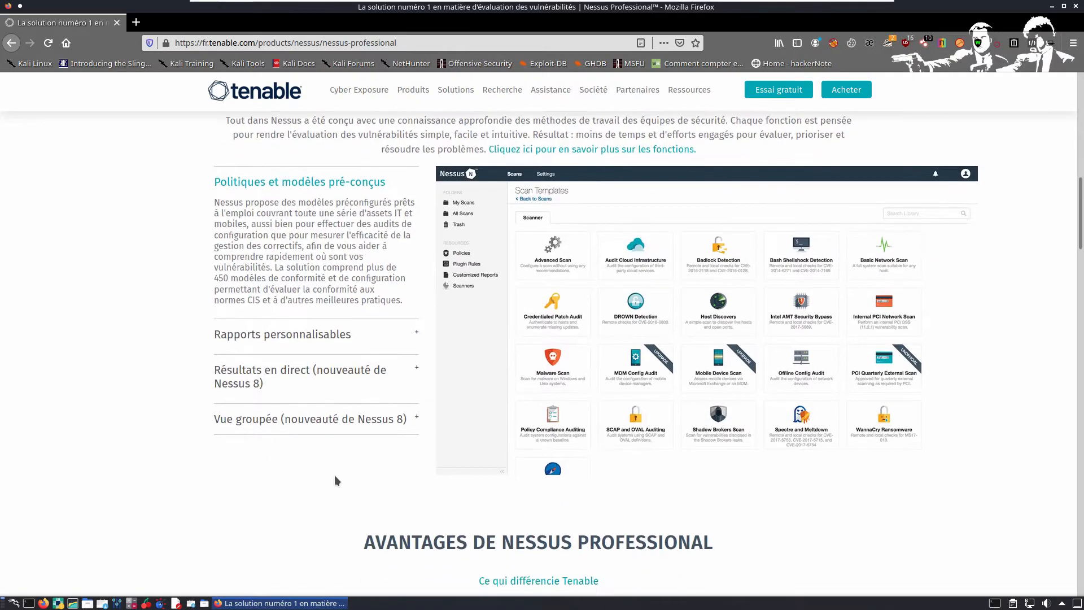
{"action": "scroll", "coordinate": [335, 484], "scroll_direction": "down", "scroll_amount": 5}
{"action": "scroll", "coordinate": [316, 482], "scroll_direction": "up", "scroll_amount": 20}
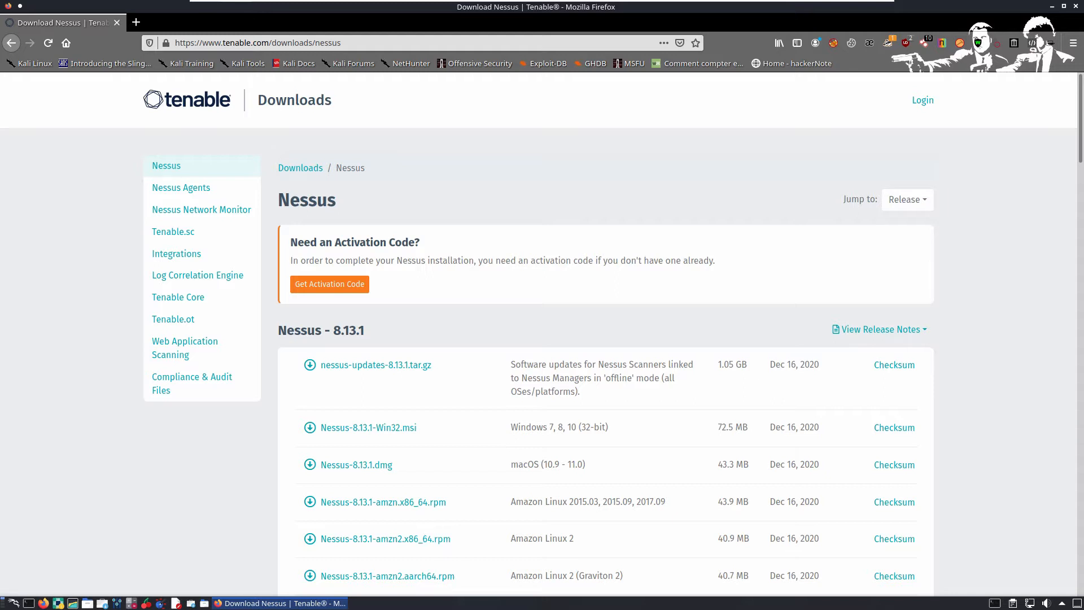
Step: Check in a Konsole terminal whether the nessus command is available, and return to the Nessus download page in Firefox
{"action": "left_click", "coordinate": [31, 603]}
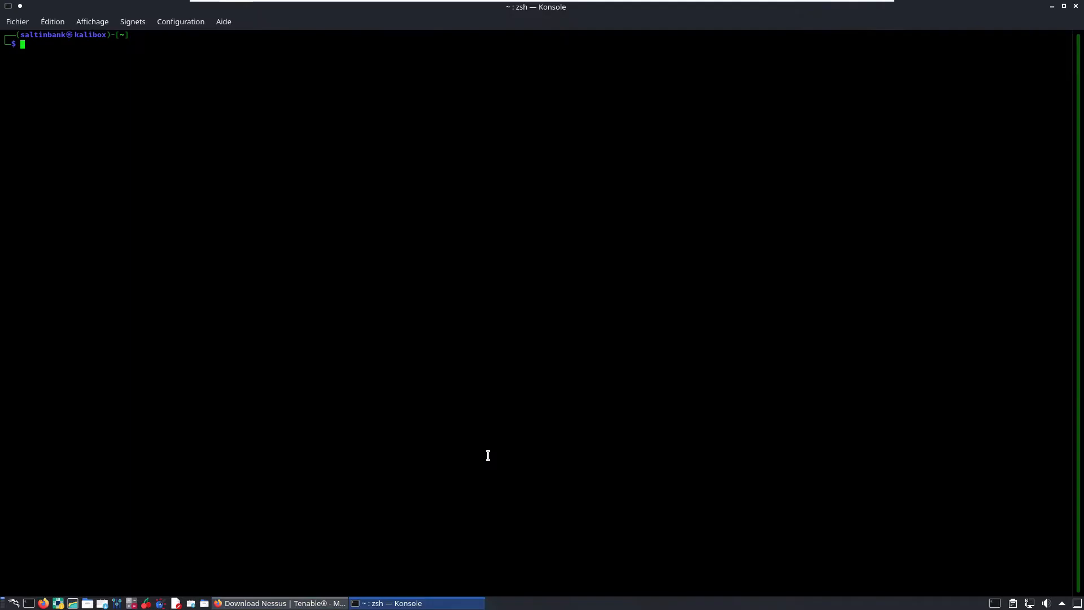
{"action": "type", "text": "nessus"}
{"action": "key", "text": "Return"}
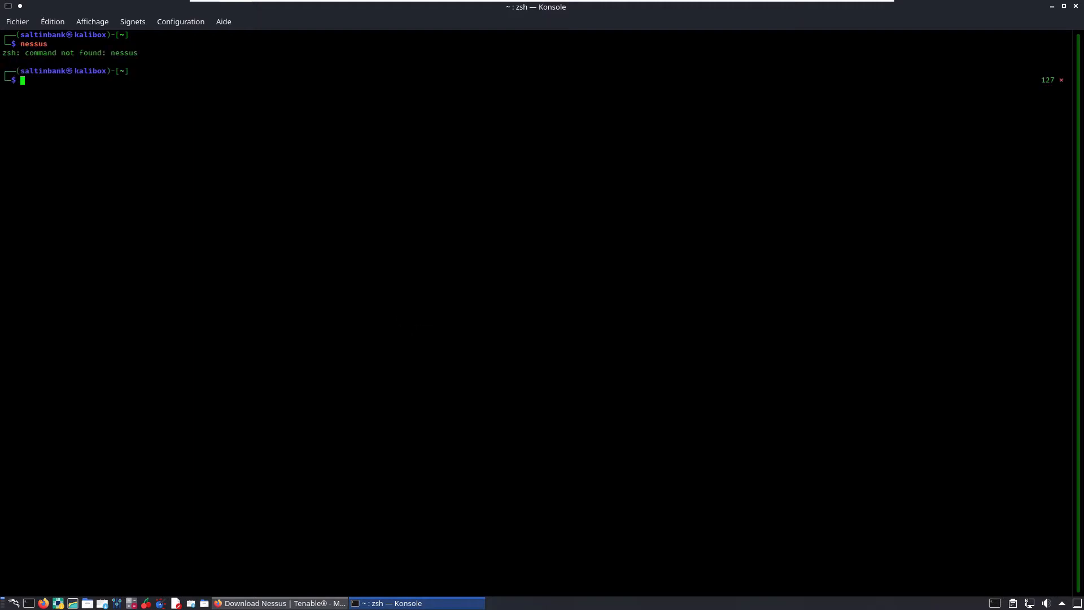
{"action": "key", "text": "alt+Tab"}
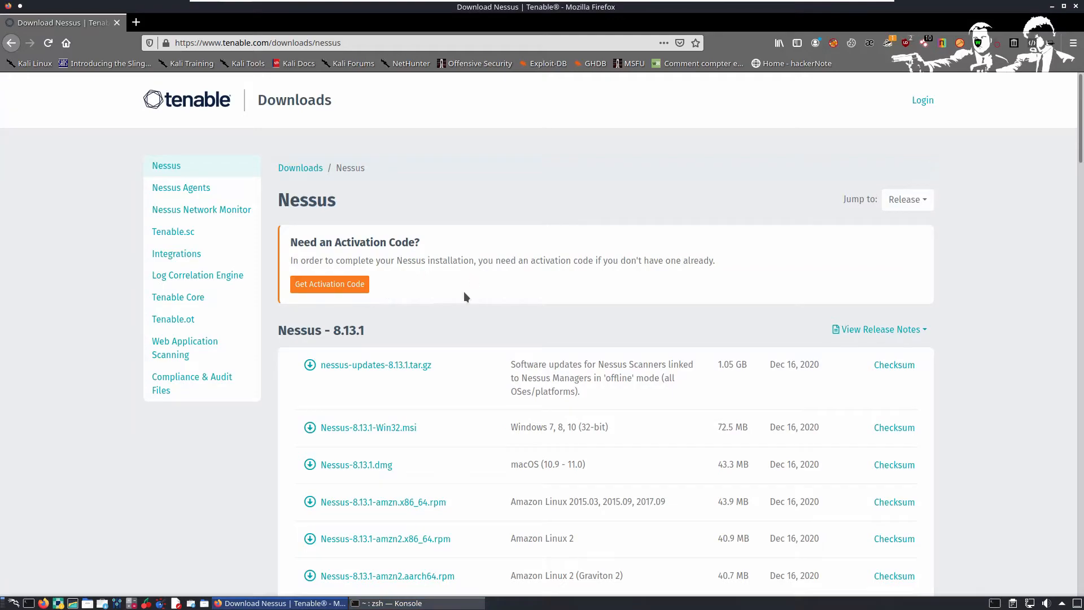
Step: Download Nessus-8.13.1-debian6_amd64.deb, accepting the licence agreement and saving the file to disk
{"action": "scroll", "coordinate": [501, 331], "scroll_direction": "down", "scroll_amount": 2}
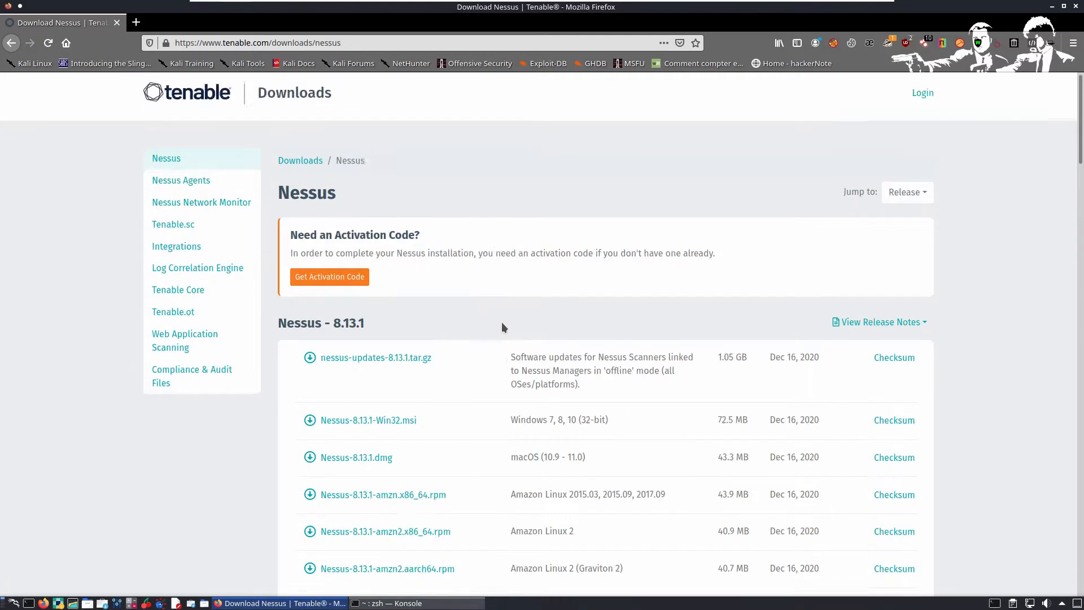
{"action": "scroll", "coordinate": [499, 336], "scroll_direction": "down", "scroll_amount": 4}
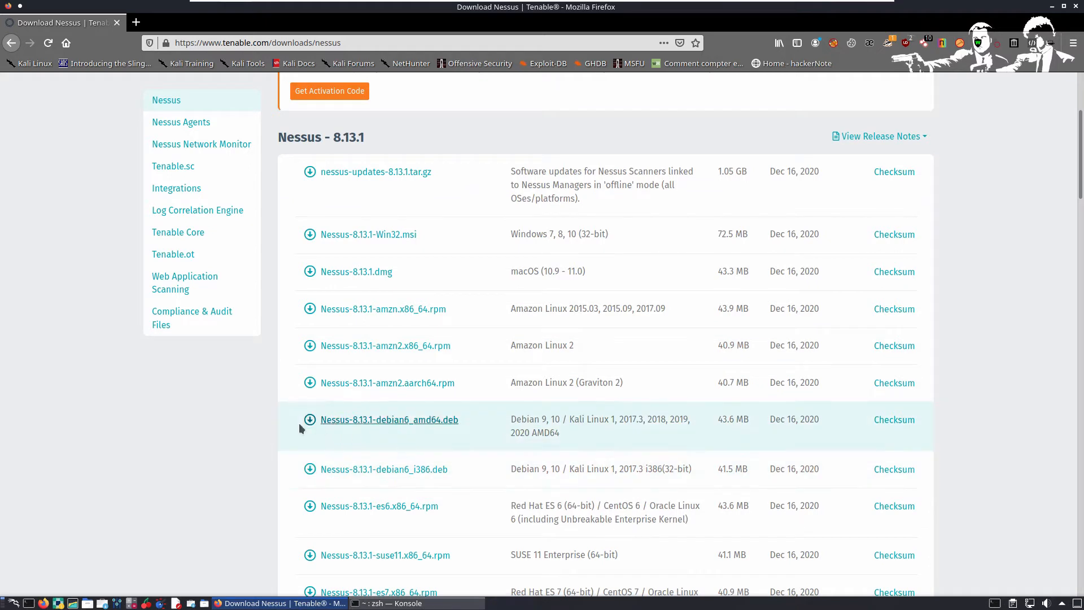
{"action": "left_click", "coordinate": [391, 427]}
{"action": "left_click", "coordinate": [409, 421]}
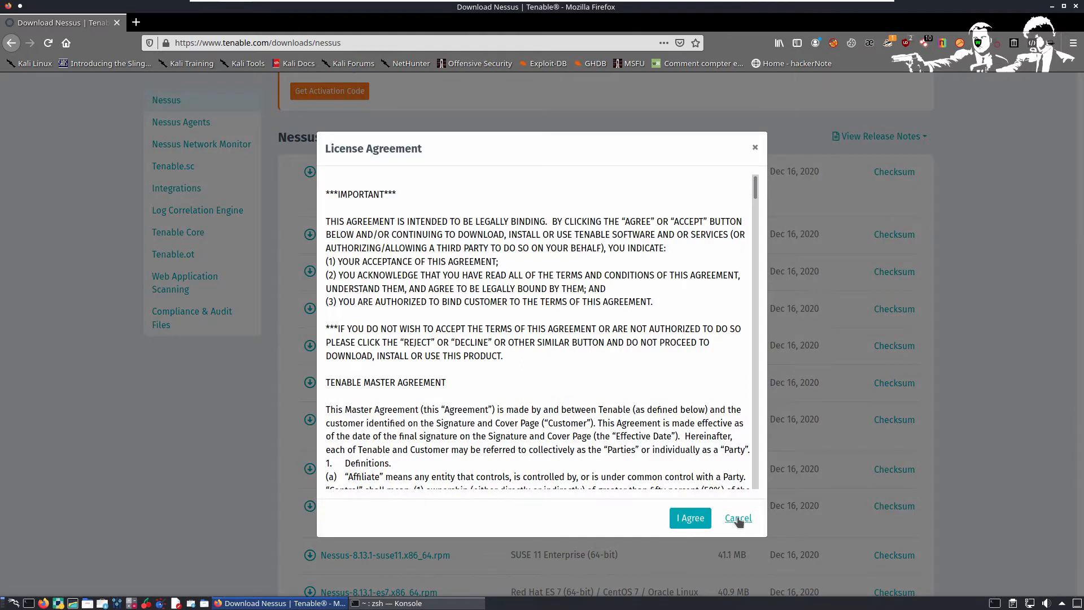
{"action": "left_click", "coordinate": [706, 518]}
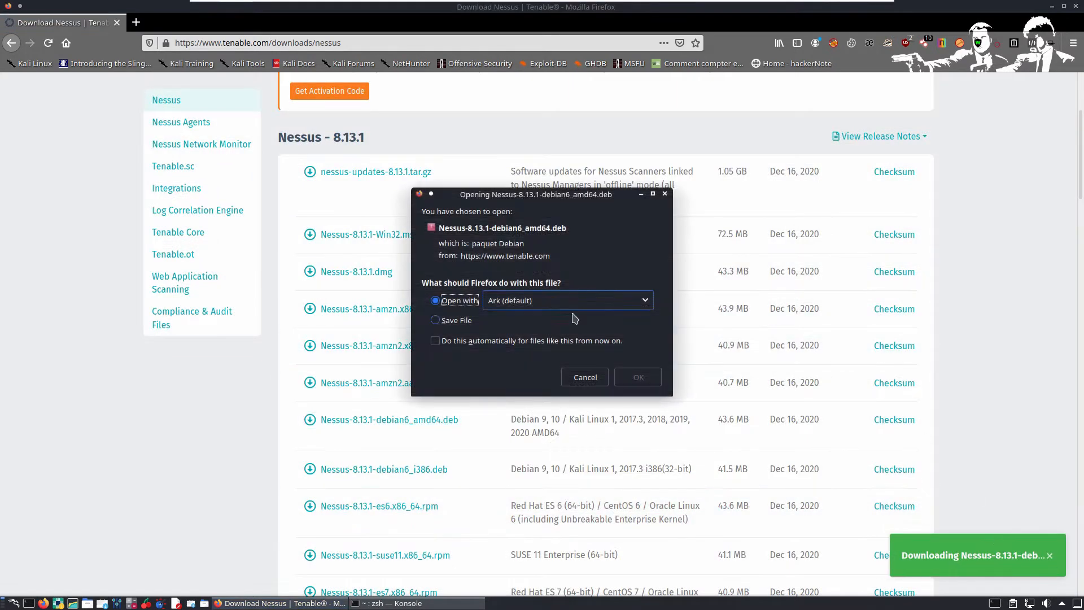
{"action": "left_click", "coordinate": [453, 326]}
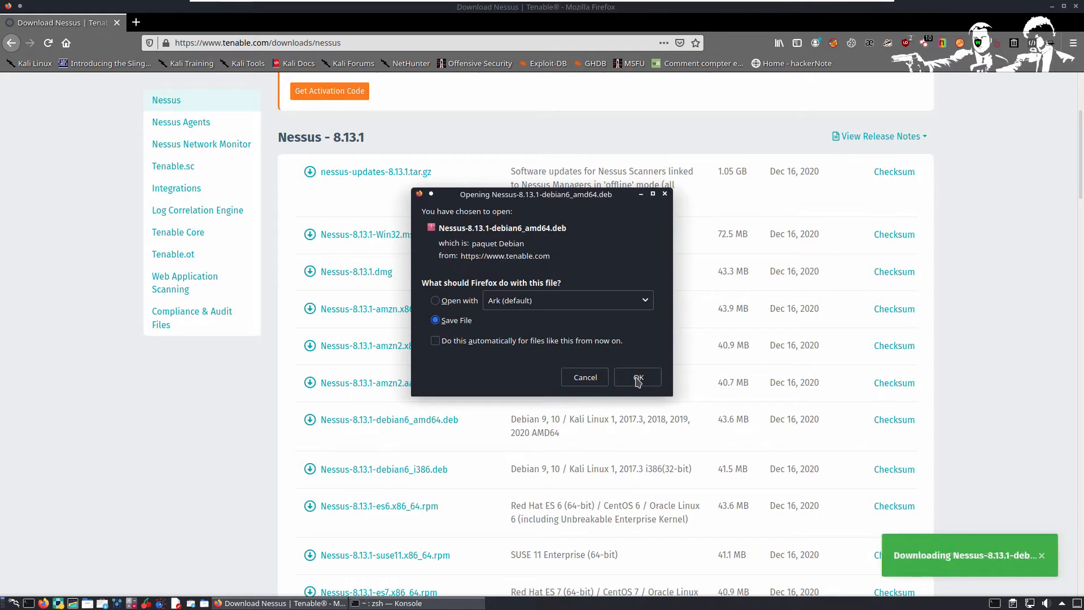
{"action": "left_click", "coordinate": [638, 379]}
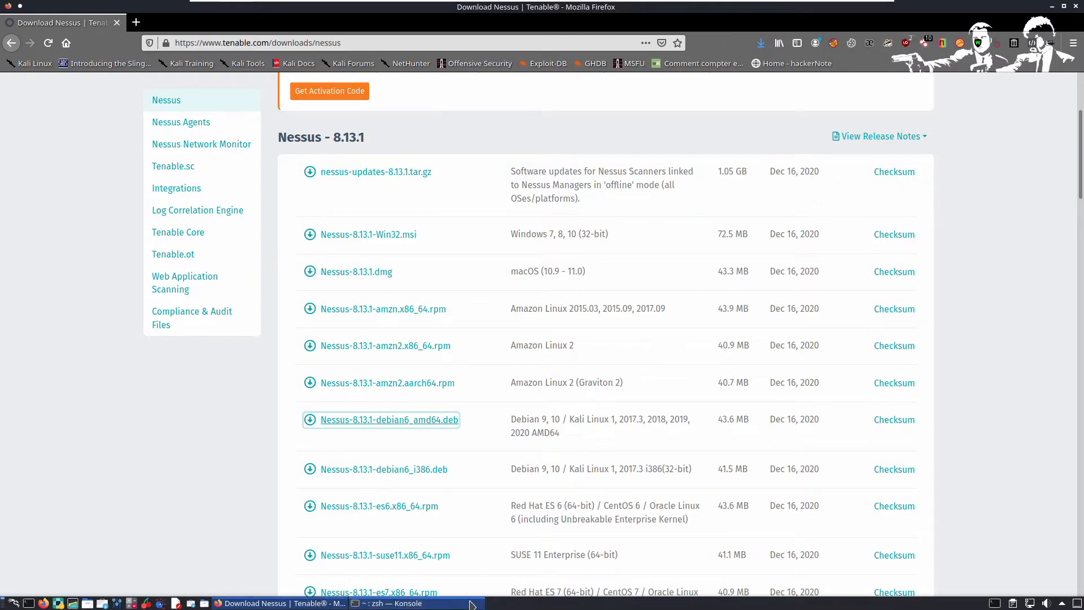
Step: Switch to the Konsole terminal, enlarge its text and clear the screen
{"action": "left_click", "coordinate": [476, 603]}
{"action": "key", "text": "ctrl+plus"}
{"action": "key", "text": "ctrl+plus"}
{"action": "key", "text": "ctrl+plus"}
{"action": "key", "text": "ctrl+plus"}
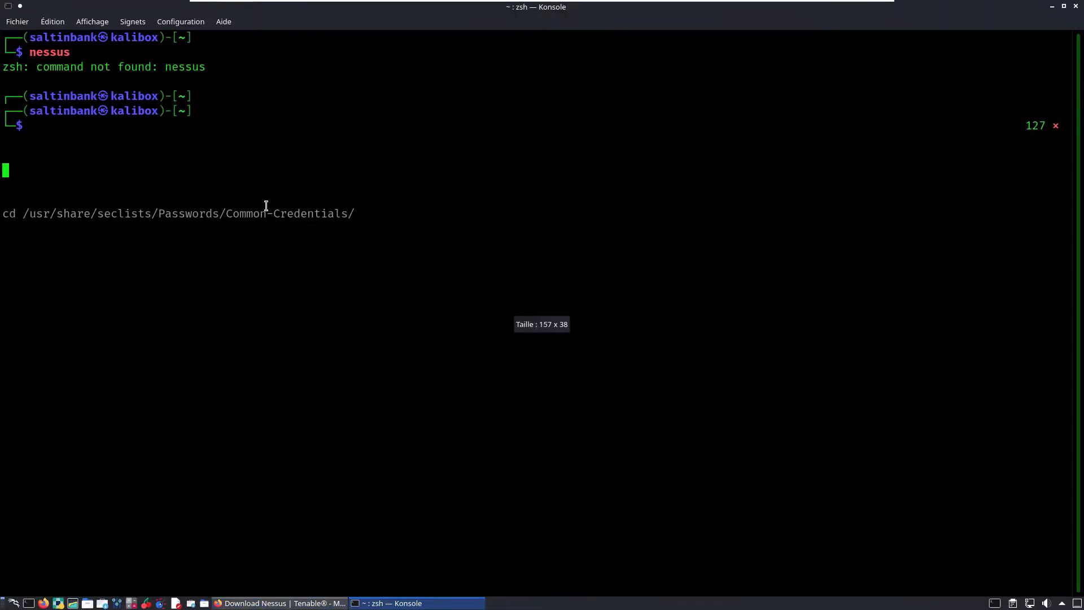
{"action": "key", "text": "ctrl+l"}
{"action": "type", "text": "cd do"}
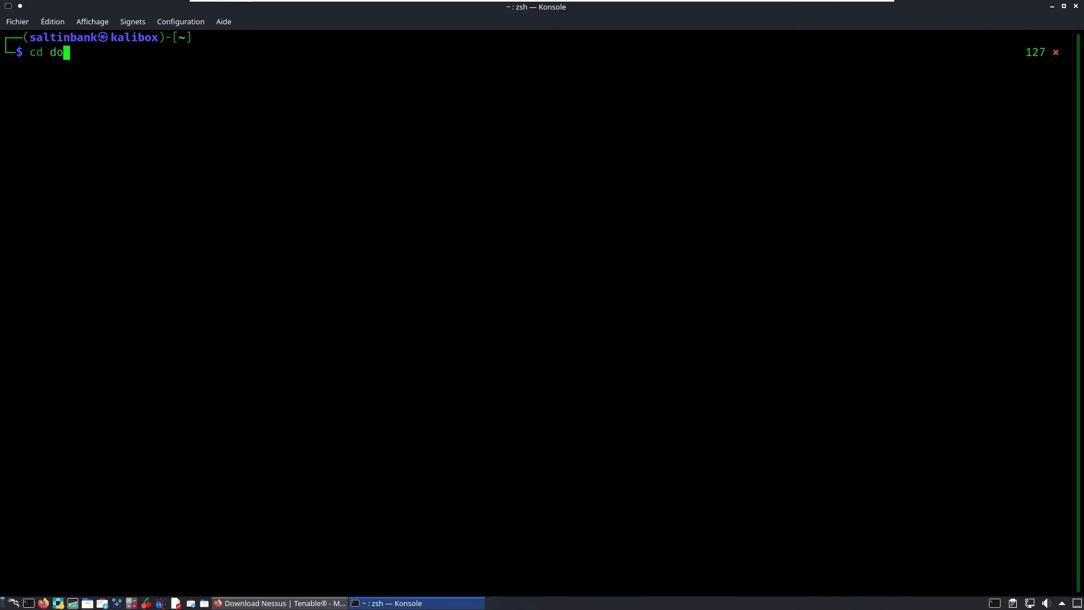
{"action": "key", "text": "Tab"}
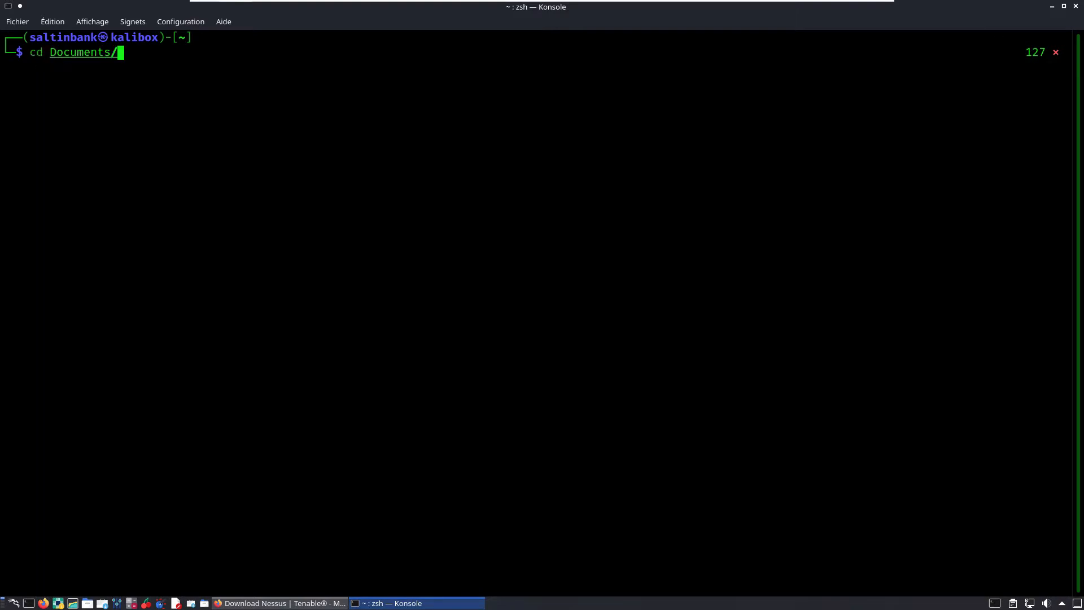
{"action": "type", "text": "p"}
{"action": "key", "text": "BackSpace"}
{"action": "type", "text": "P"}
{"action": "key", "text": "Tab"}
{"action": "type", "text": "h"}
{"action": "key", "text": "Tab"}
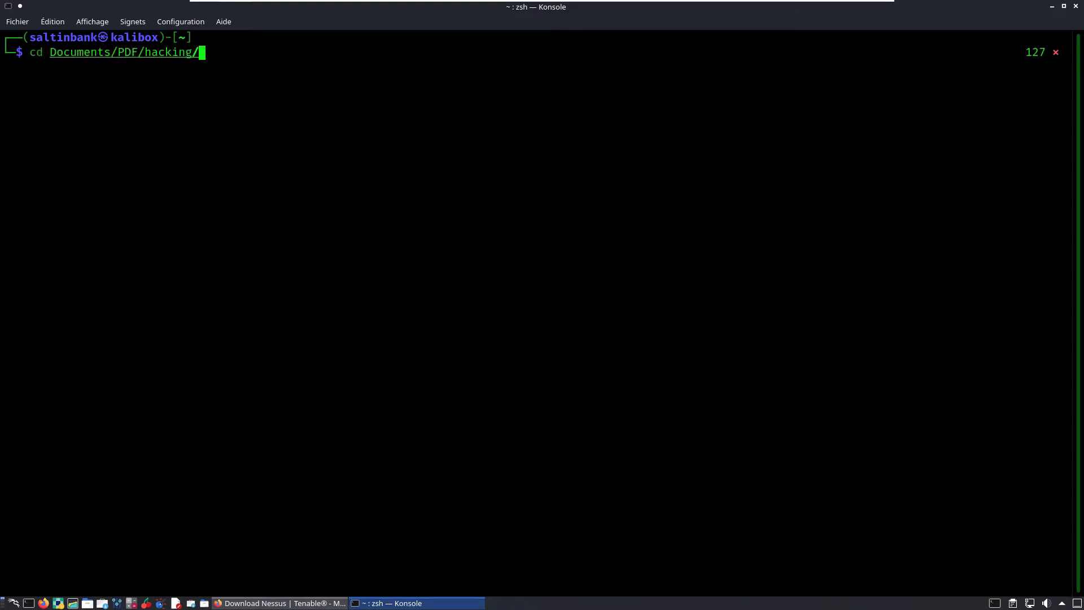
{"action": "key", "text": "BackSpace"}
{"action": "key", "text": "BackSpace"}
{"action": "key", "text": "BackSpace"}
{"action": "key", "text": "BackSpace"}
{"action": "key", "text": "BackSpace"}
{"action": "key", "text": "BackSpace"}
{"action": "key", "text": "BackSpace"}
{"action": "key", "text": "BackSpace"}
{"action": "key", "text": "BackSpace"}
{"action": "key", "text": "BackSpace"}
{"action": "key", "text": "BackSpace"}
{"action": "key", "text": "BackSpace"}
{"action": "key", "text": "BackSpace"}
{"action": "key", "text": "BackSpace"}
{"action": "key", "text": "BackSpace"}
{"action": "key", "text": "BackSpace"}
{"action": "key", "text": "BackSpace"}
{"action": "key", "text": "BackSpace"}
{"action": "key", "text": "BackSpace"}
{"action": "key", "text": "BackSpace"}
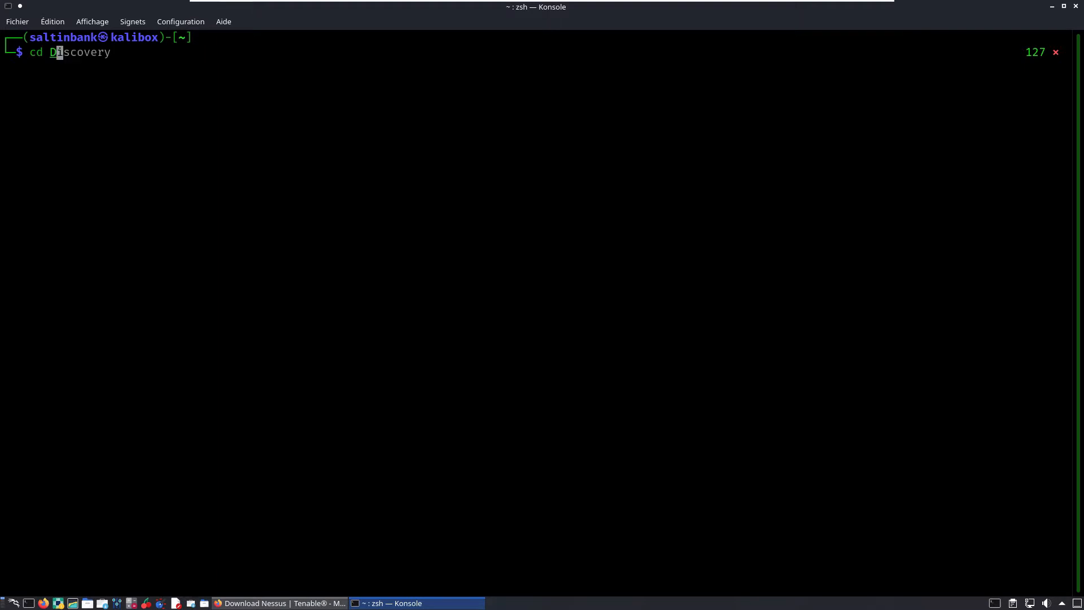
{"action": "type", "text": "ow"}
{"action": "key", "text": "BackSpace"}
{"action": "key", "text": "BackSpace"}
{"action": "key", "text": "BackSpace"}
{"action": "key", "text": "BackSpace"}
{"action": "key", "text": "BackSpace"}
{"action": "key", "text": "BackSpace"}
Step: List the home directory, change to the Téléchargements directory and list its files with dir
{"action": "type", "text": "ls"}
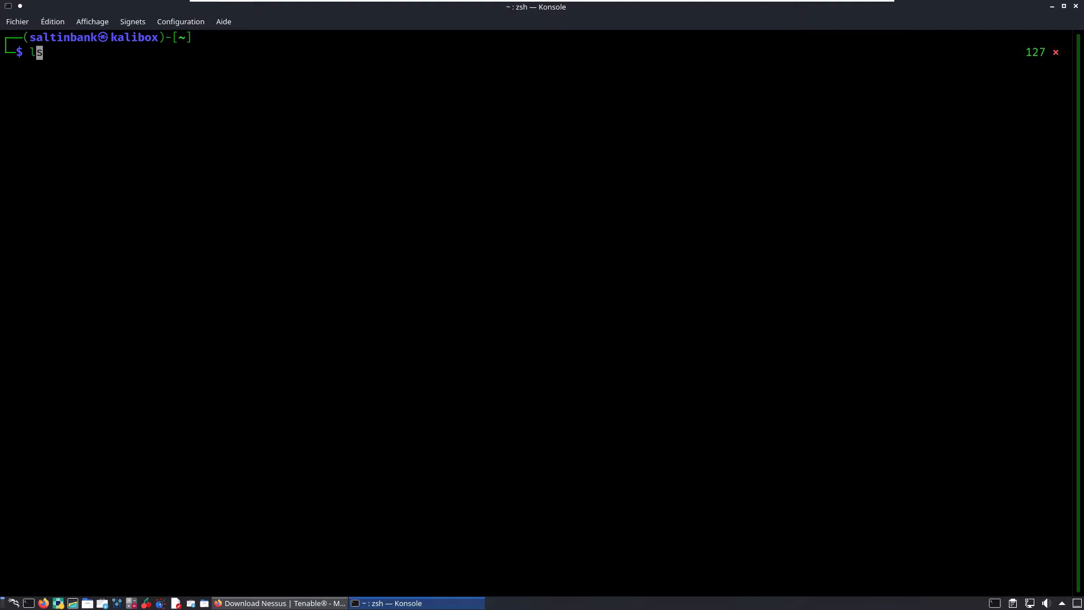
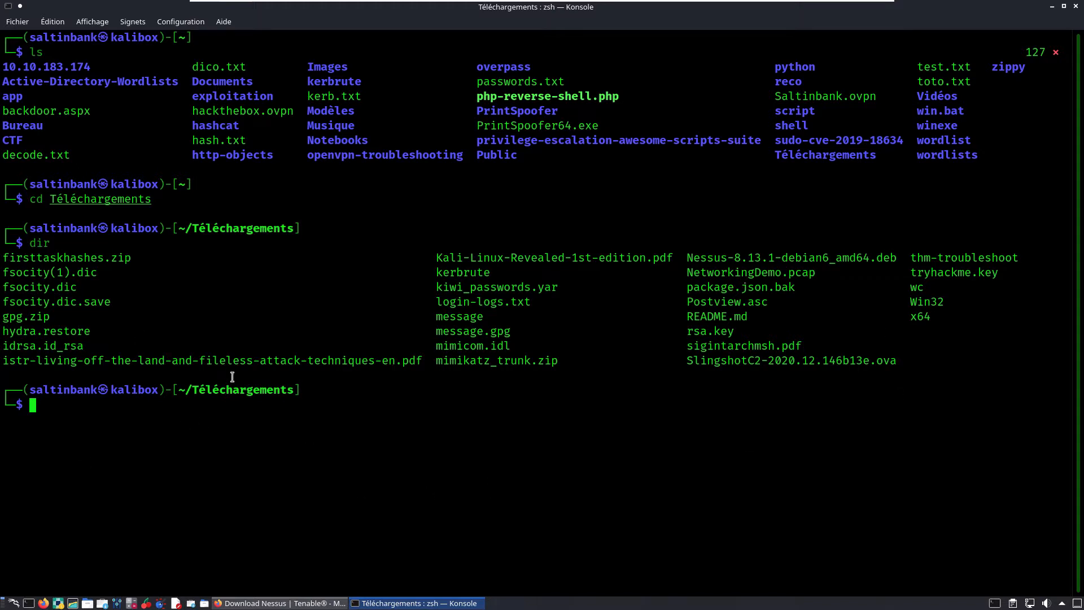
{"action": "type", "text": "dir"}
{"action": "key", "text": "Return"}
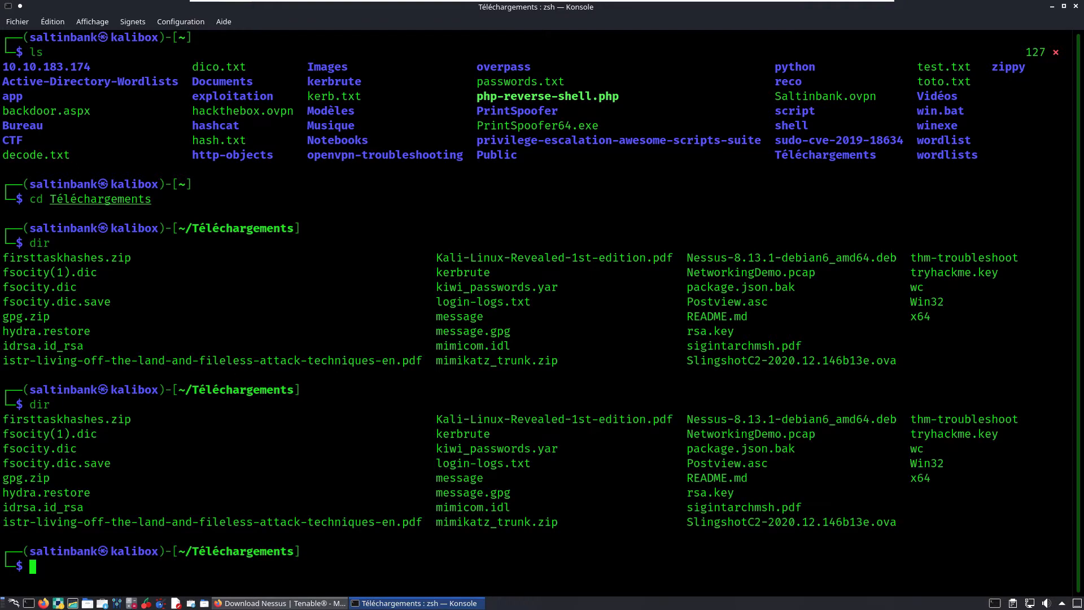
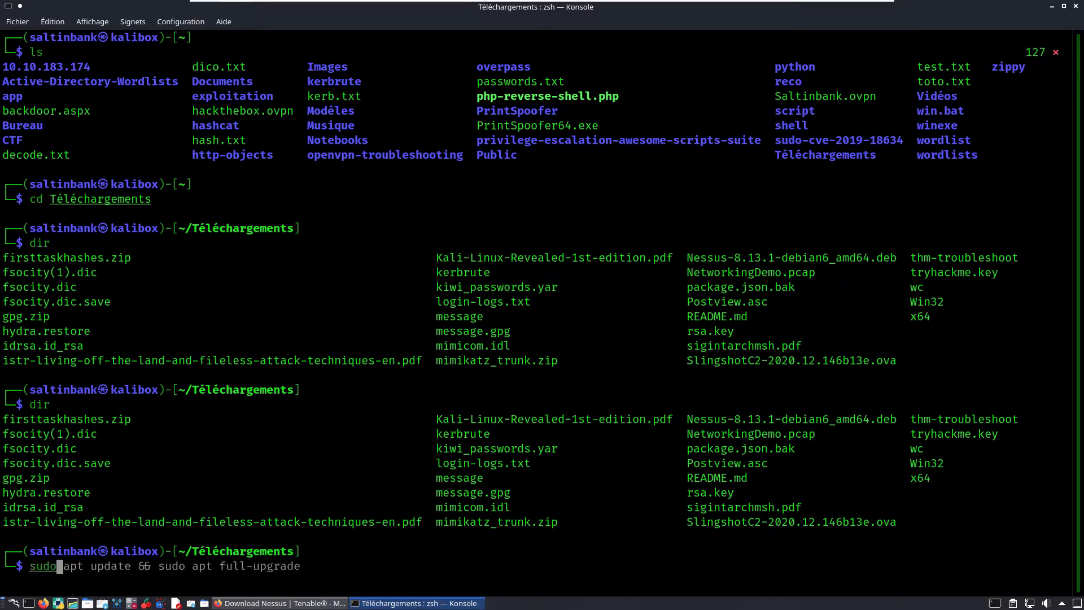
Step: Install Nessus-8.13.1-debian6_amd64.deb with sudo dpkg -i, entering the sudo password
{"action": "type", "text": "dp"}
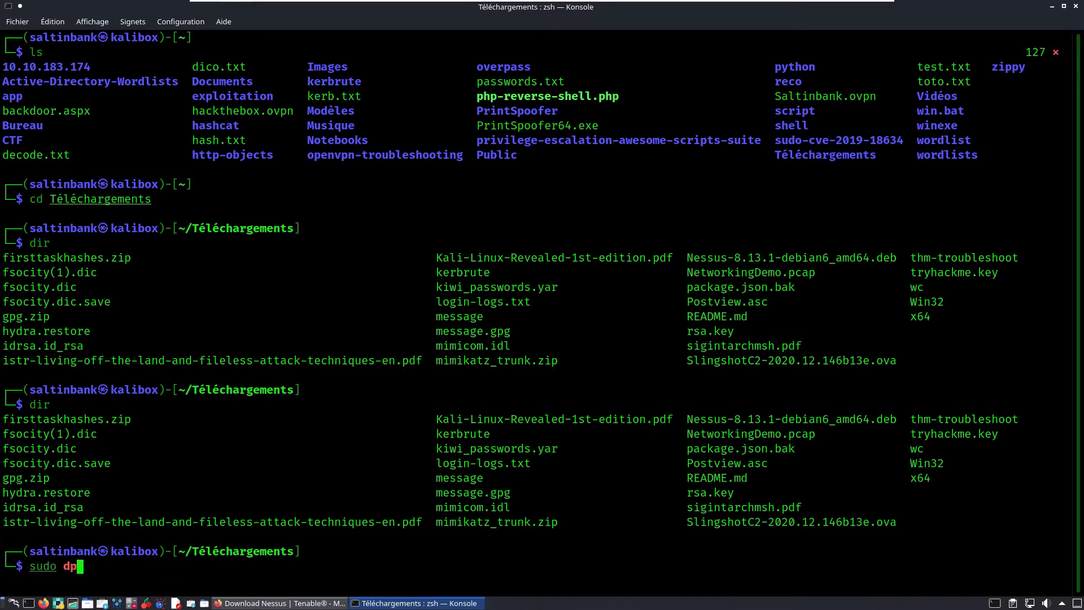
{"action": "type", "text": "kg -i Nes"}
{"action": "key", "text": "Tab"}
{"action": "key", "text": "Return"}
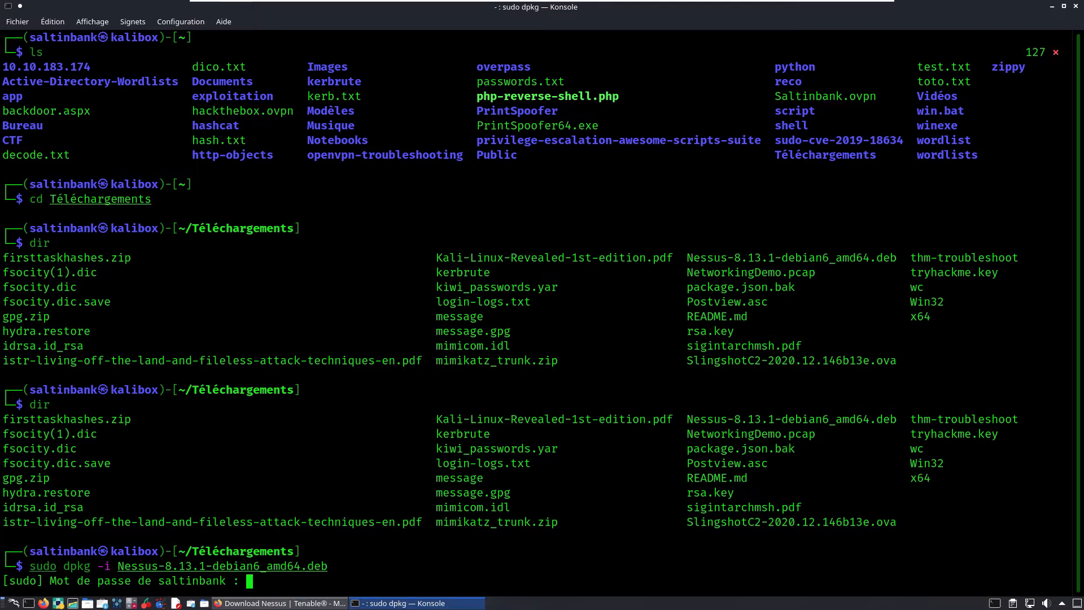
{"action": "key", "text": "Return"}
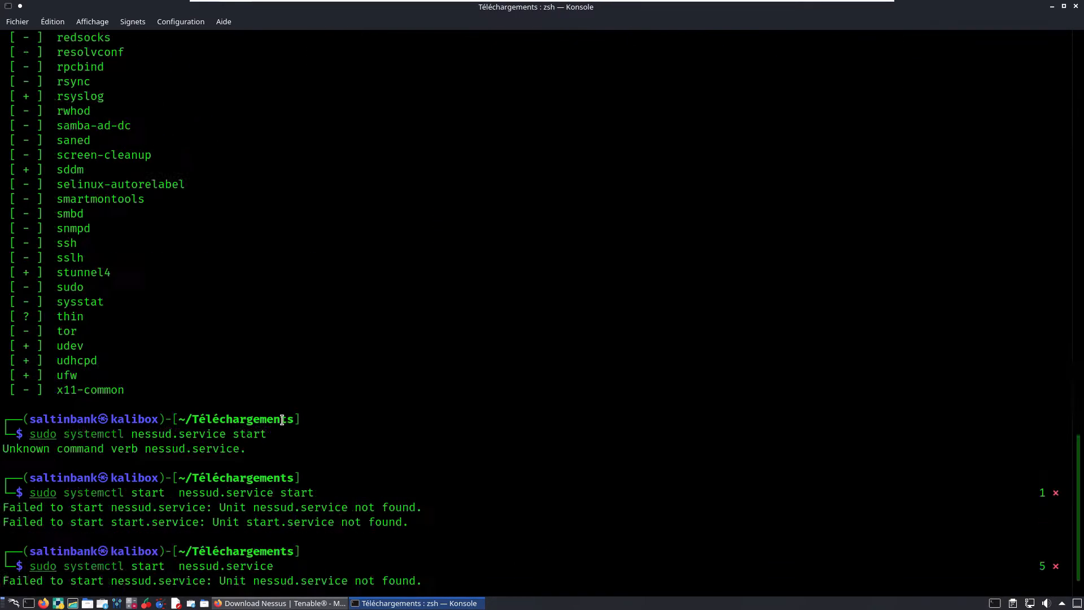
Step: Check the service name in the installation output and start it with sudo systemctl start nessusd.service
{"action": "scroll", "coordinate": [282, 420], "scroll_direction": "up", "scroll_amount": 15}
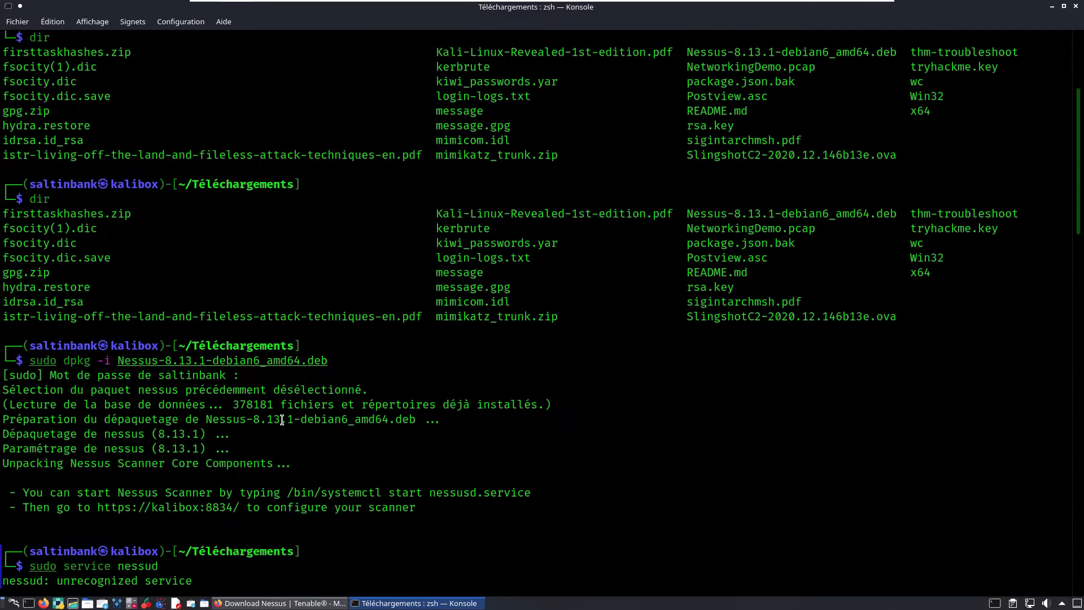
{"action": "scroll", "coordinate": [281, 420], "scroll_direction": "down", "scroll_amount": 1}
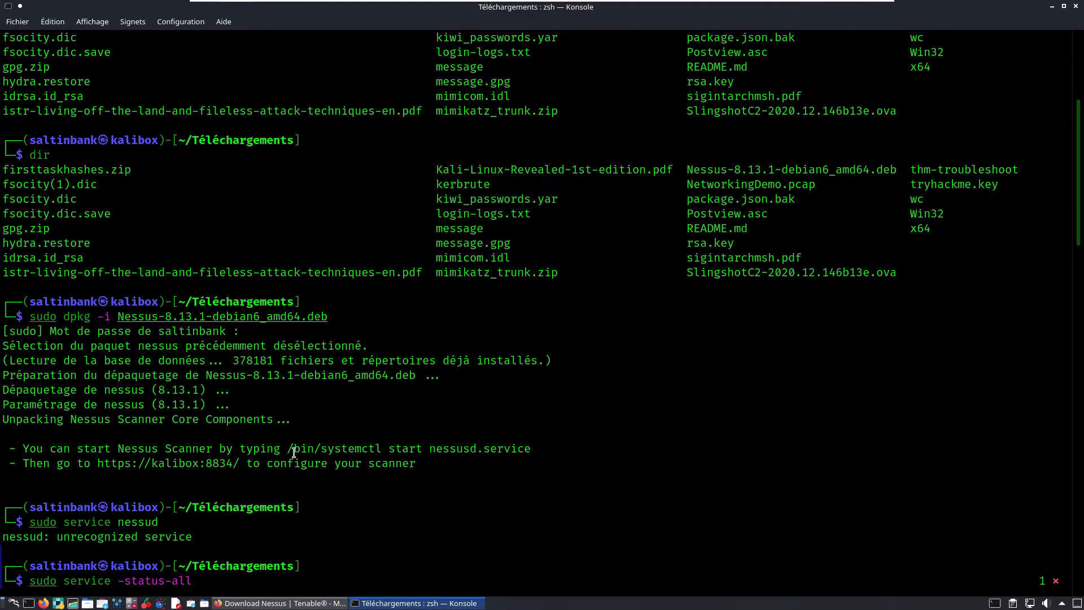
{"action": "scroll", "coordinate": [292, 455], "scroll_direction": "down", "scroll_amount": 15}
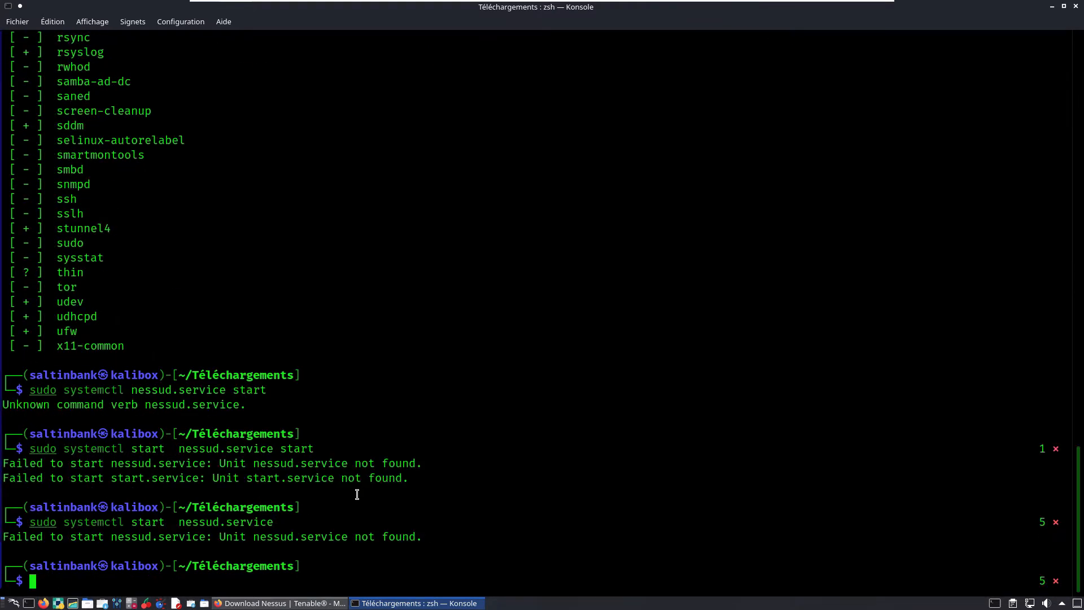
{"action": "key", "text": "Up"}
{"action": "key", "text": "Left"}
{"action": "key", "text": "Left"}
{"action": "key", "text": "Left"}
{"action": "key", "text": "Left"}
{"action": "key", "text": "Left"}
{"action": "key", "text": "Left"}
{"action": "key", "text": "Left"}
{"action": "key", "text": "Left"}
{"action": "key", "text": "Left"}
{"action": "type", "text": "s"}
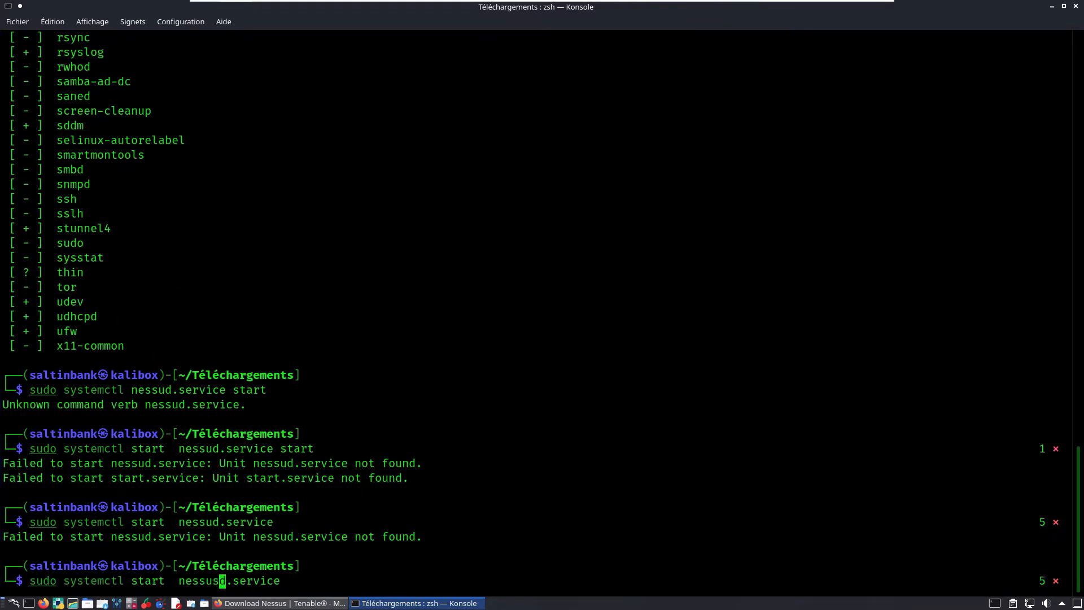
{"action": "key", "text": "Return"}
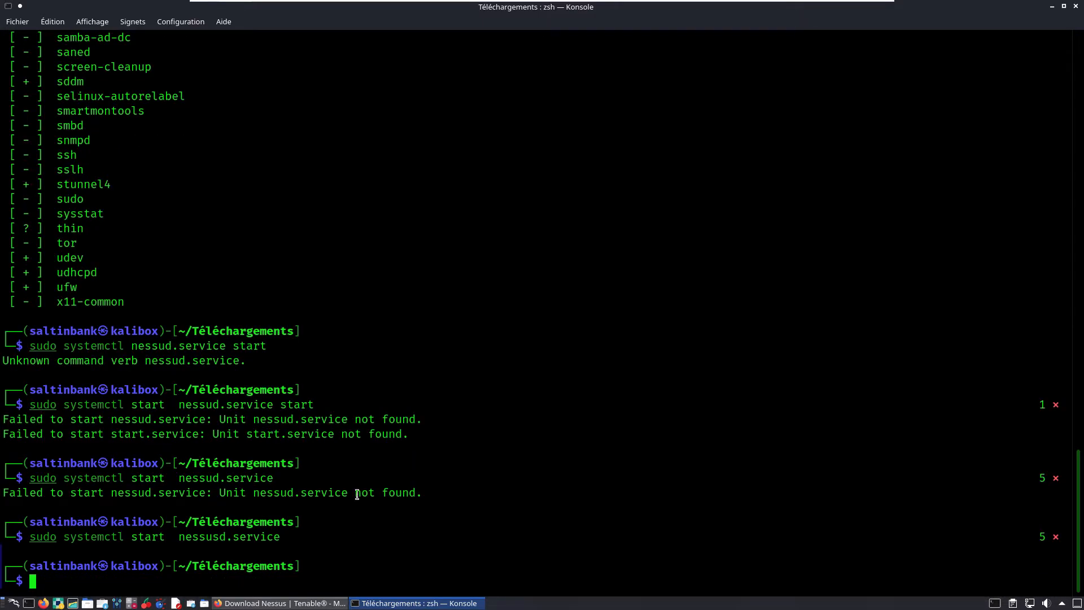
{"action": "scroll", "coordinate": [356, 494], "scroll_direction": "up", "scroll_amount": 20}
{"action": "scroll", "coordinate": [357, 494], "scroll_direction": "down", "scroll_amount": 1}
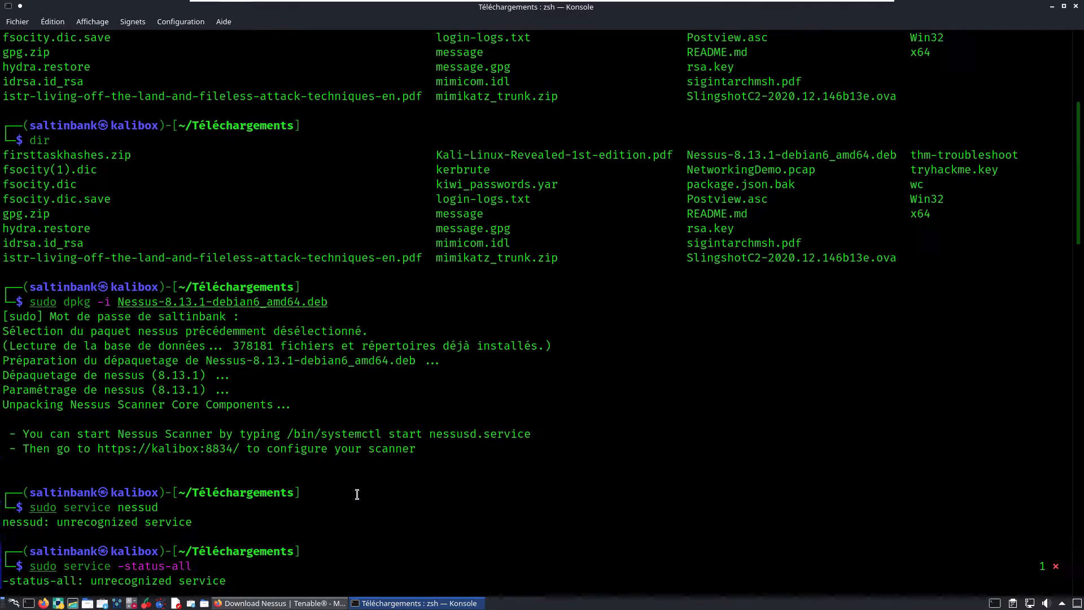
{"action": "right_click", "coordinate": [192, 448]}
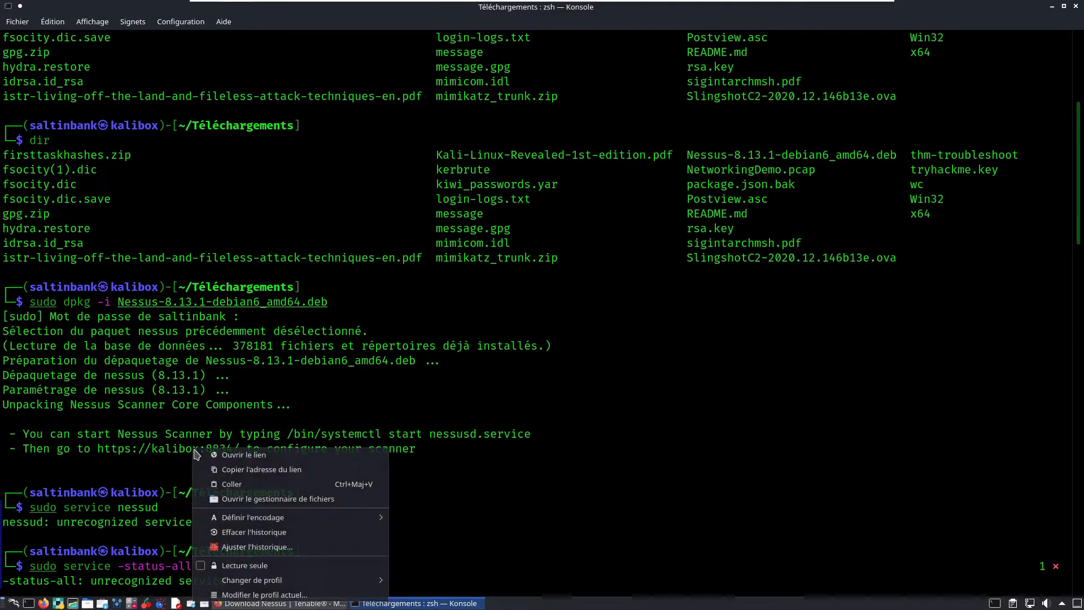
{"action": "left_click", "coordinate": [253, 457]}
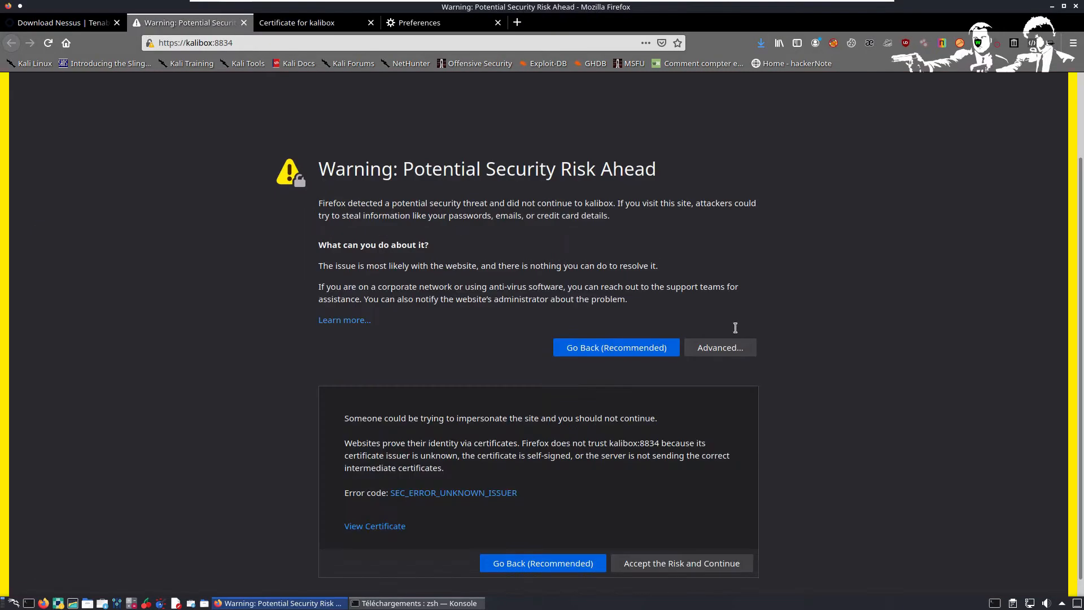
{"action": "left_click", "coordinate": [695, 563]}
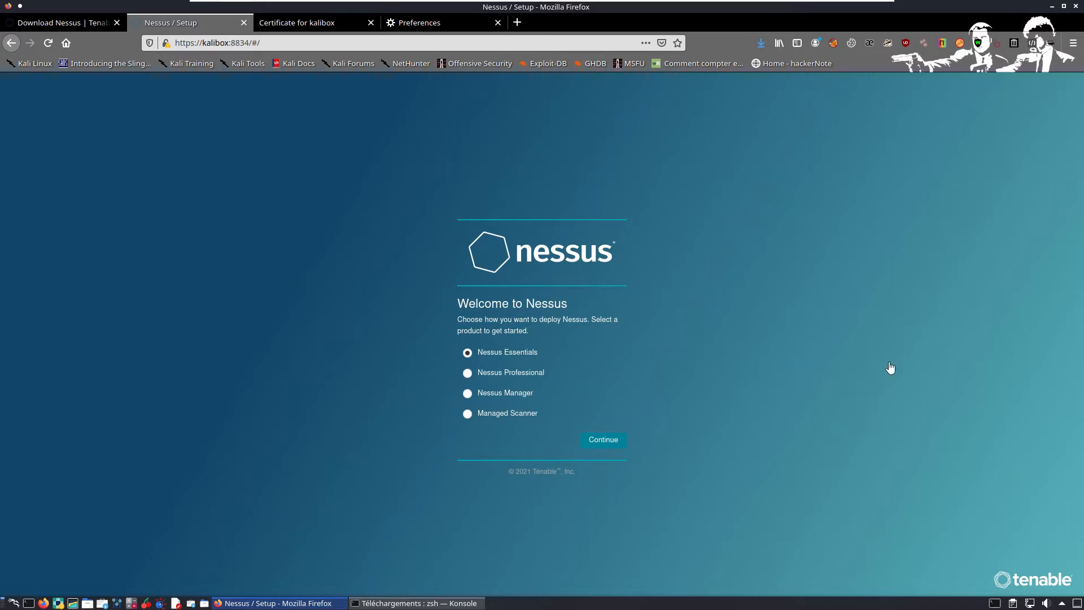
Step: Set up Nessus Essentials with an administrator username and password, and save the login in the browser
{"action": "left_click", "coordinate": [604, 447]}
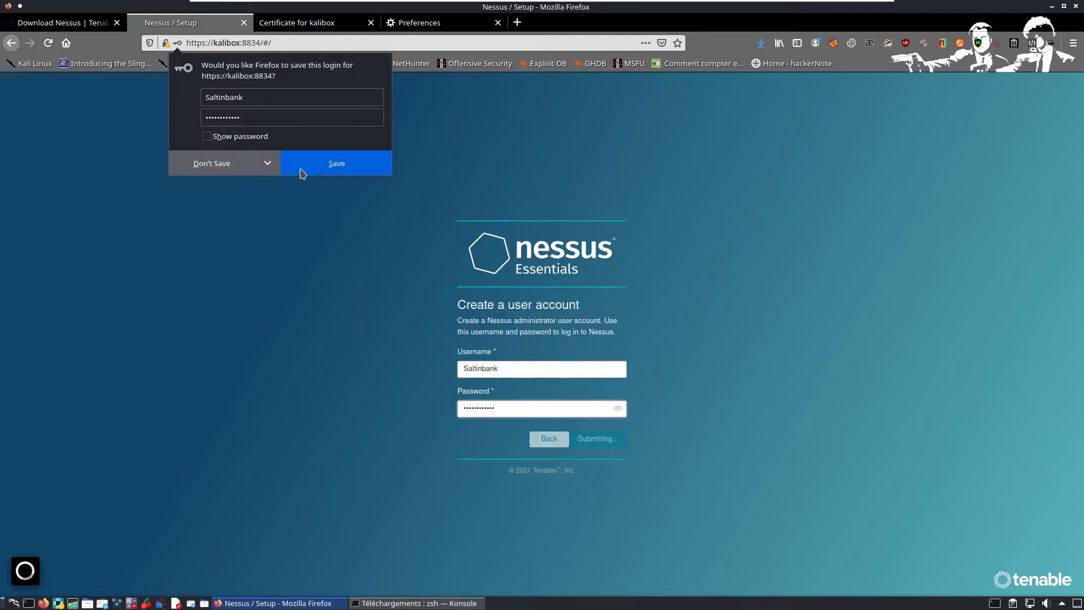
{"action": "left_click", "coordinate": [351, 168]}
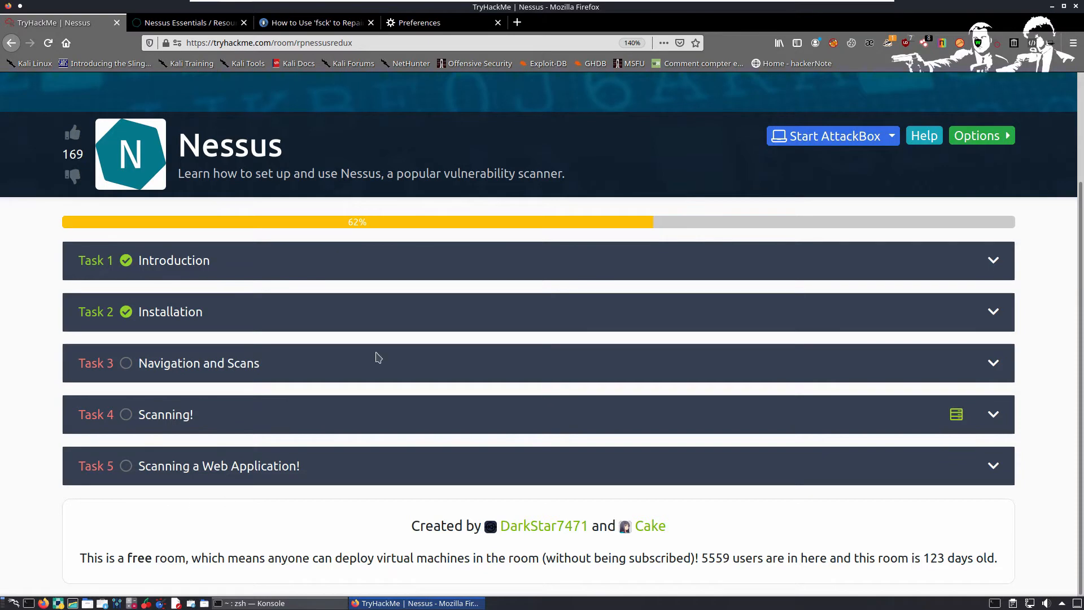
Step: In Nessus Essentials, start a new scan from My Scans and look through the discovery, vulnerability and compliance scan templates
{"action": "scroll", "coordinate": [168, 507], "scroll_direction": "up", "scroll_amount": 1}
{"action": "left_click", "coordinate": [217, 28]}
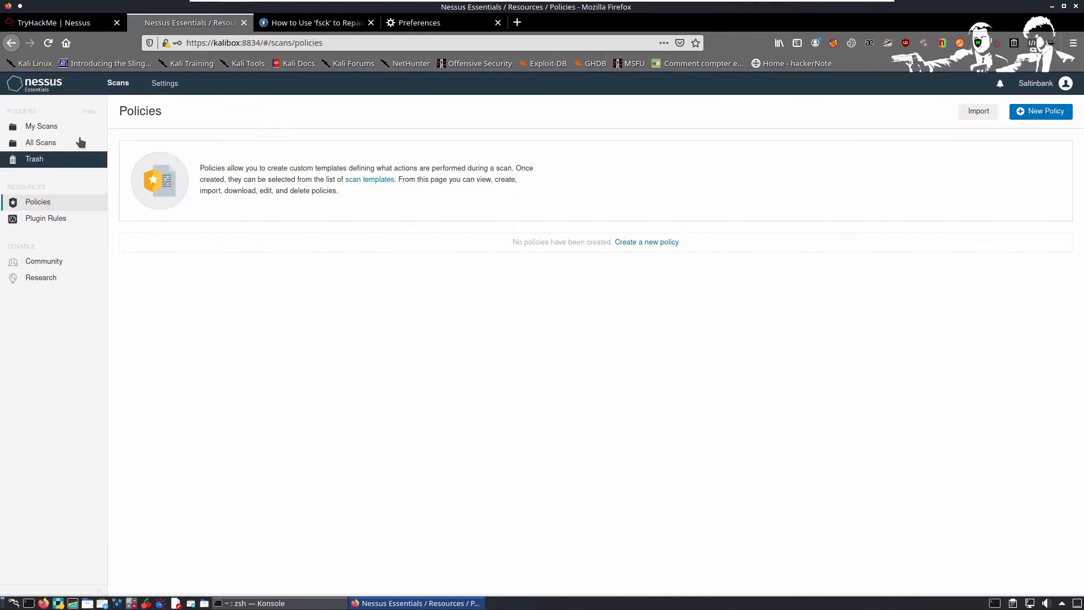
{"action": "left_click", "coordinate": [45, 126]}
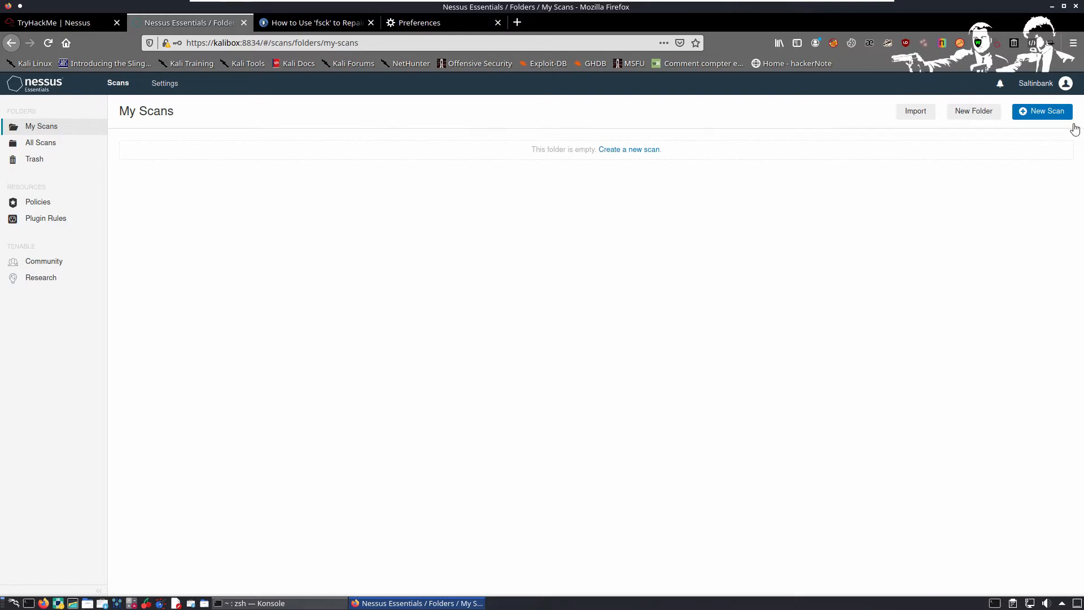
{"action": "left_click", "coordinate": [1044, 111]}
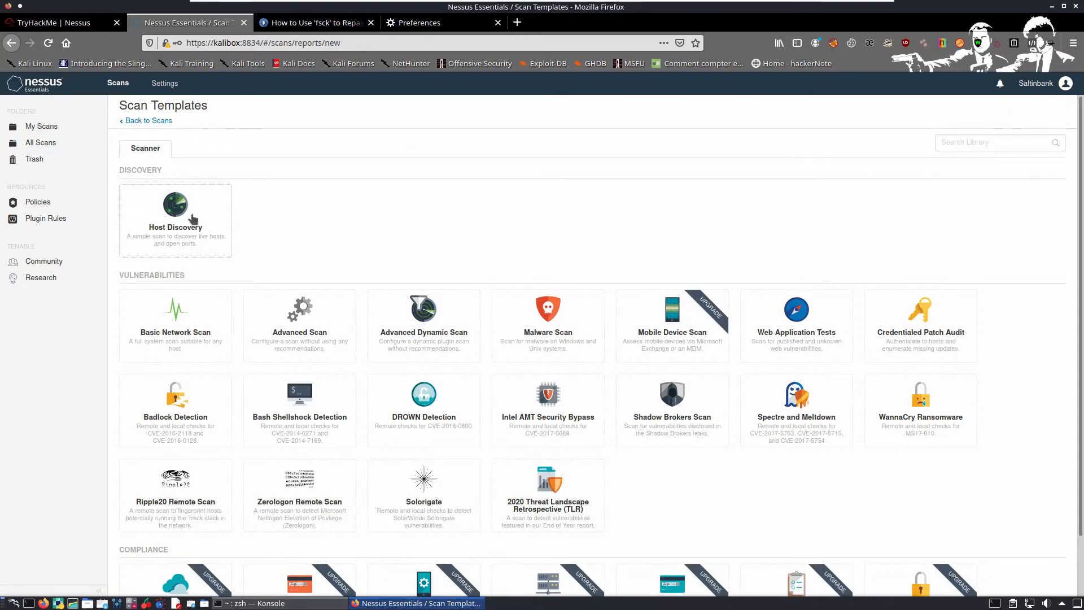
{"action": "scroll", "coordinate": [183, 402], "scroll_direction": "down", "scroll_amount": 2}
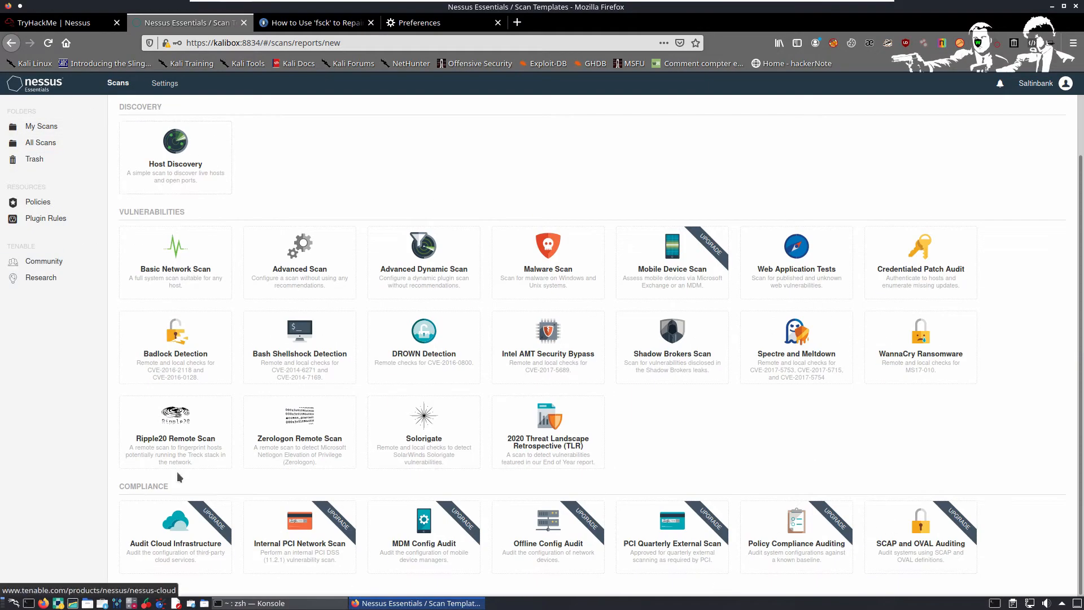
{"action": "scroll", "coordinate": [181, 424], "scroll_direction": "up", "scroll_amount": 2}
{"action": "scroll", "coordinate": [184, 429], "scroll_direction": "down", "scroll_amount": 2}
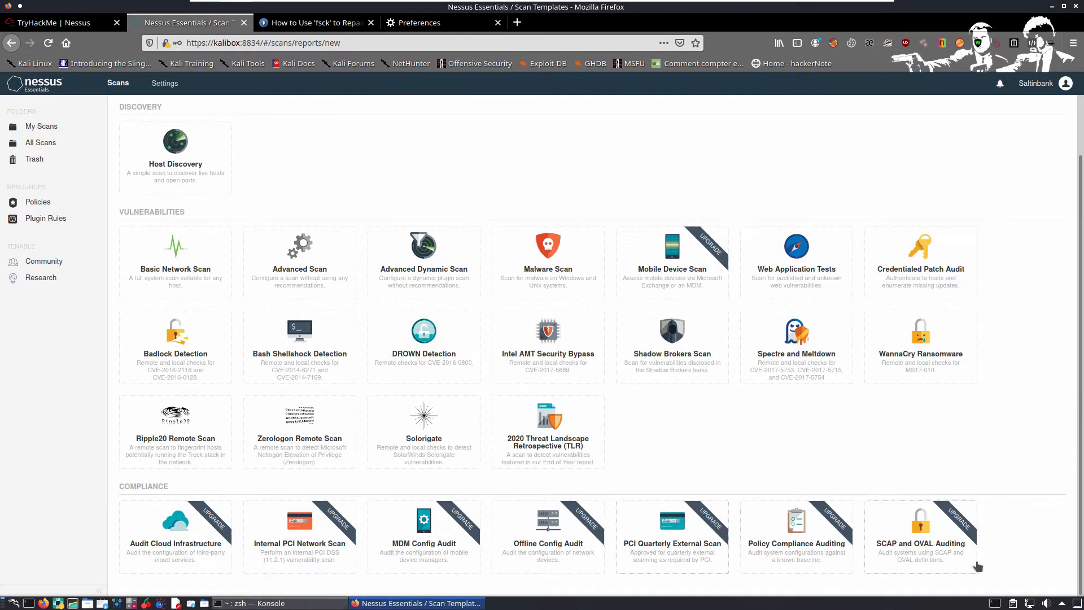
{"action": "scroll", "coordinate": [263, 345], "scroll_direction": "up", "scroll_amount": 2}
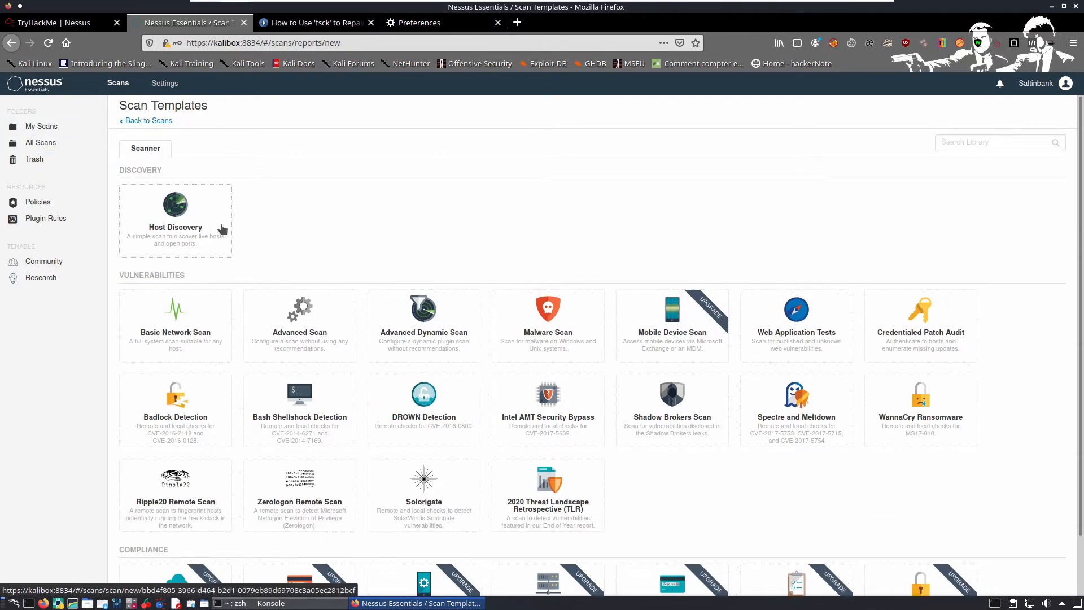
Step: In the TryHackMe Nessus room, open Task 3 Navigation and Scans and read the question about the button that launches a scan
{"action": "left_click", "coordinate": [248, 603]}
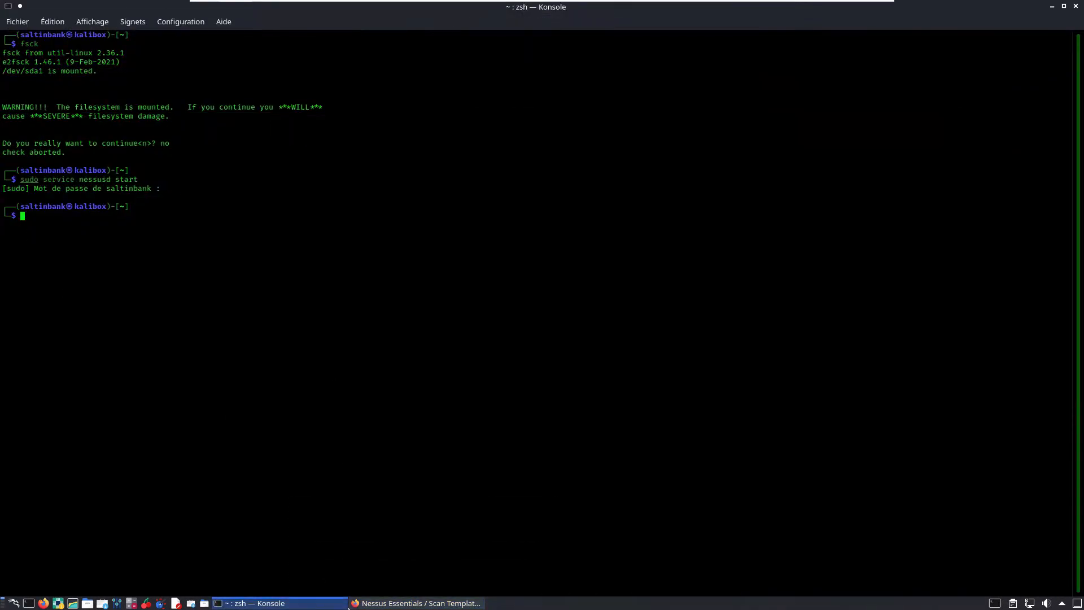
{"action": "key", "text": "alt+Tab"}
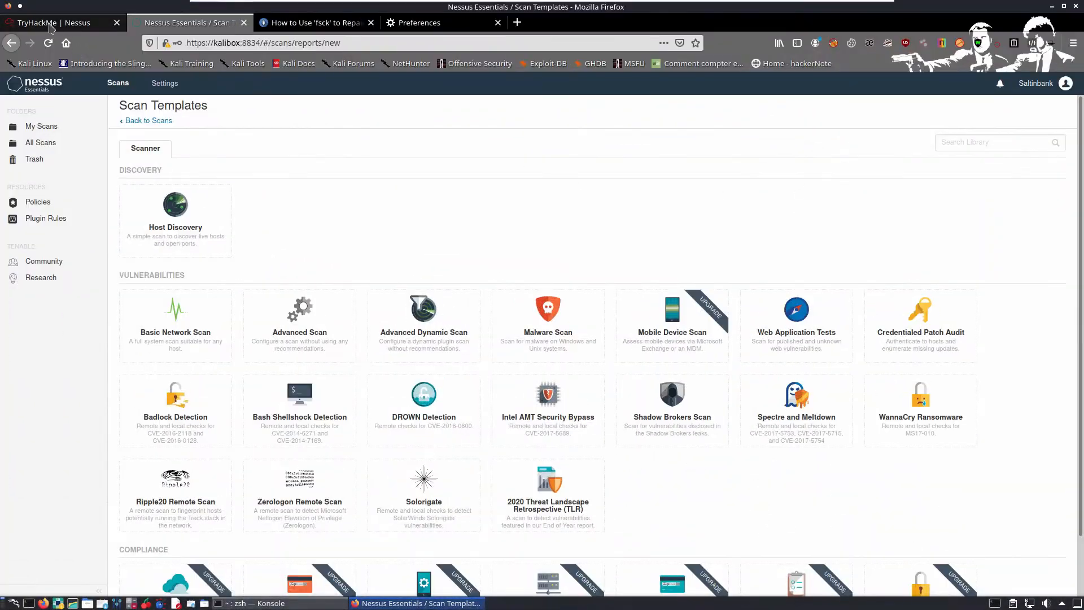
{"action": "left_click", "coordinate": [52, 23]}
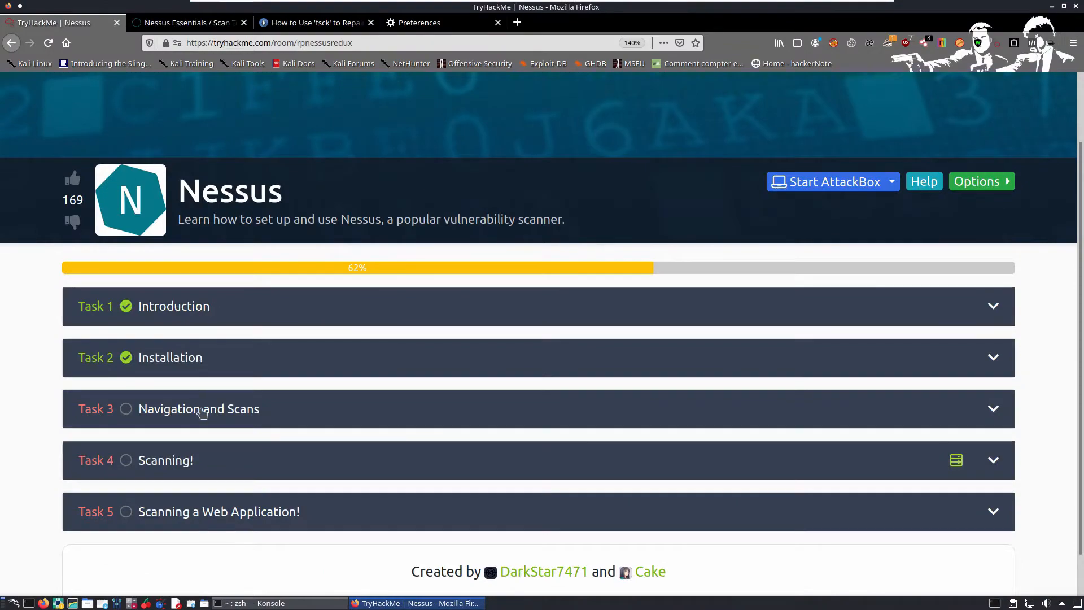
{"action": "left_click", "coordinate": [206, 412]}
{"action": "scroll", "coordinate": [215, 254], "scroll_direction": "down", "scroll_amount": 6}
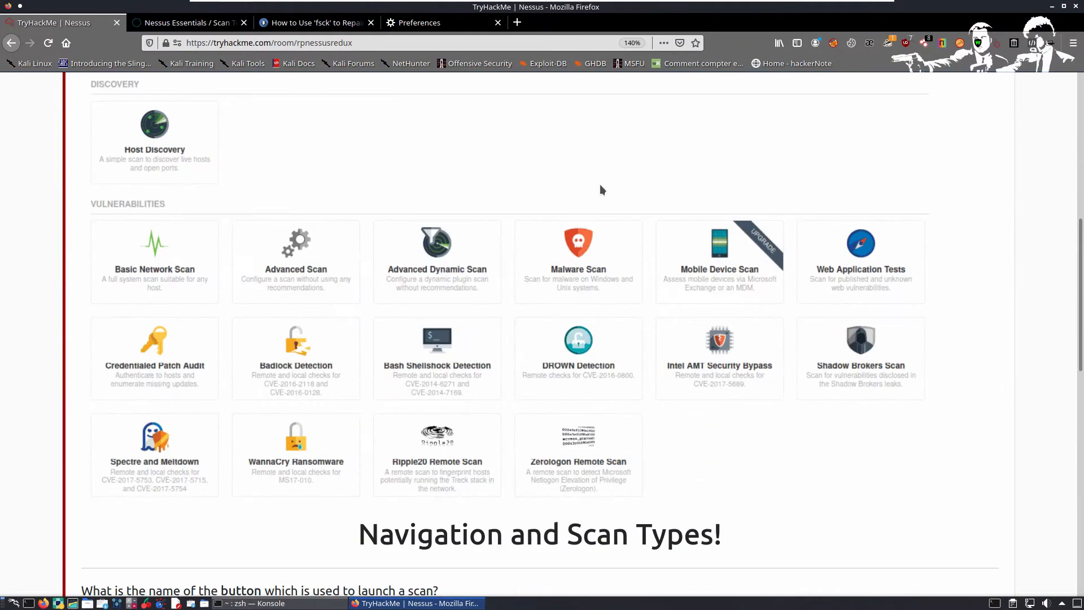
{"action": "scroll", "coordinate": [220, 363], "scroll_direction": "down", "scroll_amount": 4}
{"action": "left_click_drag", "start_coordinate": [212, 366], "coordinate": [506, 366]}
{"action": "left_click_drag", "start_coordinate": [254, 402], "coordinate": [3, 391]}
Step: Check the launch-scan question against the Nessus Essentials scan page and return to the TryHackMe task
{"action": "key", "text": "alt+Tab"}
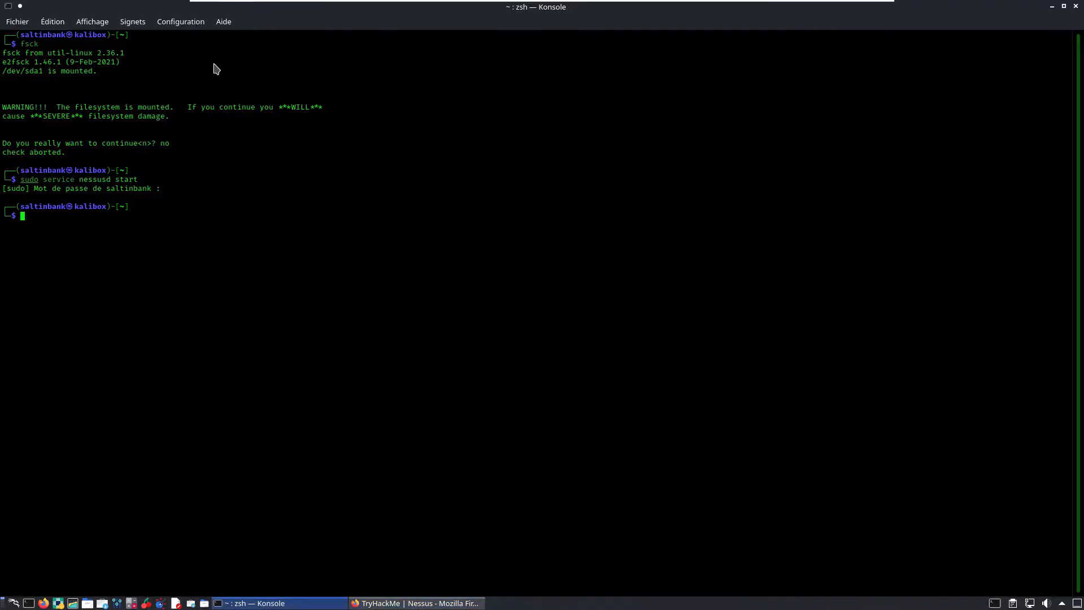
{"action": "key", "text": "alt+Tab"}
{"action": "left_click", "coordinate": [170, 23]}
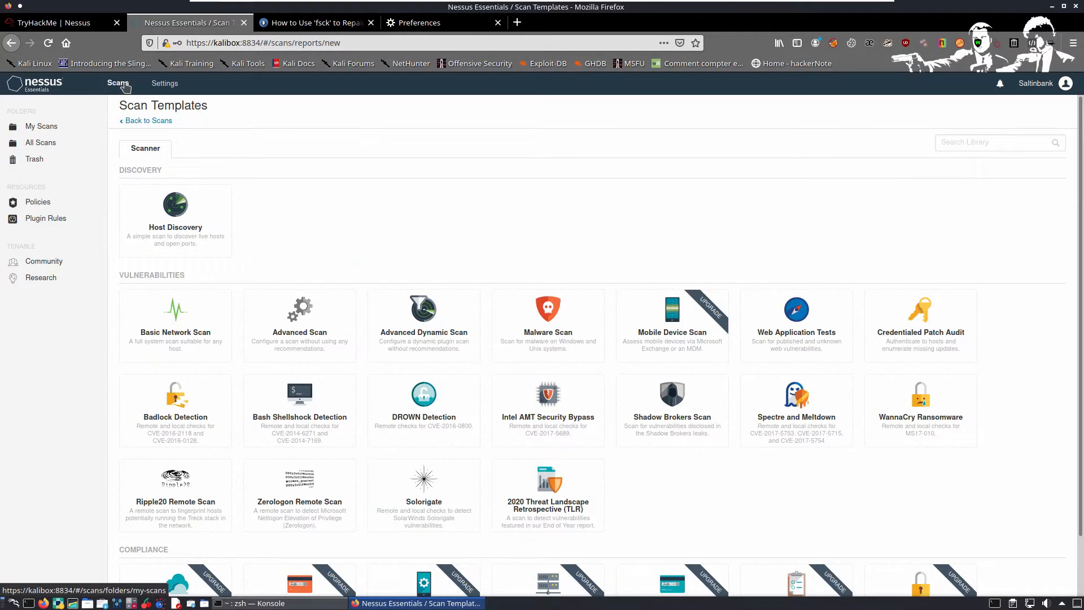
{"action": "key", "text": "alt+Tab"}
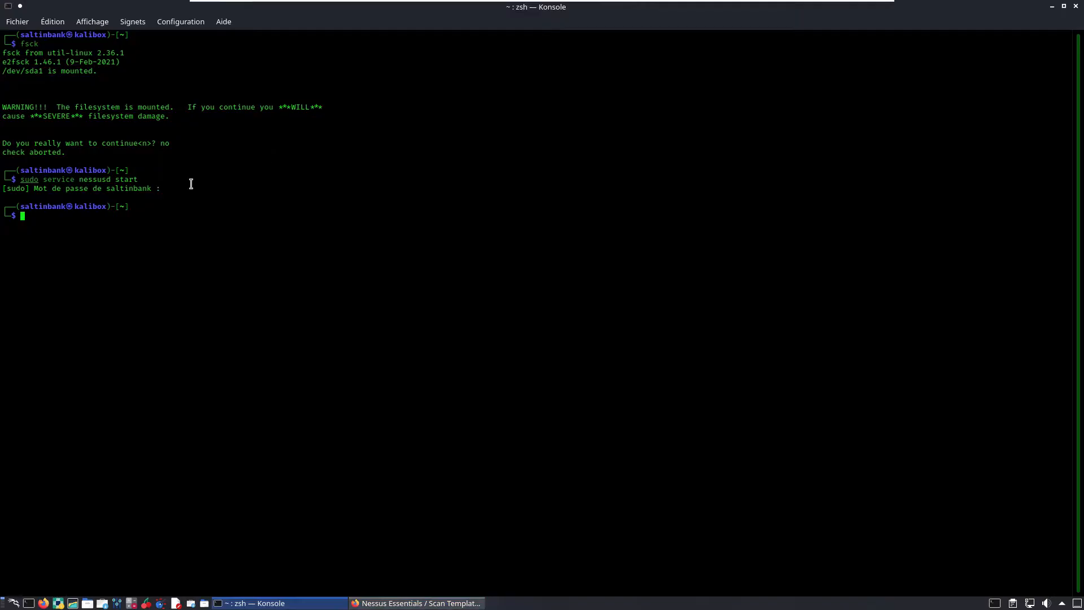
{"action": "key", "text": "alt+Tab"}
{"action": "left_click", "coordinate": [60, 23]}
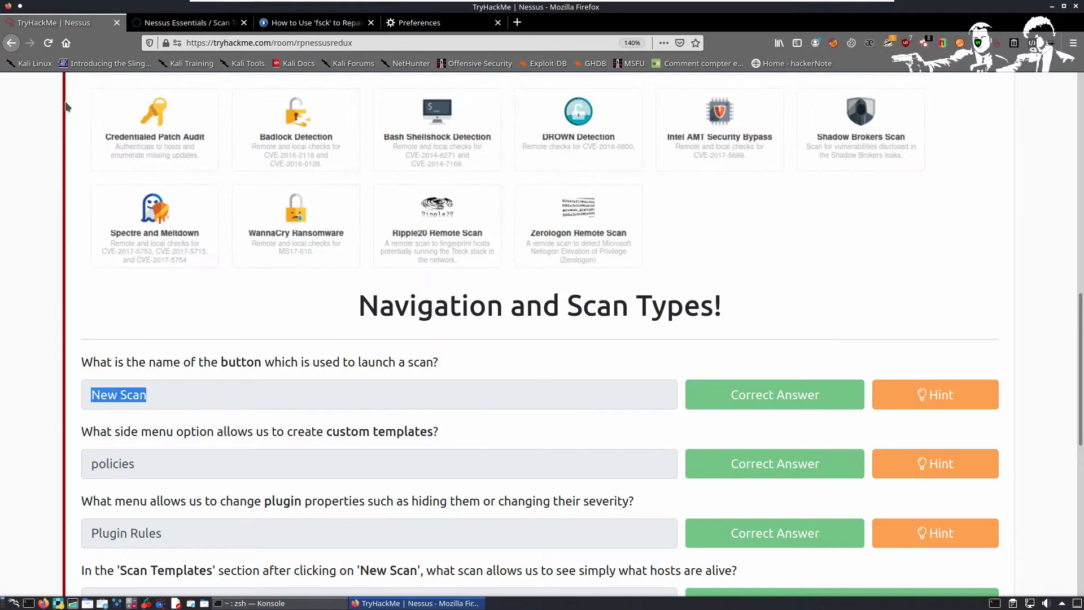
Step: In Nessus Essentials, open Policies, view the new policy form for Basic Network Scan, and return to the policy templates
{"action": "key", "text": "alt+Tab"}
{"action": "key", "text": "alt+Tab"}
{"action": "left_click", "coordinate": [186, 23]}
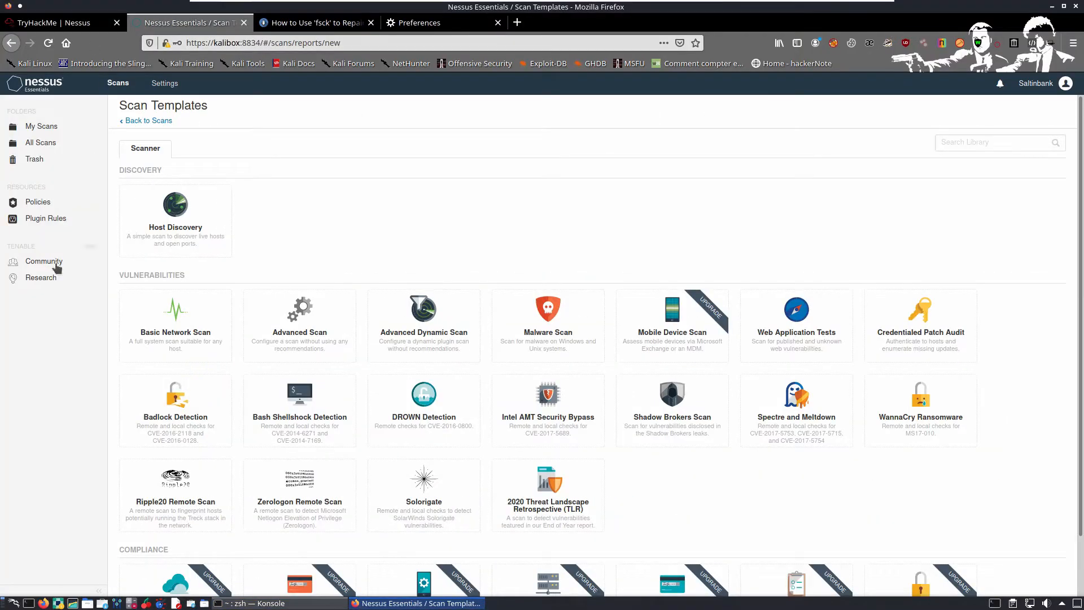
{"action": "left_click", "coordinate": [48, 203]}
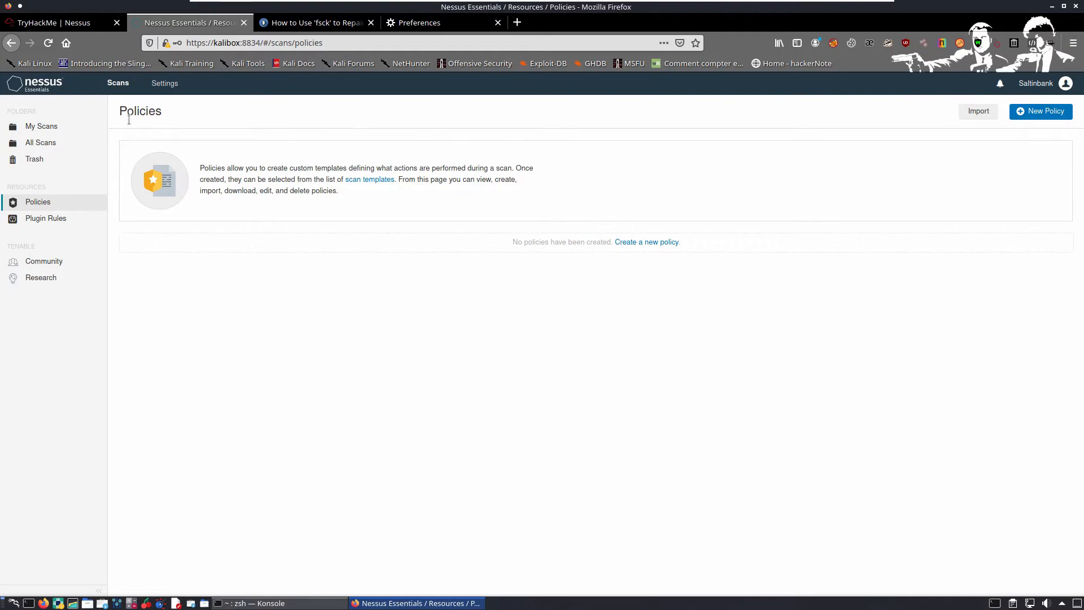
{"action": "left_click", "coordinate": [1052, 115]}
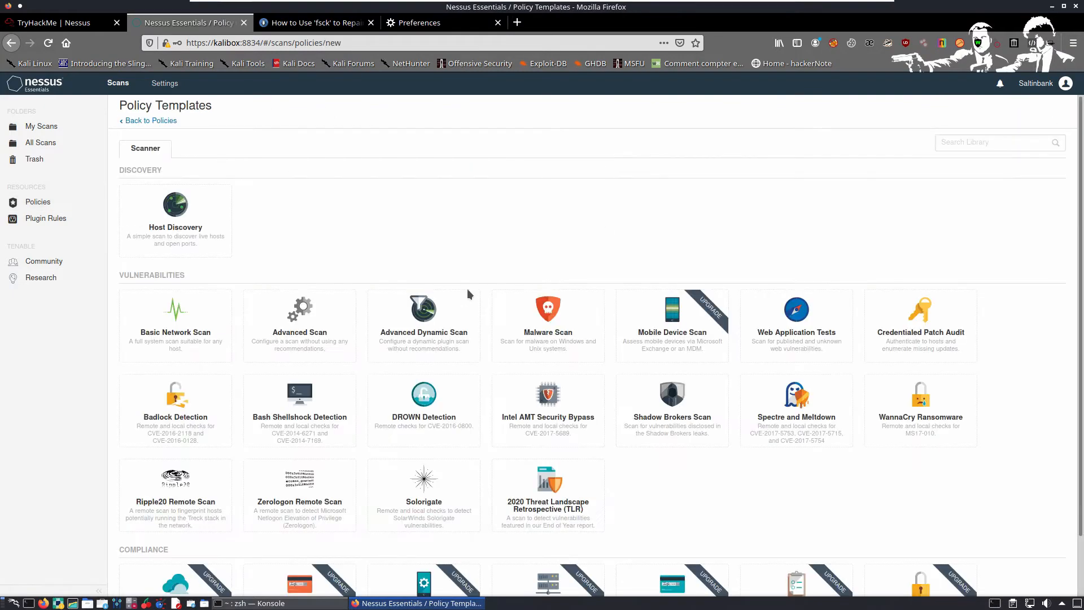
{"action": "scroll", "coordinate": [137, 211], "scroll_direction": "down", "scroll_amount": 2}
{"action": "left_click", "coordinate": [187, 258]}
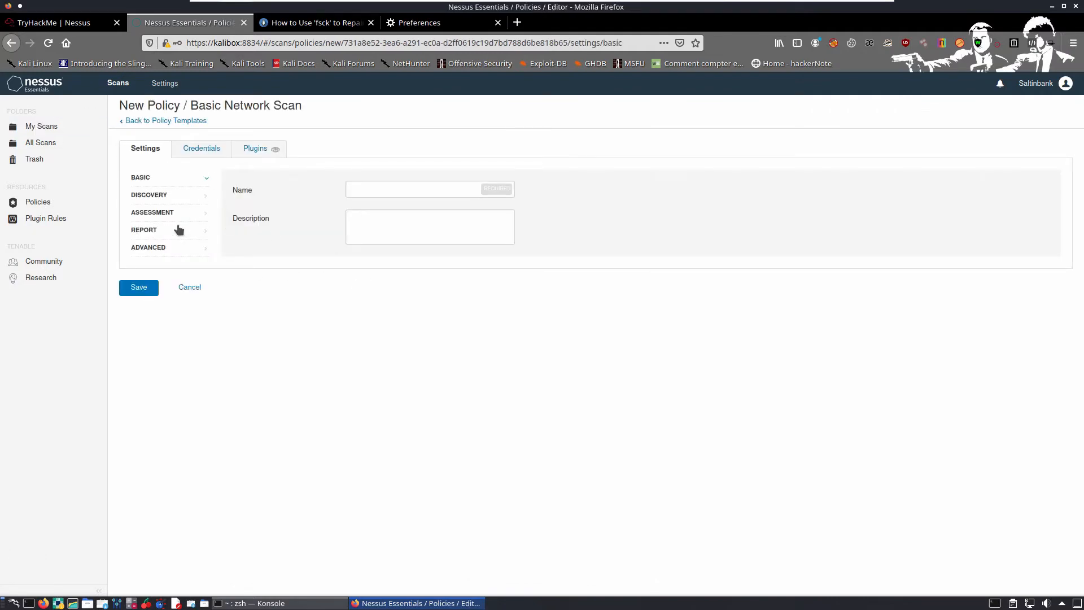
{"action": "left_click", "coordinate": [149, 121]}
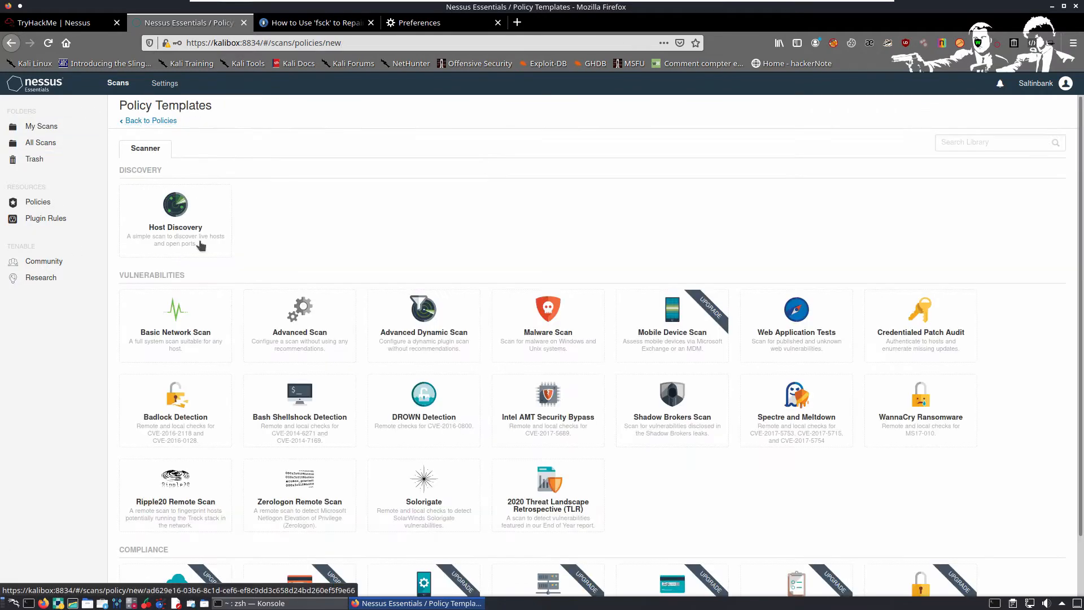
Step: Return to the TryHackMe task and read the questions on custom templates and on changing plugin properties
{"action": "key", "text": "alt+Tab"}
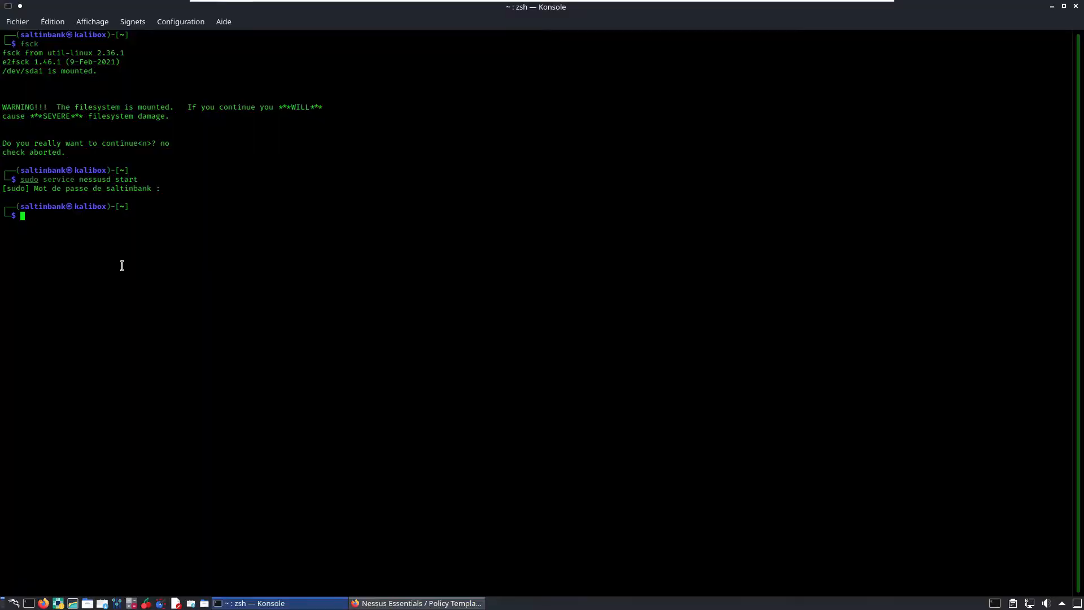
{"action": "key", "text": "alt+Tab"}
{"action": "key", "text": "ctrl+Page_Up"}
{"action": "scroll", "coordinate": [217, 238], "scroll_direction": "down", "scroll_amount": 4}
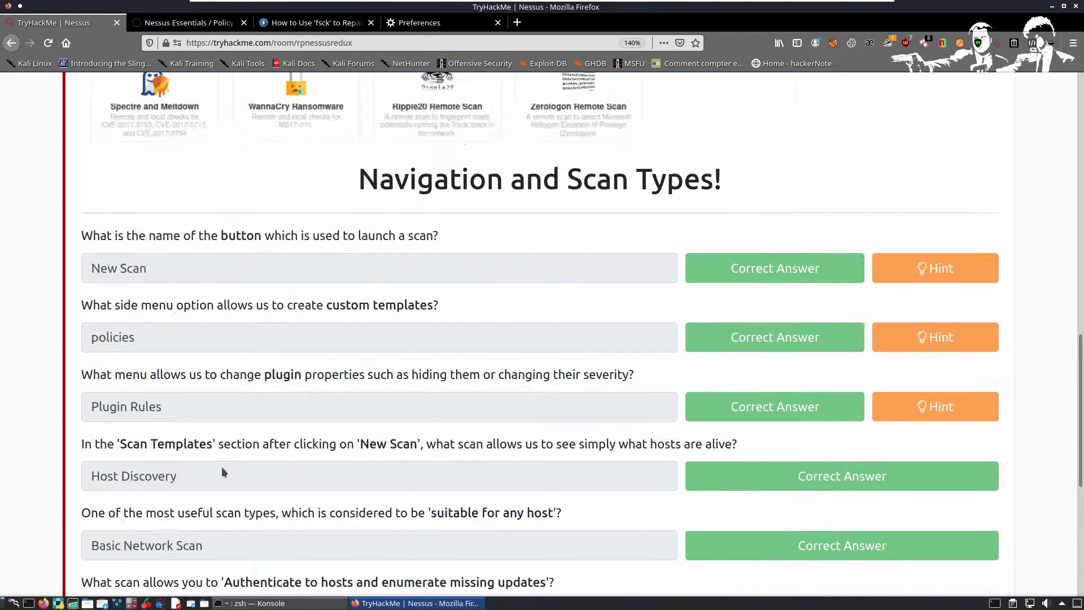
{"action": "left_click_drag", "start_coordinate": [217, 237], "coordinate": [5, 213]}
{"action": "left_click_drag", "start_coordinate": [197, 308], "coordinate": [2, 283]}
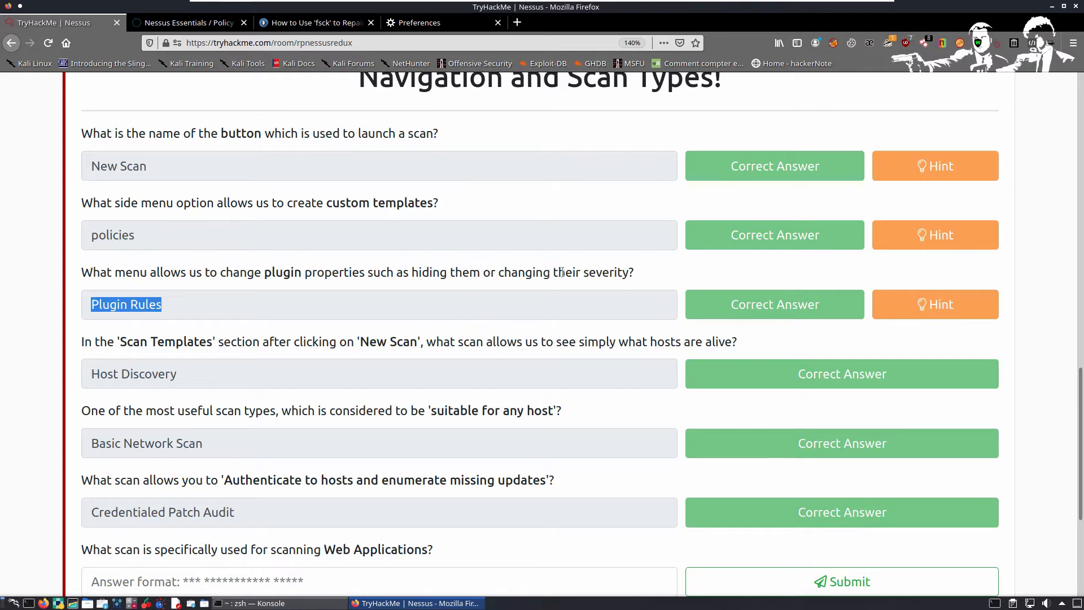
{"action": "key", "text": "alt+Tab"}
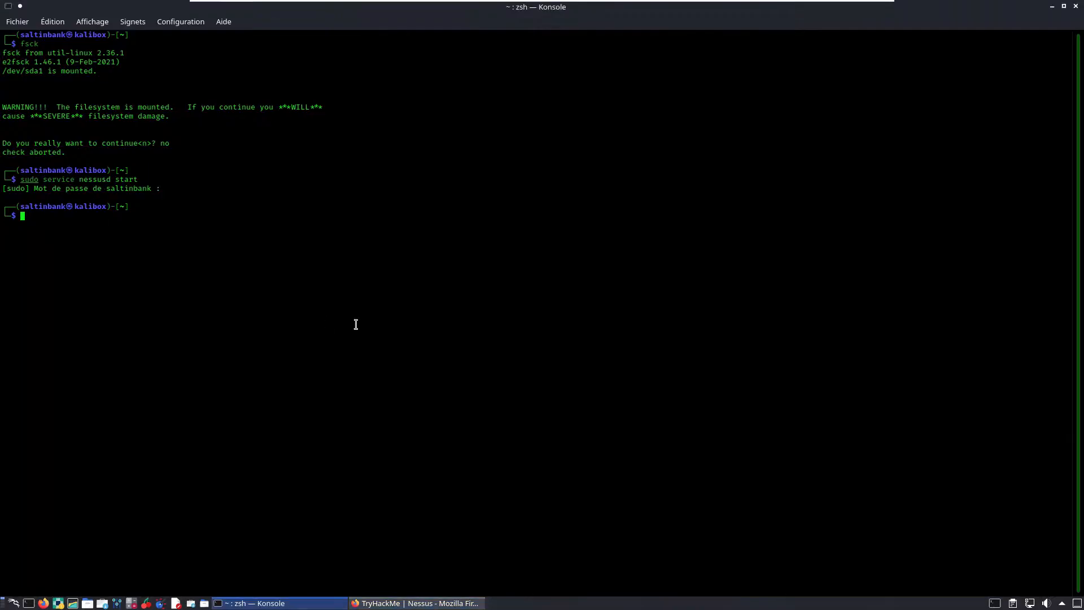
{"action": "key", "text": "alt+Tab"}
{"action": "left_click_drag", "start_coordinate": [203, 310], "coordinate": [2, 296]}
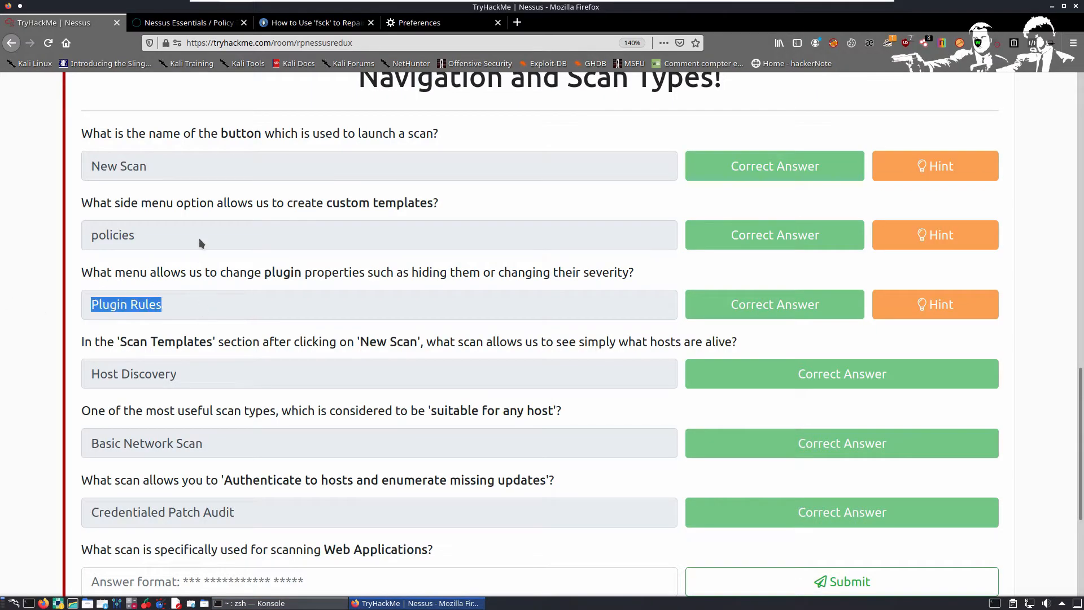
Step: Open the Plugin Rules page in Nessus Essentials and read what plugin rules are for
{"action": "key", "text": "alt+Tab"}
{"action": "key", "text": "alt+Tab"}
{"action": "left_click", "coordinate": [177, 26]}
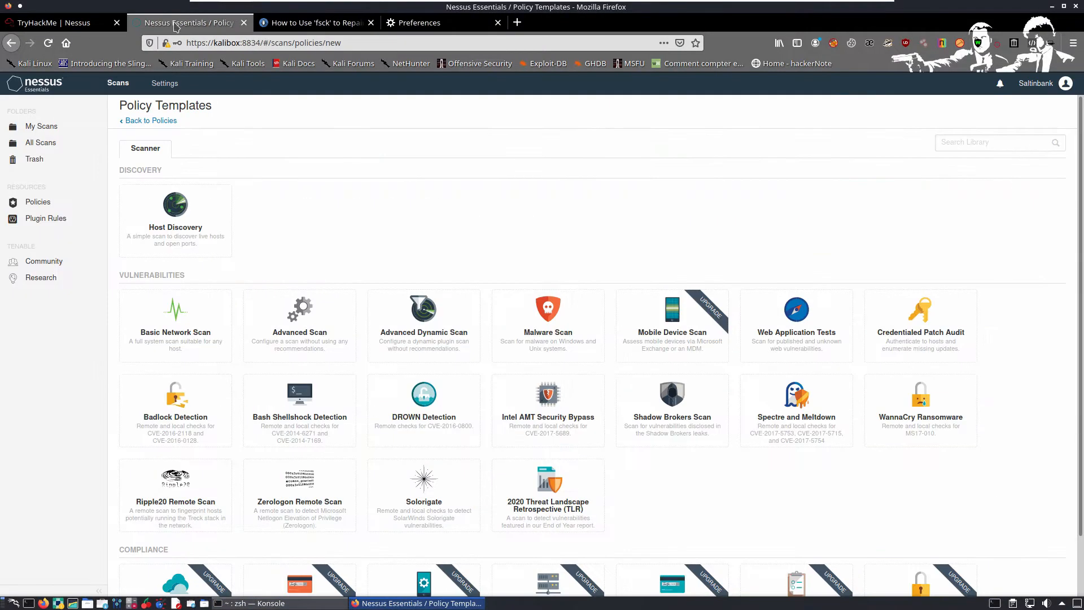
{"action": "left_click", "coordinate": [73, 221]}
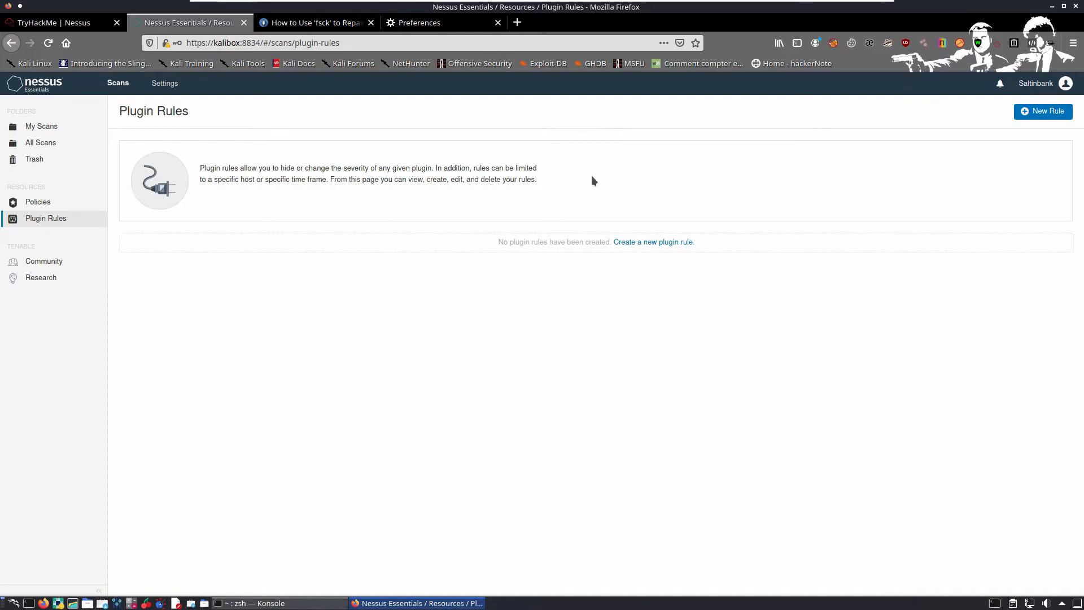
{"action": "key", "text": "alt+Tab"}
{"action": "key", "text": "alt+Tab"}
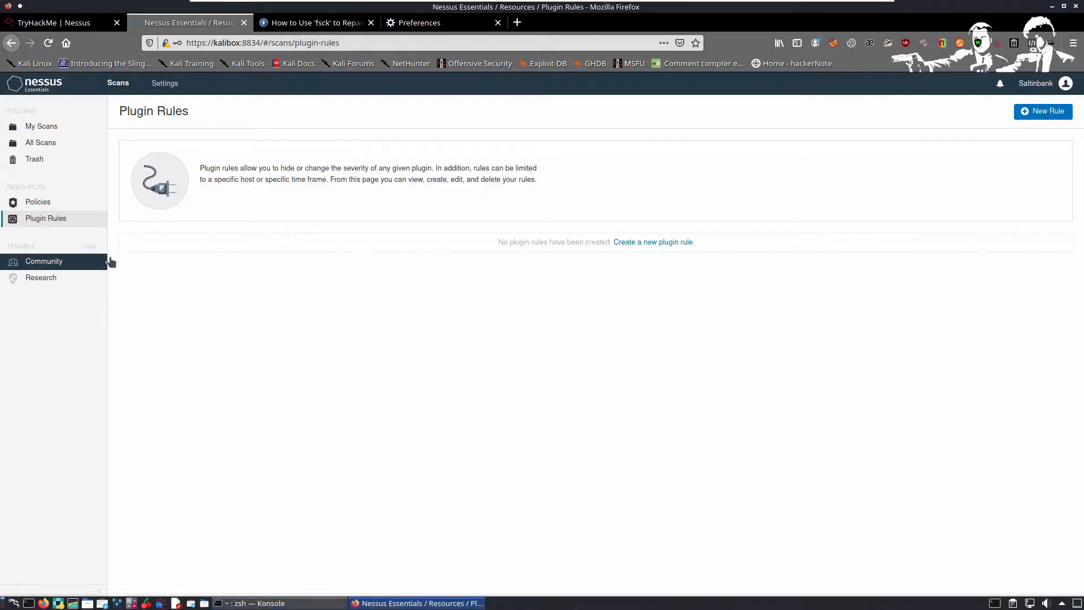
Step: Translate the TryHackMe task page into French with Mate Translate and read the question about seeing which hosts are alive
{"action": "left_click", "coordinate": [52, 24]}
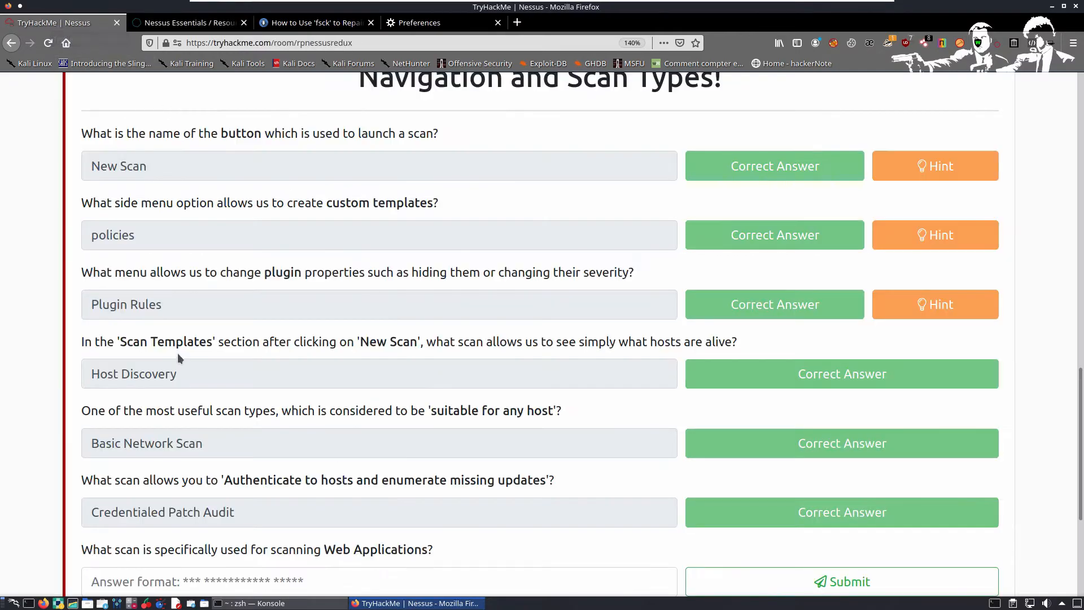
{"action": "scroll", "coordinate": [286, 283], "scroll_direction": "down", "scroll_amount": 3}
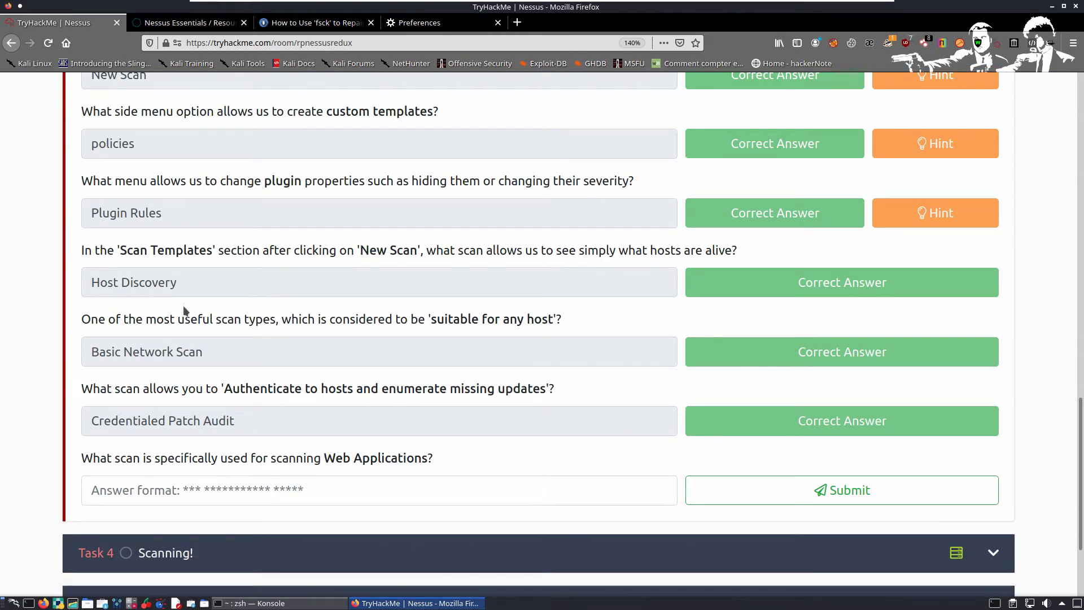
{"action": "left_click_drag", "start_coordinate": [82, 251], "coordinate": [95, 251]}
{"action": "left_click_drag", "start_coordinate": [511, 248], "coordinate": [508, 250]}
{"action": "right_click", "coordinate": [295, 344]}
{"action": "mouse_move", "coordinate": [432, 561]}
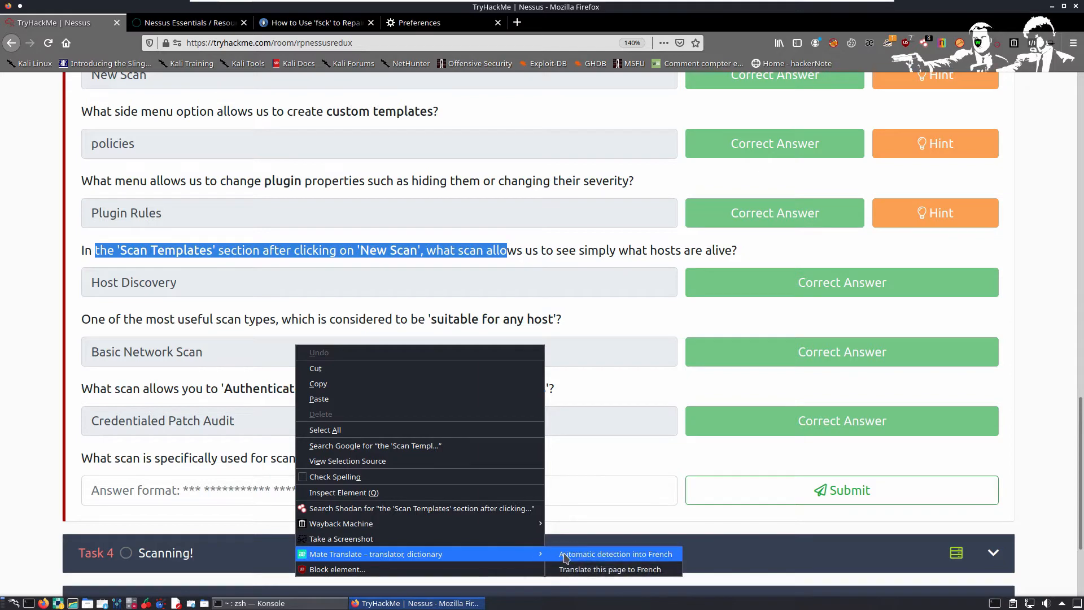
{"action": "left_click", "coordinate": [566, 555]}
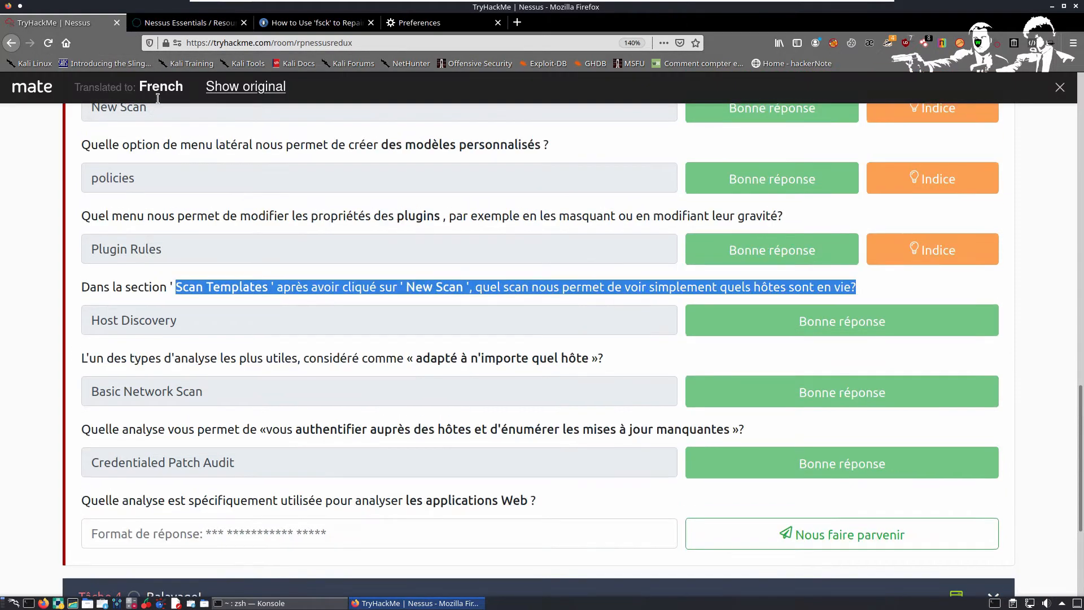
{"action": "left_click", "coordinate": [260, 88]}
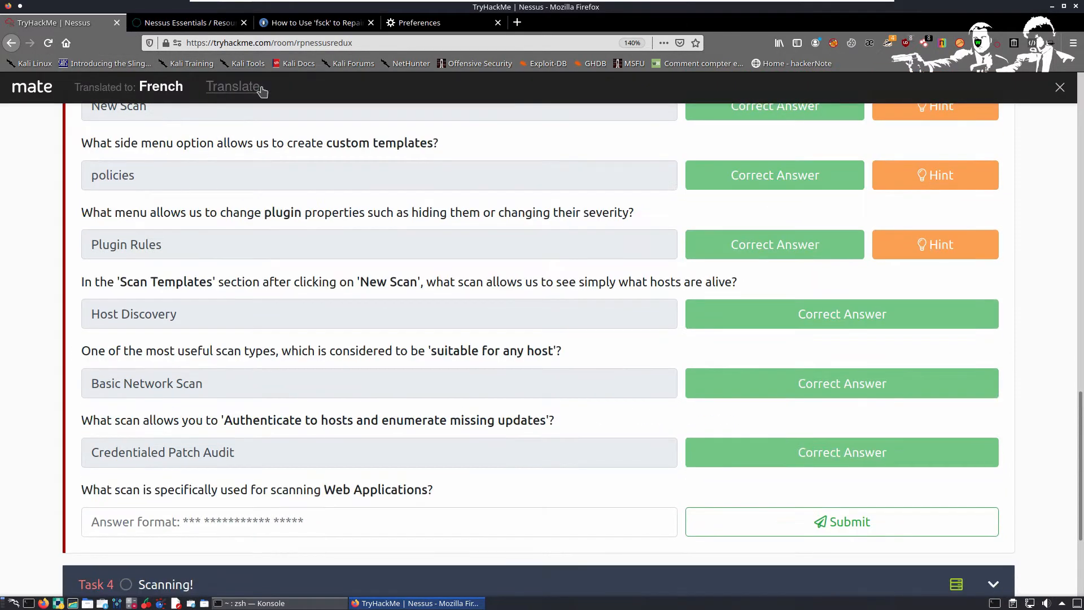
{"action": "left_click", "coordinate": [261, 88]}
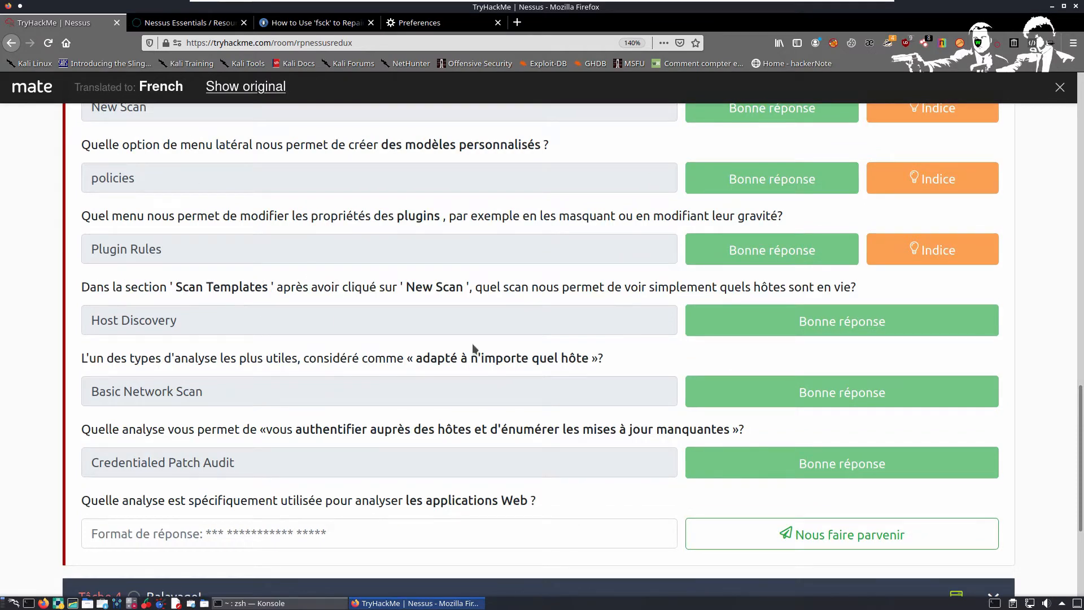
{"action": "left_click_drag", "start_coordinate": [501, 296], "coordinate": [903, 301]}
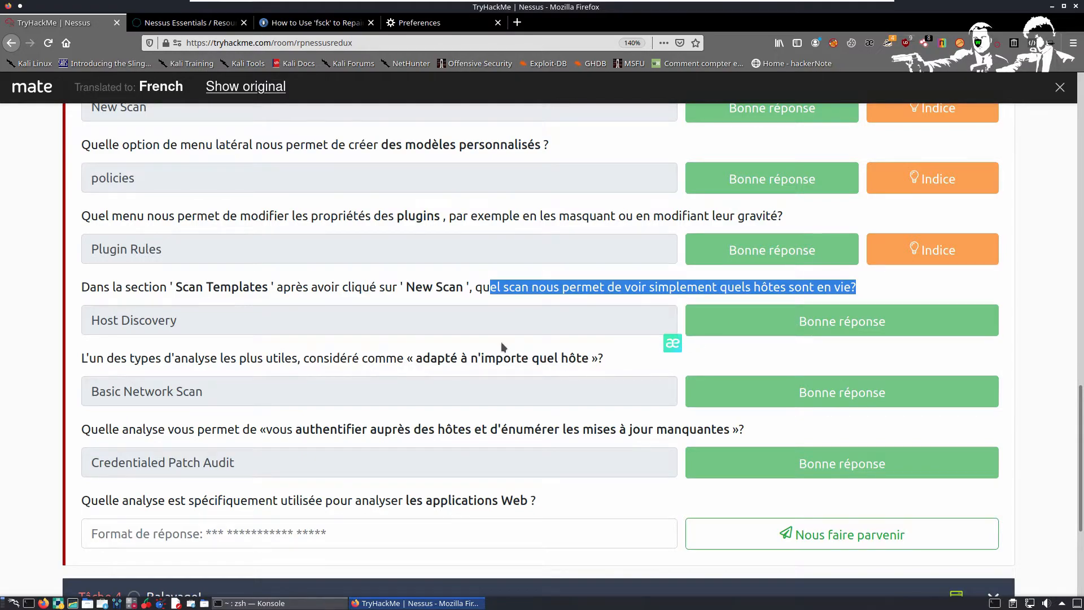
Step: In Nessus Essentials, create a new scan from My Scans using the Host Discovery template
{"action": "key", "text": "alt+Tab"}
{"action": "key", "text": "alt+Tab"}
{"action": "key", "text": "ctrl+Tab"}
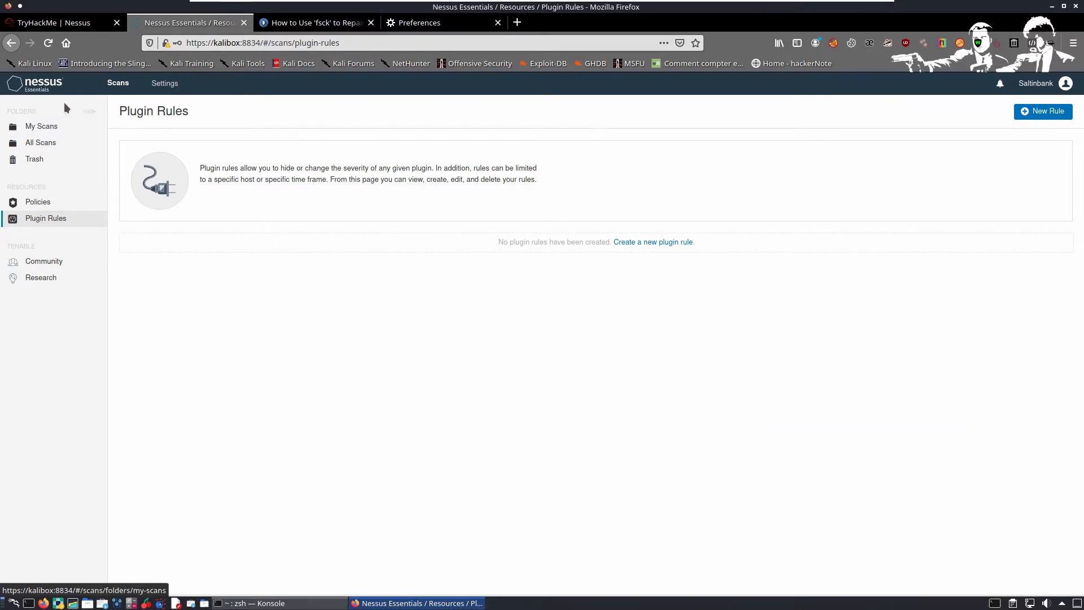
{"action": "left_click", "coordinate": [119, 86]}
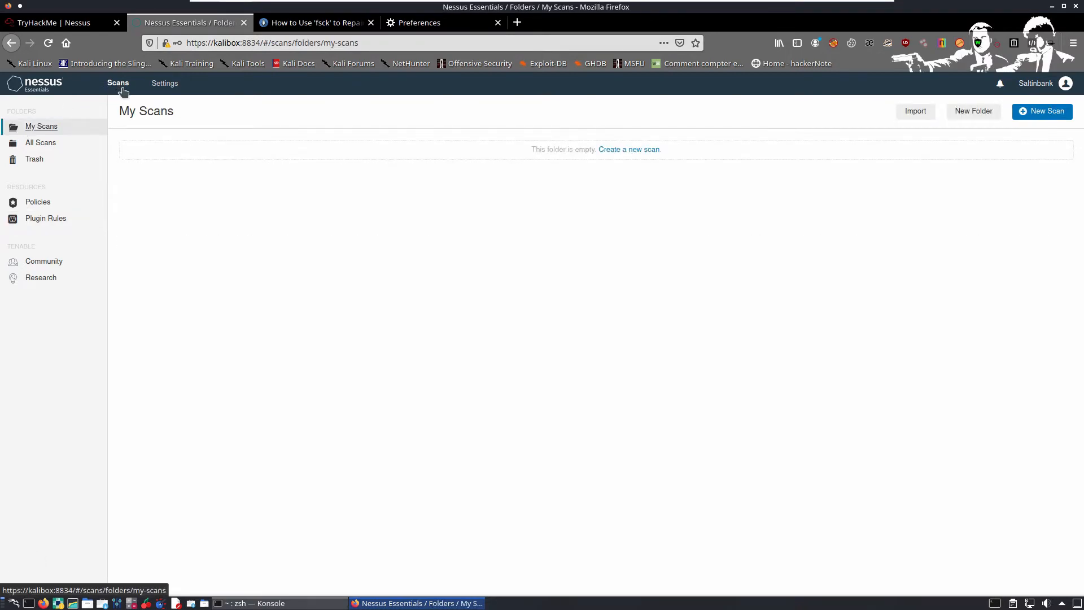
{"action": "left_click", "coordinate": [1049, 113]}
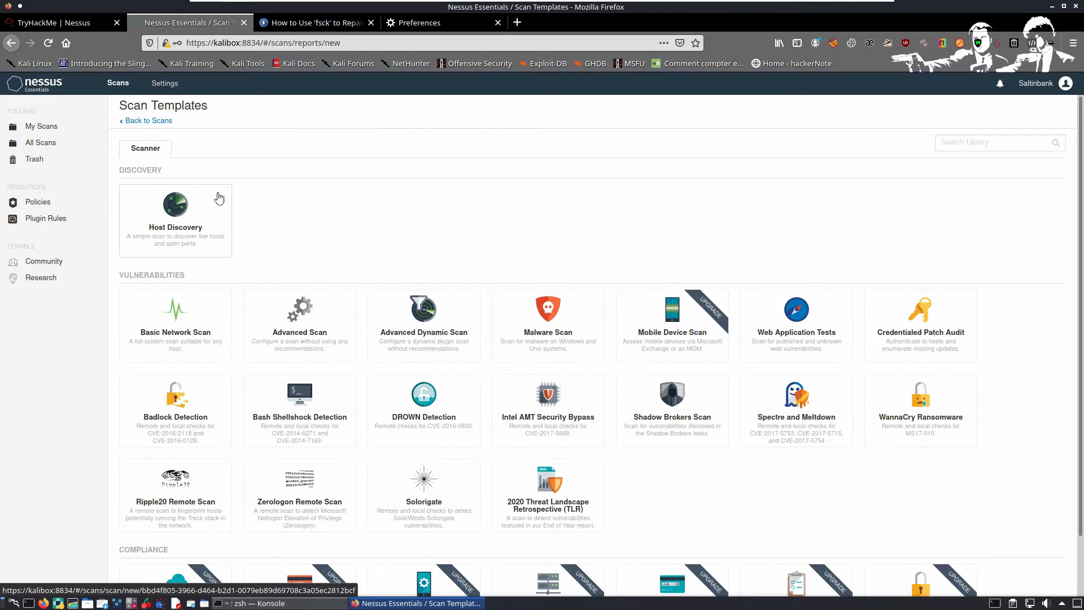
{"action": "left_click", "coordinate": [170, 242]}
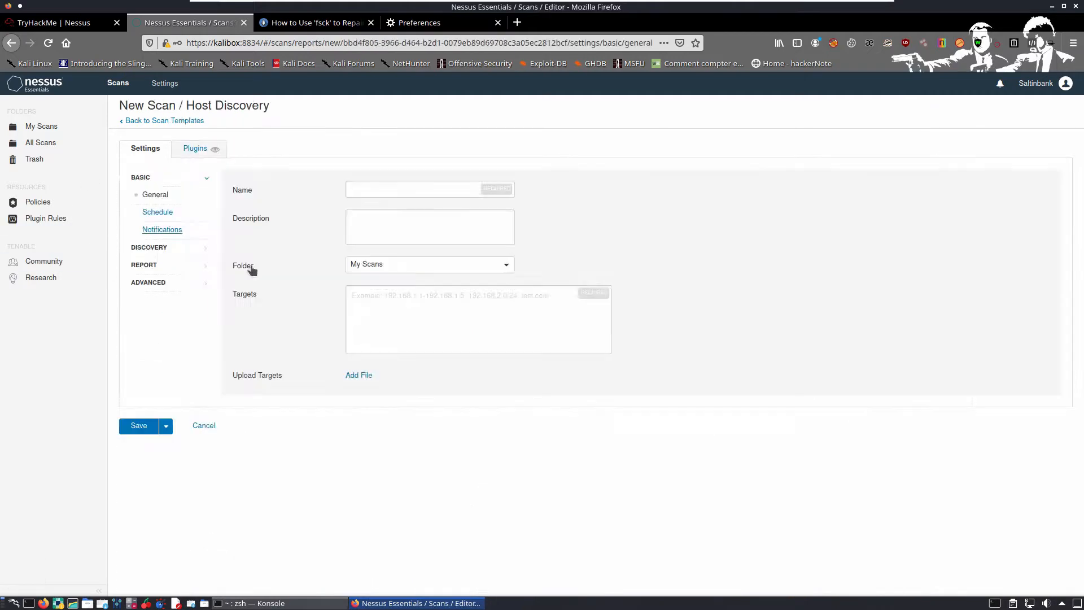
Step: Name the Host Discovery scan "scan 1" and describe it as "decouverte sur le reseau"
{"action": "left_click", "coordinate": [399, 188]}
{"action": "type", "text": "scan 1"}
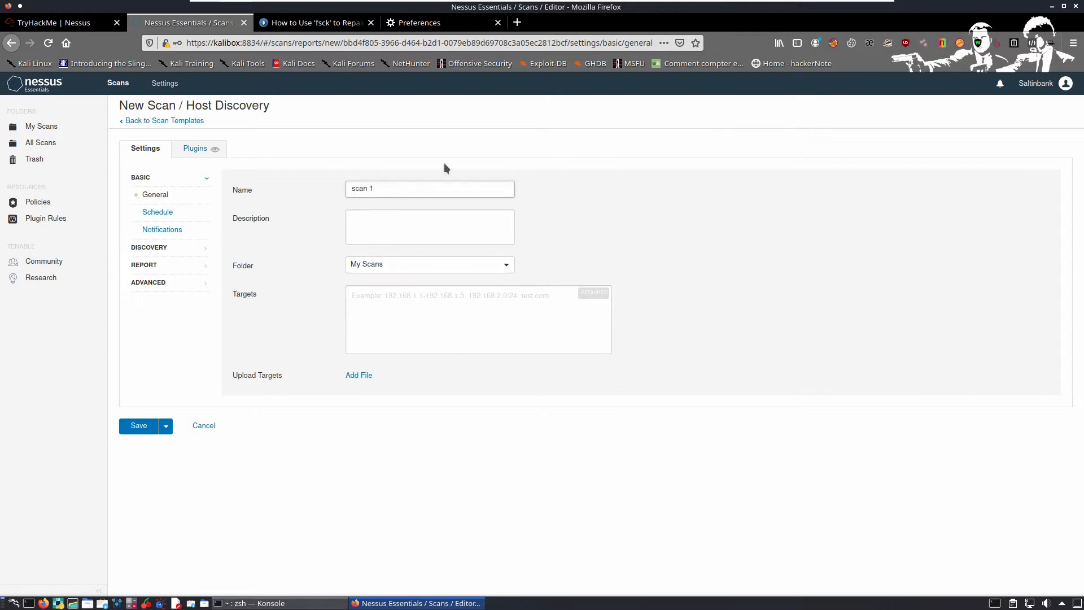
{"action": "left_click", "coordinate": [436, 239]}
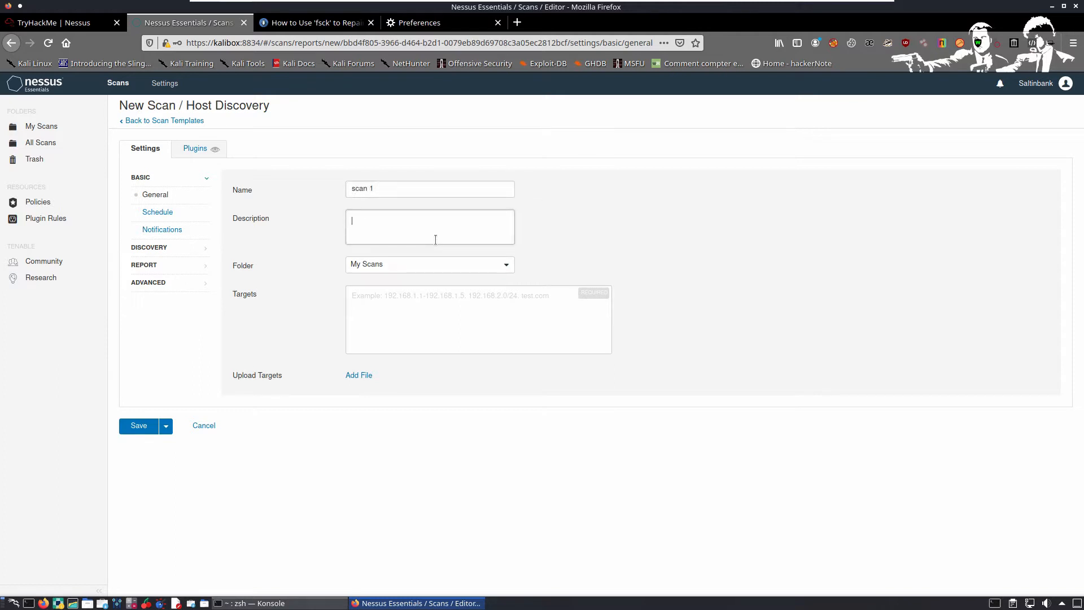
{"action": "type", "text": "dsqdsq"}
{"action": "key", "text": "BackSpace"}
{"action": "key", "text": "BackSpace"}
{"action": "key", "text": "BackSpace"}
{"action": "key", "text": "BackSpace"}
{"action": "key", "text": "BackSpace"}
{"action": "type", "text": "ev"}
{"action": "key", "text": "BackSpace"}
{"action": "type", "text": "couver"}
{"action": "key", "text": "BackSpace"}
{"action": "type", "text": "erte sir"}
{"action": "key", "text": "BackSpace"}
{"action": "key", "text": "BackSpace"}
{"action": "type", "text": "ur le resea"}
{"action": "left_click", "coordinate": [437, 301]}
{"action": "type", "text": "192.0."}
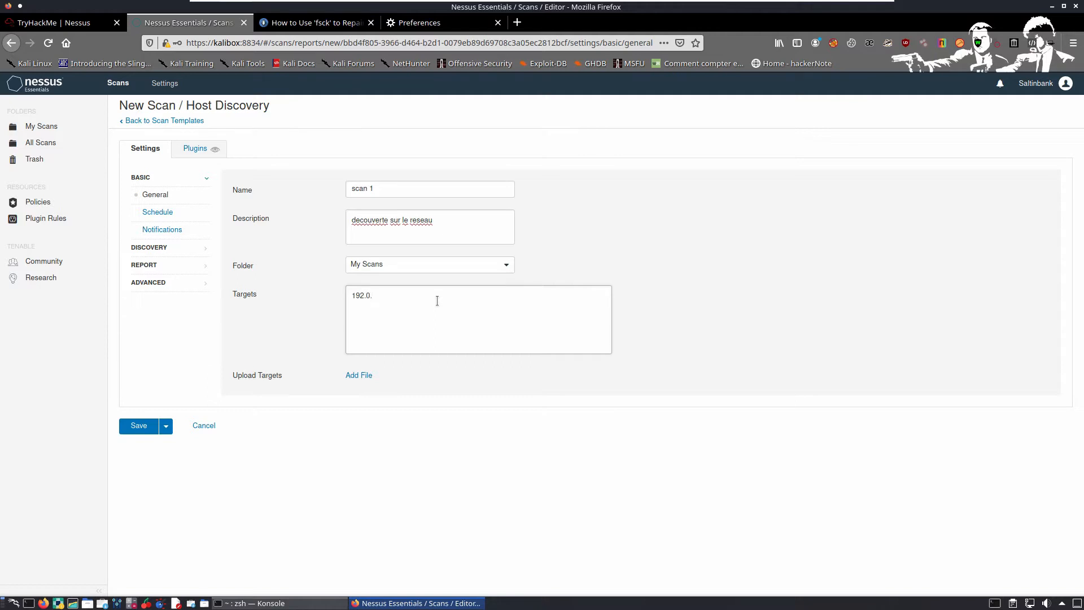
{"action": "type", "text": ".00.1/21 -> CDI"}
{"action": "key", "text": "BackSpace"}
{"action": "key", "text": "BackSpace"}
{"action": "type", "text": "LASSE C 192.0.0.0 192.0"}
{"action": "key", "text": "BackSpace"}
{"action": "type", "text": "192.192"}
{"action": "key", "text": "BackSpace"}
{"action": "key", "text": "BackSpace"}
{"action": "key", "text": "BackSpace"}
{"action": "key", "text": "BackSpace"}
{"action": "key", "text": "BackSpace"}
{"action": "key", "text": "BackSpace"}
{"action": "key", "text": "BackSpace"}
{"action": "key", "text": "BackSpace"}
{"action": "key", "text": "BackSpace"}
{"action": "key", "text": "BackSpace"}
{"action": "key", "text": "BackSpace"}
{"action": "key", "text": "BackSpace"}
{"action": "key", "text": "BackSpace"}
{"action": "type", "text": "255.255.255"}
{"action": "key", "text": "BackSpace"}
{"action": "key", "text": "BackSpace"}
{"action": "key", "text": "BackSpace"}
{"action": "key", "text": "BackSpace"}
{"action": "key", "text": "BackSpace"}
{"action": "key", "text": "BackSpace"}
{"action": "key", "text": "BackSpace"}
{"action": "key", "text": "BackSpace"}
{"action": "key", "text": "BackSpace"}
{"action": "key", "text": "BackSpace"}
{"action": "key", "text": "BackSpace"}
{"action": "key", "text": "BackSpace"}
{"action": "key", "text": "BackSpace"}
{"action": "key", "text": "BackSpace"}
{"action": "key", "text": "BackSpace"}
{"action": "key", "text": "BackSpace"}
{"action": "key", "text": "BackSpace"}
{"action": "key", "text": "BackSpace"}
{"action": "key", "text": "BackSpace"}
{"action": "key", "text": "BackSpace"}
{"action": "key", "text": "BackSpace"}
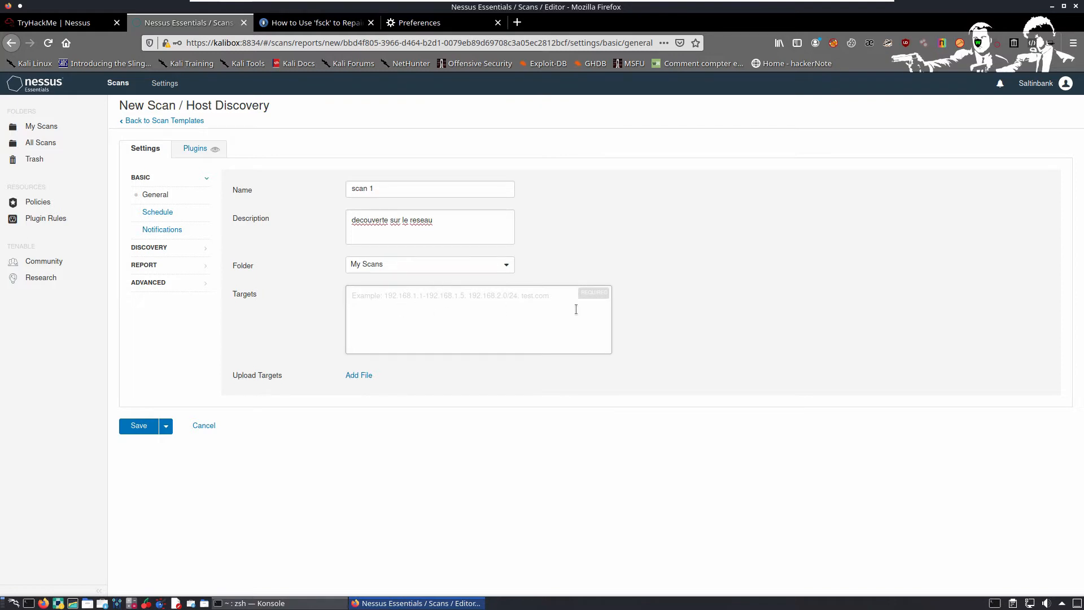
{"action": "type", "text": "192."}
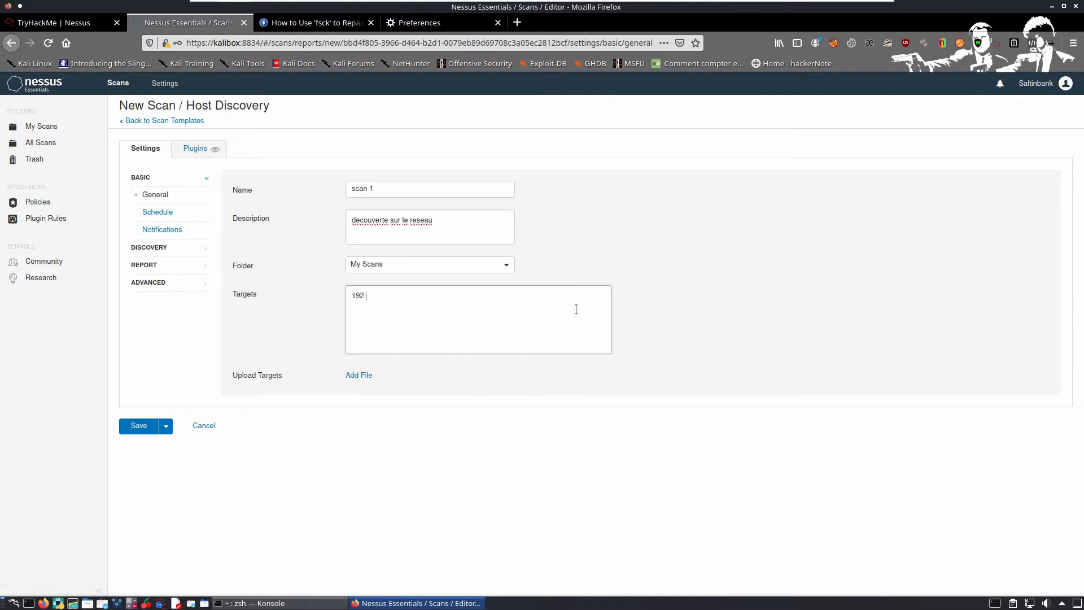
{"action": "type", "text": "168.1.0 - 192.168.1.12"}
{"action": "key", "text": "BackSpace"}
{"action": "key", "text": "BackSpace"}
{"action": "key", "text": "BackSpace"}
{"action": "key", "text": "BackSpace"}
{"action": "key", "text": "BackSpace"}
{"action": "key", "text": "BackSpace"}
{"action": "key", "text": "BackSpace"}
{"action": "key", "text": "BackSpace"}
{"action": "key", "text": "BackSpace"}
{"action": "key", "text": "BackSpace"}
{"action": "key", "text": "BackSpace"}
{"action": "key", "text": "BackSpace"}
{"action": "key", "text": "BackSpace"}
{"action": "key", "text": "BackSpace"}
{"action": "key", "text": "BackSpace"}
{"action": "key", "text": "BackSpace"}
{"action": "key", "text": "BackSpace"}
{"action": "key", "text": "BackSpace"}
{"action": "key", "text": "BackSpace"}
{"action": "key", "text": "BackSpace"}
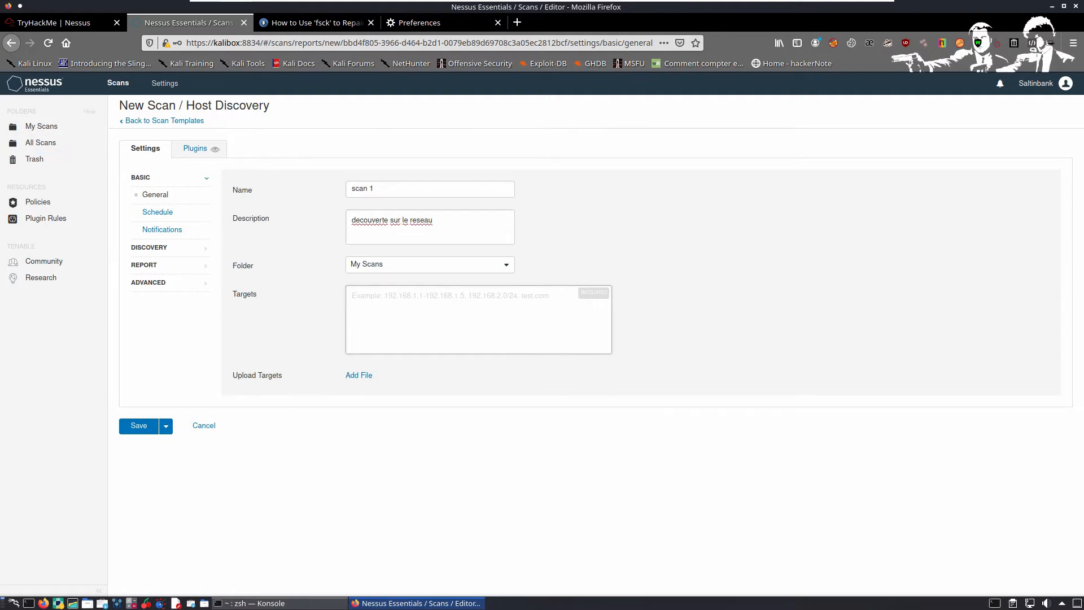
Step: Leave the unsaved Host Discovery scan and return to the Scan Templates page
{"action": "left_click", "coordinate": [11, 43]}
{"action": "left_click", "coordinate": [270, 603]}
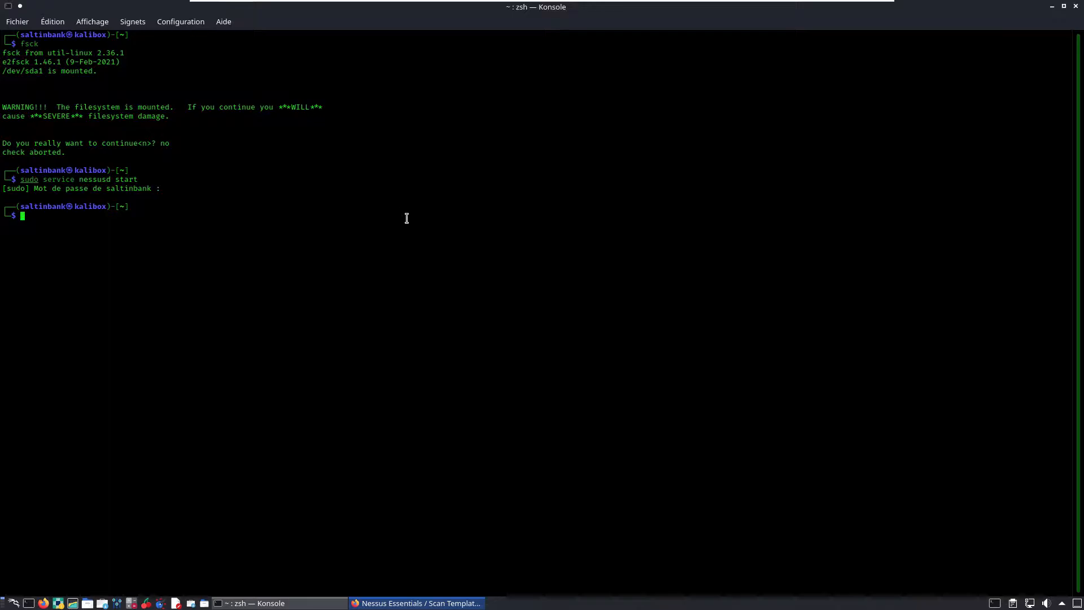
{"action": "key", "text": "alt+Tab"}
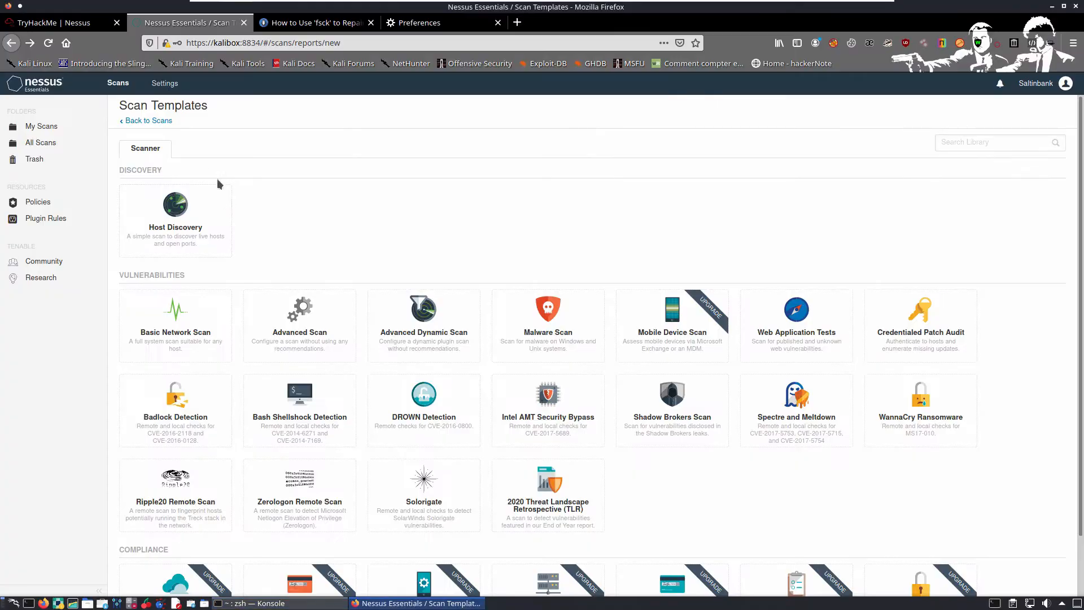
Step: Read the TryHackMe question about the scan suited to any host and look for the matching template in Nessus Essentials
{"action": "left_click", "coordinate": [102, 23]}
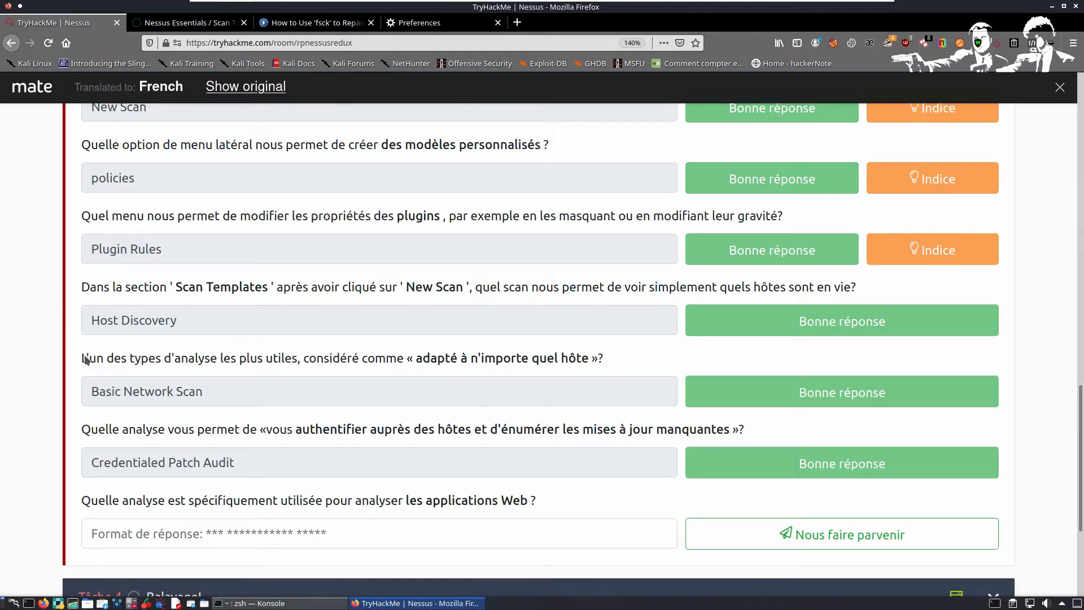
{"action": "left_click_drag", "start_coordinate": [104, 359], "coordinate": [737, 363]}
{"action": "left_click", "coordinate": [462, 388]}
{"action": "key", "text": "ctrl+a"}
{"action": "key", "text": "alt+Tab"}
{"action": "key", "text": "alt+Tab"}
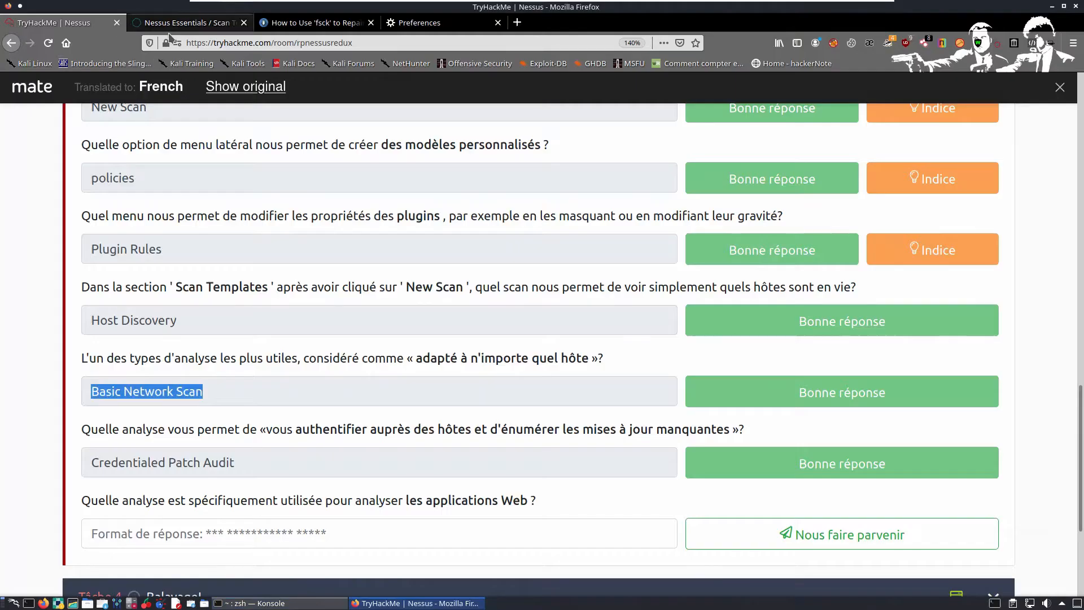
{"action": "left_click", "coordinate": [172, 23]}
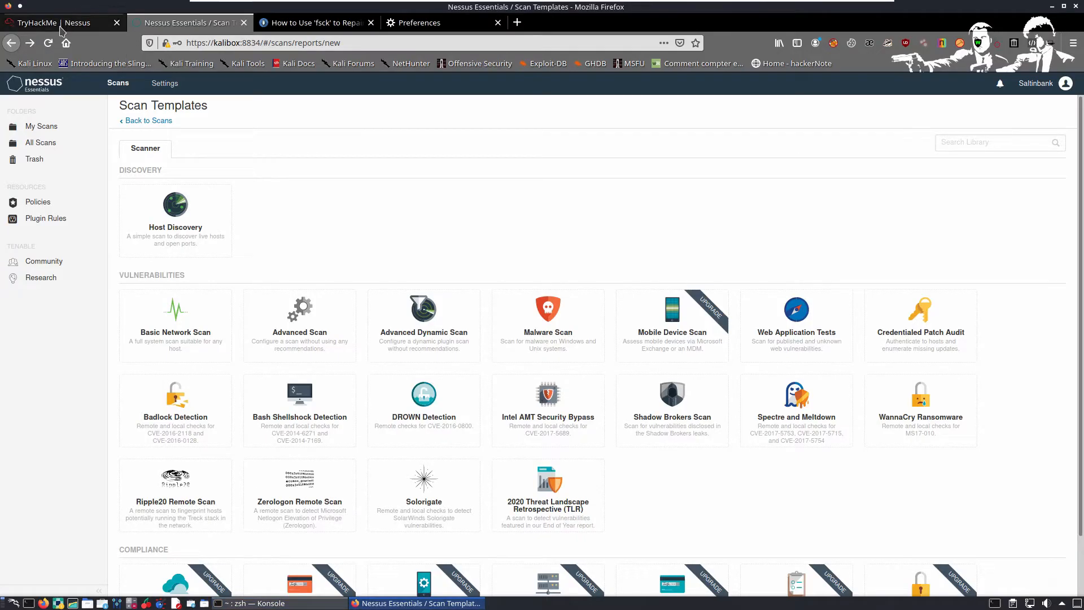
Step: Read the TryHackMe question about authenticating to hosts and enumerating missing updates, and examine the enlarged Nessus scan templates for matching descriptions
{"action": "left_click", "coordinate": [60, 30]}
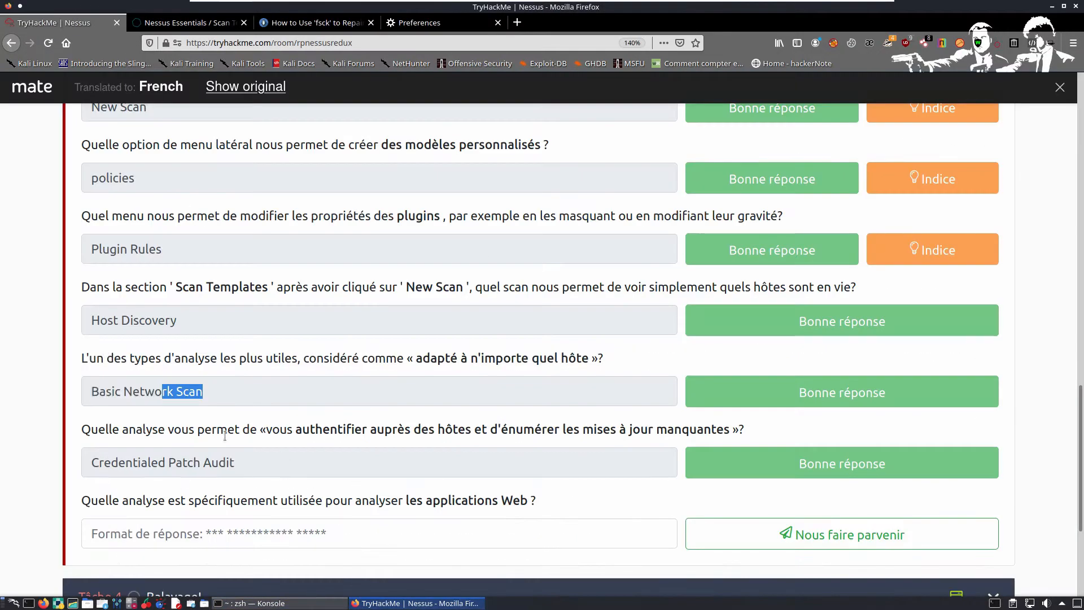
{"action": "left_click_drag", "start_coordinate": [326, 429], "coordinate": [758, 444]}
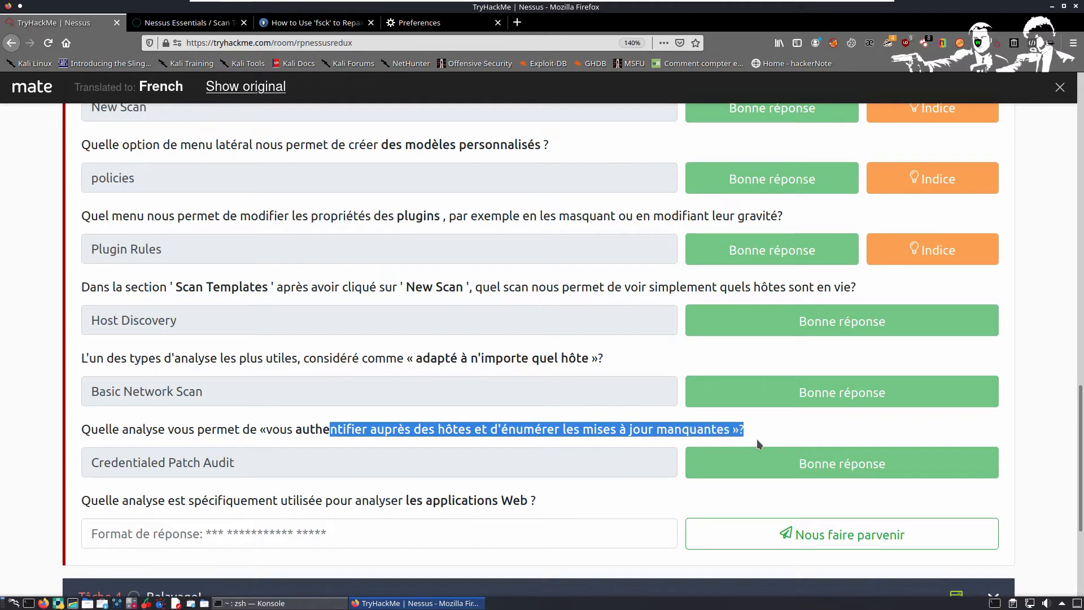
{"action": "left_click", "coordinate": [597, 441]}
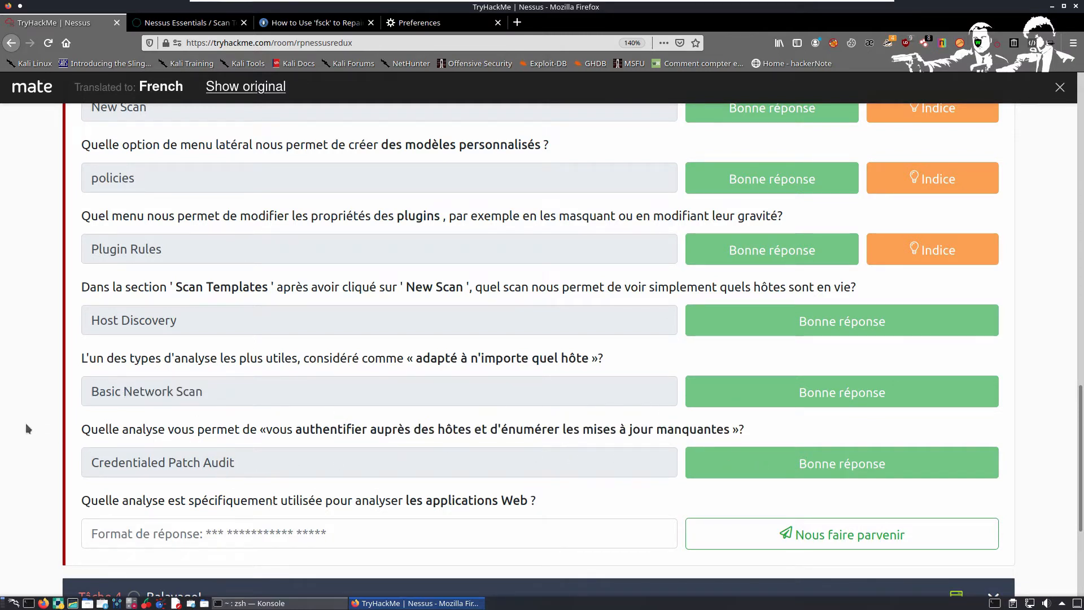
{"action": "triple_click", "coordinate": [132, 393]}
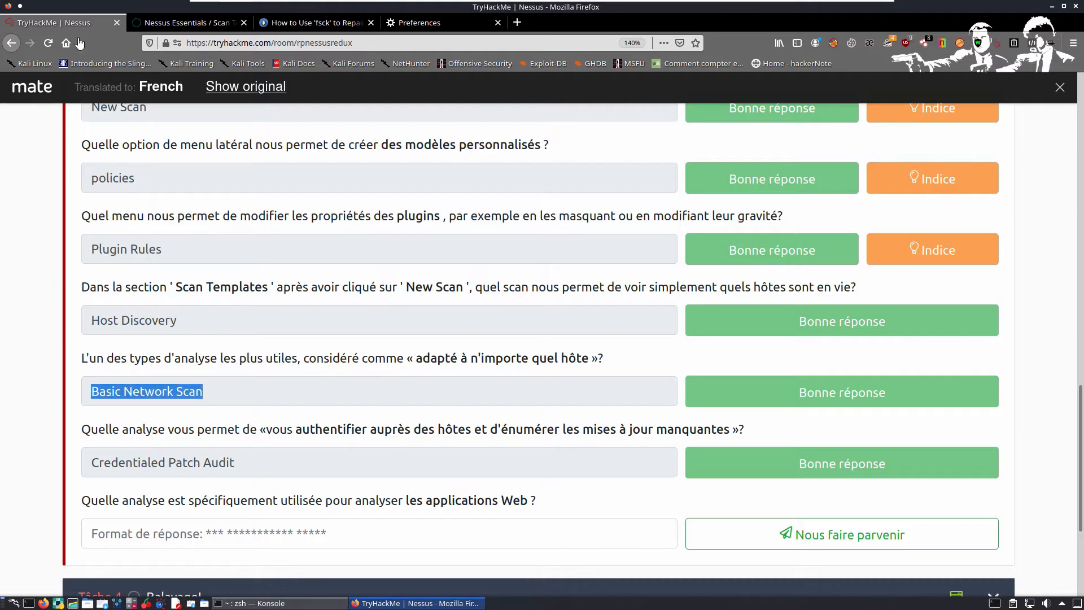
{"action": "left_click", "coordinate": [162, 21]}
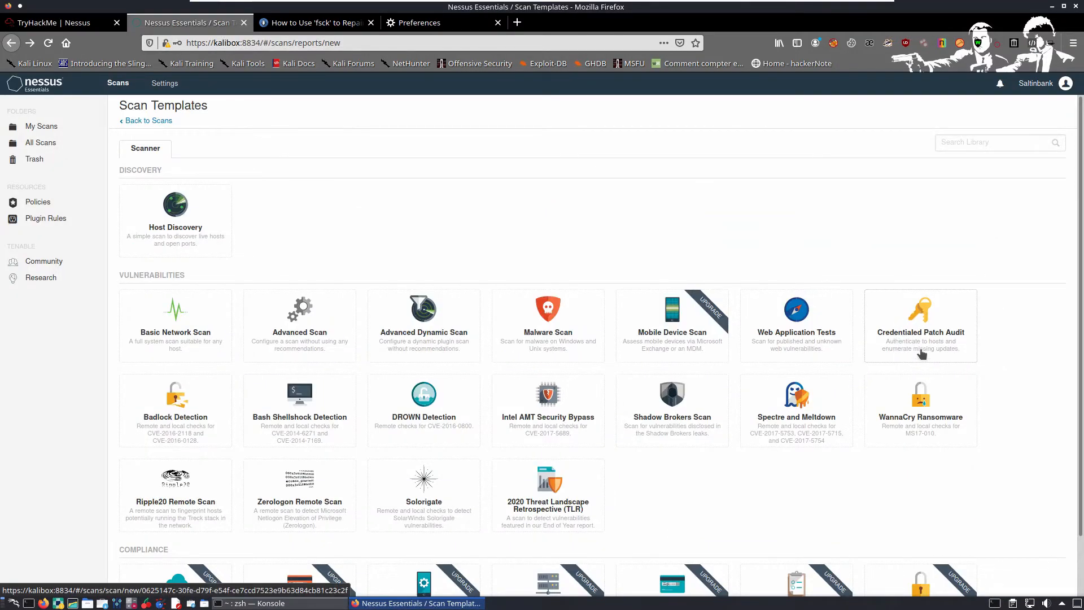
{"action": "key", "text": "ctrl+plus"}
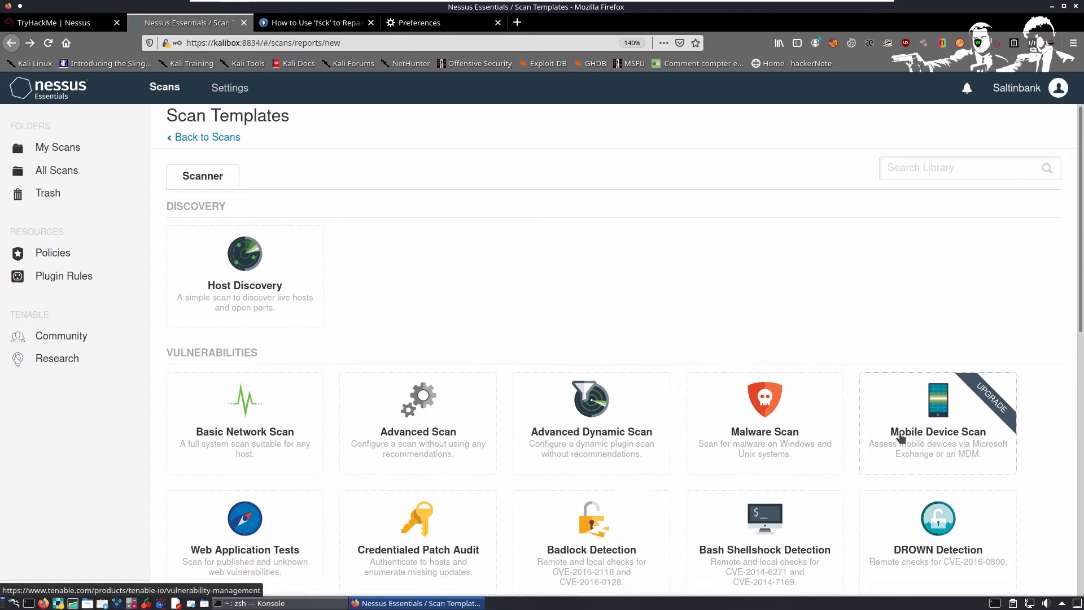
{"action": "scroll", "coordinate": [497, 480], "scroll_direction": "down", "scroll_amount": 2}
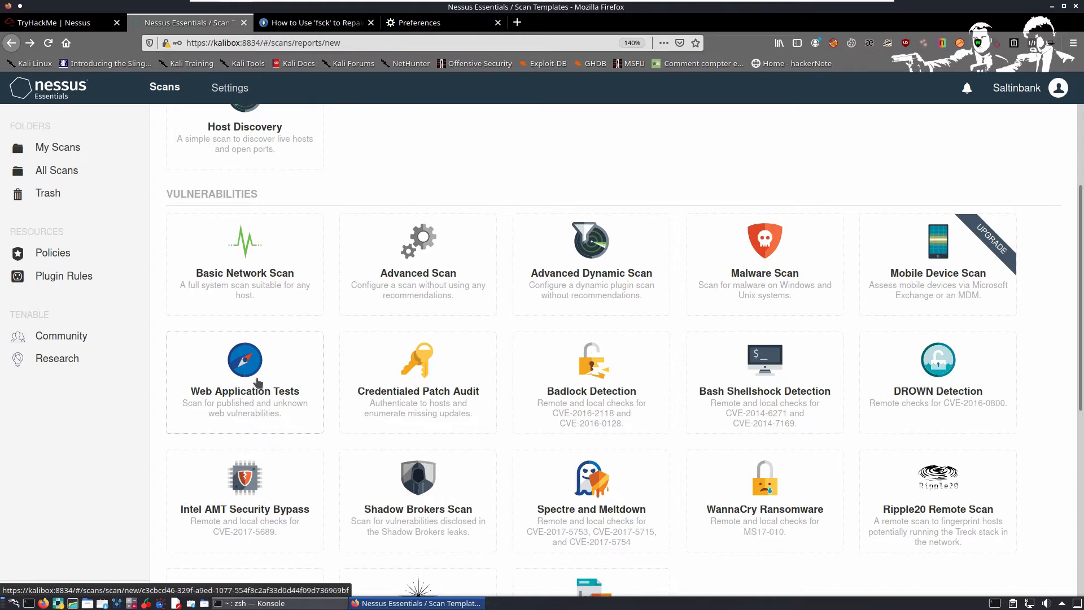
Step: Answer the TryHackMe question about the scan used for web applications with "web applications test"
{"action": "key", "text": "alt+Tab"}
{"action": "key", "text": "alt+Tab"}
{"action": "left_click", "coordinate": [88, 26]}
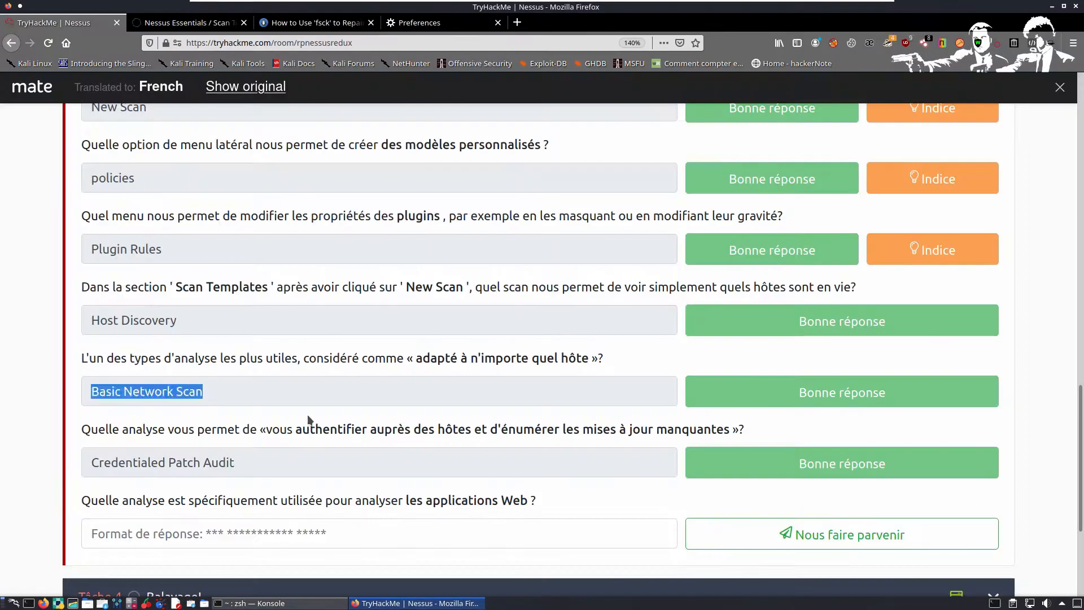
{"action": "left_click", "coordinate": [309, 530]}
{"action": "type", "text": "we"}
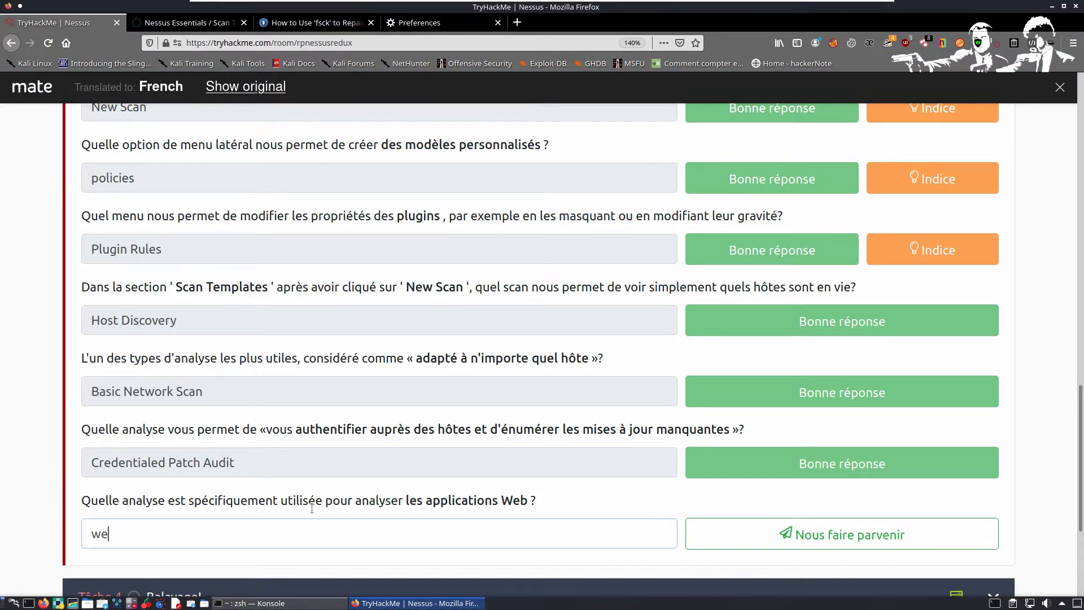
{"action": "type", "text": "b applications test"}
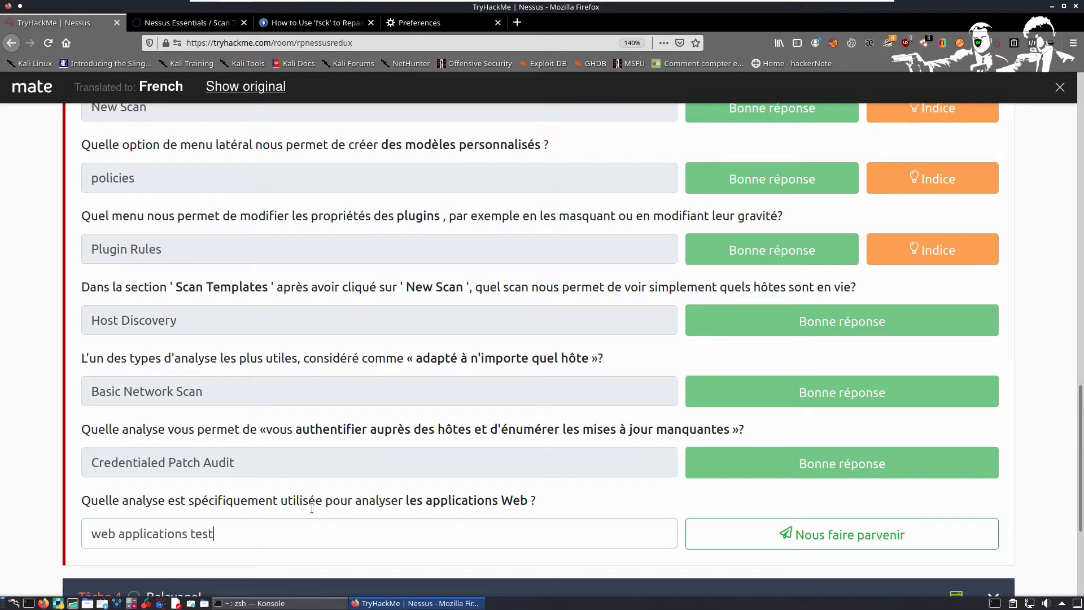
{"action": "key", "text": "Return"}
{"action": "left_click_drag", "start_coordinate": [92, 391], "coordinate": [202, 391]}
Step: Open Task 4, "Balayage!", in the TryHackMe room and start its target machine
{"action": "scroll", "coordinate": [235, 407], "scroll_direction": "down", "scroll_amount": 4}
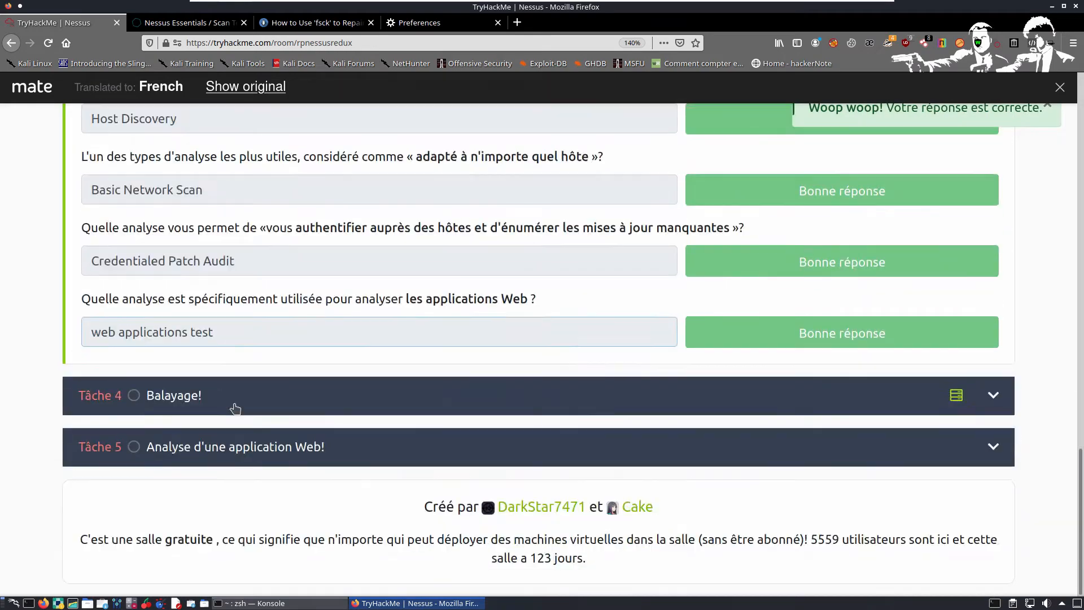
{"action": "left_click", "coordinate": [235, 408]}
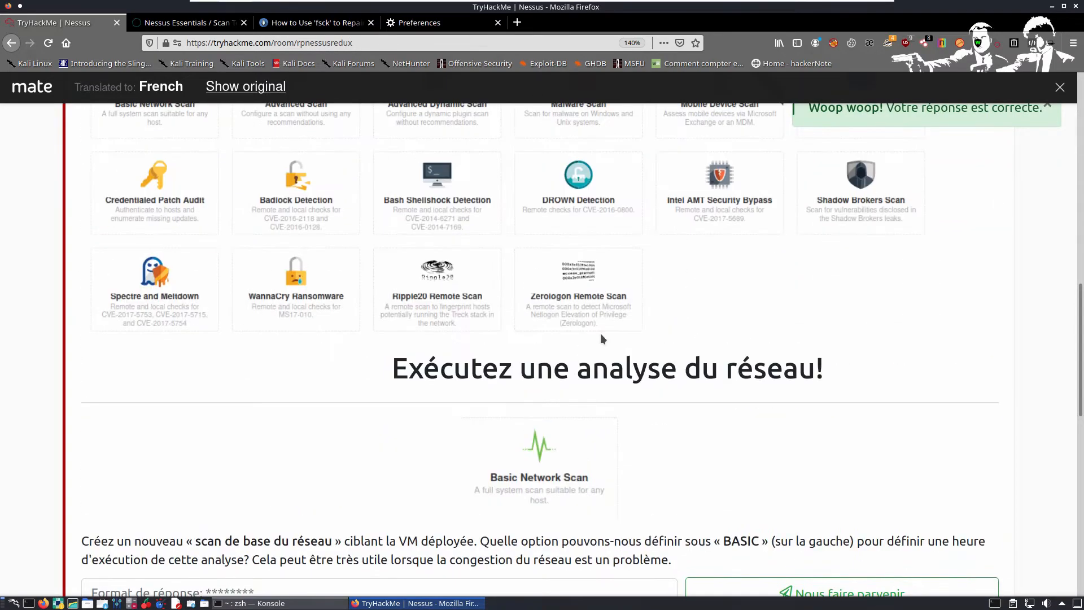
{"action": "scroll", "coordinate": [601, 336], "scroll_direction": "up", "scroll_amount": 12}
{"action": "scroll", "coordinate": [1048, 459], "scroll_direction": "down", "scroll_amount": 5}
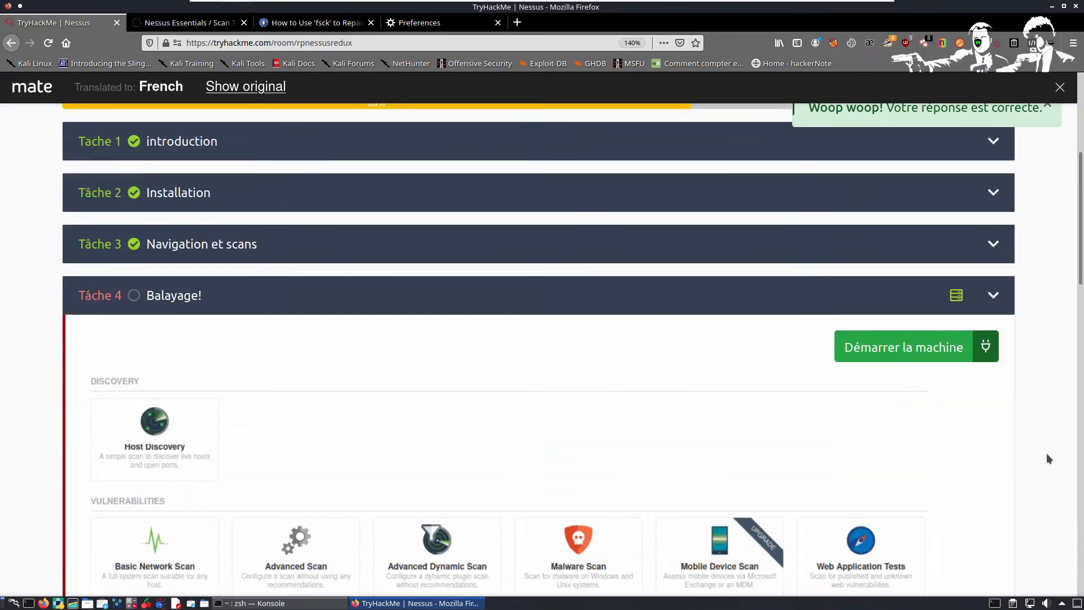
{"action": "left_click", "coordinate": [915, 353]}
{"action": "scroll", "coordinate": [584, 383], "scroll_direction": "up", "scroll_amount": 3}
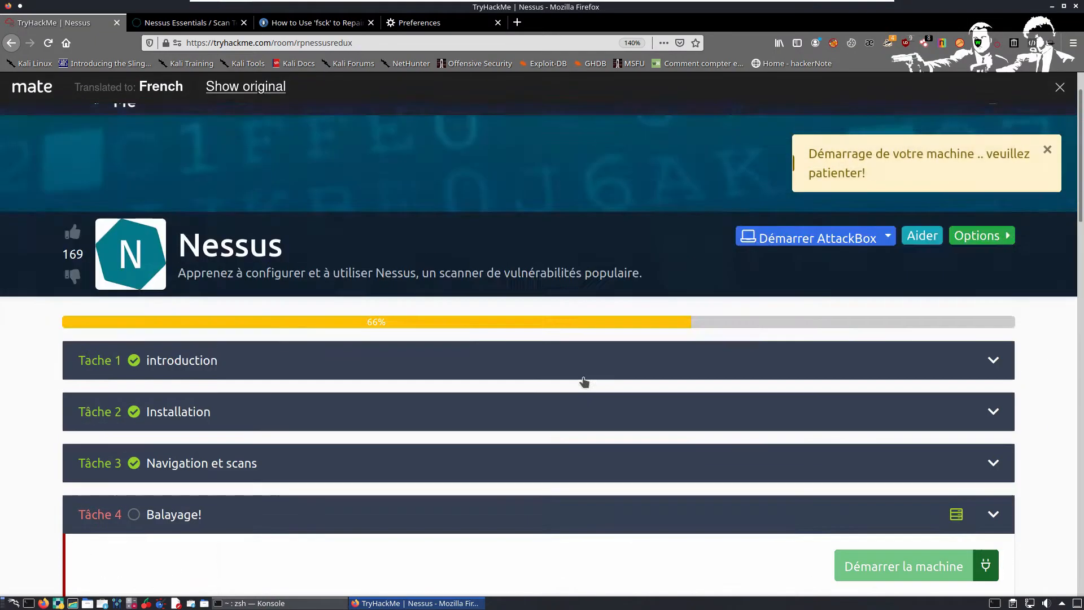
{"action": "scroll", "coordinate": [363, 392], "scroll_direction": "down", "scroll_amount": 4}
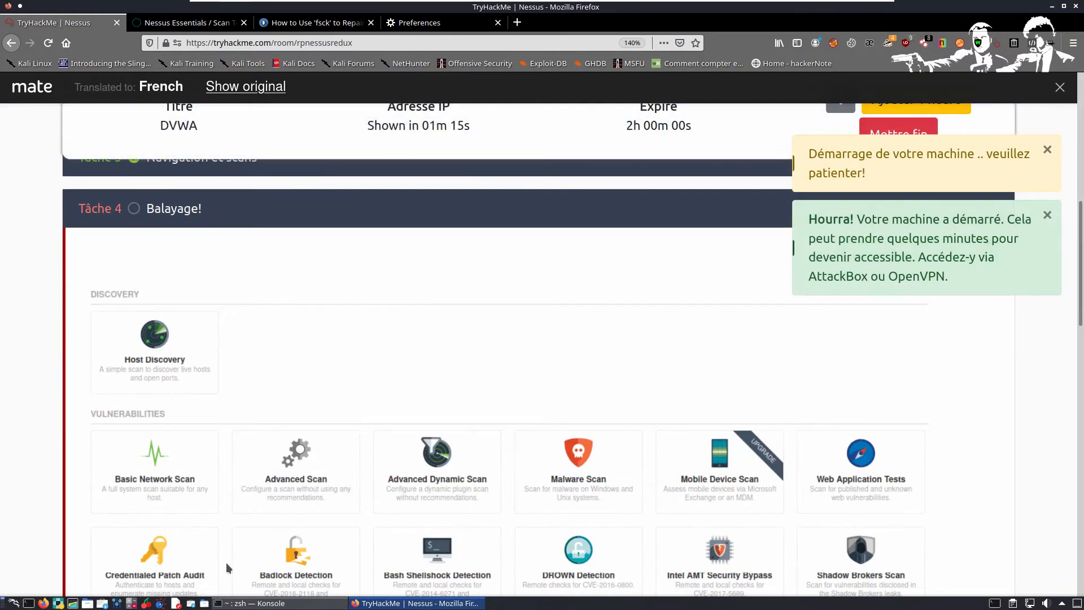
Step: In Konsole, start the VPN connection with "sudo openvpn Saltinbank.ovpn" and enter the sudo password
{"action": "left_click", "coordinate": [282, 603]}
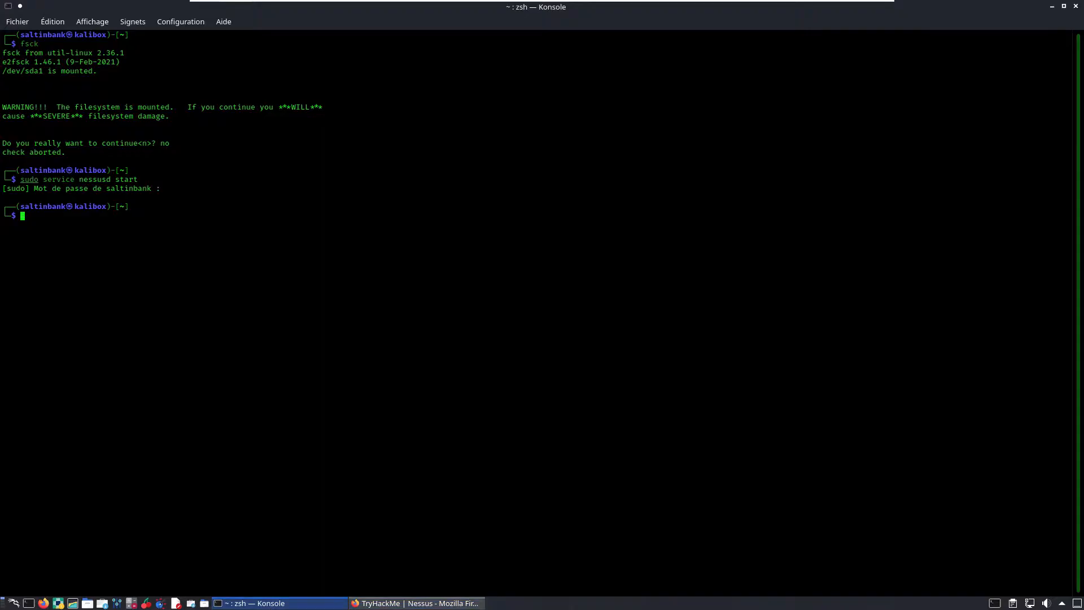
{"action": "type", "text": "sudo op"}
{"action": "key", "text": "Right"}
{"action": "key", "text": "Return"}
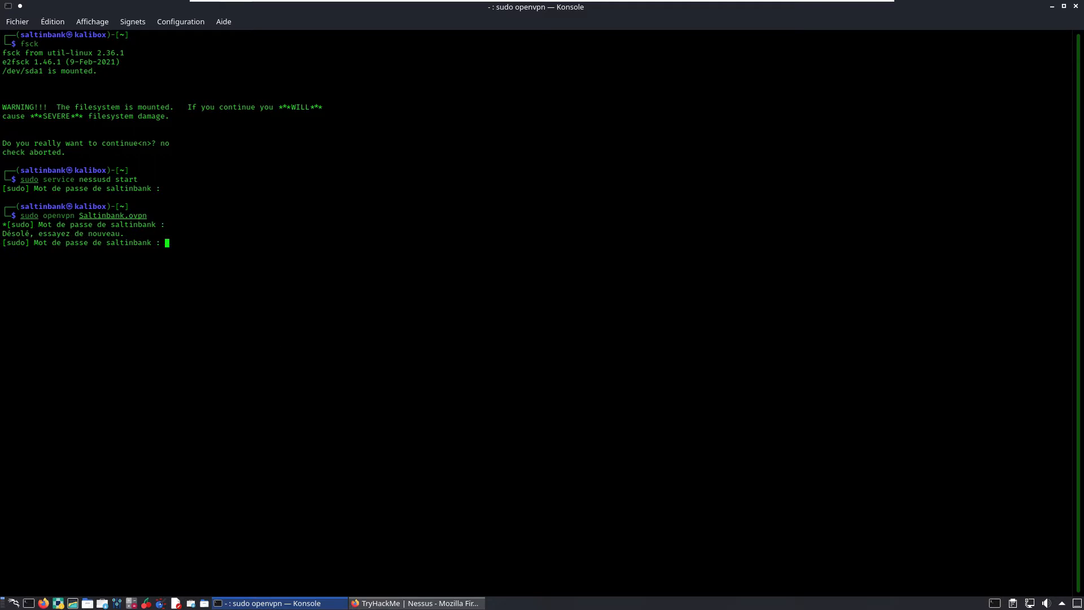
{"action": "key", "text": "Return"}
Step: Back in TryHackMe, read the Task 4 network scan questions, especially the one about the BASIC option for setting the scan's run time
{"action": "key", "text": "alt+Tab"}
{"action": "scroll", "coordinate": [477, 301], "scroll_direction": "down", "scroll_amount": 4}
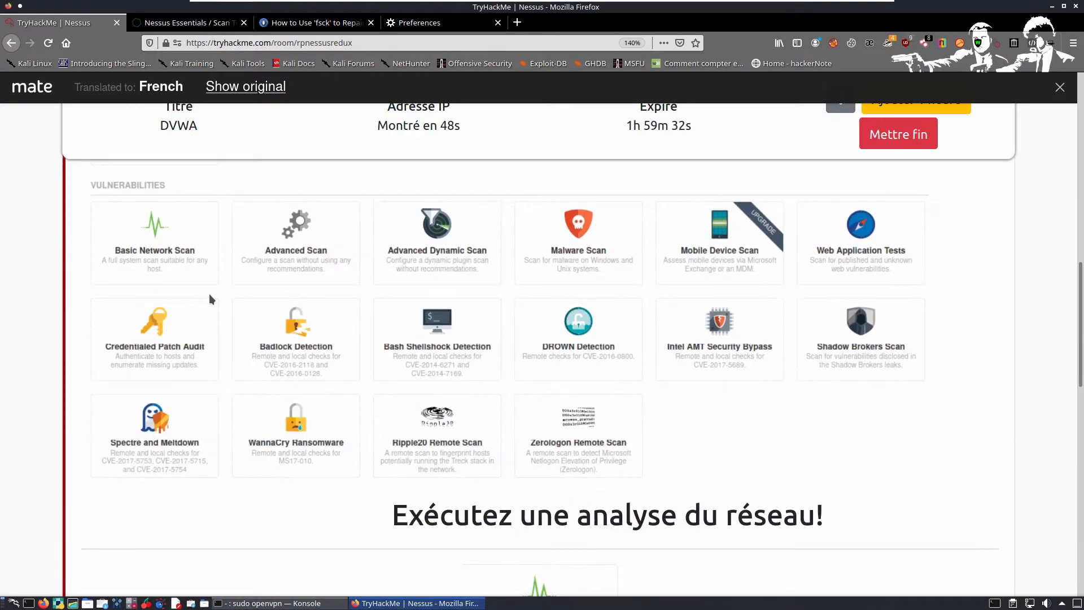
{"action": "scroll", "coordinate": [385, 281], "scroll_direction": "up", "scroll_amount": 2}
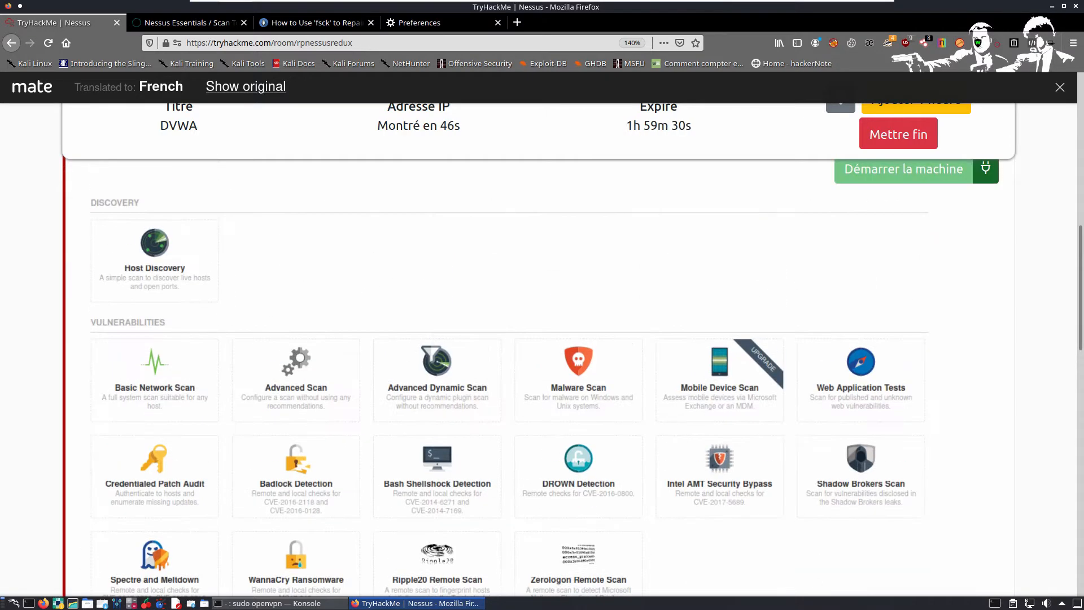
{"action": "scroll", "coordinate": [206, 308], "scroll_direction": "down", "scroll_amount": 1}
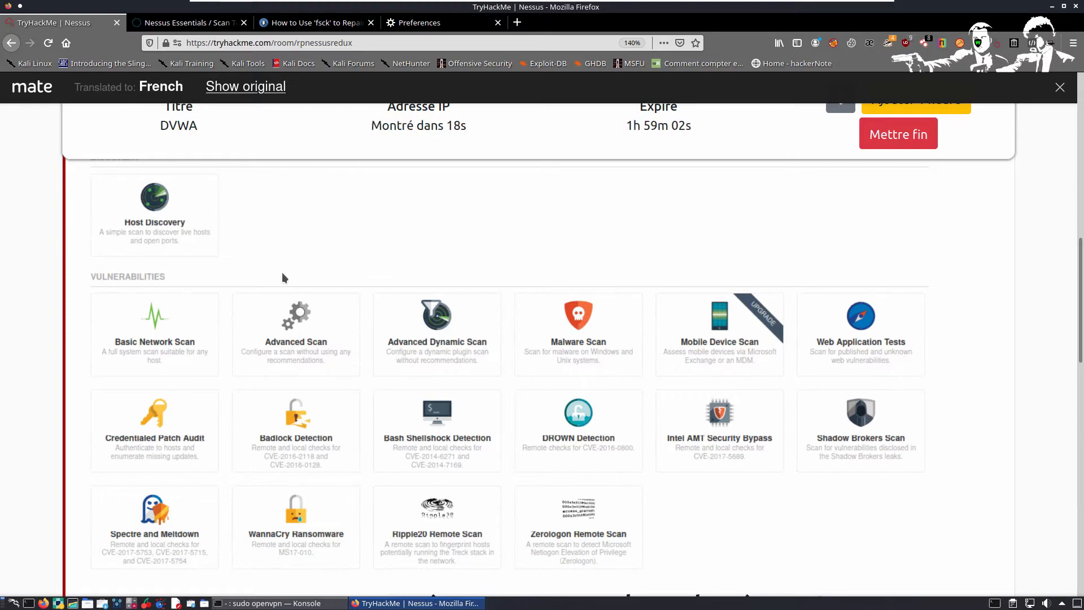
{"action": "scroll", "coordinate": [283, 272], "scroll_direction": "down", "scroll_amount": 10}
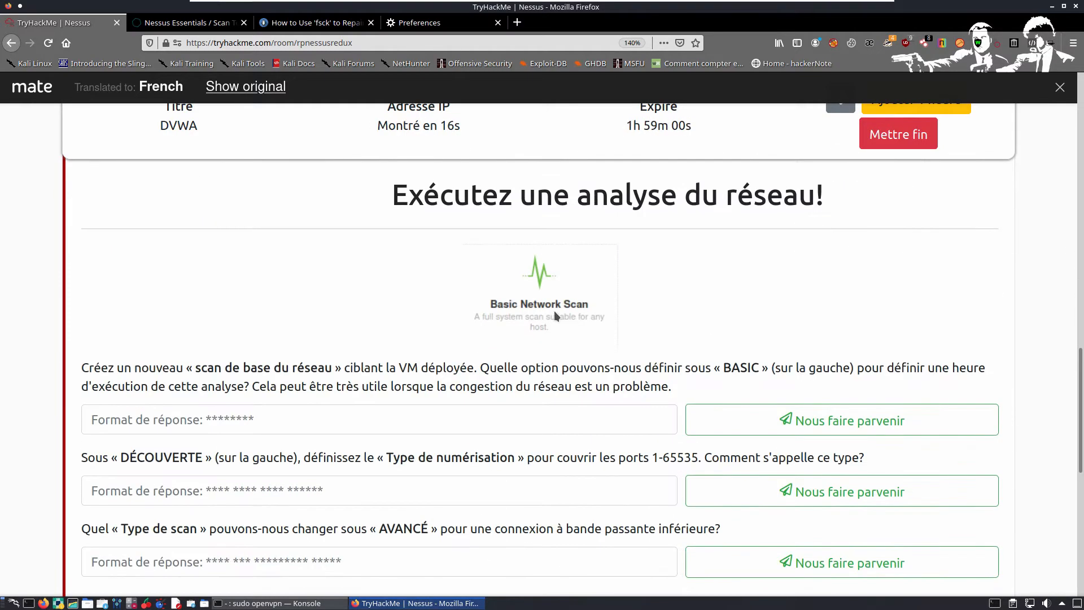
{"action": "scroll", "coordinate": [366, 294], "scroll_direction": "down", "scroll_amount": 5}
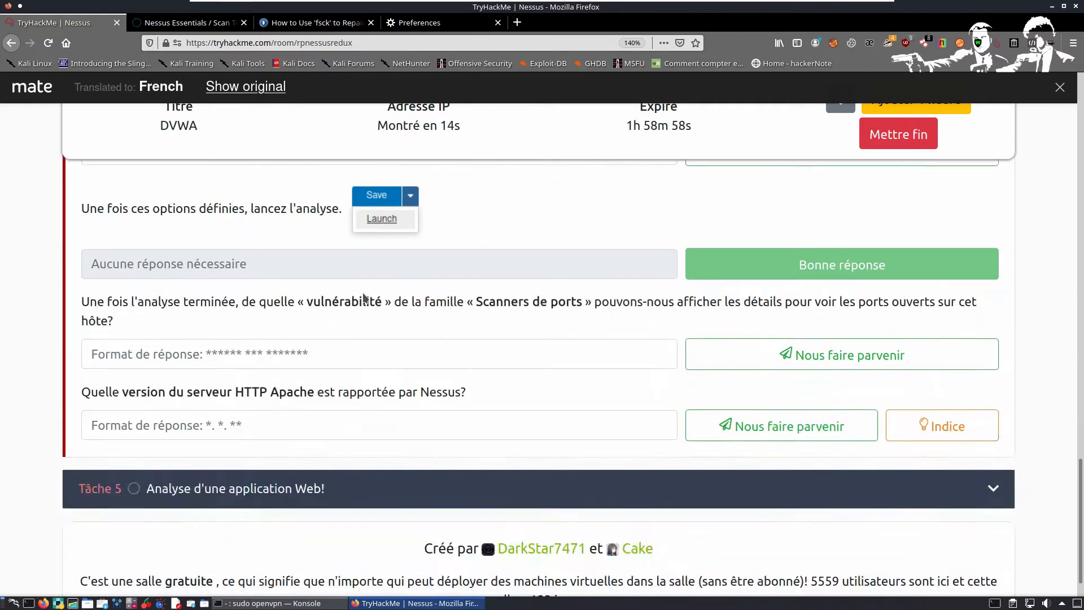
{"action": "scroll", "coordinate": [366, 294], "scroll_direction": "up", "scroll_amount": 6}
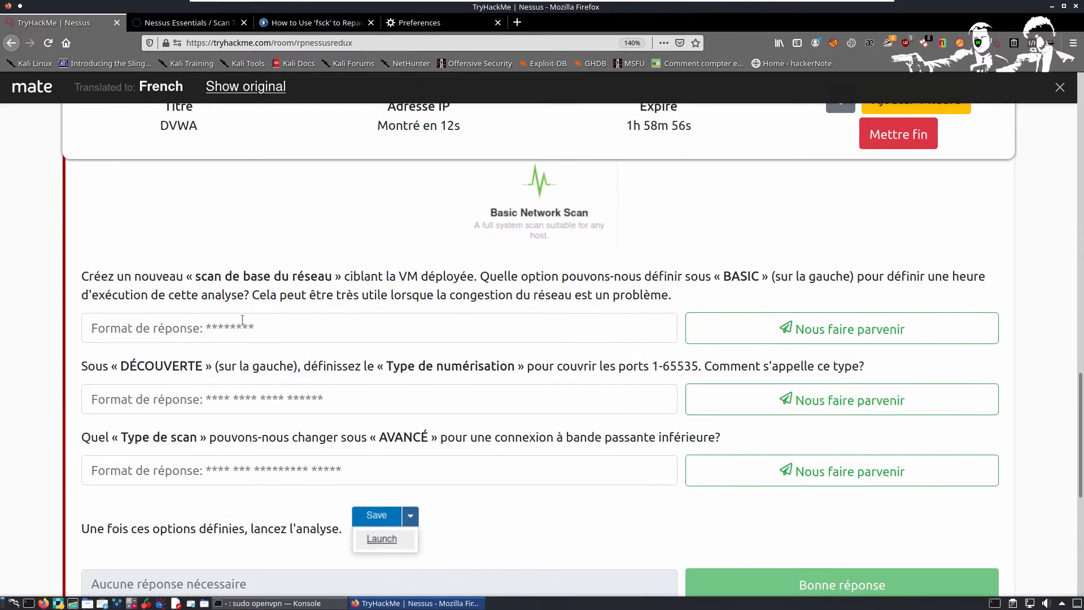
{"action": "scroll", "coordinate": [175, 261], "scroll_direction": "up", "scroll_amount": 1}
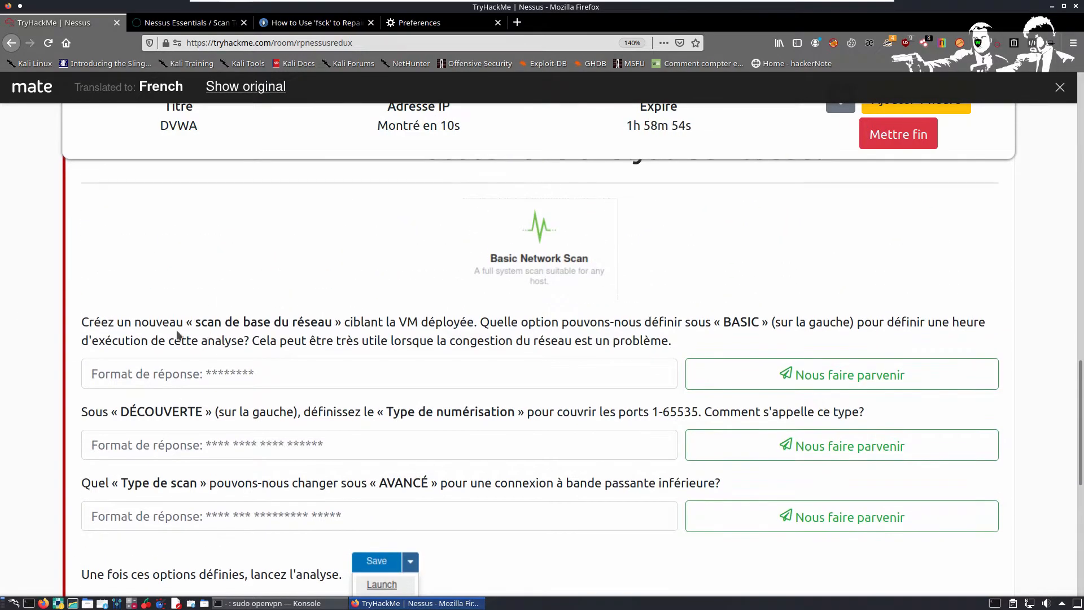
{"action": "left_click_drag", "start_coordinate": [186, 323], "coordinate": [686, 334]}
{"action": "left_click", "coordinate": [319, 284]}
{"action": "left_click", "coordinate": [529, 319]}
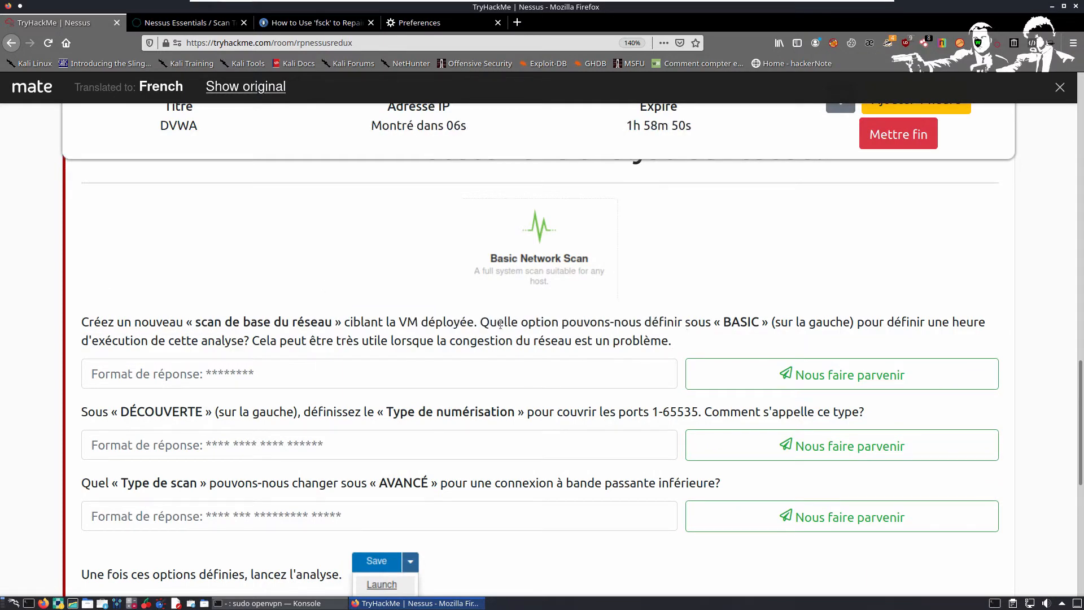
{"action": "left_click_drag", "start_coordinate": [480, 322], "coordinate": [926, 346]}
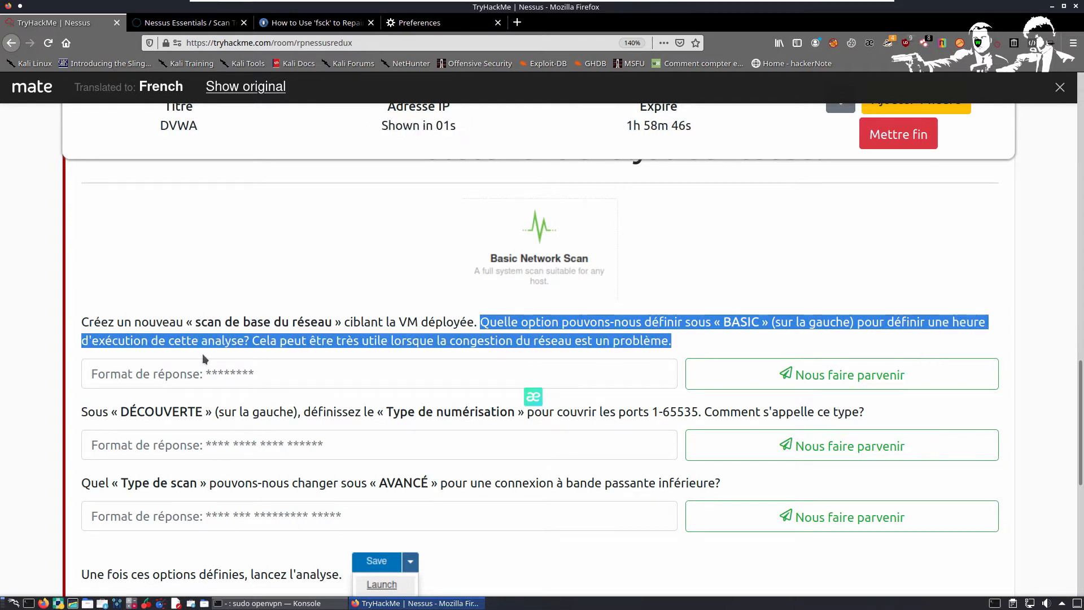
Step: Reread the Task 4 question about the BASIC option for scheduling the scan, and get the DVWA machine's IP address
{"action": "left_click", "coordinate": [195, 357]}
{"action": "left_click_drag", "start_coordinate": [252, 341], "coordinate": [672, 342]}
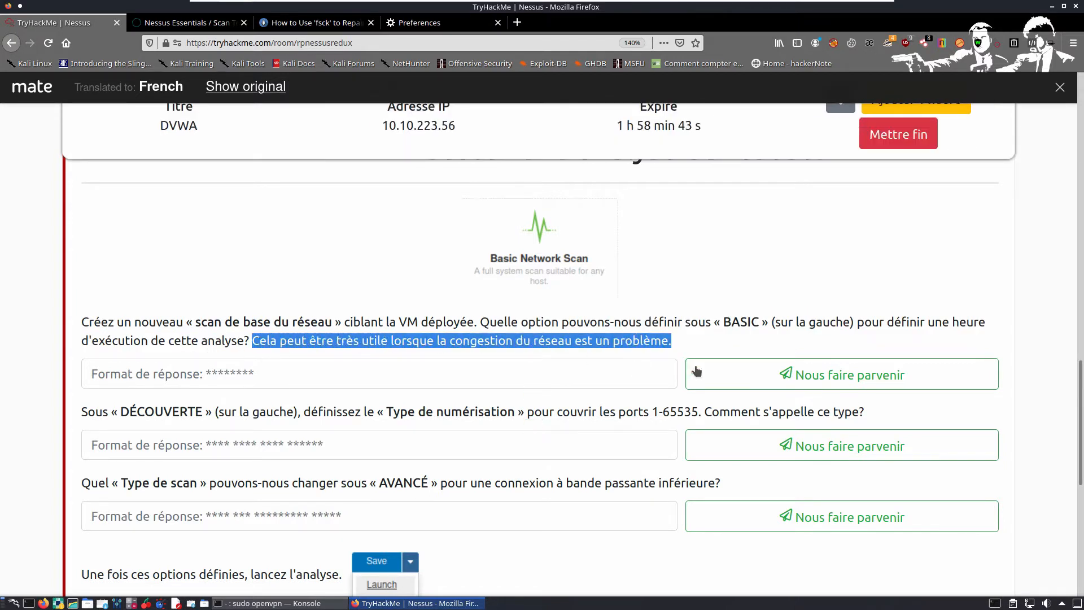
{"action": "left_click", "coordinate": [505, 355]}
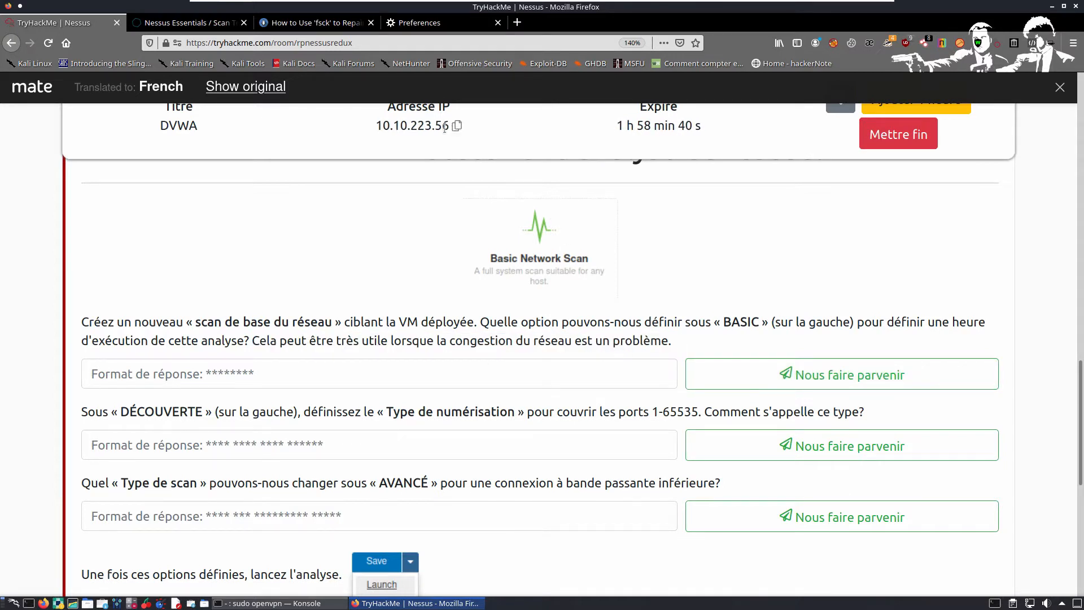
{"action": "mouse_move", "coordinate": [458, 132]}
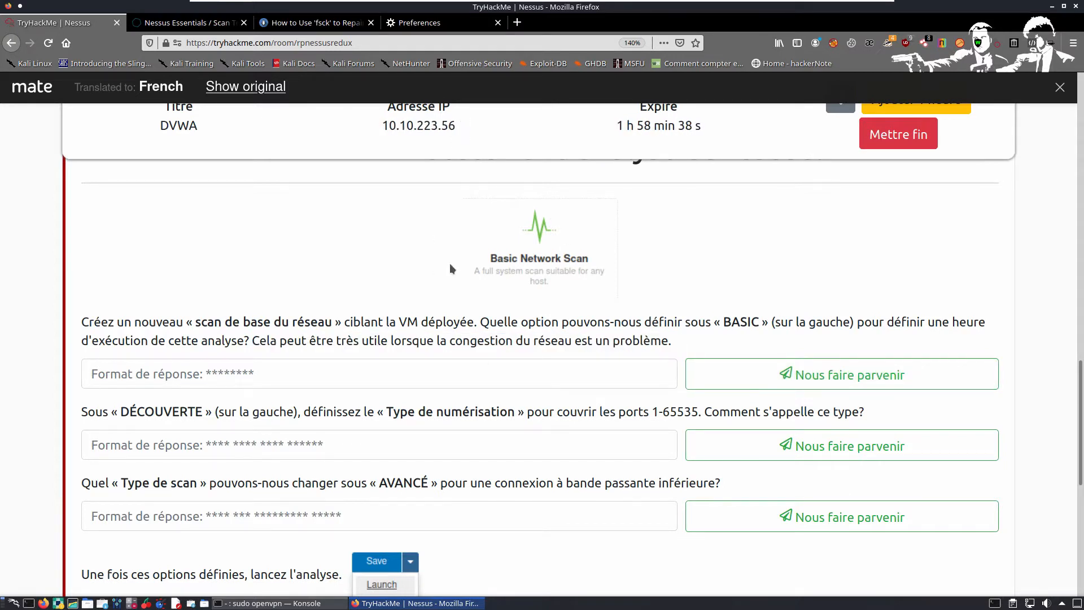
Step: Check the VPN connection in Konsole, and start a new Basic Network Scan in Nessus
{"action": "left_click", "coordinate": [279, 603]}
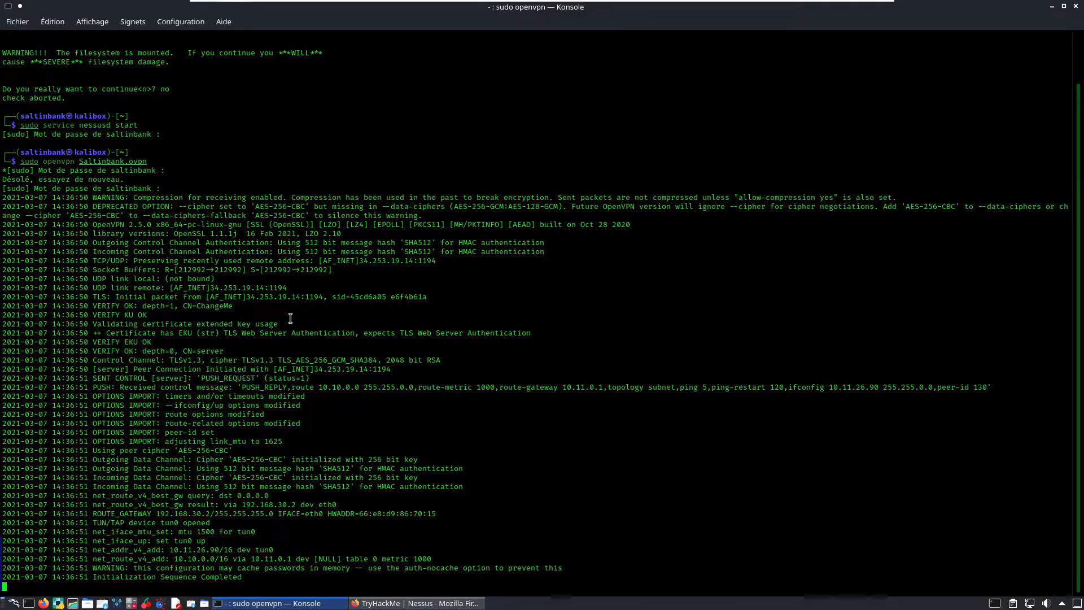
{"action": "left_click", "coordinate": [419, 603]}
{"action": "left_click", "coordinate": [166, 22]}
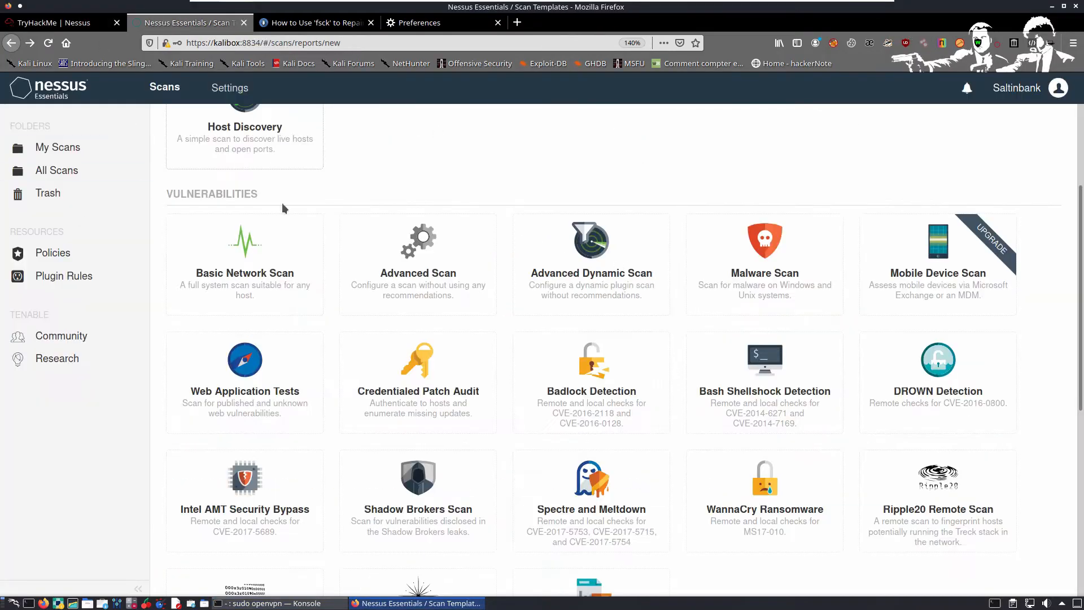
{"action": "scroll", "coordinate": [472, 272], "scroll_direction": "up", "scroll_amount": 3}
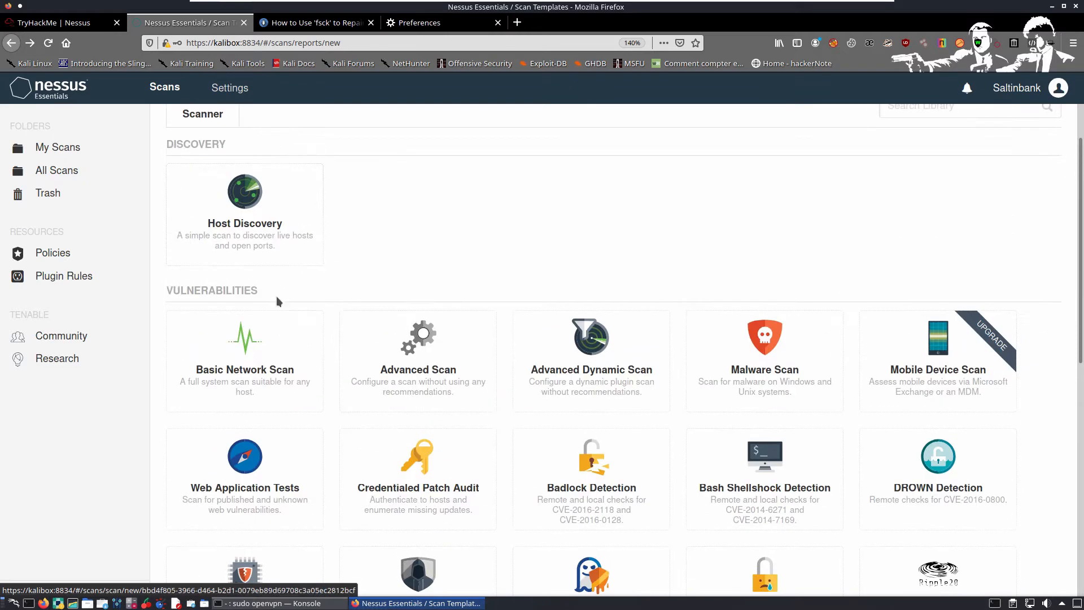
{"action": "left_click", "coordinate": [252, 347]}
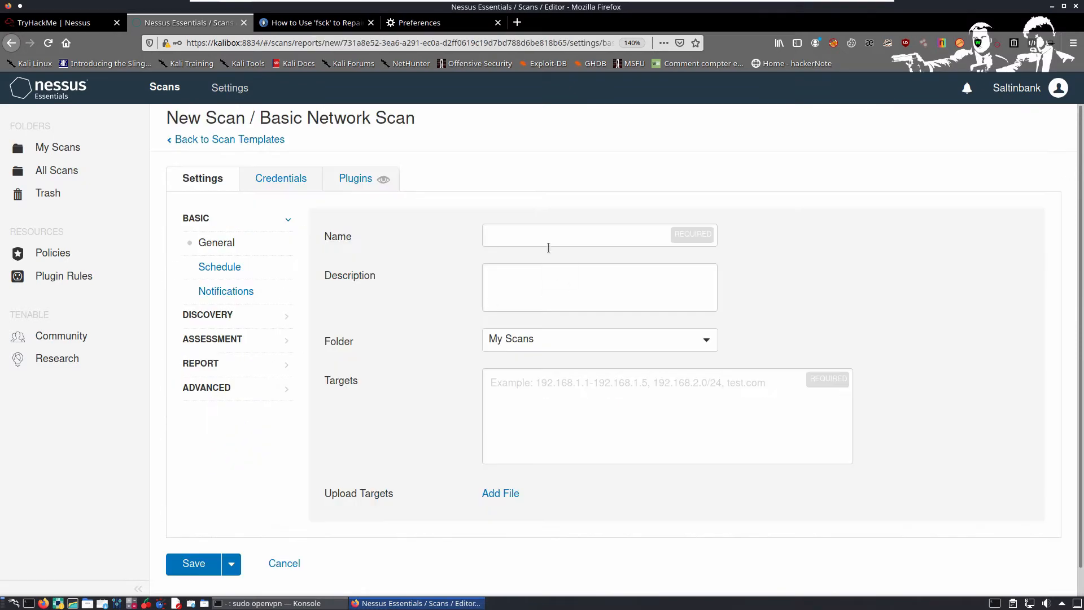
Step: Name the new scan "scan basique" and set its target to 10.10.223.56
{"action": "left_click", "coordinate": [551, 248]}
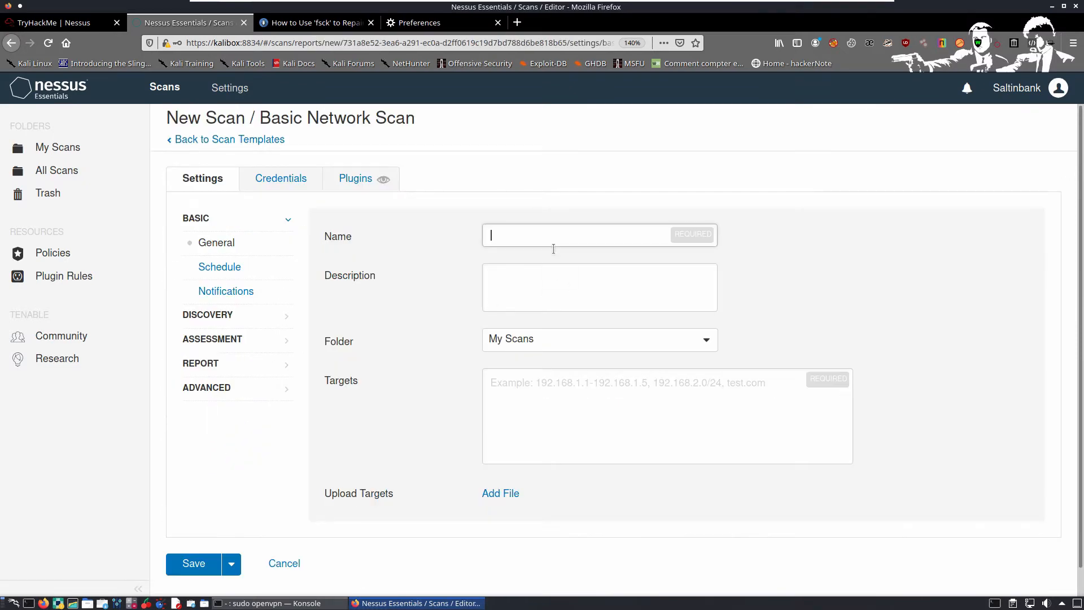
{"action": "type", "text": "t"}
{"action": "key", "text": "BackSpace"}
{"action": "type", "text": "sva"}
{"action": "key", "text": "BackSpace"}
{"action": "key", "text": "BackSpace"}
{"action": "type", "text": "can "}
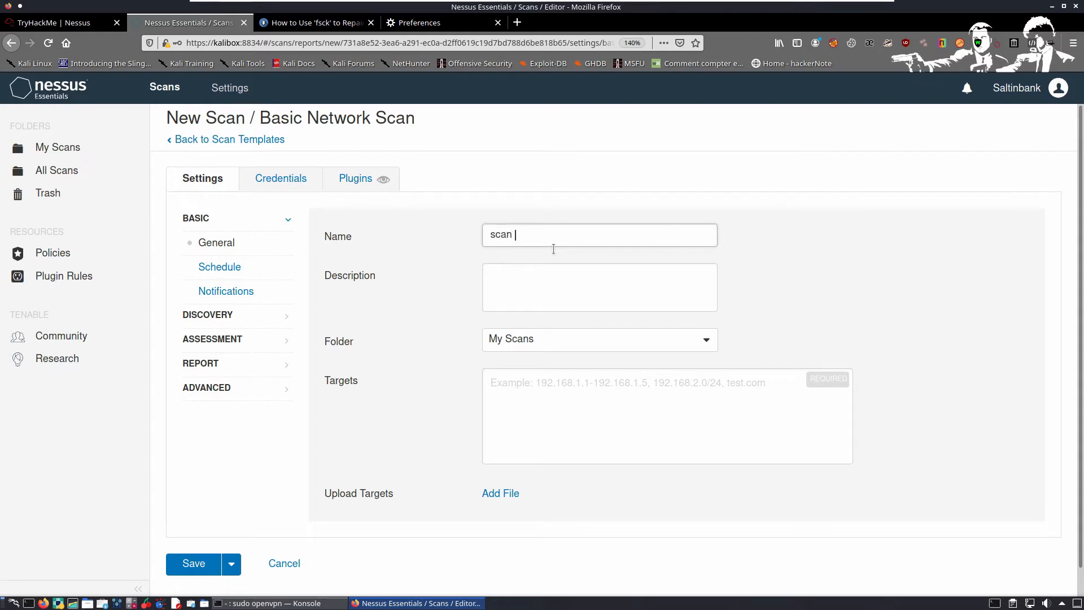
{"action": "type", "text": "basique"}
{"action": "left_click", "coordinate": [571, 416]}
{"action": "type", "text": "10.10.223.56"}
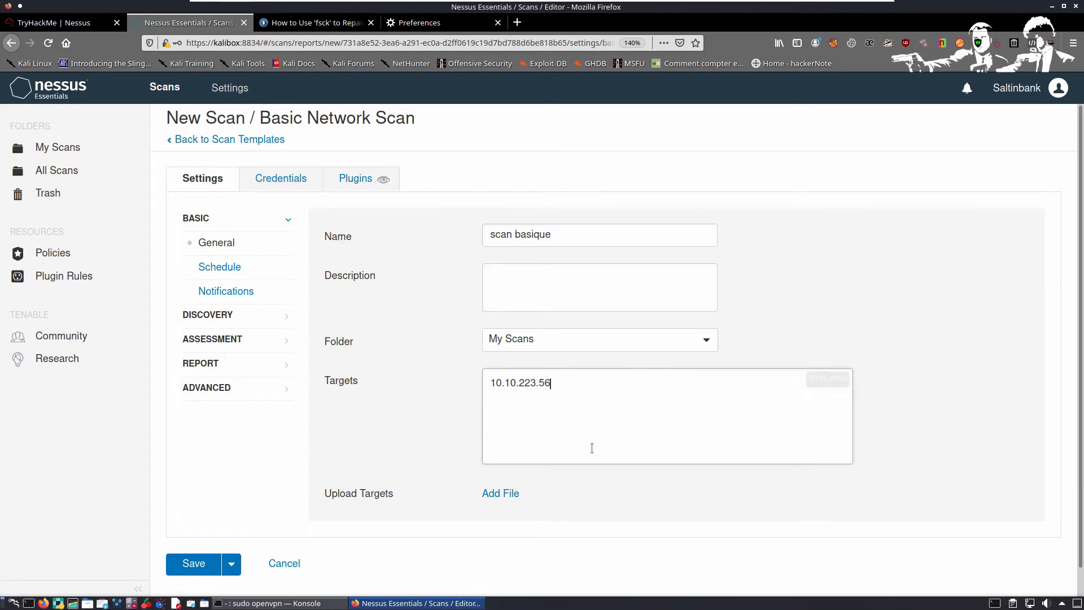
Step: Enable the scan's schedule and review its frequency, start and timezone options
{"action": "left_click", "coordinate": [209, 272]}
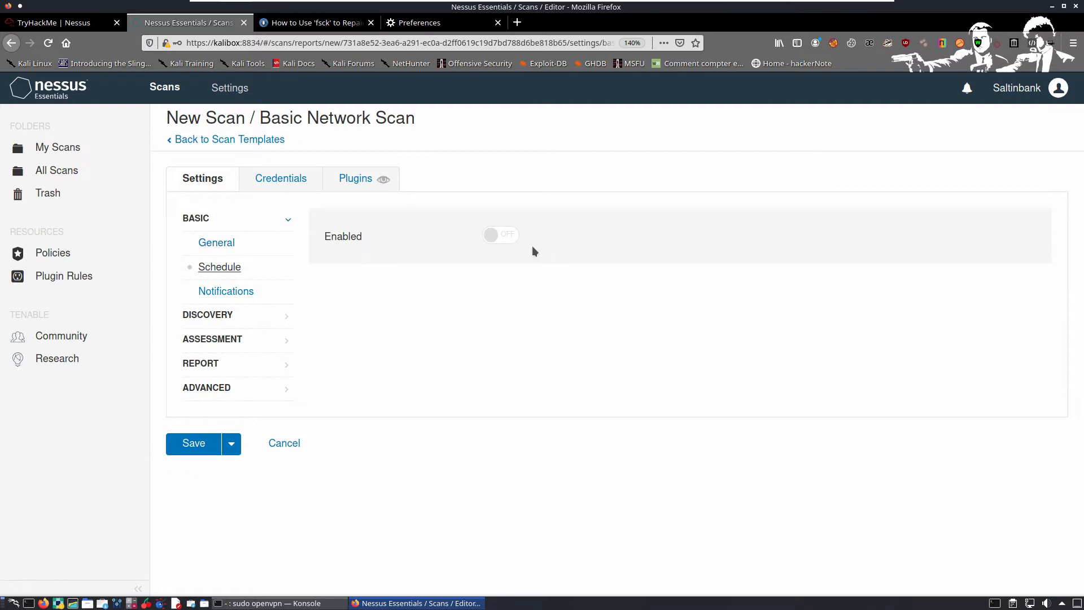
{"action": "left_click", "coordinate": [514, 244]}
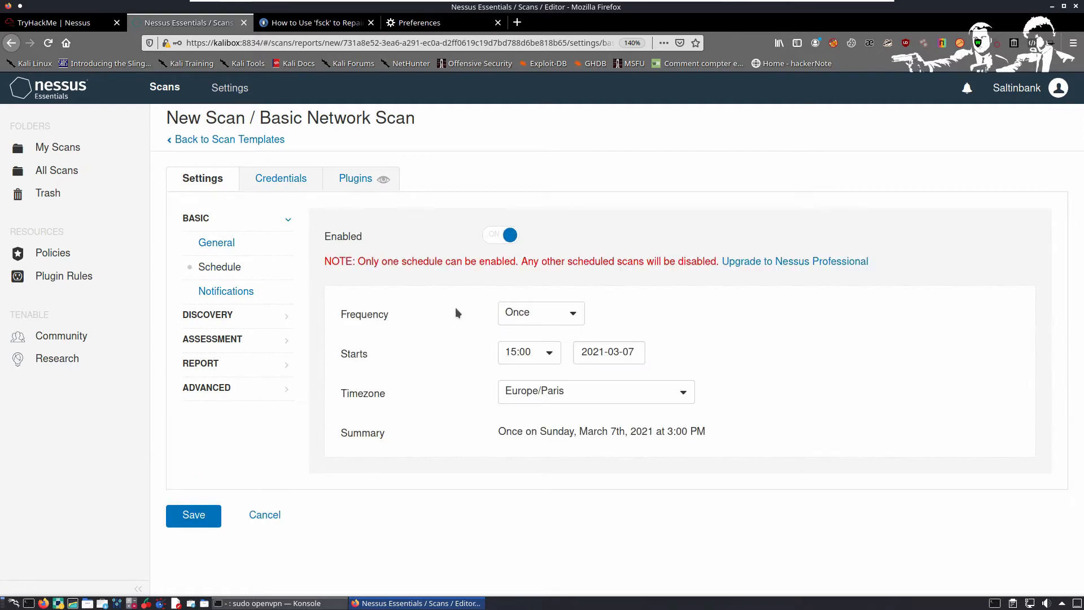
{"action": "left_click", "coordinate": [540, 319]}
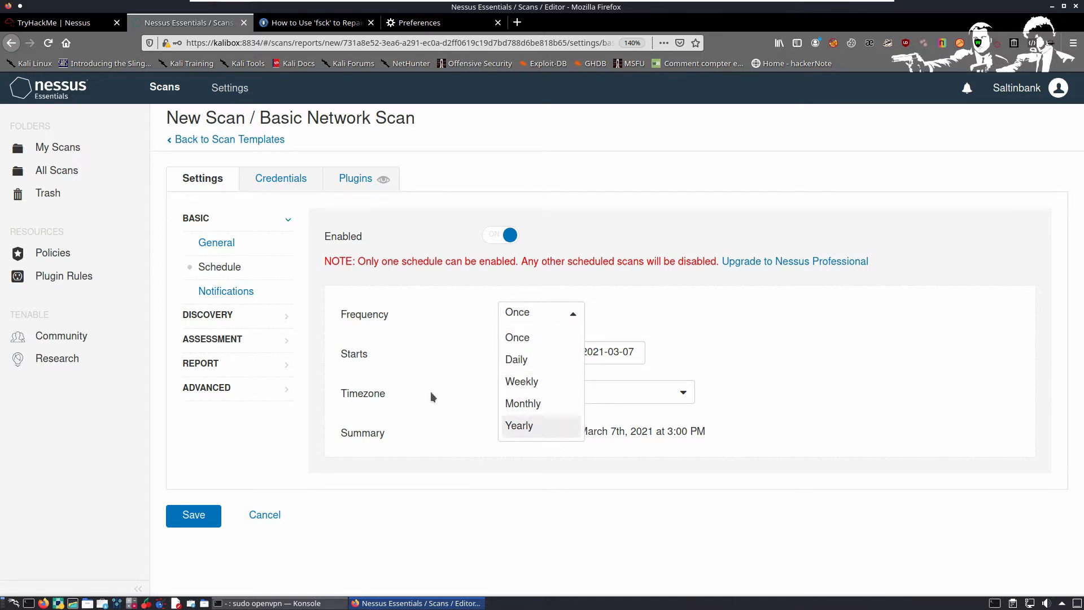
{"action": "left_click", "coordinate": [404, 364]}
{"action": "double_click", "coordinate": [404, 365]}
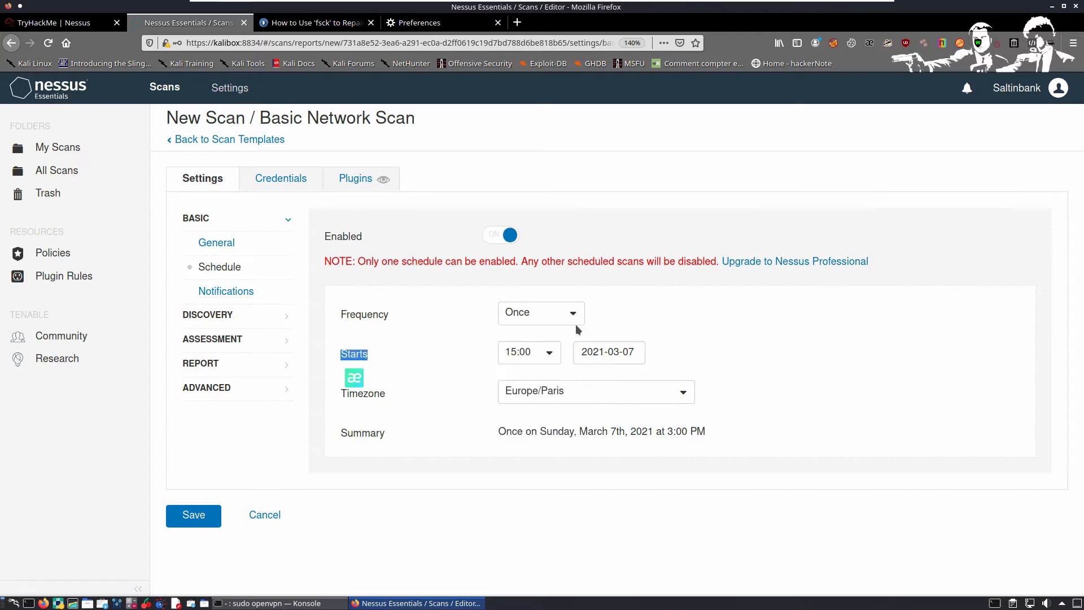
{"action": "left_click", "coordinate": [583, 401]}
{"action": "left_click", "coordinate": [438, 407]}
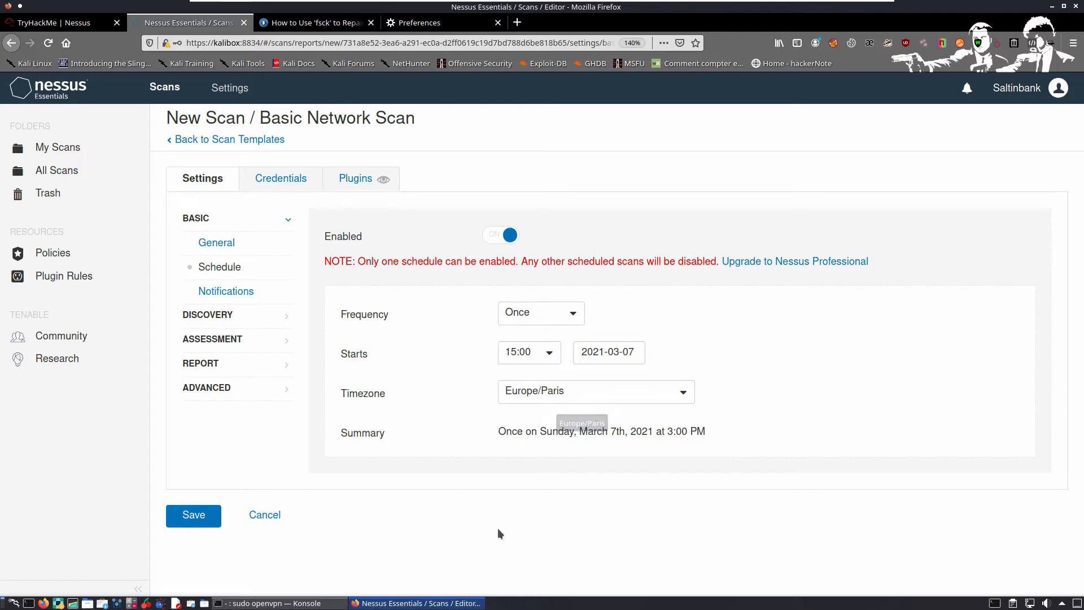
Step: Add a Windows host credential entry to the scan and review its authentication fields without filling them in
{"action": "left_click", "coordinate": [300, 188]}
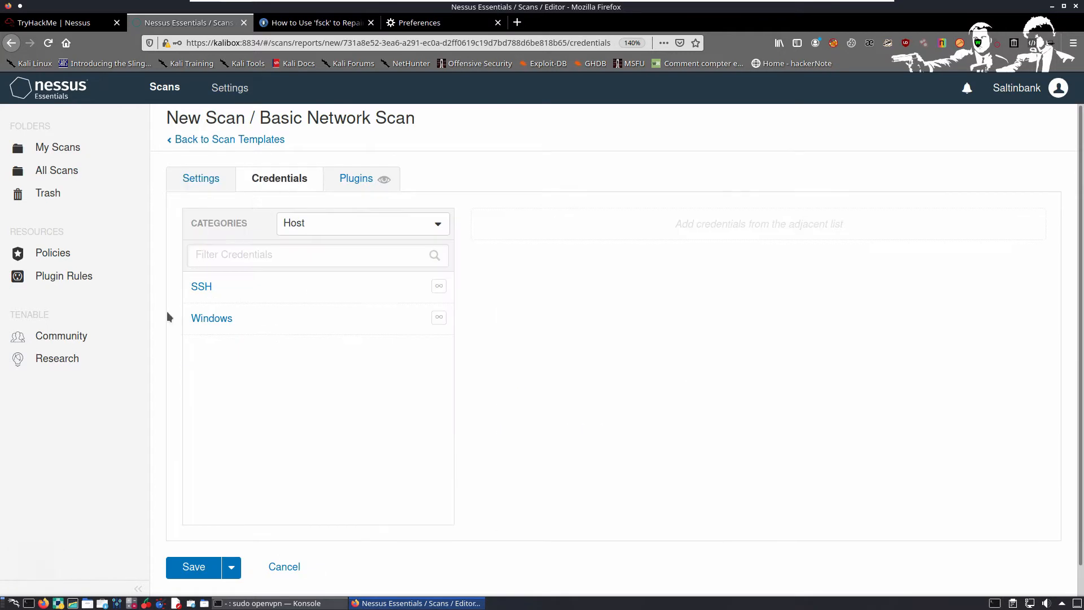
{"action": "left_click", "coordinate": [233, 321]}
{"action": "scroll", "coordinate": [537, 400], "scroll_direction": "down", "scroll_amount": 2}
{"action": "scroll", "coordinate": [684, 271], "scroll_direction": "up", "scroll_amount": 1}
{"action": "left_click", "coordinate": [671, 279]}
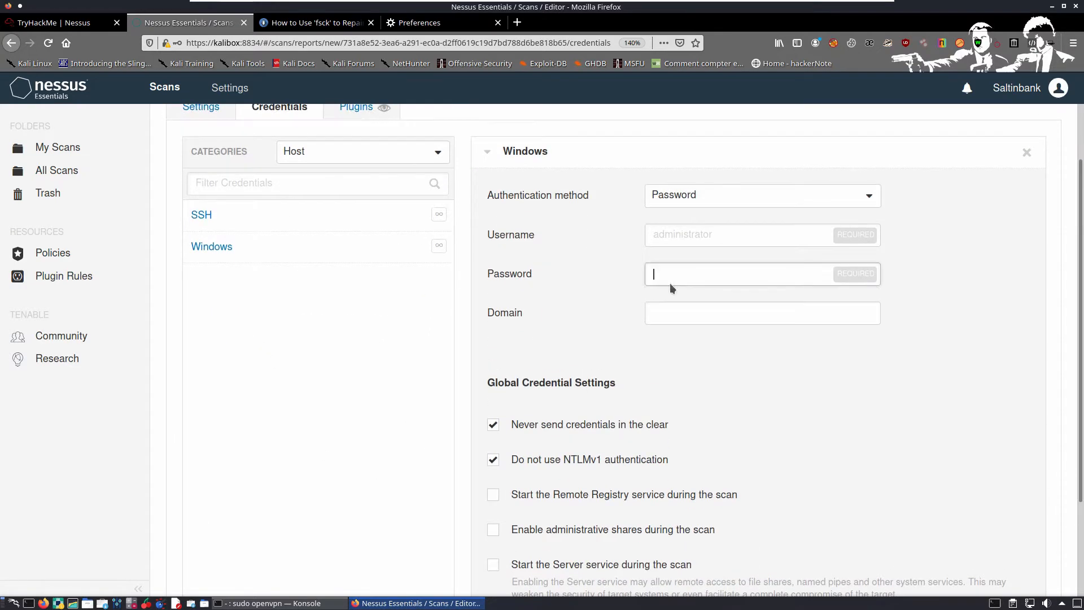
{"action": "left_click", "coordinate": [635, 364]}
{"action": "left_click", "coordinate": [688, 237]}
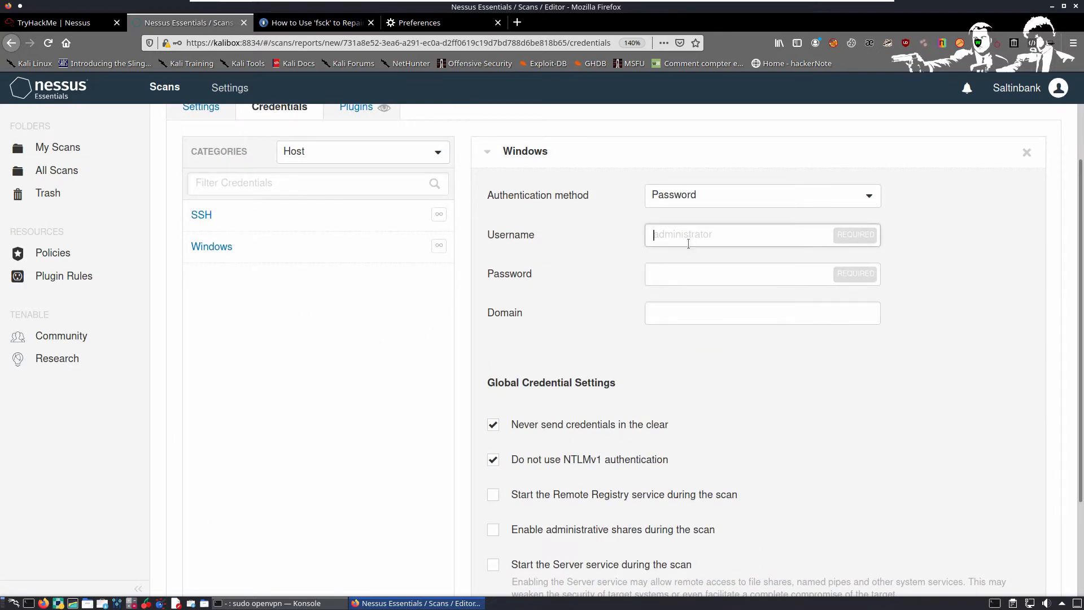
{"action": "scroll", "coordinate": [551, 317], "scroll_direction": "up", "scroll_amount": 2}
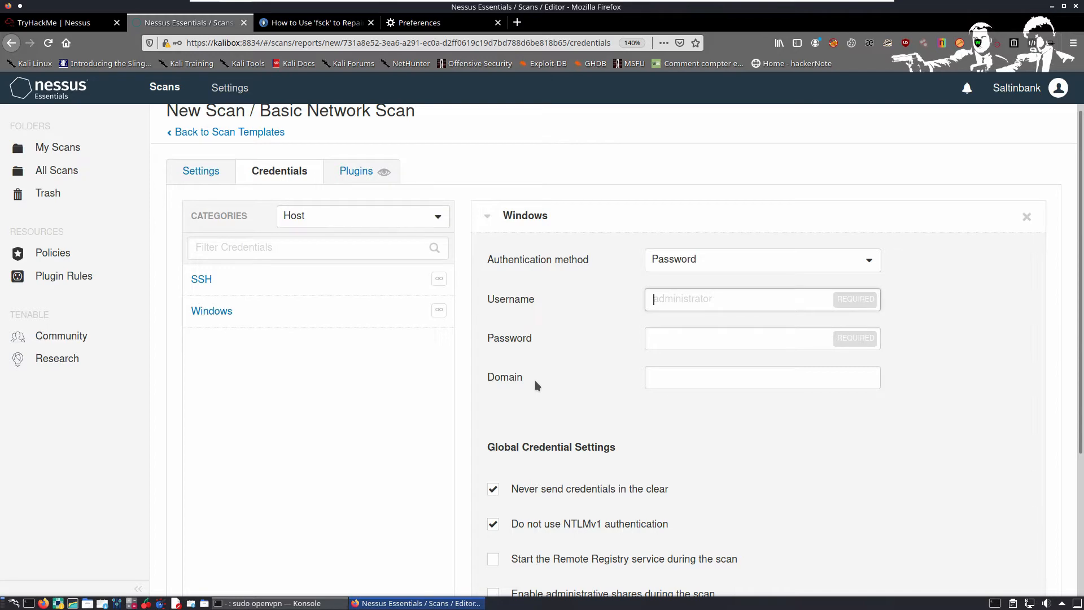
{"action": "scroll", "coordinate": [409, 197], "scroll_direction": "up", "scroll_amount": 1}
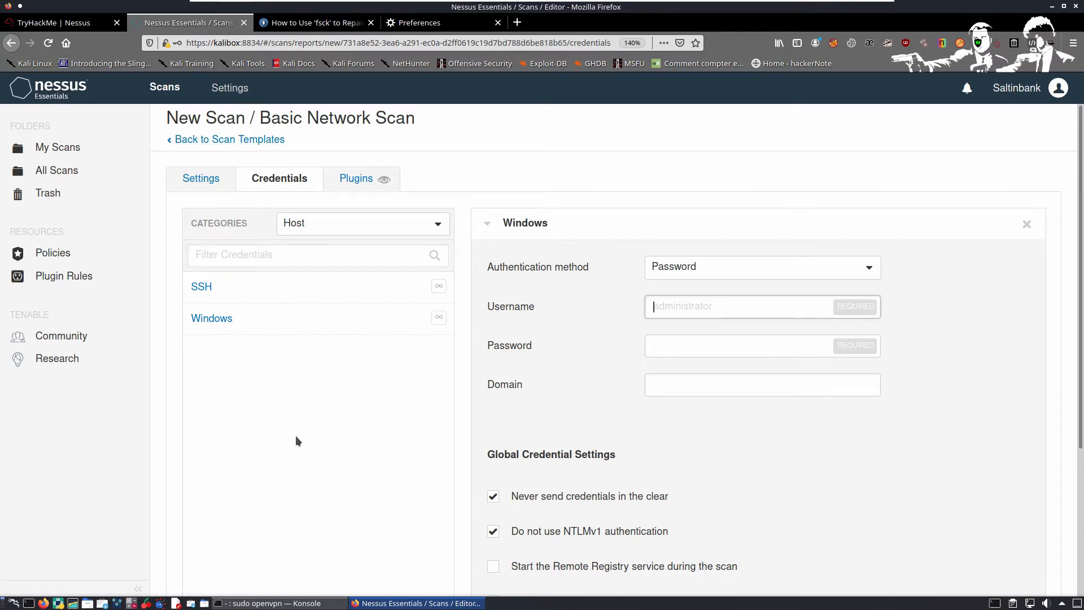
{"action": "left_click", "coordinate": [195, 179]}
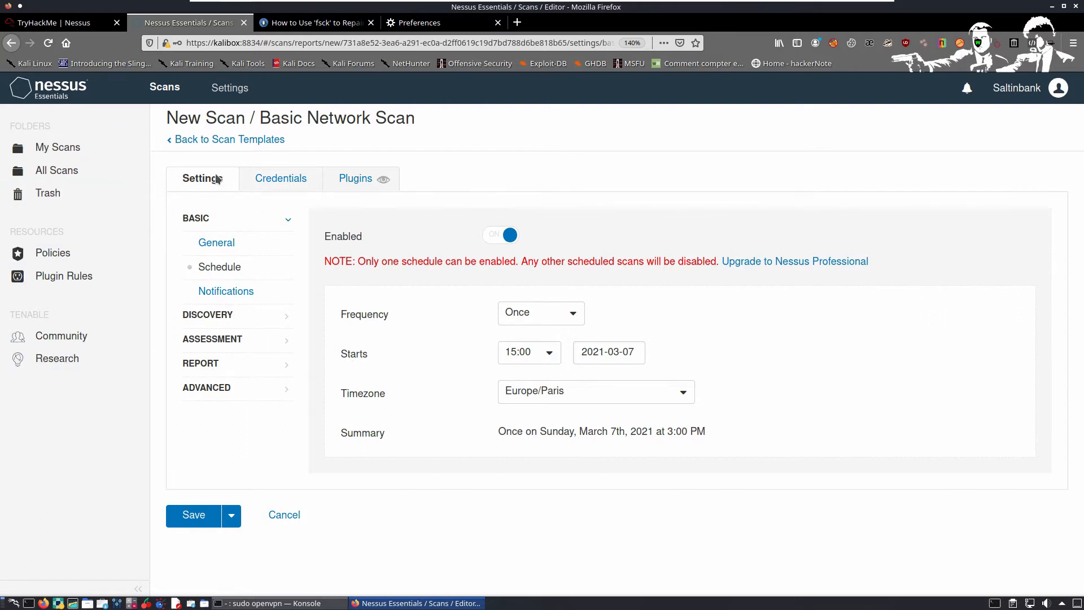
{"action": "left_click", "coordinate": [274, 188]}
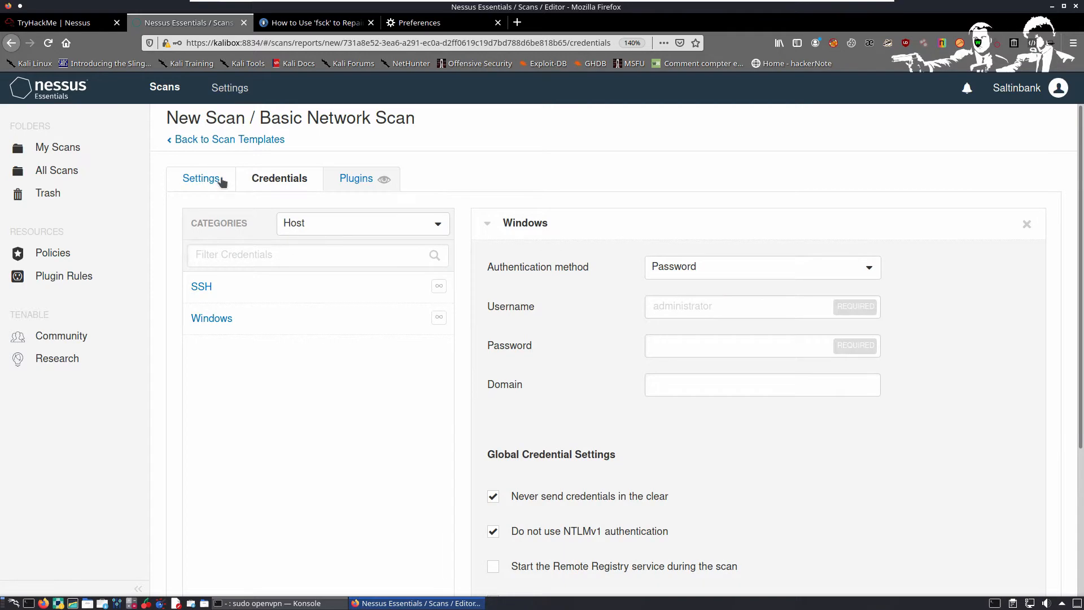
Step: In the scan's general settings, set the description to "tache hebdomadaire scan basique de mon réseau ..."
{"action": "left_click", "coordinate": [223, 179]}
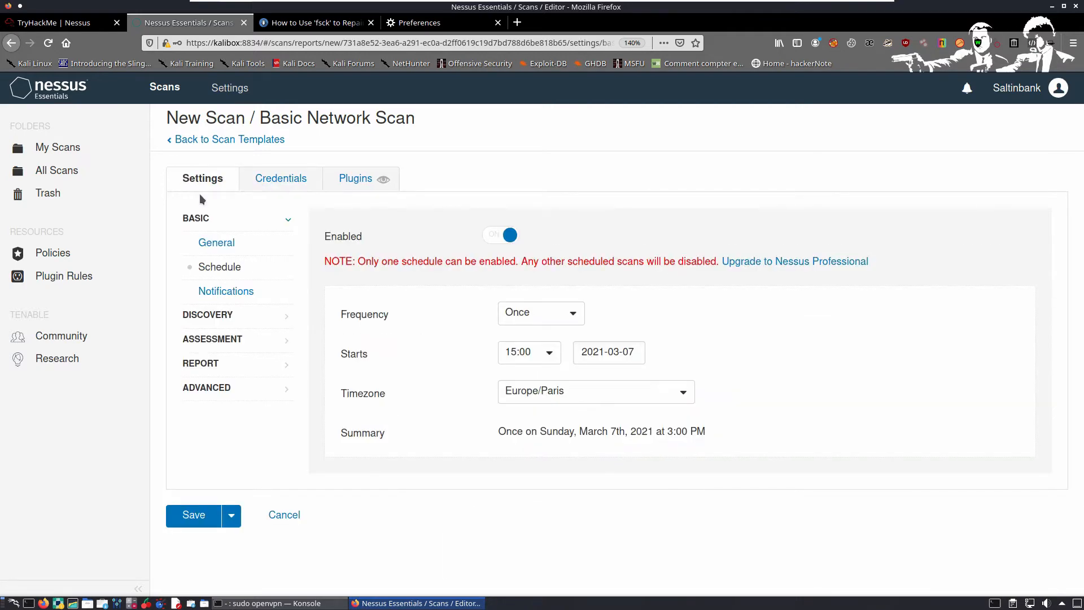
{"action": "left_click", "coordinate": [216, 243]}
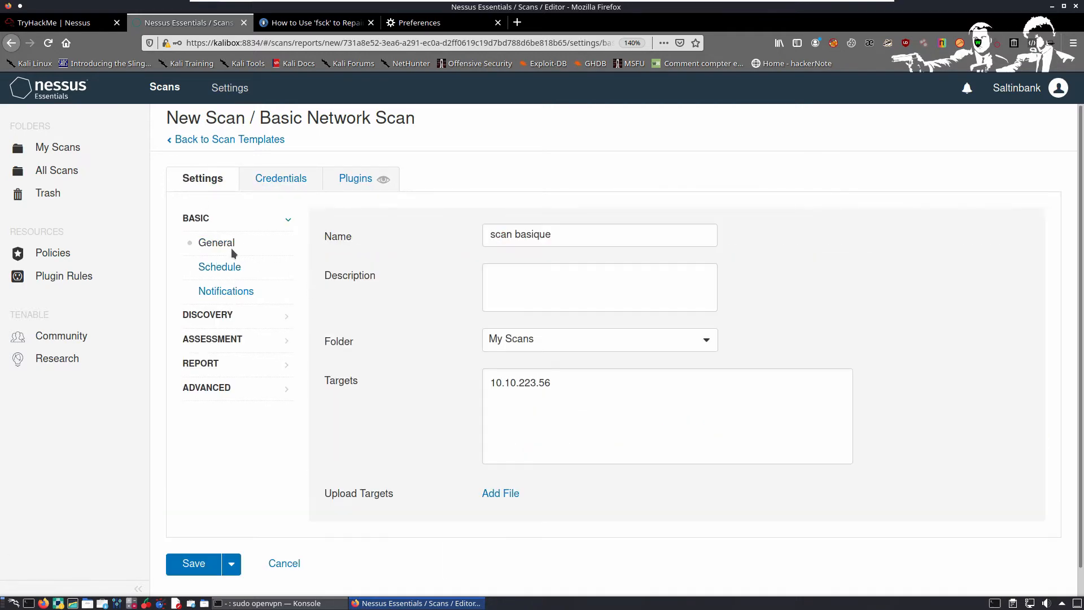
{"action": "left_click", "coordinate": [620, 243]}
{"action": "left_click", "coordinate": [573, 278]}
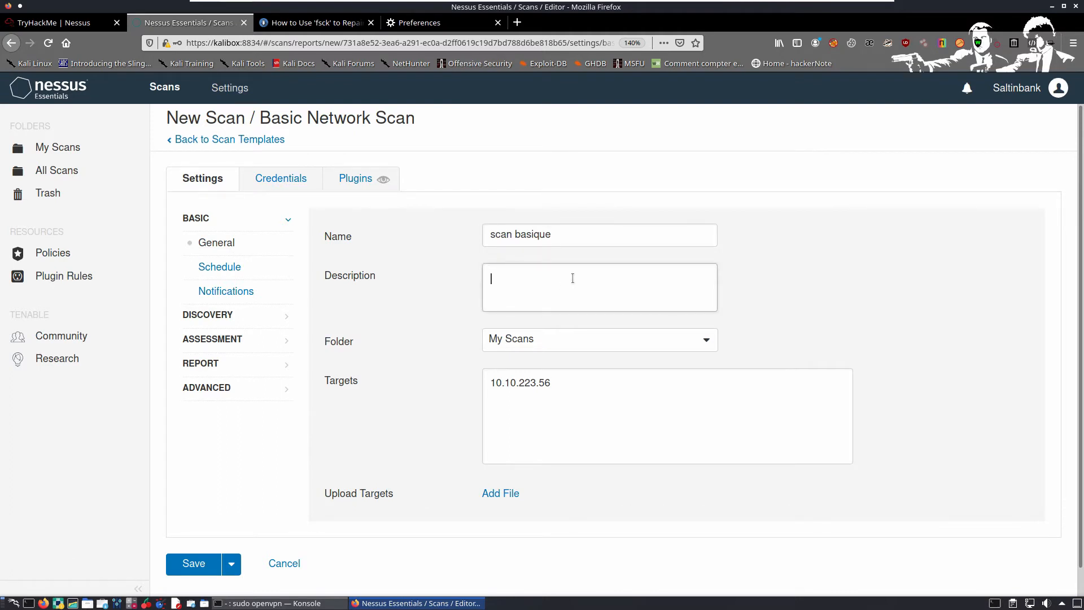
{"action": "type", "text": "tache hebo"}
{"action": "key", "text": "BackSpace"}
{"action": "type", "text": "dom"}
{"action": "key", "text": "BackSpace"}
{"action": "key", "text": "BackSpace"}
{"action": "type", "text": "oomadaire scan ba"}
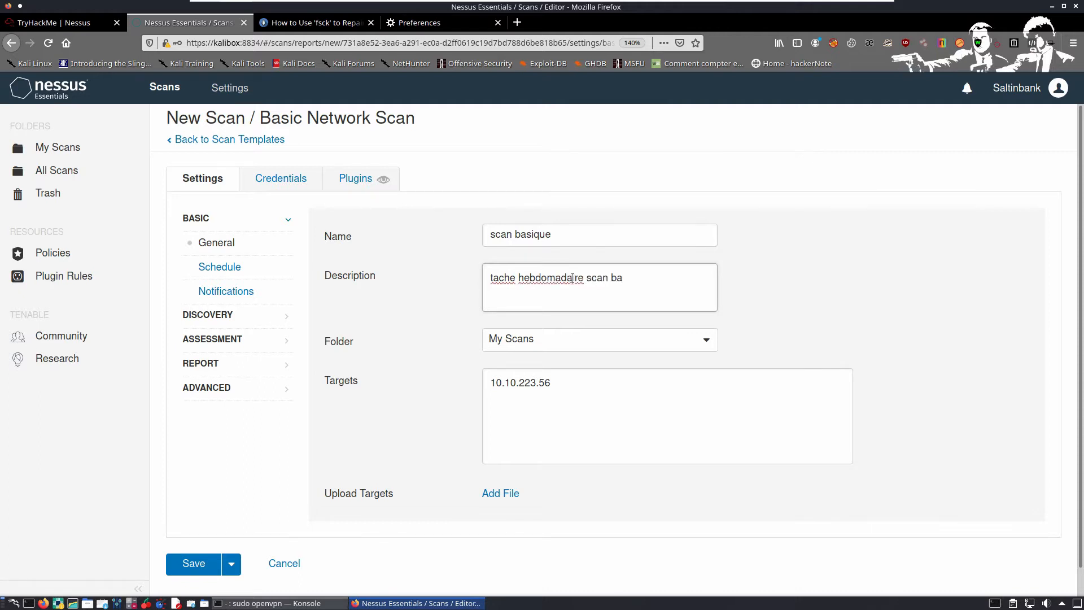
{"action": "type", "text": "sique de mon réseau "}
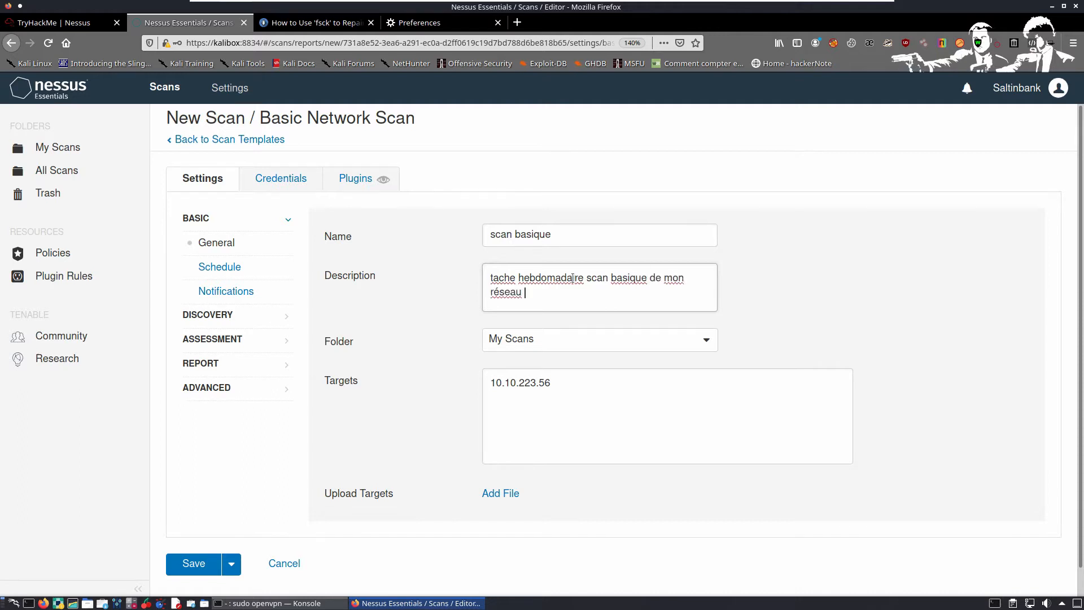
{"action": "type", "text": "..."}
Step: Set the Discovery scan type to "Port scan (all ports)"
{"action": "left_click", "coordinate": [220, 323]}
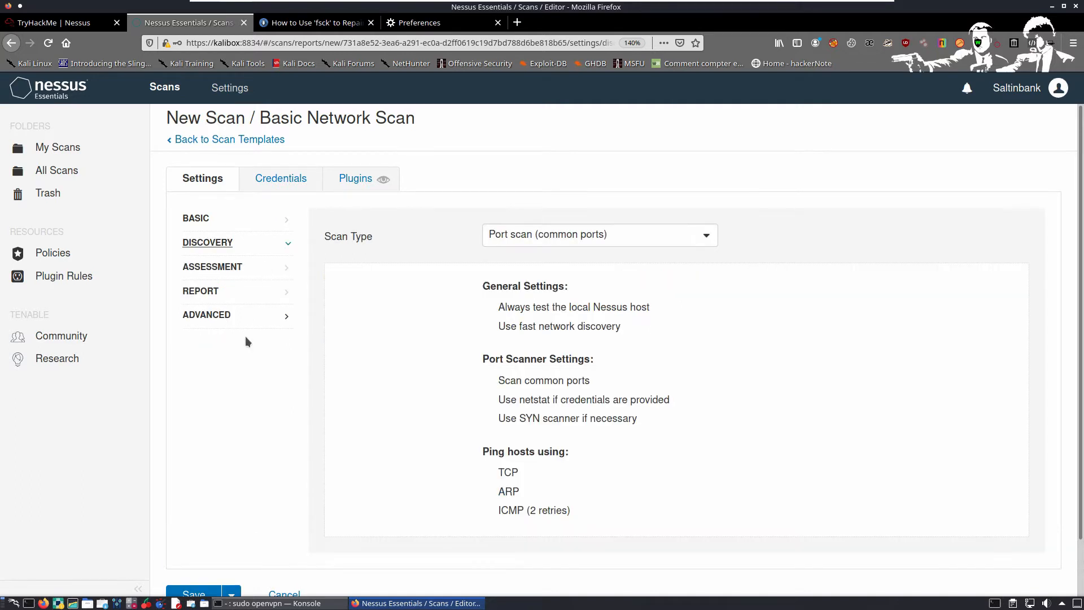
{"action": "left_click", "coordinate": [515, 235]}
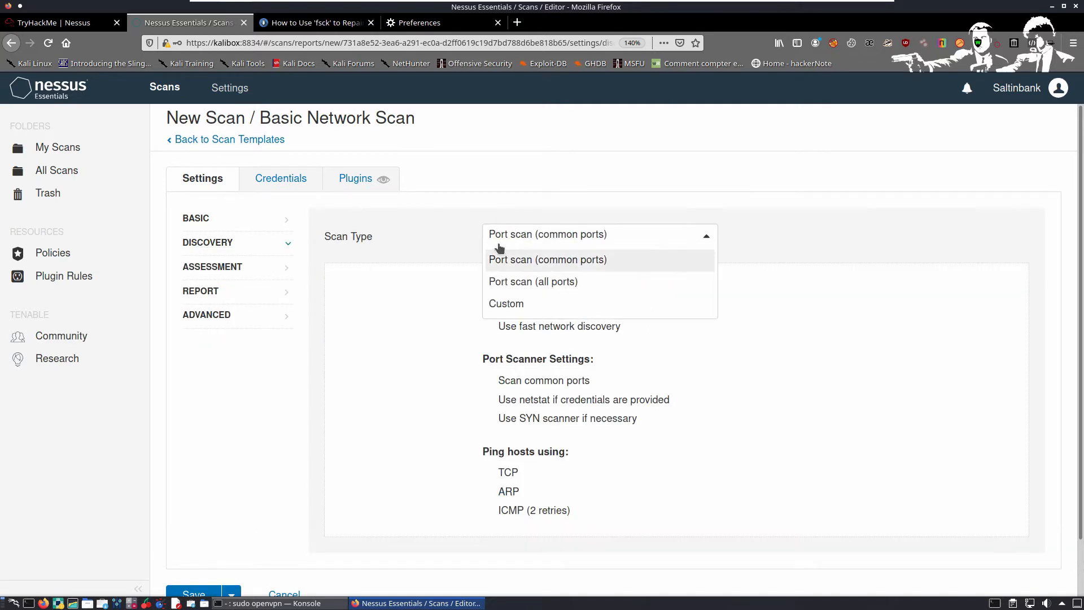
{"action": "left_click", "coordinate": [563, 284]}
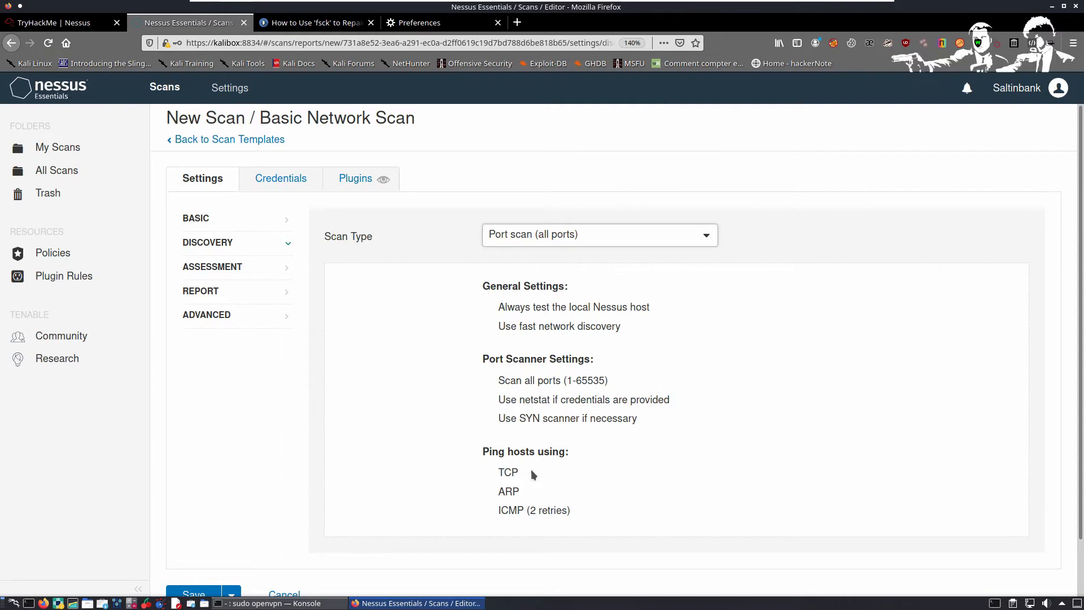
Step: Set the Assessment scan type to "Scan for all web vulnerabilities (complex)"
{"action": "left_click", "coordinate": [214, 275]}
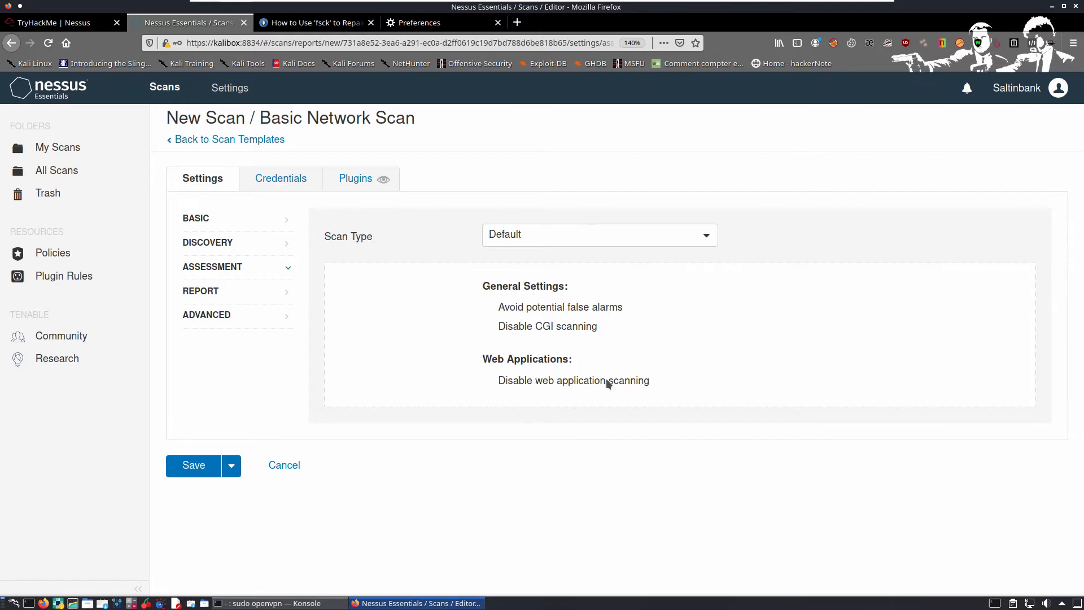
{"action": "left_click", "coordinate": [596, 236]}
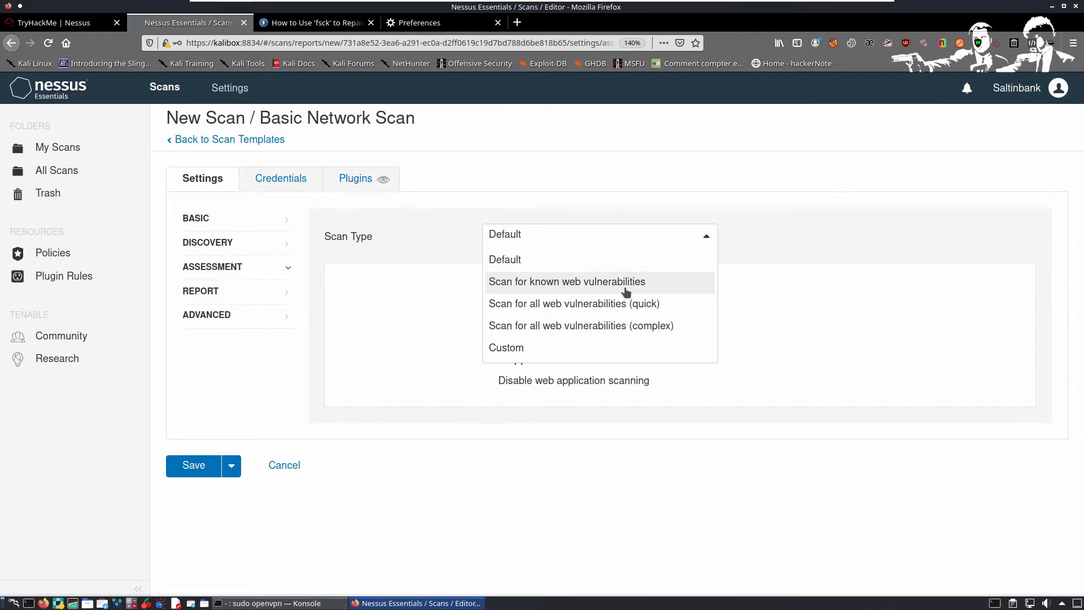
{"action": "left_click", "coordinate": [577, 326]}
{"action": "scroll", "coordinate": [470, 416], "scroll_direction": "down", "scroll_amount": 2}
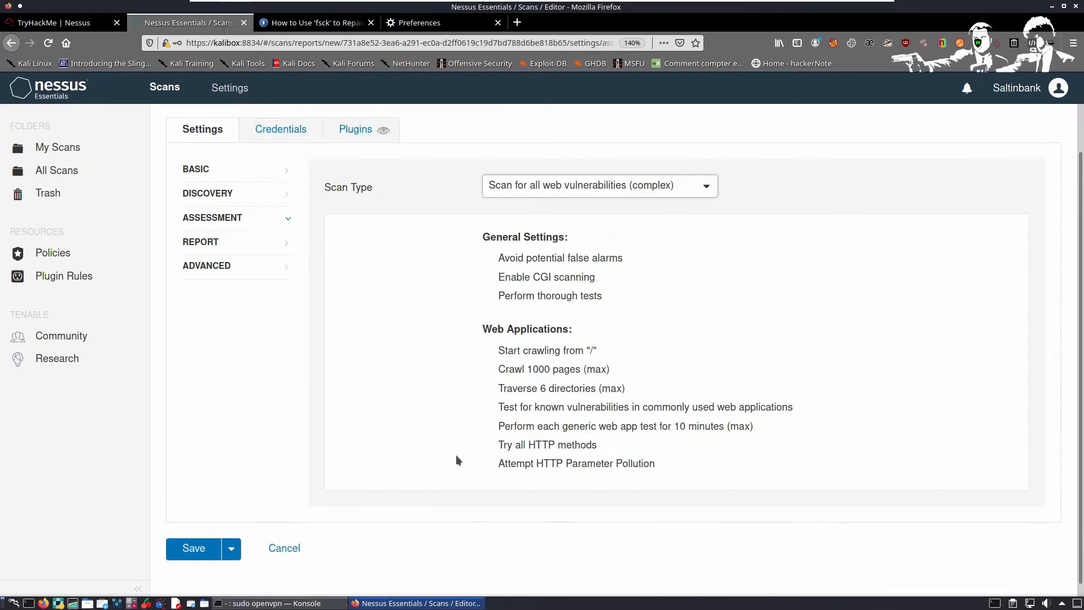
Step: Review the processing and output options in the scan's Report settings
{"action": "left_click", "coordinate": [231, 235]}
{"action": "scroll", "coordinate": [355, 418], "scroll_direction": "down", "scroll_amount": 3}
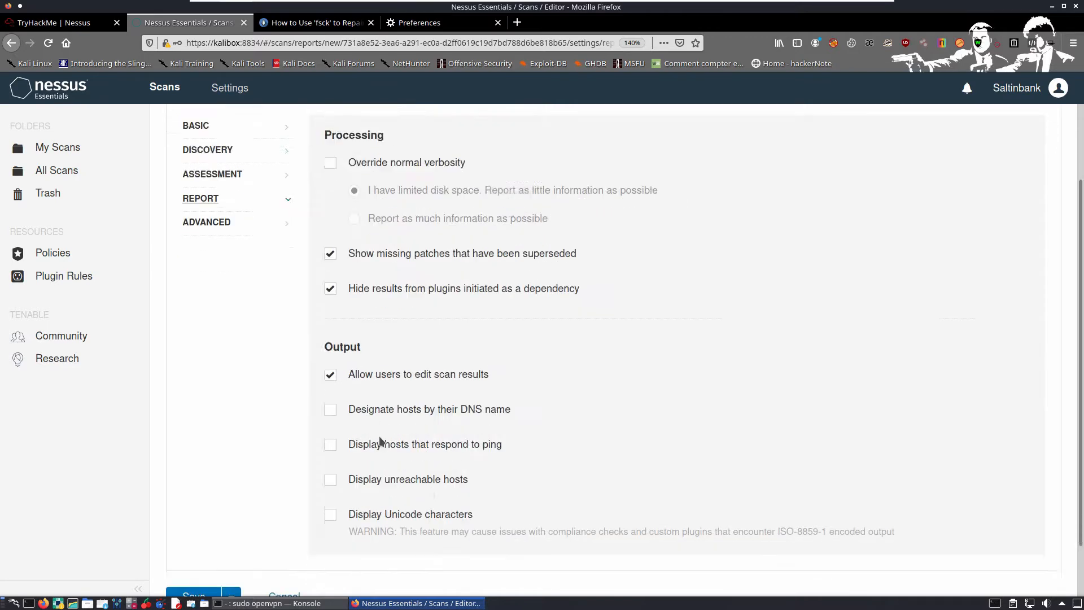
{"action": "scroll", "coordinate": [344, 414], "scroll_direction": "up", "scroll_amount": 2}
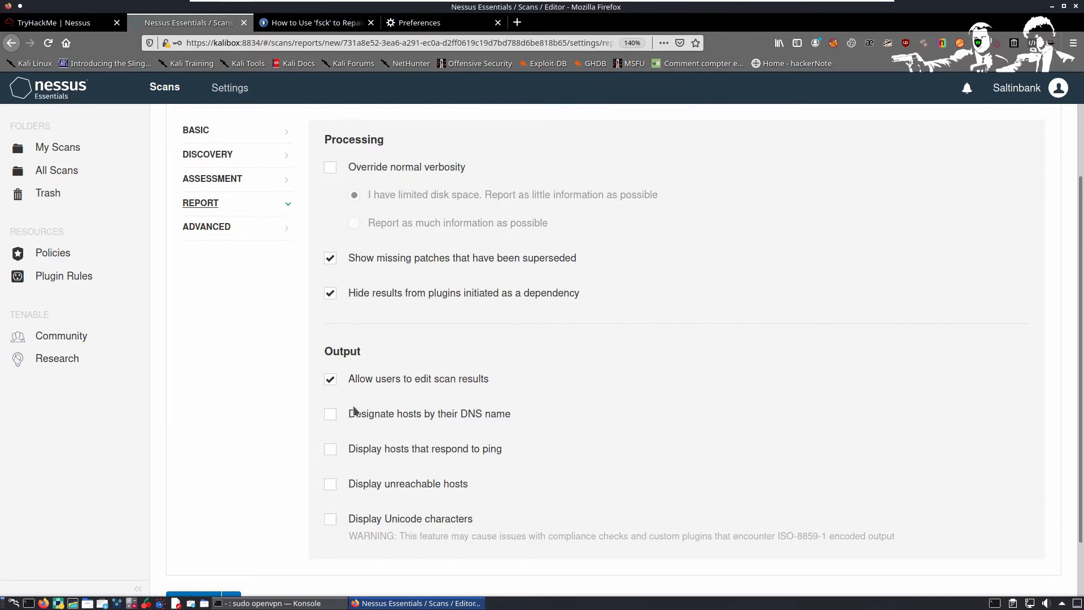
Step: In the scan's Advanced settings, try the "Scan low bandwidth links" scan type and return it to Default
{"action": "left_click", "coordinate": [216, 228]}
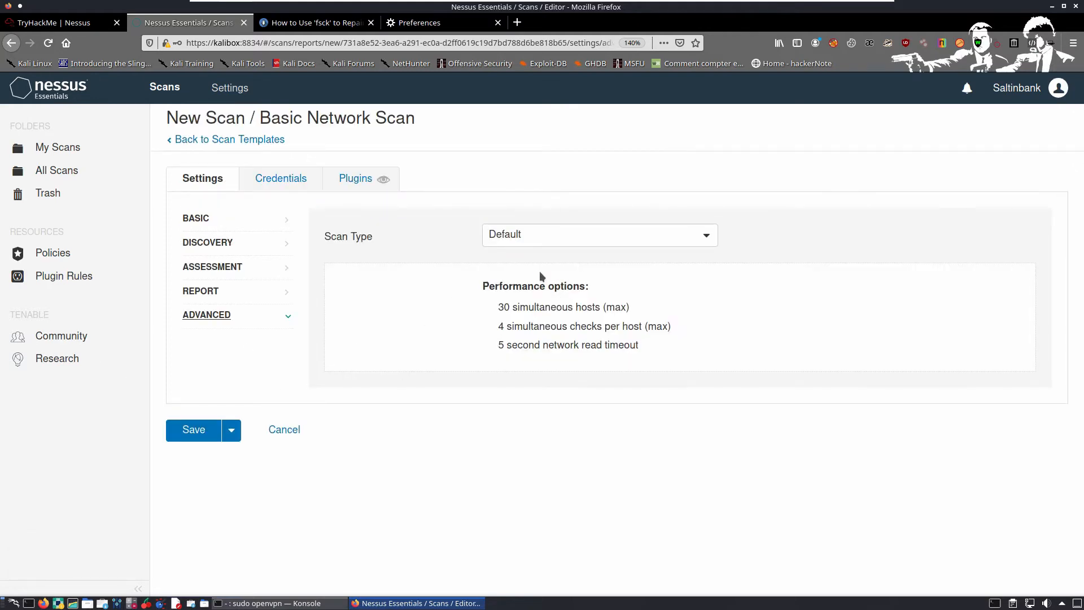
{"action": "left_click", "coordinate": [512, 244]}
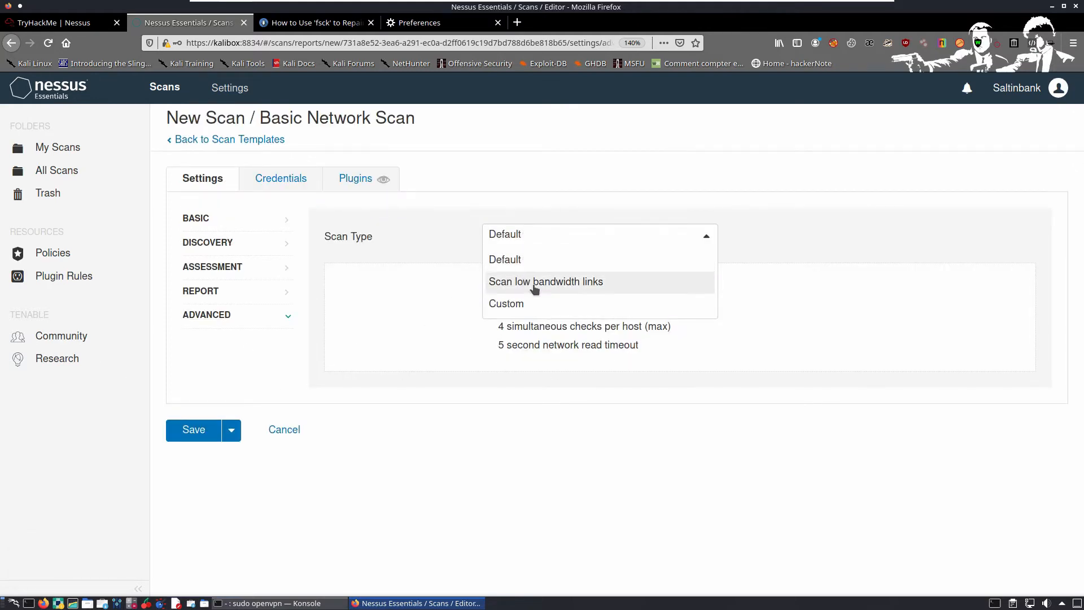
{"action": "left_click", "coordinate": [535, 288]}
{"action": "left_click", "coordinate": [531, 242]}
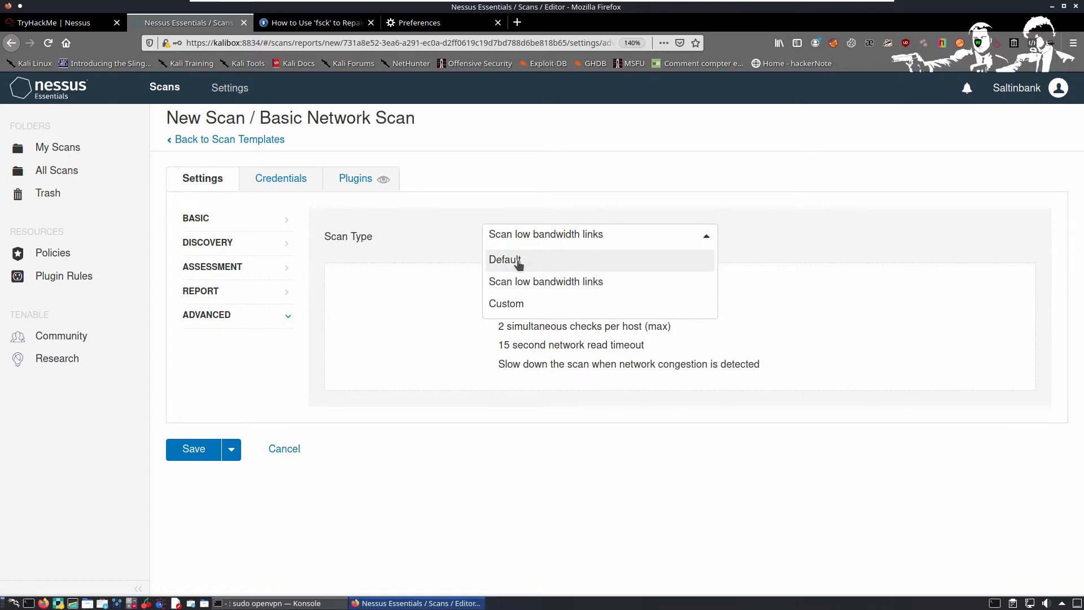
{"action": "left_click", "coordinate": [519, 259]}
Step: Switch the Advanced scan type to Custom, review its general and performance settings, and set the type back to Default
{"action": "left_click", "coordinate": [527, 243]}
{"action": "left_click", "coordinate": [516, 310]}
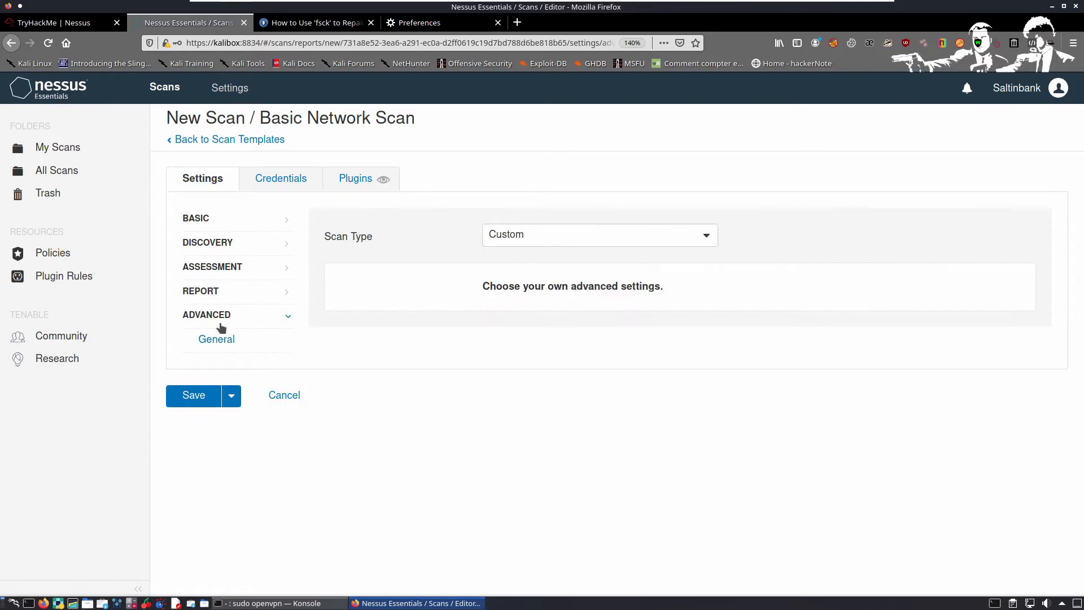
{"action": "left_click", "coordinate": [221, 339]}
{"action": "scroll", "coordinate": [409, 402], "scroll_direction": "down", "scroll_amount": 1}
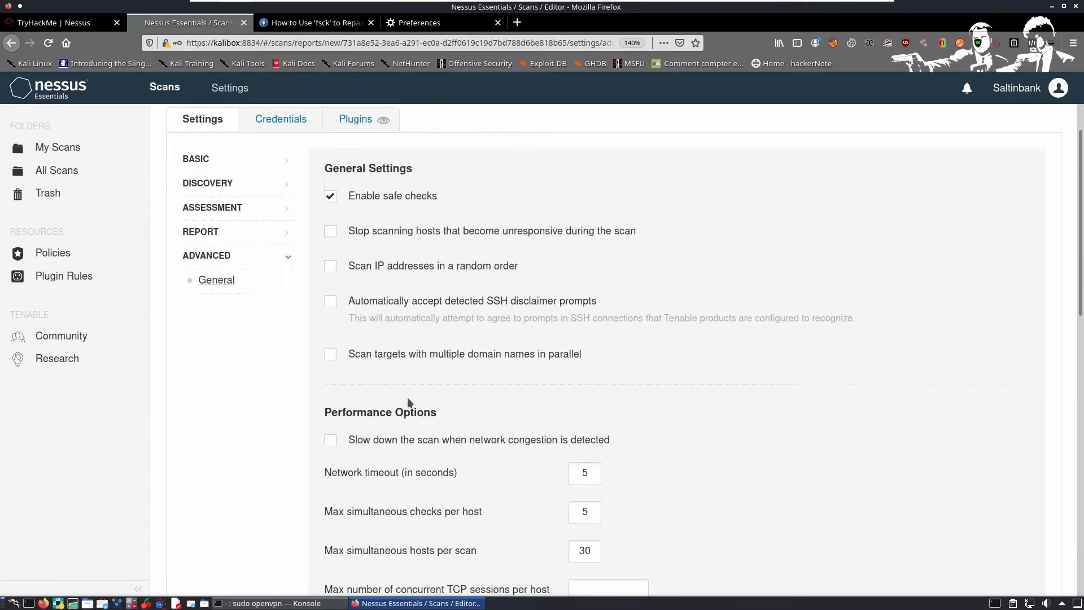
{"action": "scroll", "coordinate": [410, 402], "scroll_direction": "down", "scroll_amount": 7}
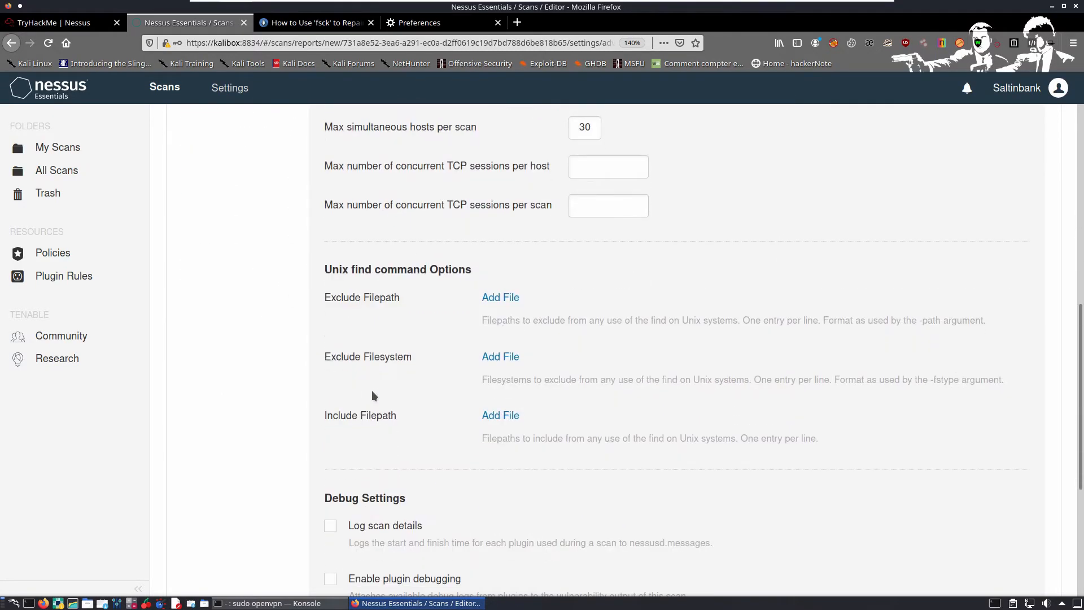
{"action": "scroll", "coordinate": [372, 396], "scroll_direction": "up", "scroll_amount": 8}
{"action": "left_click", "coordinate": [240, 223]}
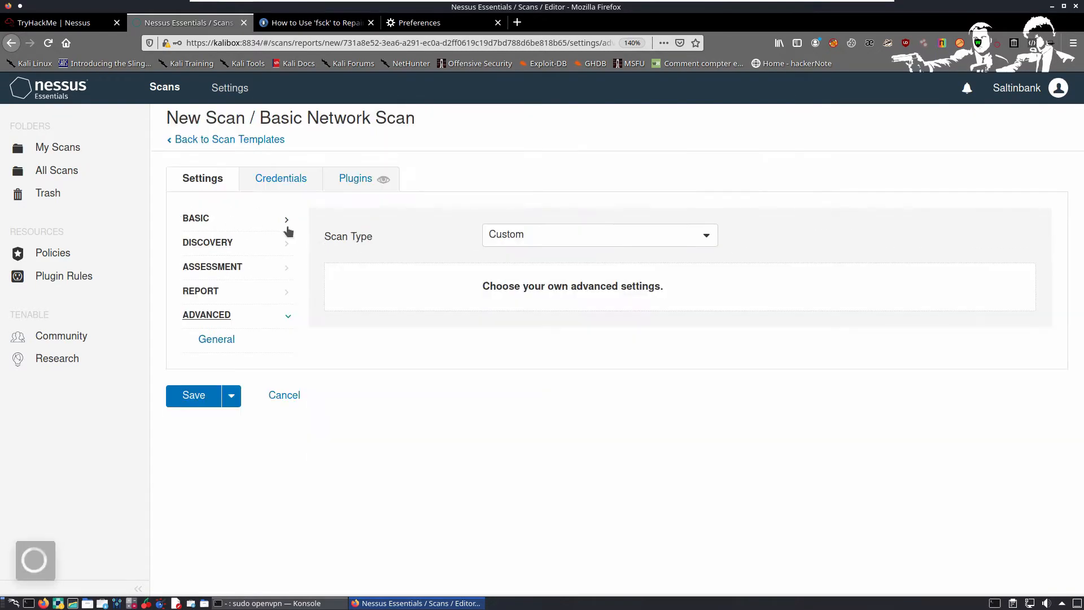
{"action": "left_click", "coordinate": [571, 238]}
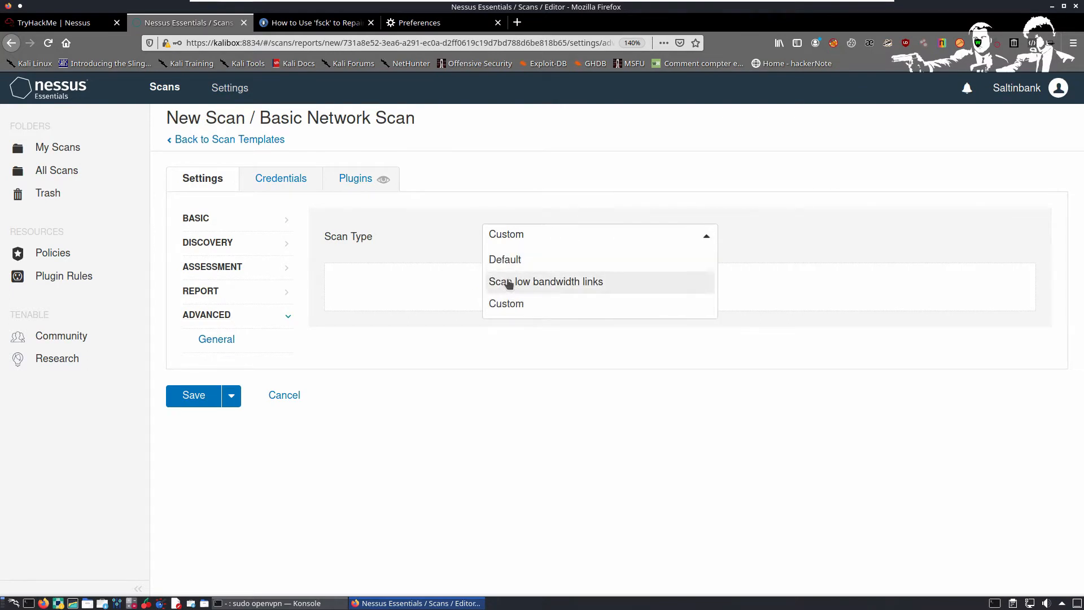
{"action": "left_click", "coordinate": [505, 260]}
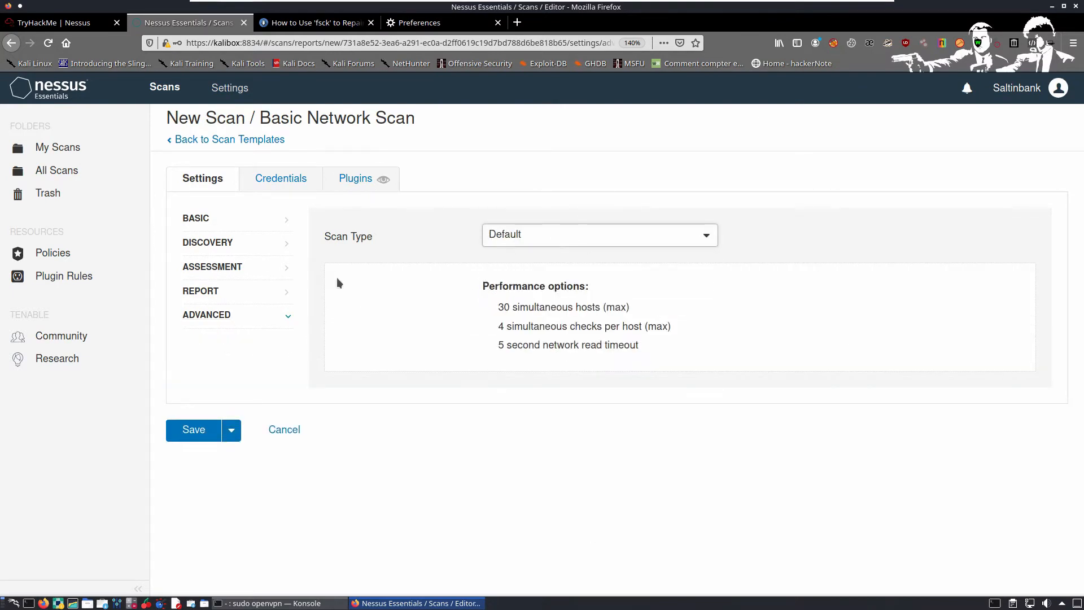
Step: Review the scan's host credential options and browse the full list of plugin families
{"action": "left_click", "coordinate": [282, 183]}
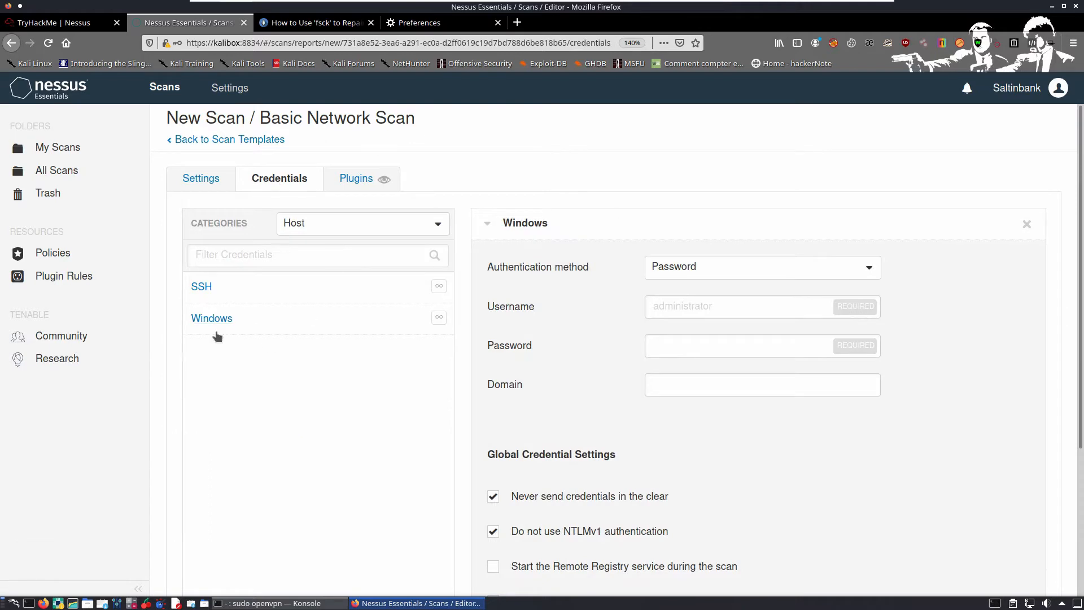
{"action": "left_click", "coordinate": [371, 187]}
{"action": "scroll", "coordinate": [542, 384], "scroll_direction": "up", "scroll_amount": 3}
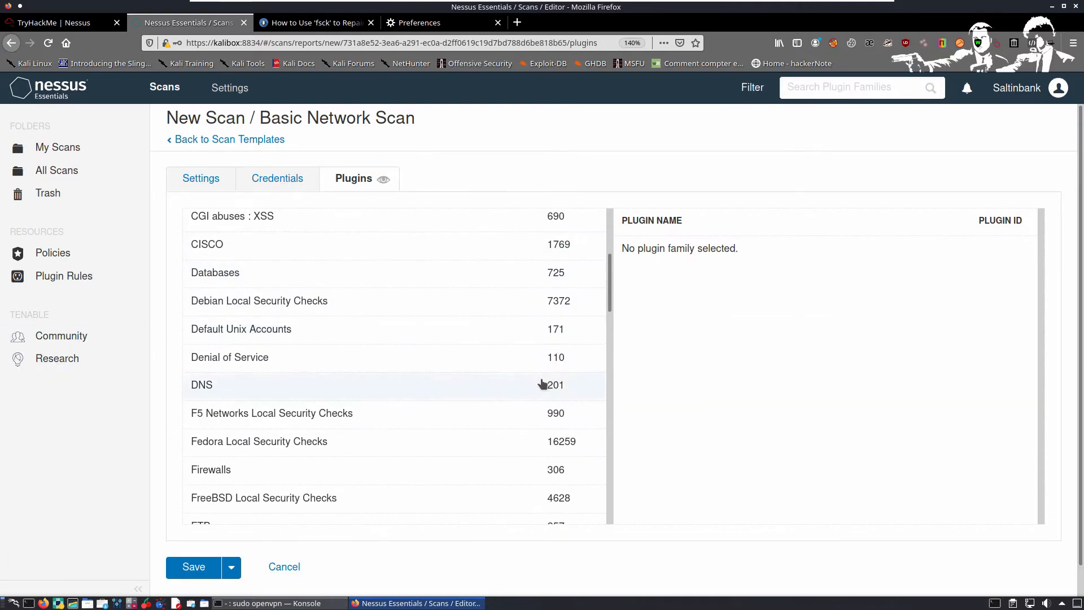
{"action": "scroll", "coordinate": [278, 284], "scroll_direction": "up", "scroll_amount": 4}
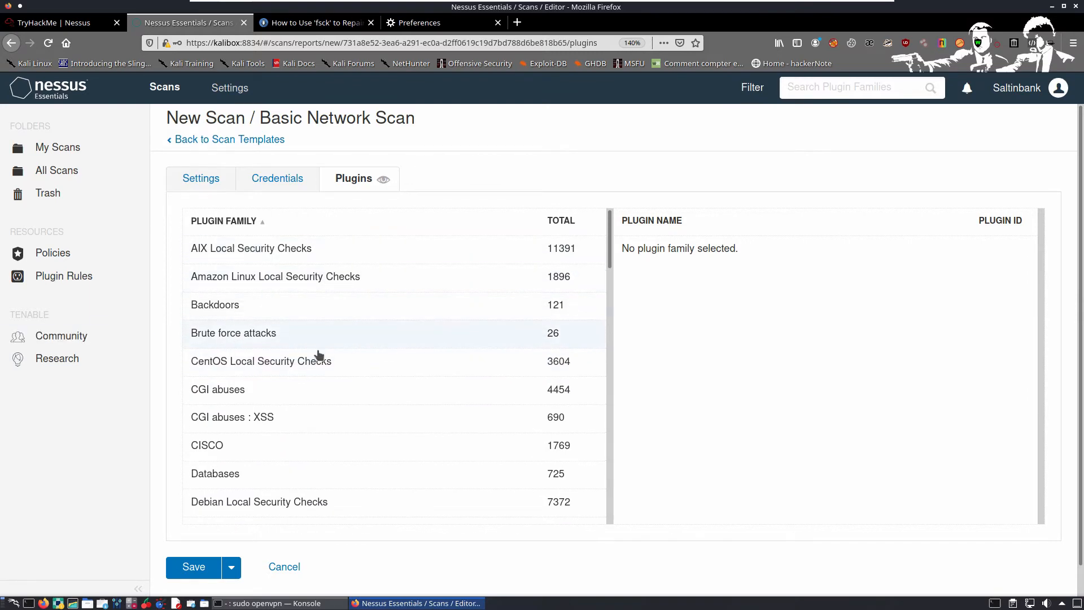
{"action": "scroll", "coordinate": [333, 311], "scroll_direction": "down", "scroll_amount": 3}
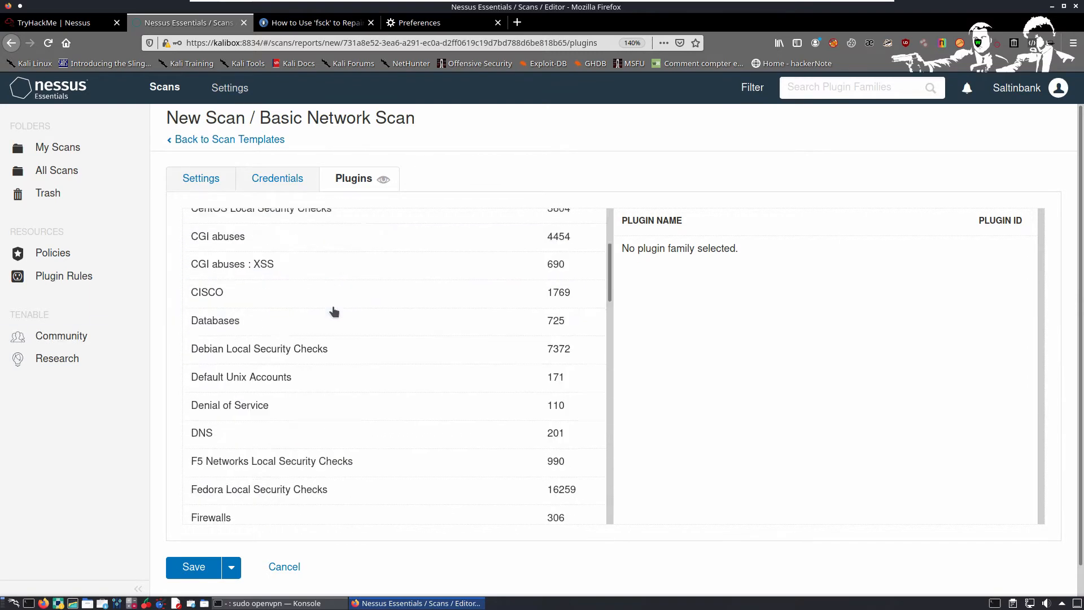
{"action": "scroll", "coordinate": [335, 310], "scroll_direction": "down", "scroll_amount": 6}
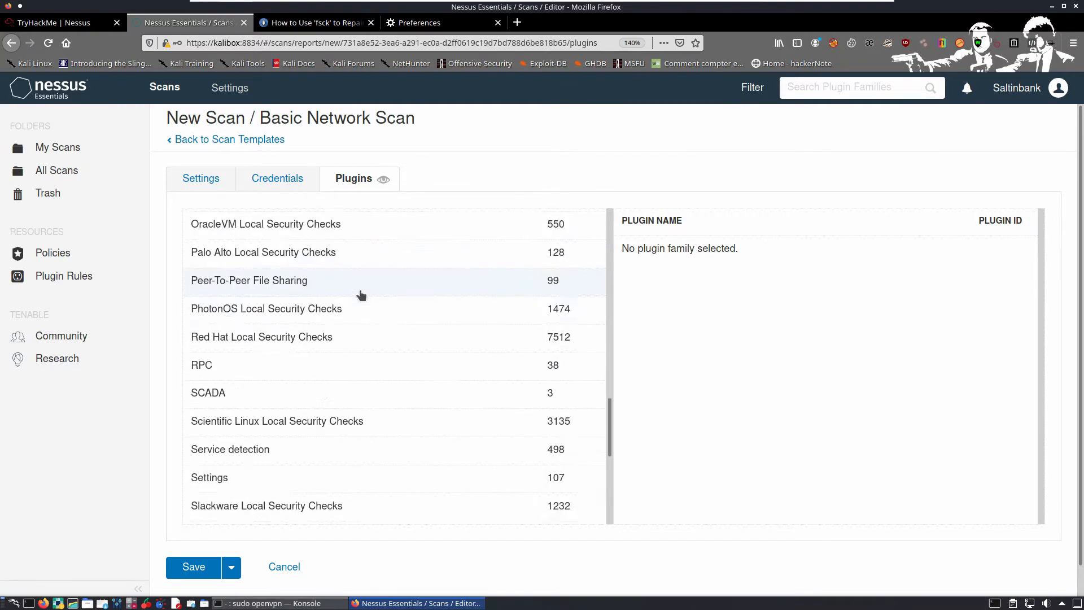
{"action": "scroll", "coordinate": [364, 298], "scroll_direction": "down", "scroll_amount": 3}
{"action": "scroll", "coordinate": [355, 350], "scroll_direction": "down", "scroll_amount": 2}
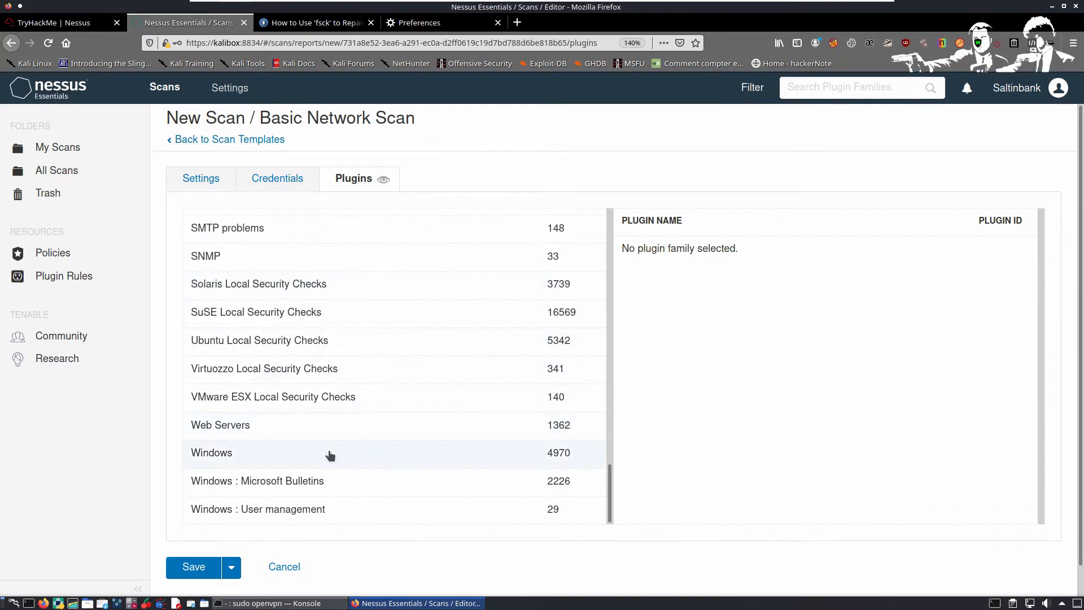
{"action": "scroll", "coordinate": [361, 351], "scroll_direction": "up", "scroll_amount": 4}
{"action": "scroll", "coordinate": [242, 486], "scroll_direction": "down", "scroll_amount": 3}
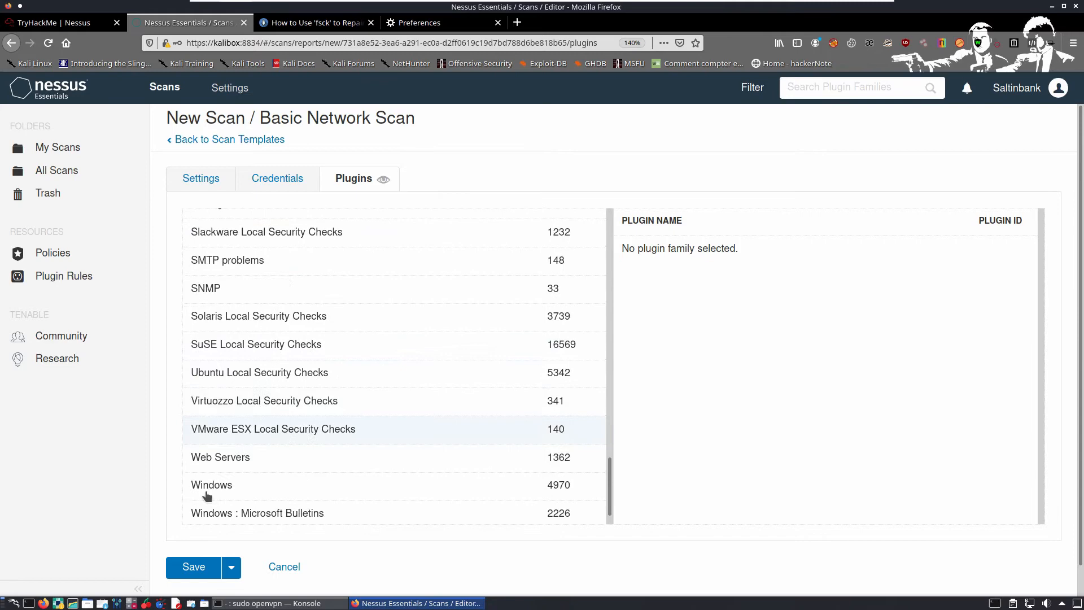
Step: Examine the individual plugins in the Web Servers plugin family
{"action": "left_click", "coordinate": [239, 462]}
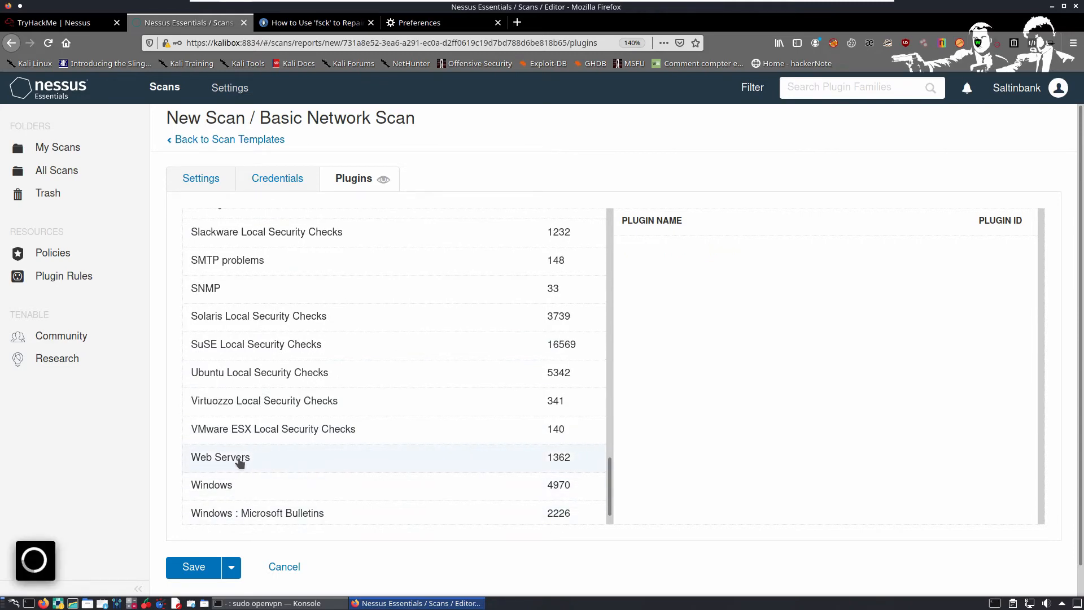
{"action": "double_click", "coordinate": [240, 462]}
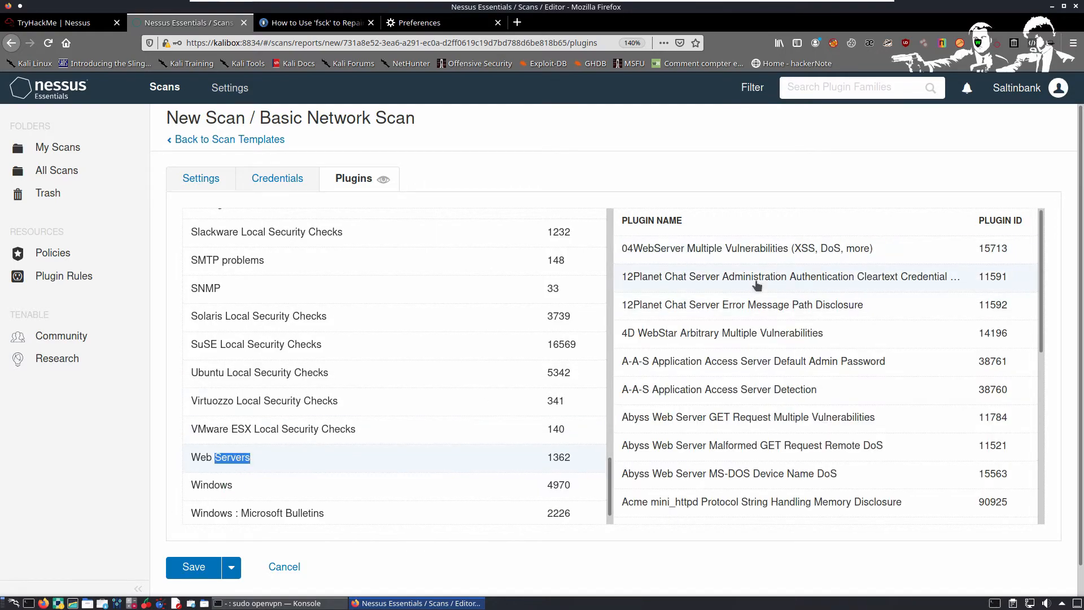
{"action": "scroll", "coordinate": [756, 284], "scroll_direction": "down", "scroll_amount": 1}
{"action": "scroll", "coordinate": [756, 284], "scroll_direction": "down", "scroll_amount": 4}
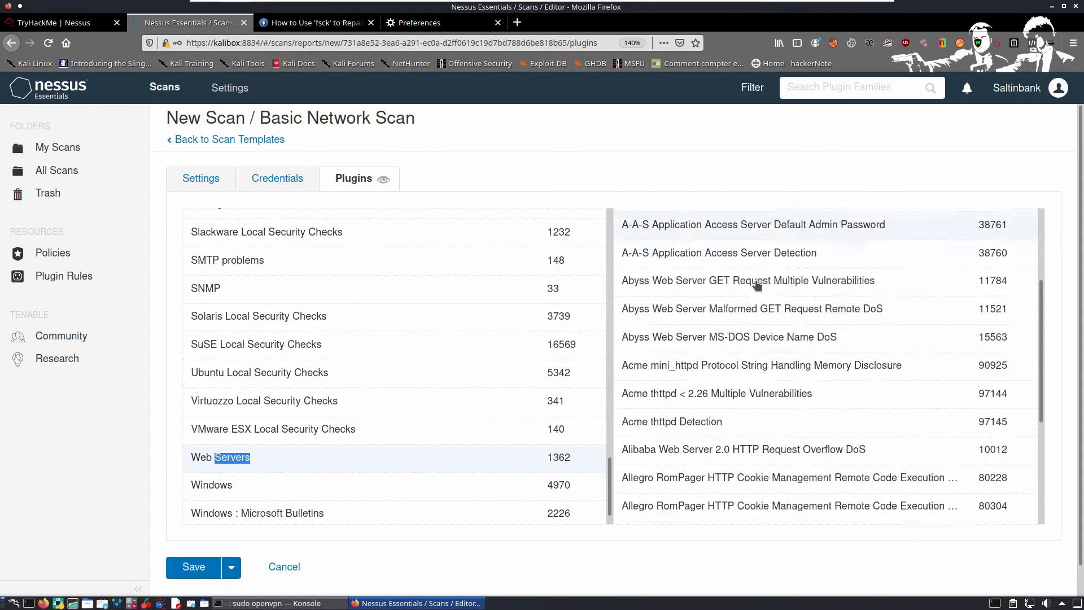
{"action": "scroll", "coordinate": [757, 293], "scroll_direction": "down", "scroll_amount": 6}
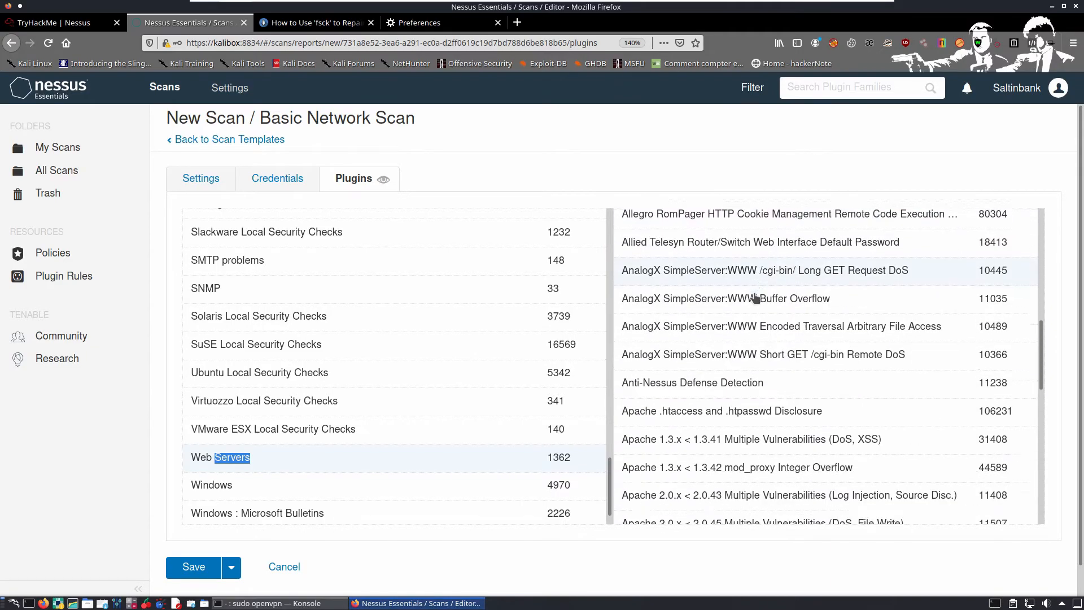
Step: Save the configured Basic Network Scan and launch it from My Scans
{"action": "left_click", "coordinate": [200, 568]}
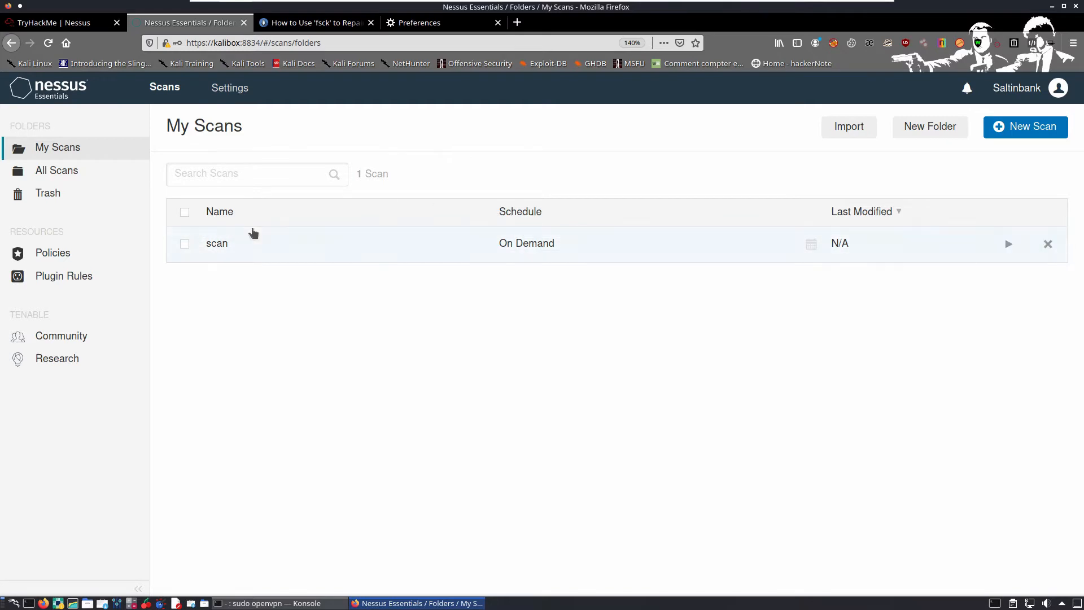
{"action": "left_click", "coordinate": [232, 249]}
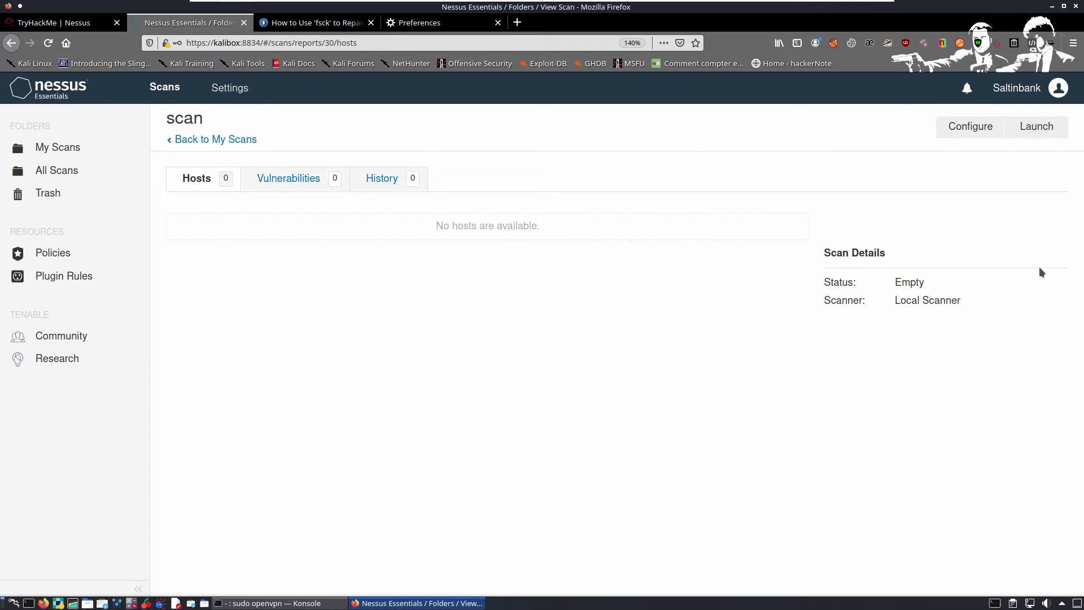
{"action": "left_click", "coordinate": [11, 43]}
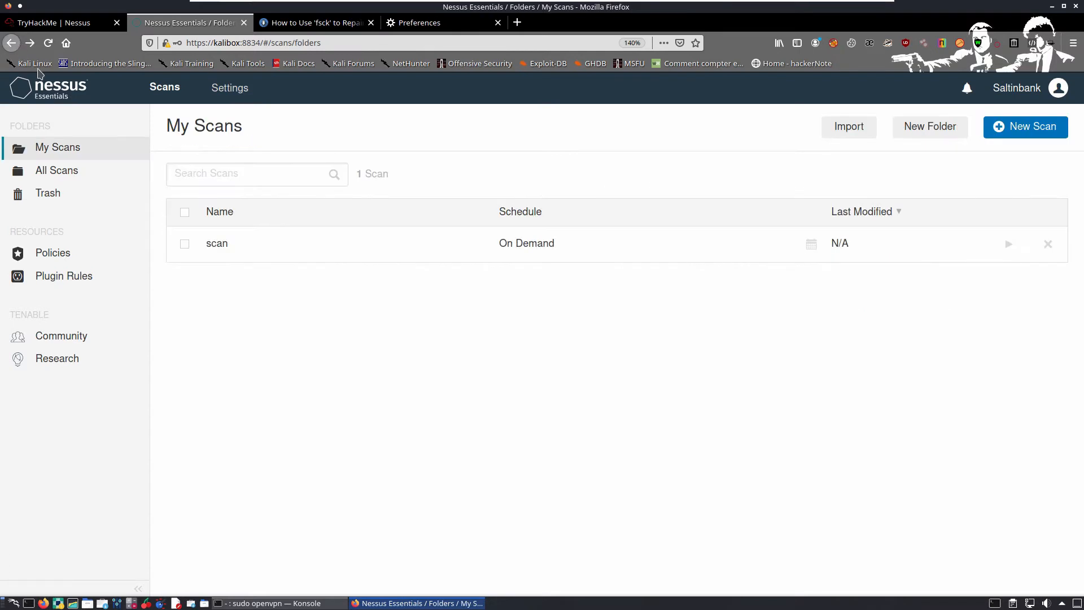
{"action": "left_click", "coordinate": [1008, 244]}
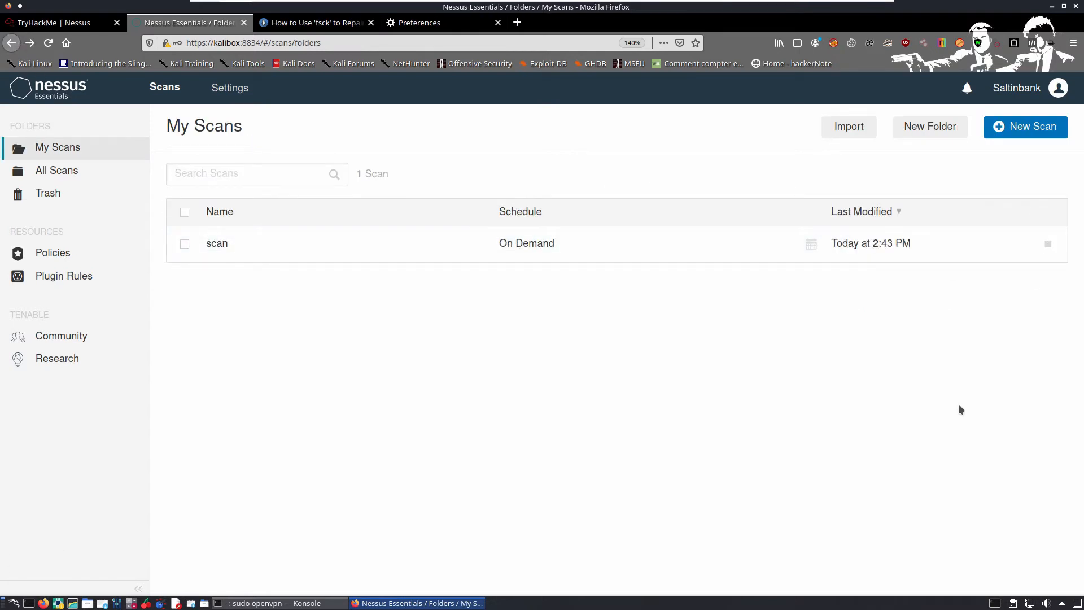
Step: Open the running scan to check its hosts and severity chart, and view its list of vulnerabilities
{"action": "left_click", "coordinate": [567, 242]}
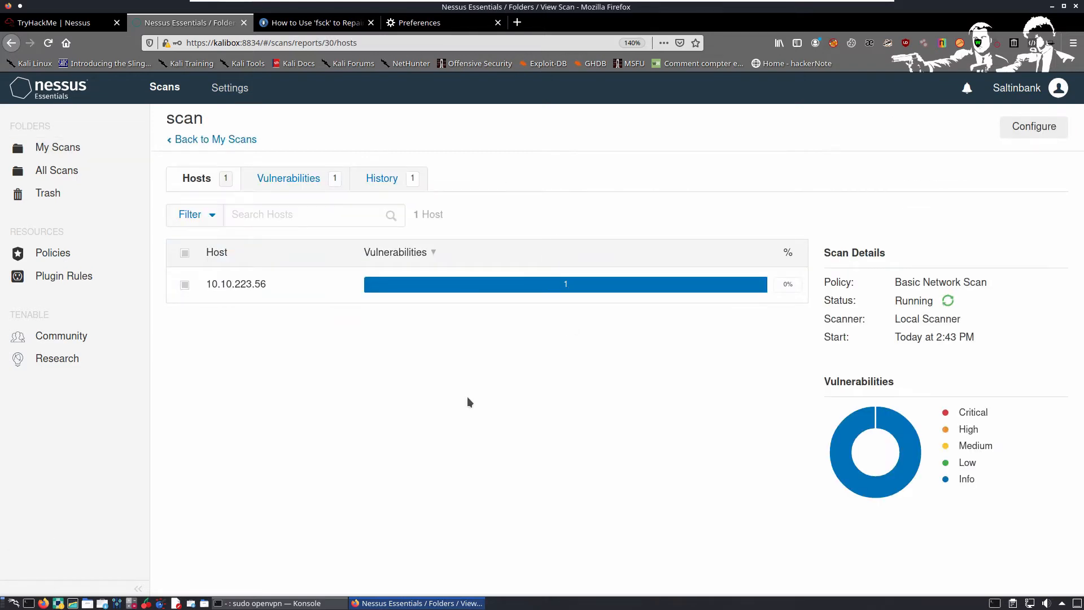
{"action": "mouse_move", "coordinate": [915, 479]}
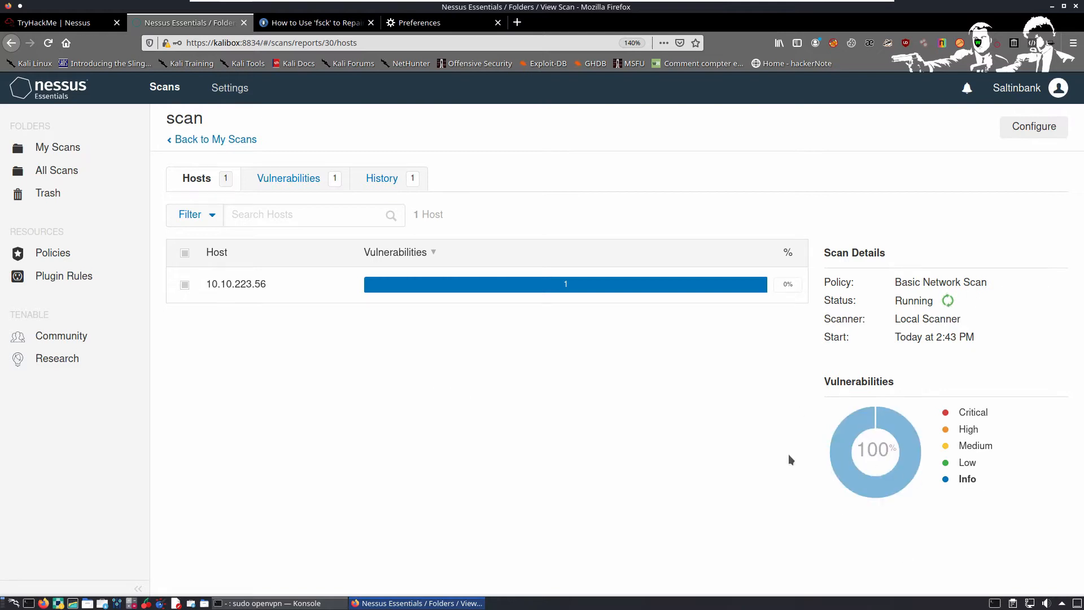
{"action": "left_click", "coordinate": [333, 187]}
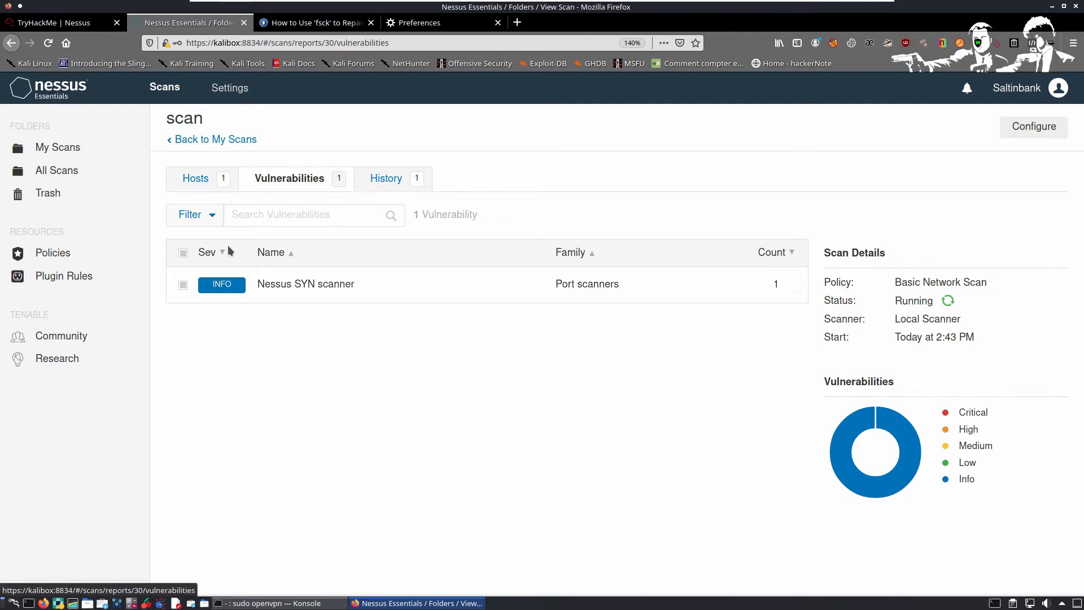
Step: Open the Nessus SYN scanner finding and read its description of half-open port scanning and the possible firewall side effects
{"action": "left_click", "coordinate": [342, 288]}
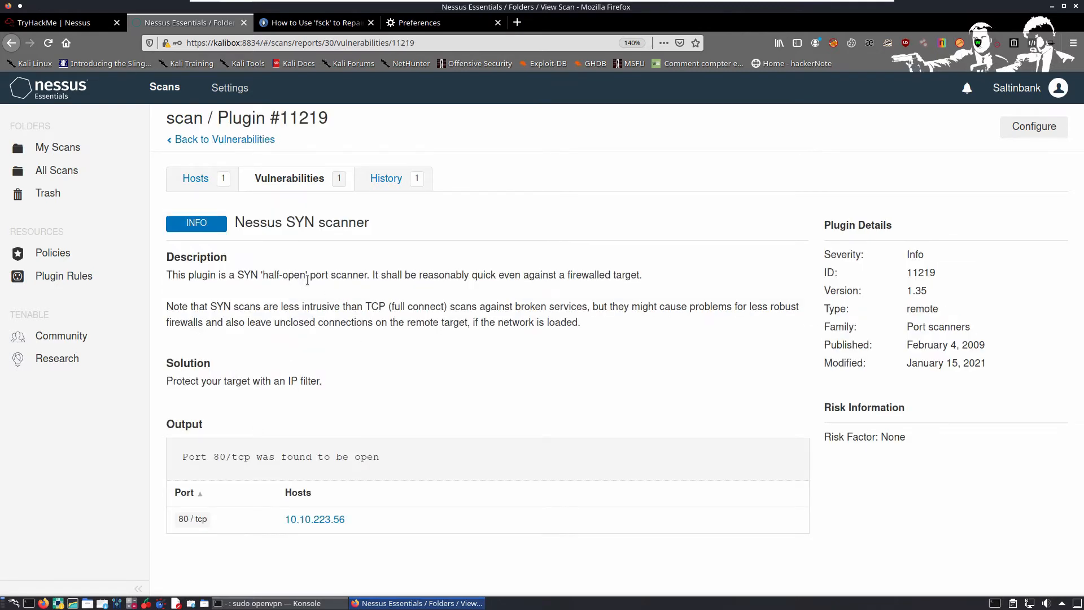
{"action": "left_click_drag", "start_coordinate": [167, 275], "coordinate": [679, 273]}
{"action": "left_click", "coordinate": [247, 301]}
{"action": "left_click_drag", "start_coordinate": [239, 279], "coordinate": [400, 281]}
{"action": "left_click", "coordinate": [360, 315]}
{"action": "mouse_move", "coordinate": [225, 322]}
{"action": "left_mouse_down"}
{"action": "mouse_move", "coordinate": [350, 519]}
{"action": "mouse_move", "coordinate": [214, 308]}
{"action": "mouse_move", "coordinate": [150, 319]}
{"action": "mouse_move", "coordinate": [226, 323]}
{"action": "left_mouse_up"}
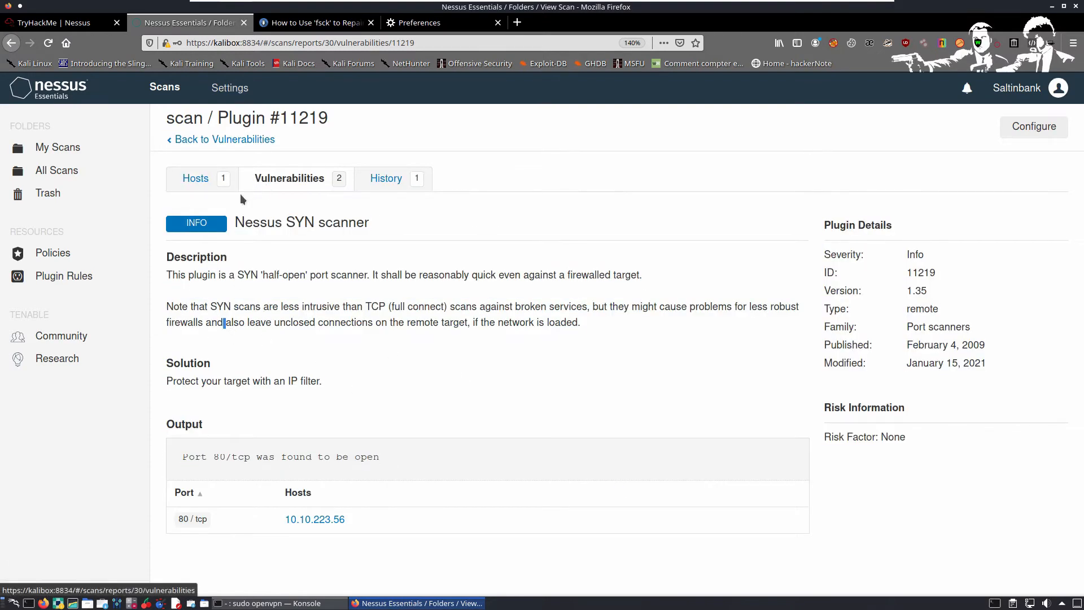
Step: Open the Traceroute Information finding from the scan's vulnerabilities, read its description, and view the scan's host list
{"action": "left_click", "coordinate": [279, 179]}
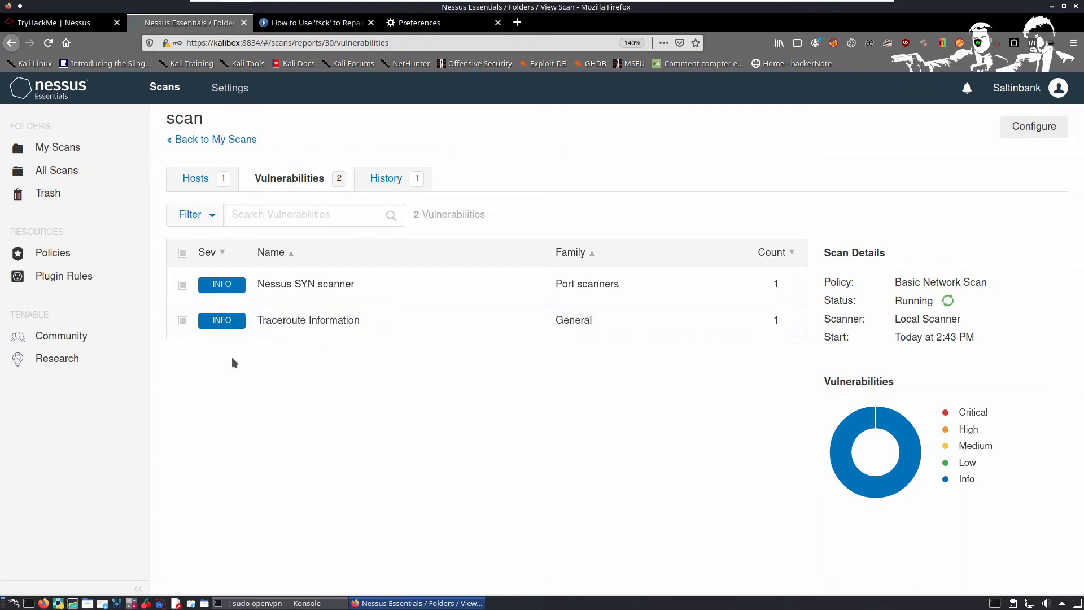
{"action": "left_click", "coordinate": [309, 322]}
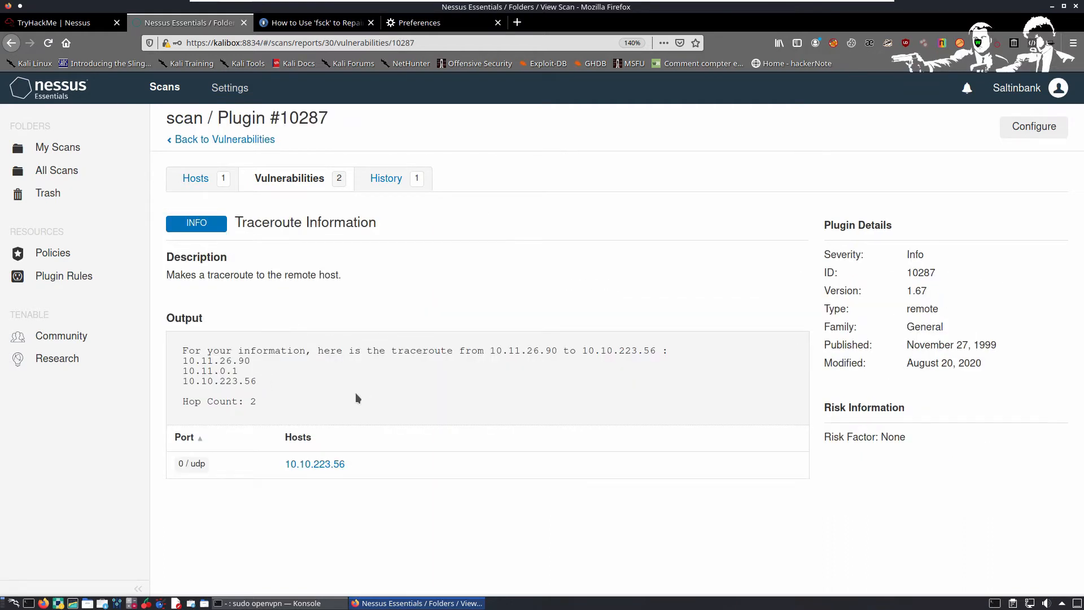
{"action": "left_click_drag", "start_coordinate": [356, 394], "coordinate": [181, 330]}
{"action": "left_click_drag", "start_coordinate": [181, 275], "coordinate": [341, 275]}
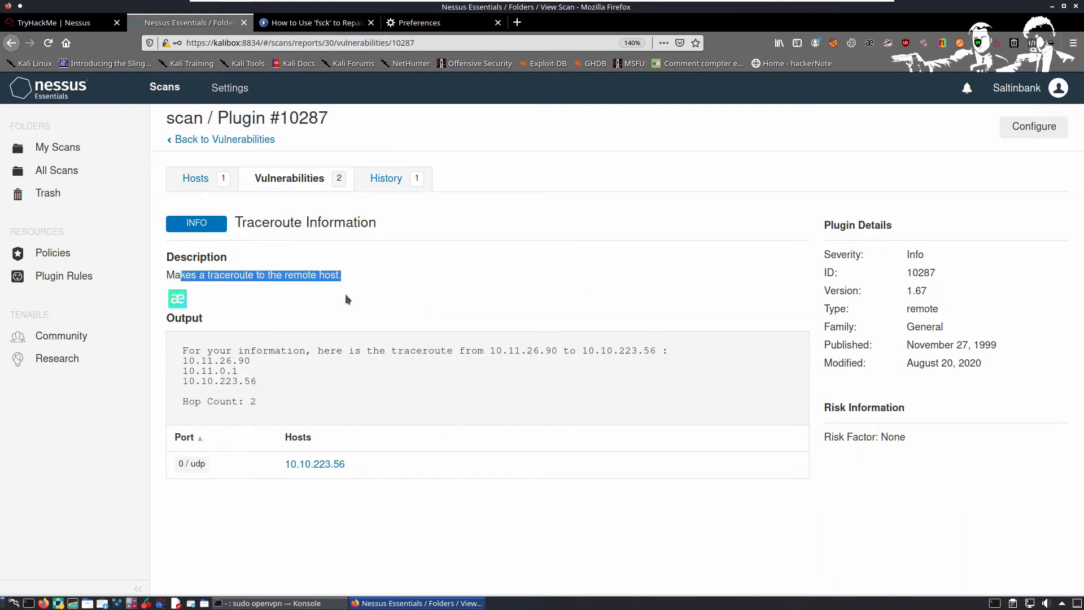
{"action": "left_click", "coordinate": [195, 179]}
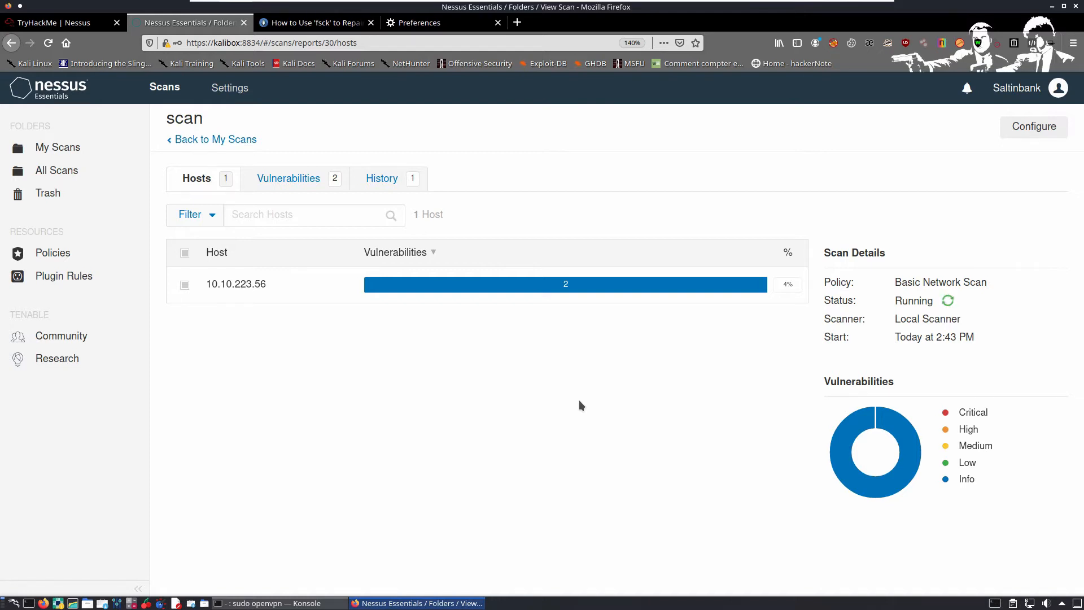
Step: Switch to the TryHackMe room and submit "schedule" as the answer about the BASIC option for setting a scan time
{"action": "left_click", "coordinate": [65, 23]}
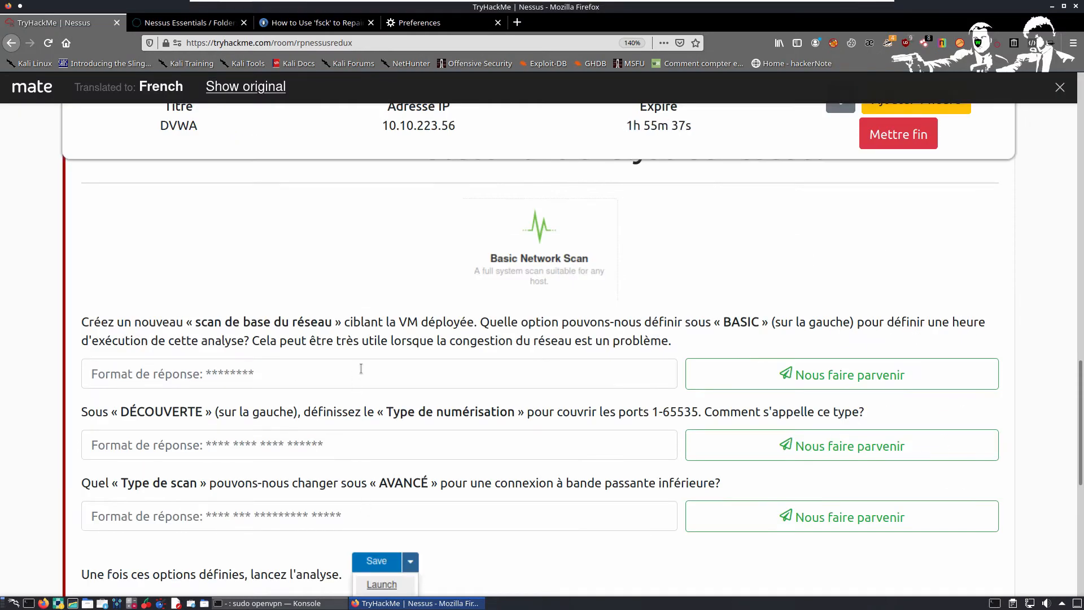
{"action": "left_click", "coordinate": [286, 380]}
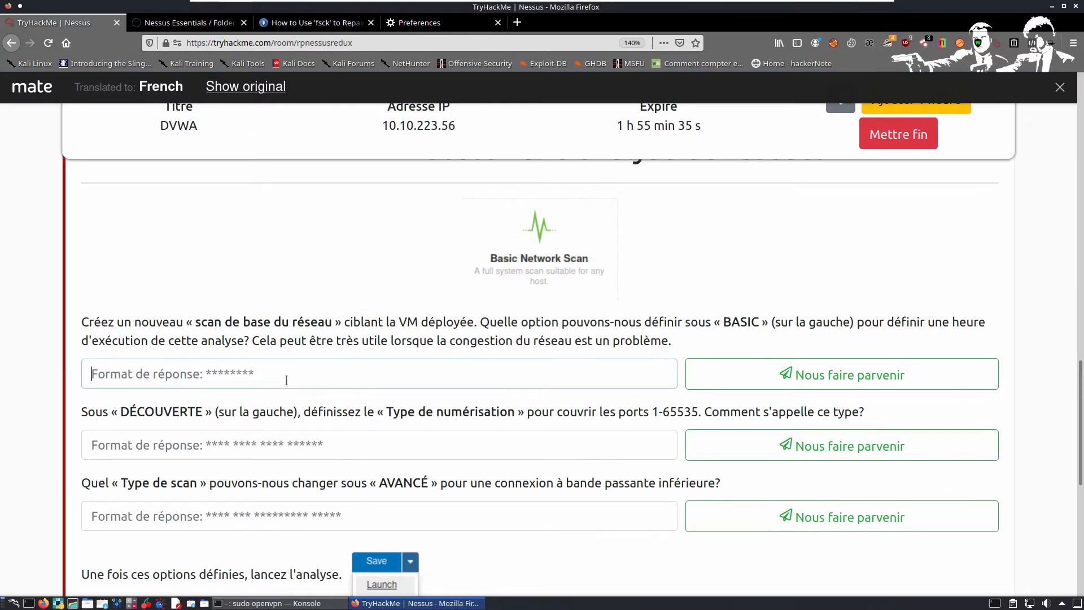
{"action": "type", "text": "schedu"}
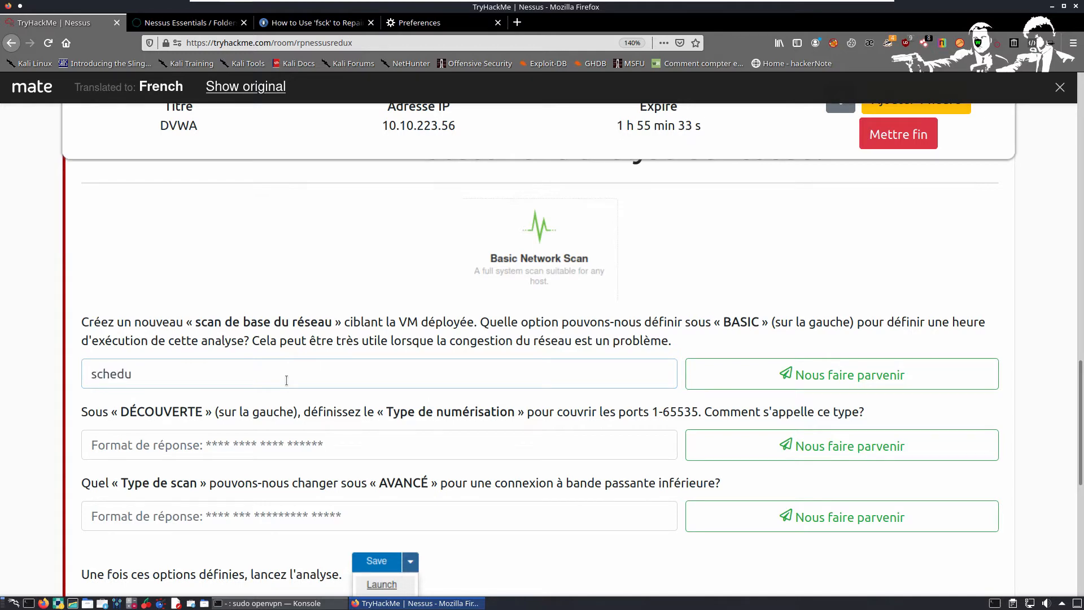
{"action": "type", "text": "le"}
{"action": "key", "text": "Return"}
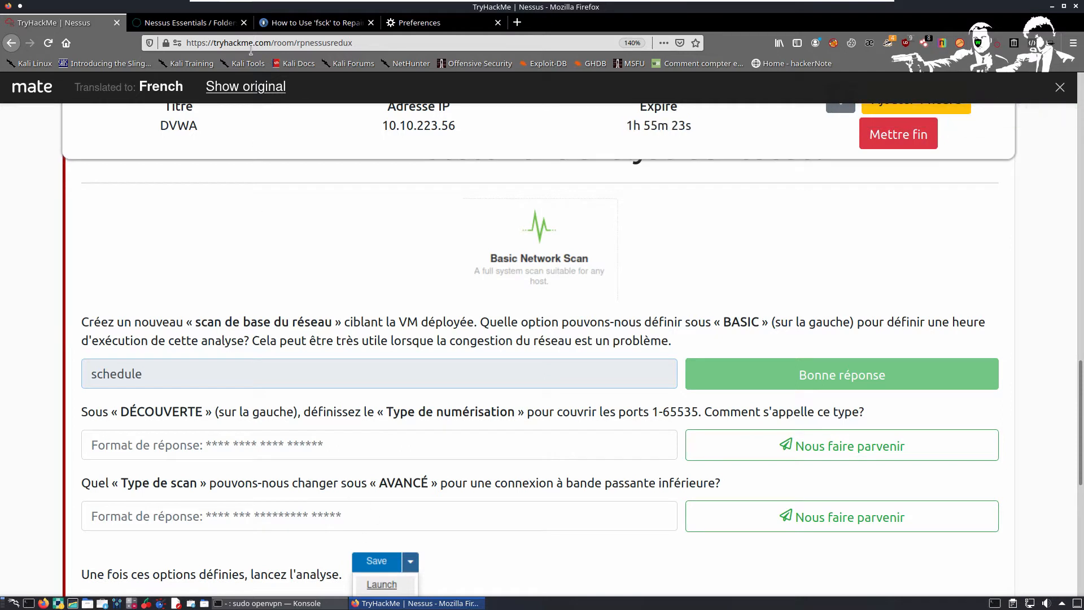
Step: Switch back to Nessus and start a new Basic Network Scan named "scan 2" targeting 10.10.223.56
{"action": "left_click", "coordinate": [189, 25]}
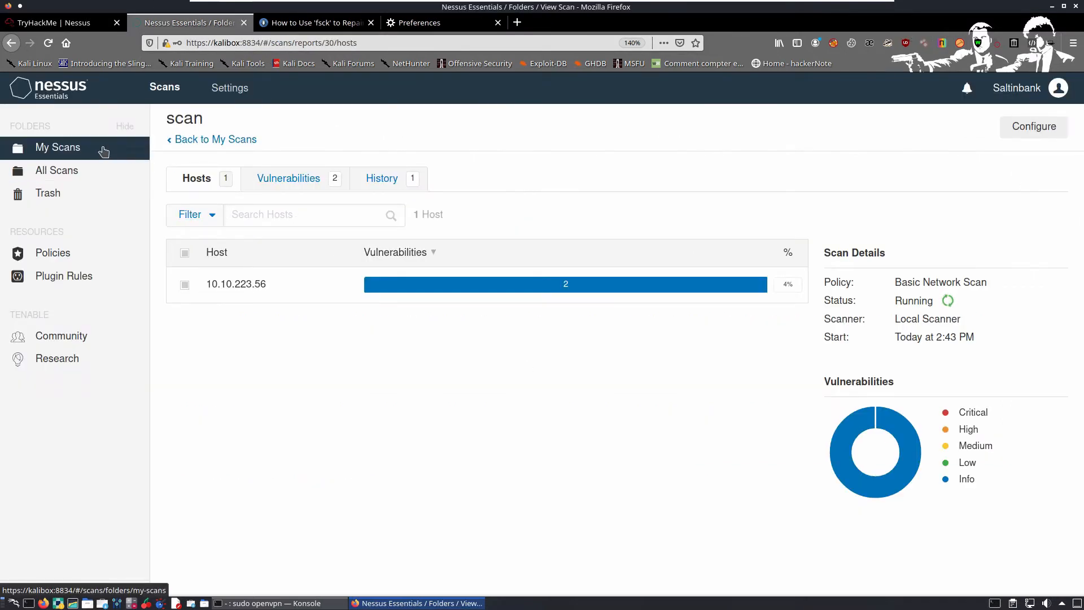
{"action": "left_click", "coordinate": [54, 149]}
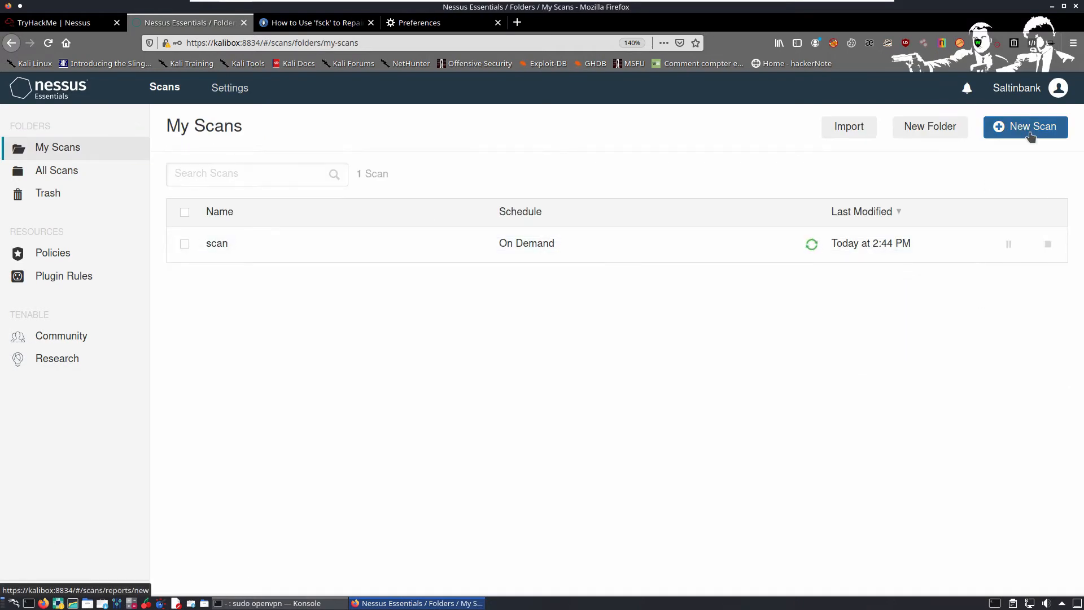
{"action": "left_click", "coordinate": [1020, 128]}
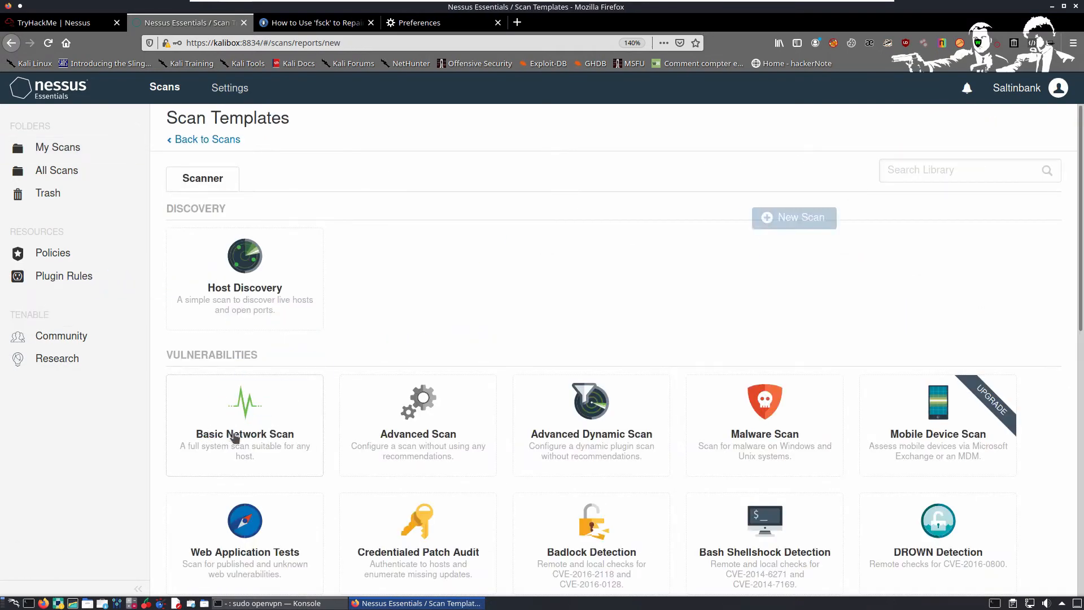
{"action": "left_click", "coordinate": [265, 410]}
{"action": "left_click", "coordinate": [576, 432]}
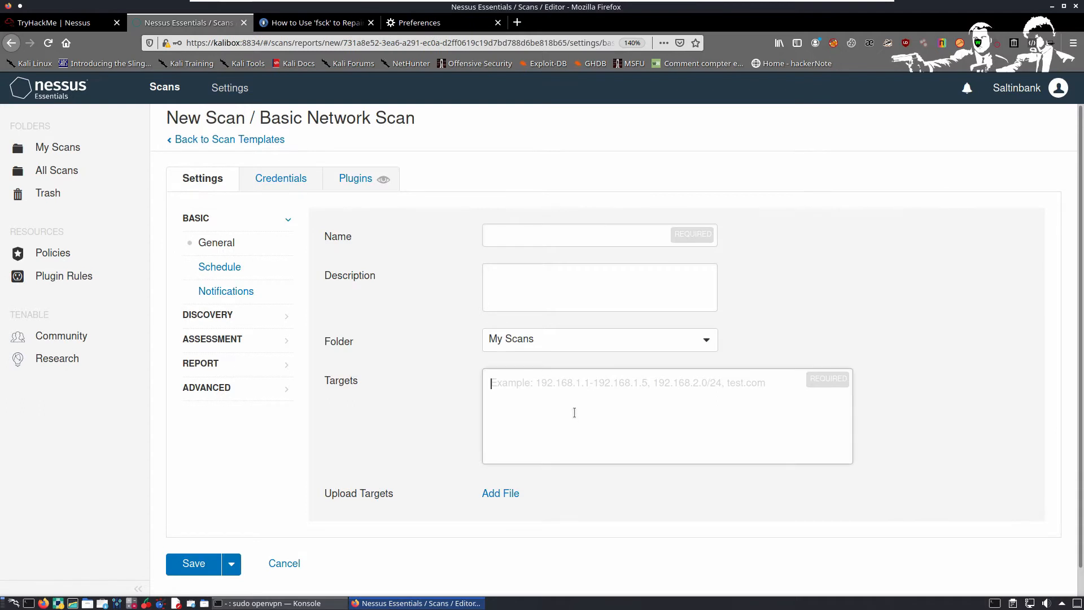
{"action": "type", "text": "10.10.223.56"}
{"action": "left_click", "coordinate": [542, 234]}
{"action": "type", "text": "sc"}
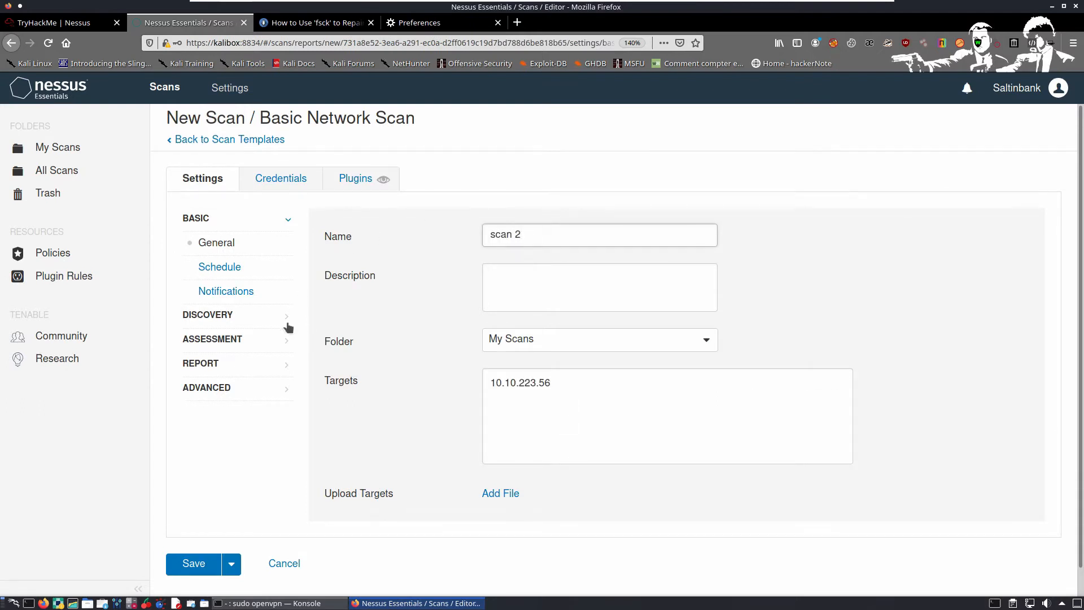
Step: Check the TryHackMe question on covering ports 1-65535, and set the new Nessus scan's discovery scan type to Custom
{"action": "left_click", "coordinate": [262, 321]}
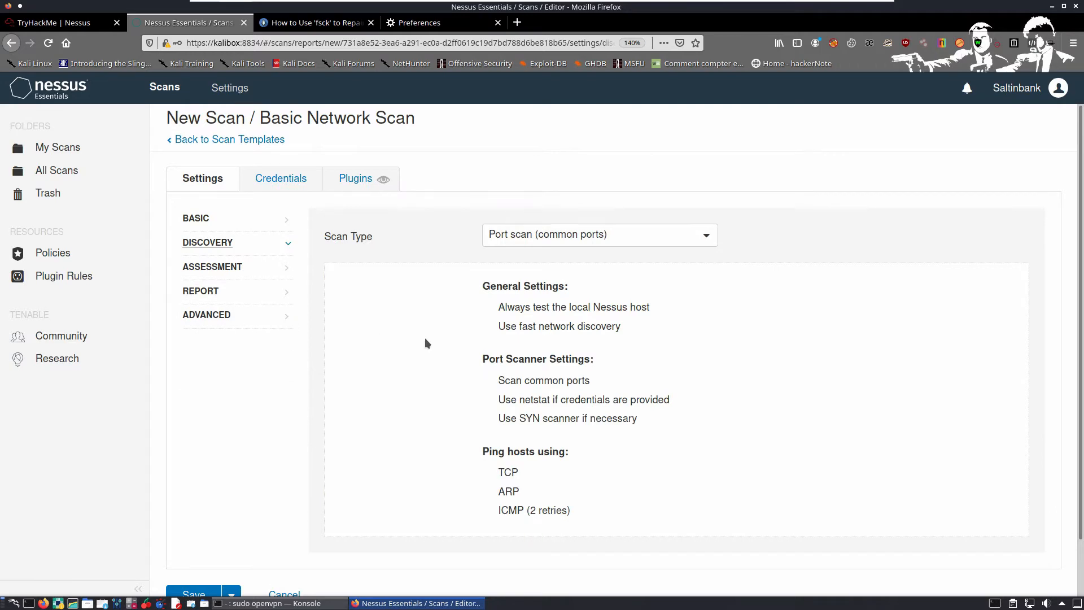
{"action": "key", "text": "alt+Tab"}
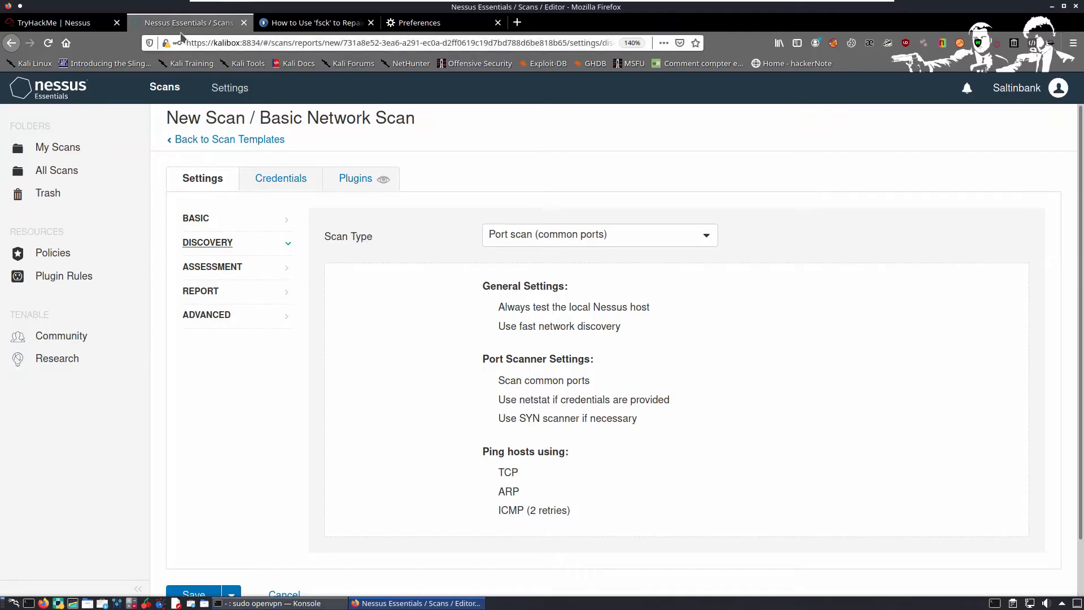
{"action": "left_click", "coordinate": [57, 23]}
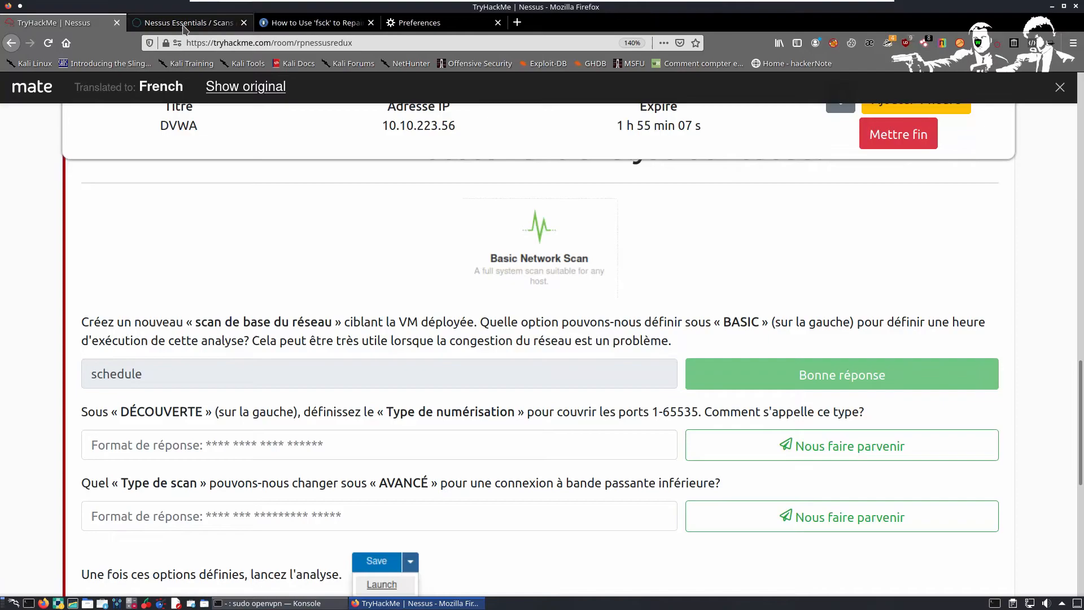
{"action": "left_click", "coordinate": [184, 25]}
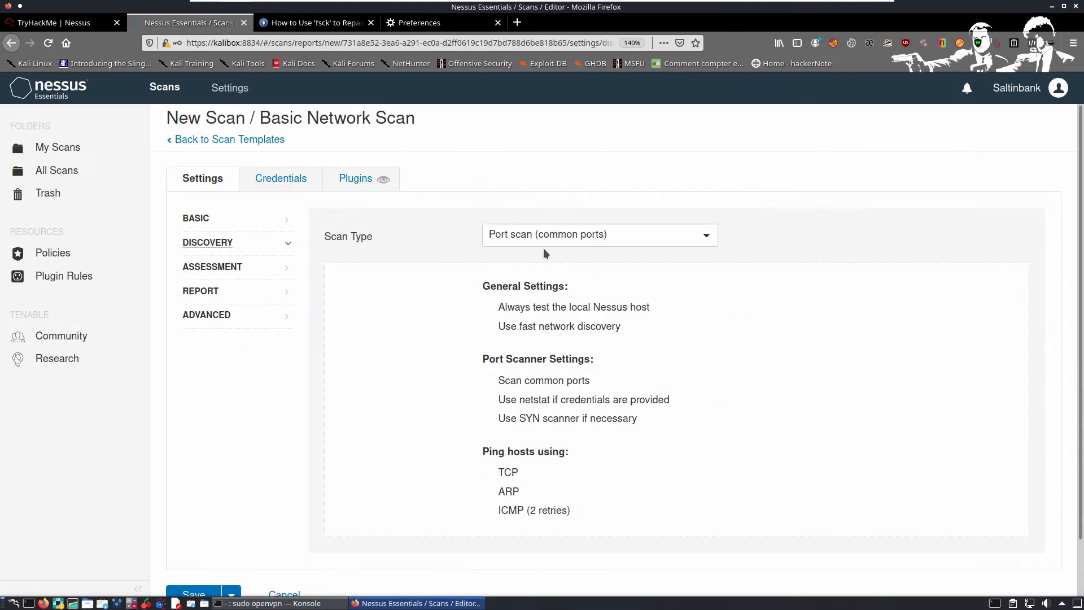
{"action": "left_click", "coordinate": [543, 237]}
{"action": "left_click", "coordinate": [528, 303]}
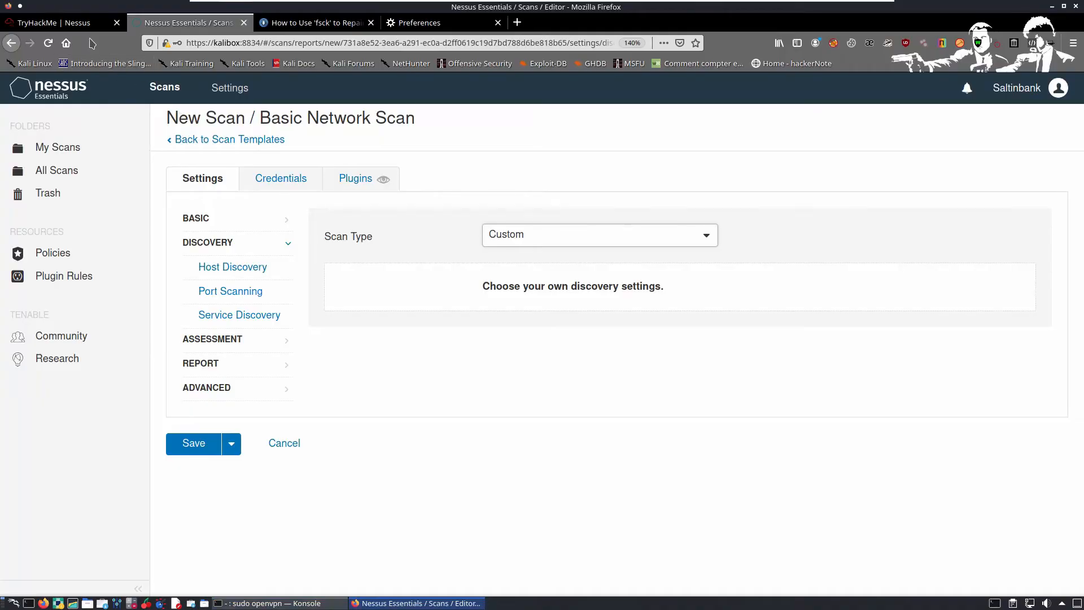
Step: Show the TryHackMe page in its original language, check Nessus's discovery scan types, and submit "port scan (all ports)" for the DISCOVERY question
{"action": "key", "text": "ctrl+Page_Up"}
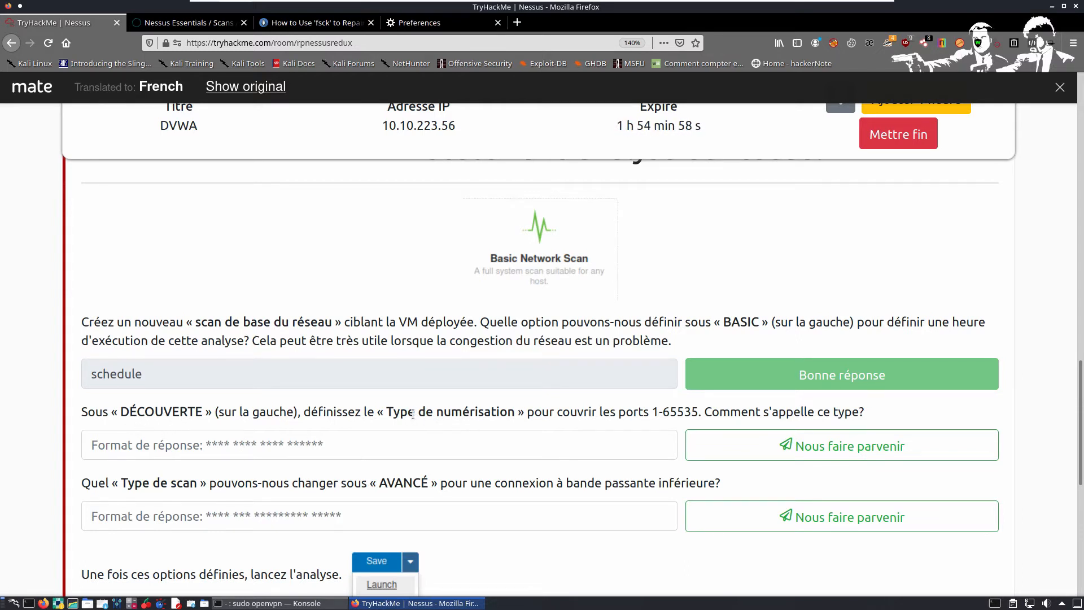
{"action": "left_click", "coordinate": [248, 89]}
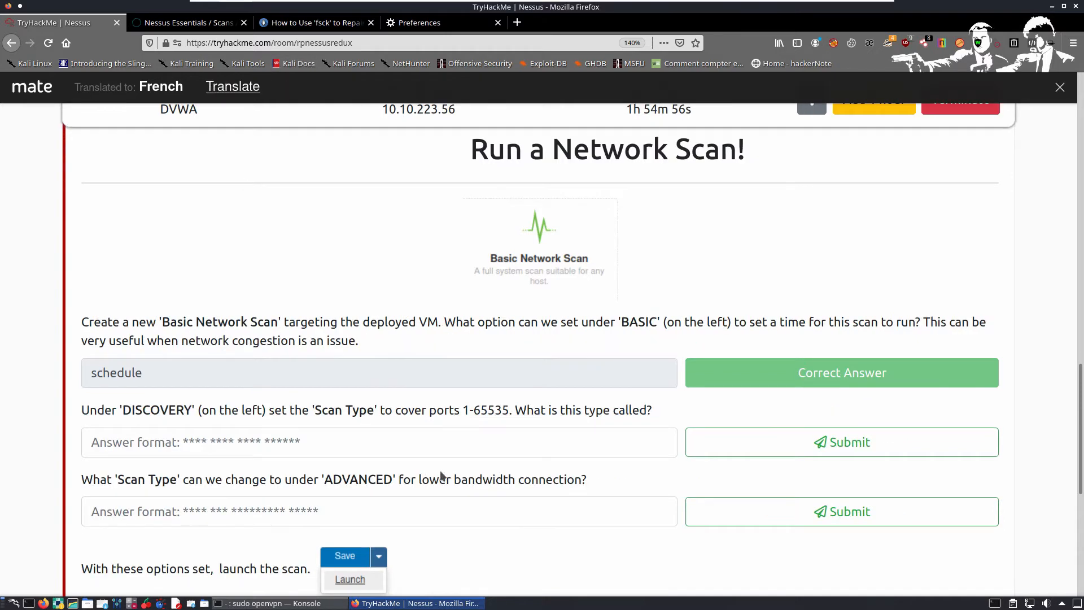
{"action": "left_click_drag", "start_coordinate": [289, 409], "coordinate": [82, 409]}
{"action": "key", "text": "ctrl+Tab"}
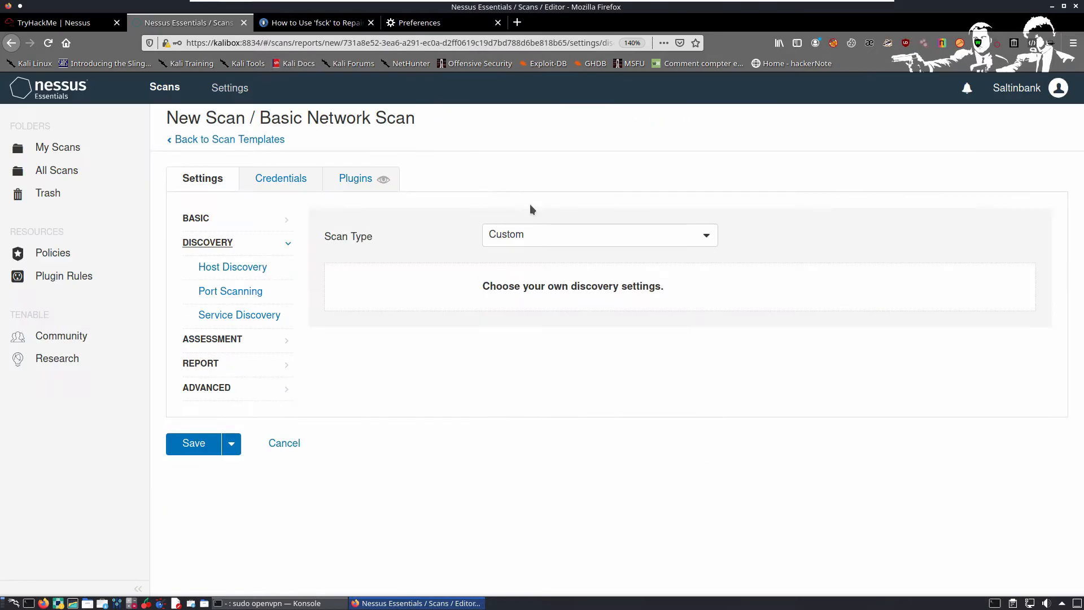
{"action": "left_click", "coordinate": [538, 239]}
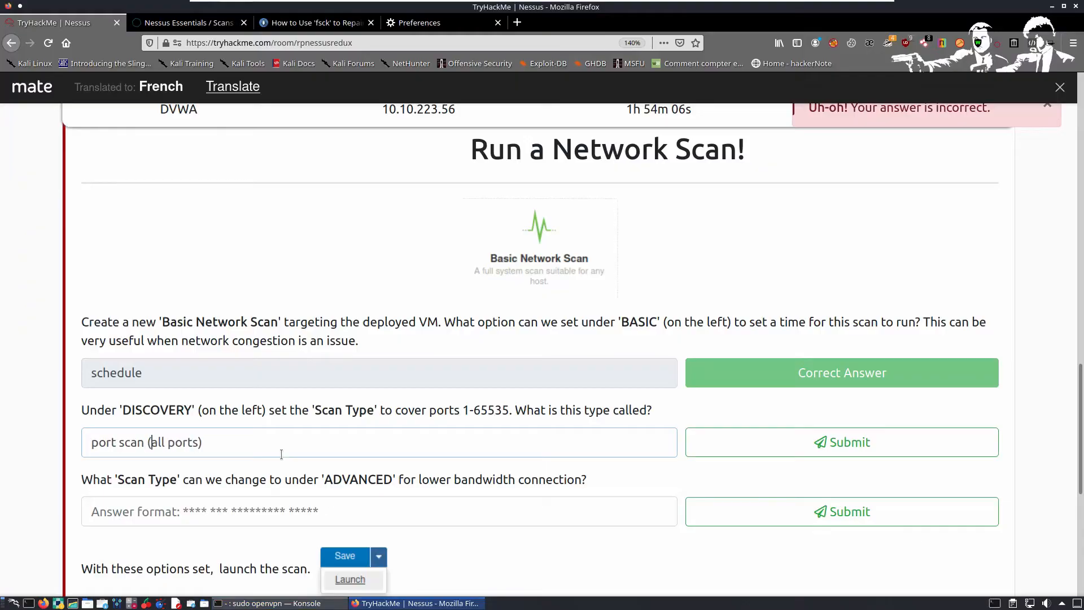
{"action": "key", "text": "Return"}
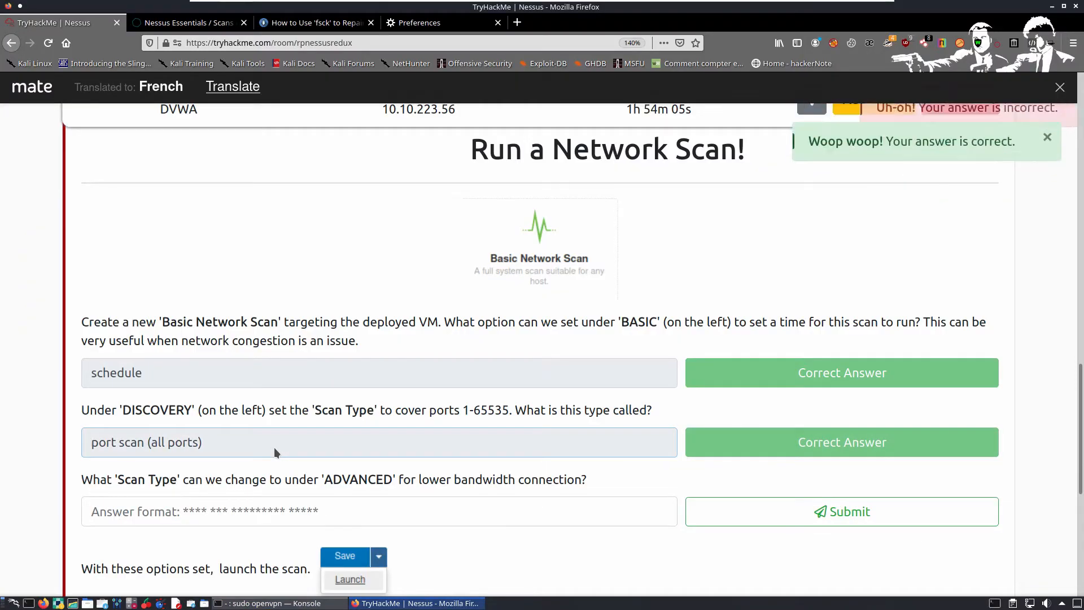
Step: Read the TryHackMe question on lower bandwidth connections and examine the scan types in the new Nessus scan's advanced settings
{"action": "scroll", "coordinate": [345, 361], "scroll_direction": "down", "scroll_amount": 2}
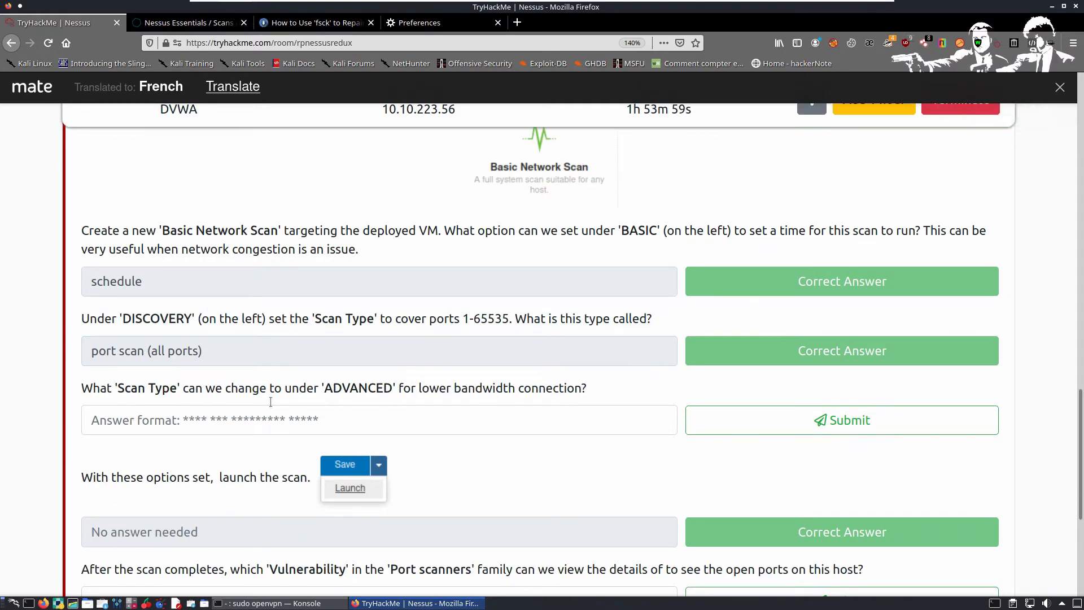
{"action": "left_click_drag", "start_coordinate": [268, 395], "coordinate": [587, 390]}
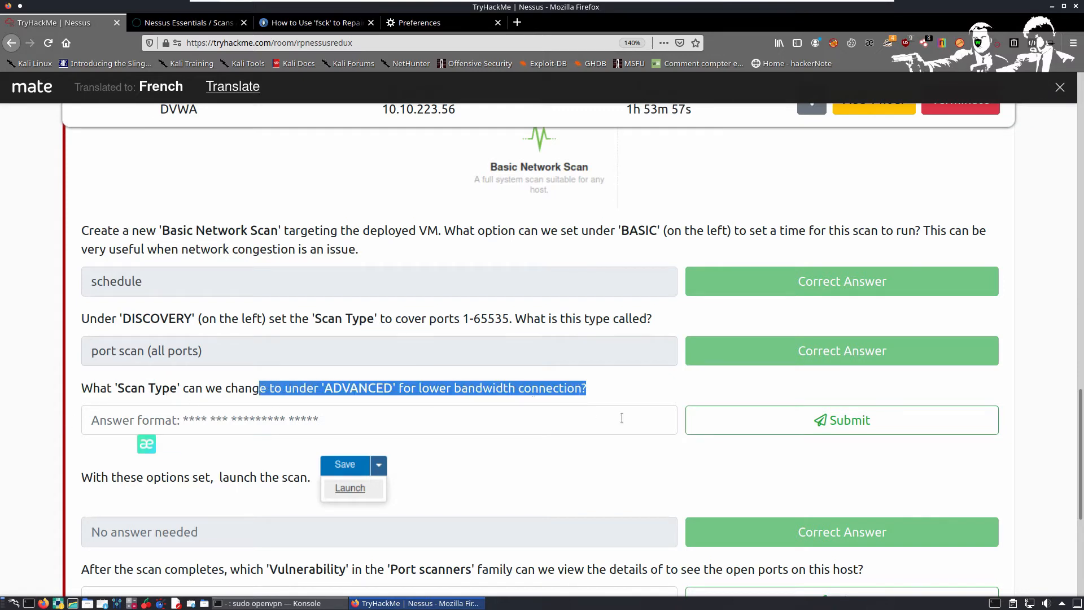
{"action": "left_click", "coordinate": [347, 395]}
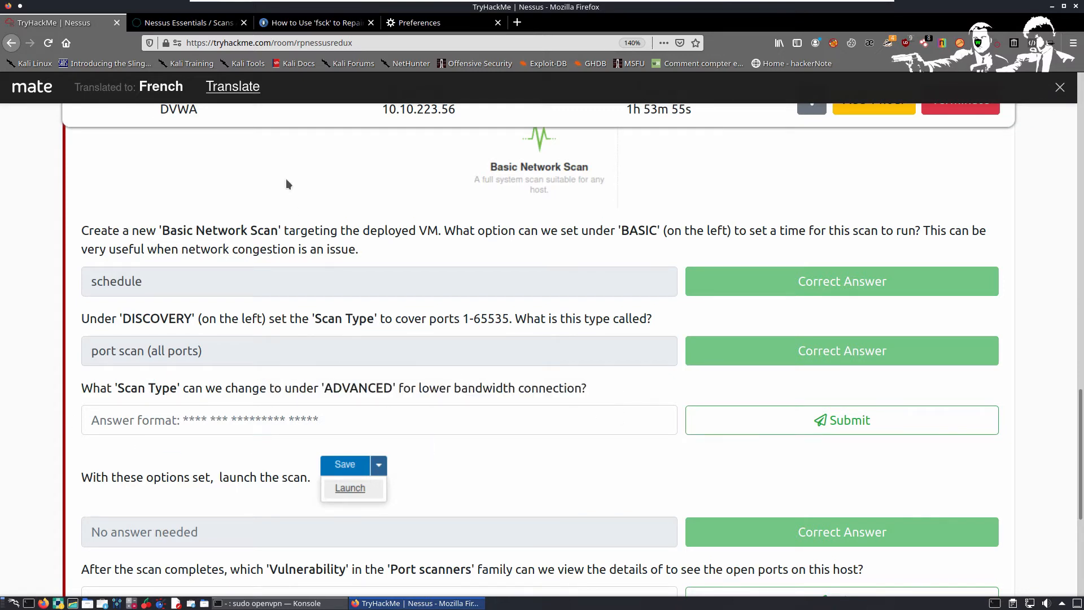
{"action": "left_click", "coordinate": [189, 22]}
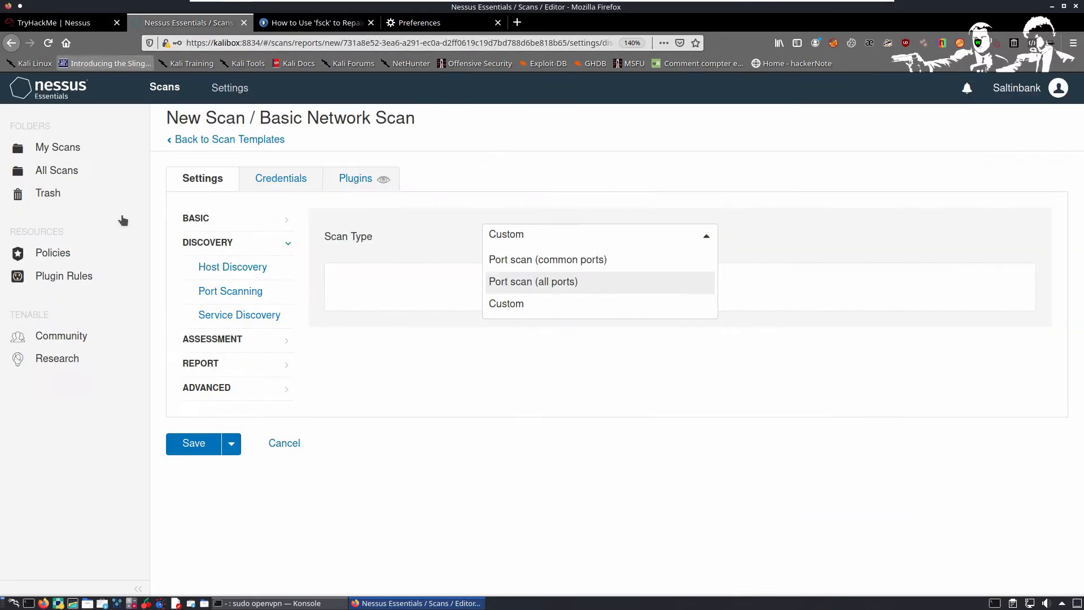
{"action": "left_click", "coordinate": [211, 383]}
{"action": "left_click", "coordinate": [538, 241]}
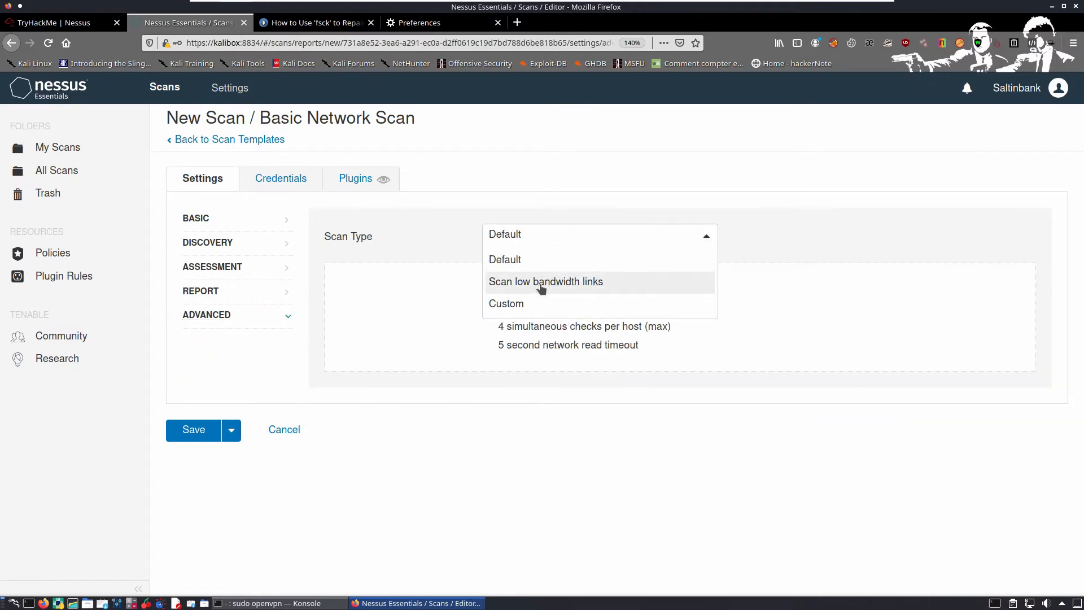
{"action": "left_click", "coordinate": [426, 529]}
{"action": "key", "text": "alt+Tab"}
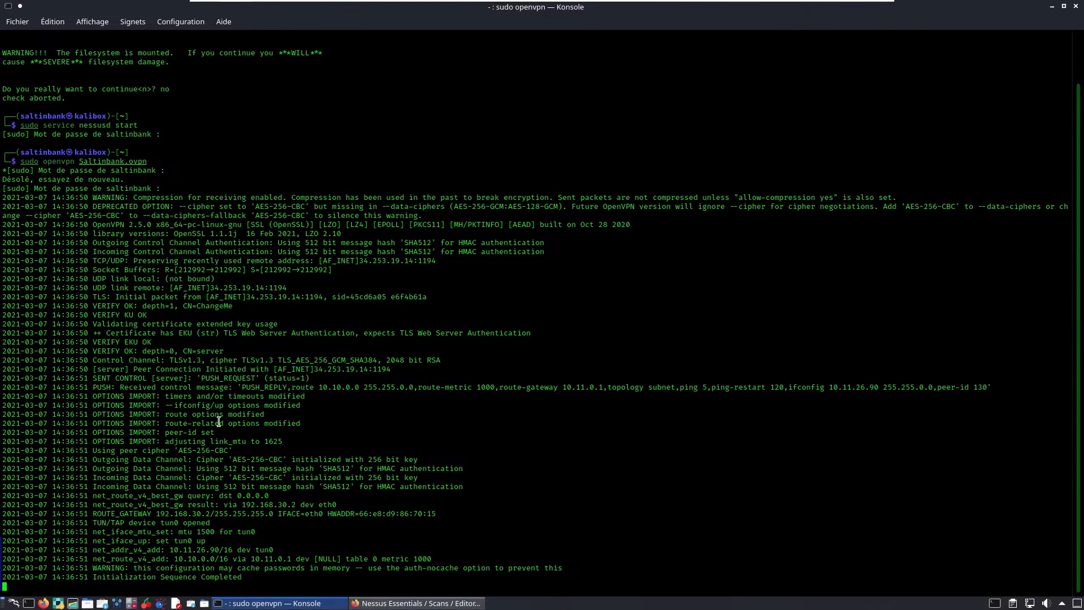
{"action": "key", "text": "alt+Tab"}
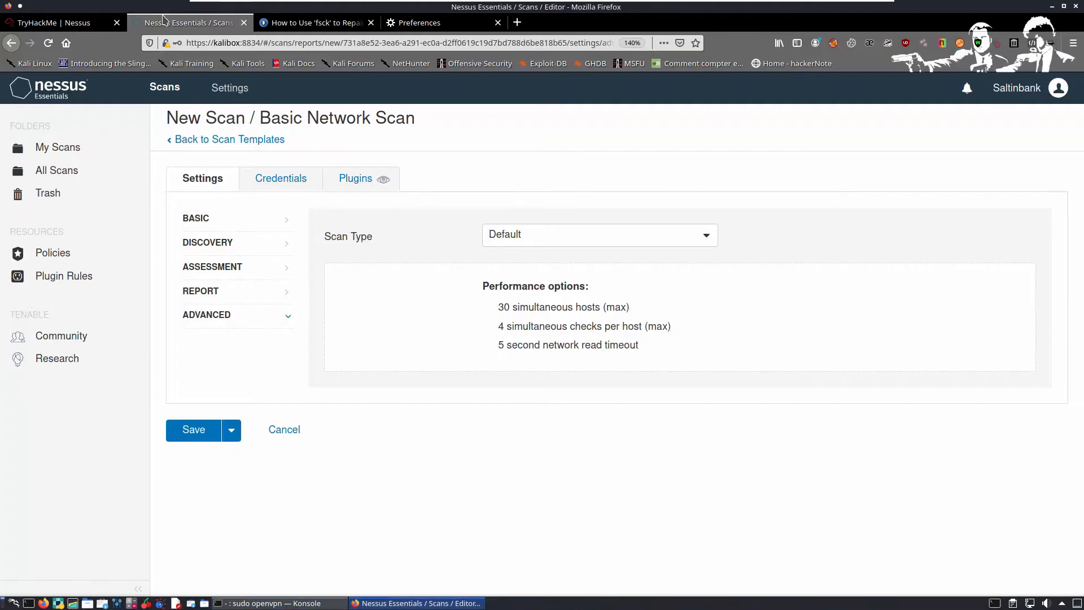
Step: Switch to the TryHackMe room and submit "scan low bandwidth links" as the answer to the ADVANCED scan type question
{"action": "left_click", "coordinate": [68, 23]}
{"action": "left_click", "coordinate": [264, 422]}
{"action": "type", "text": "scan low bandwidth links"}
{"action": "scroll", "coordinate": [304, 396], "scroll_direction": "down", "scroll_amount": 2}
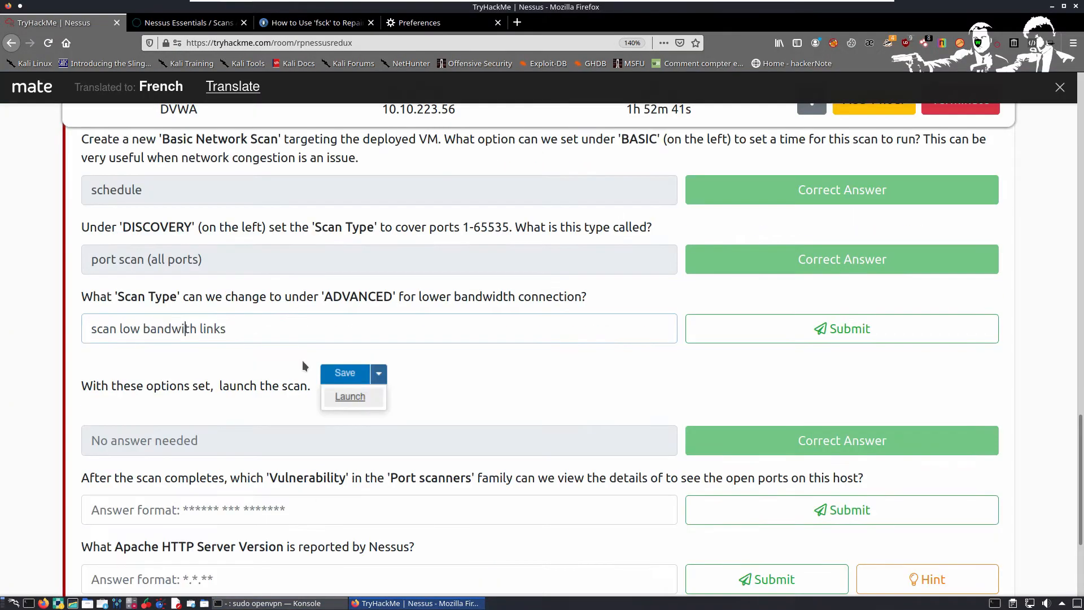
{"action": "key", "text": "Return"}
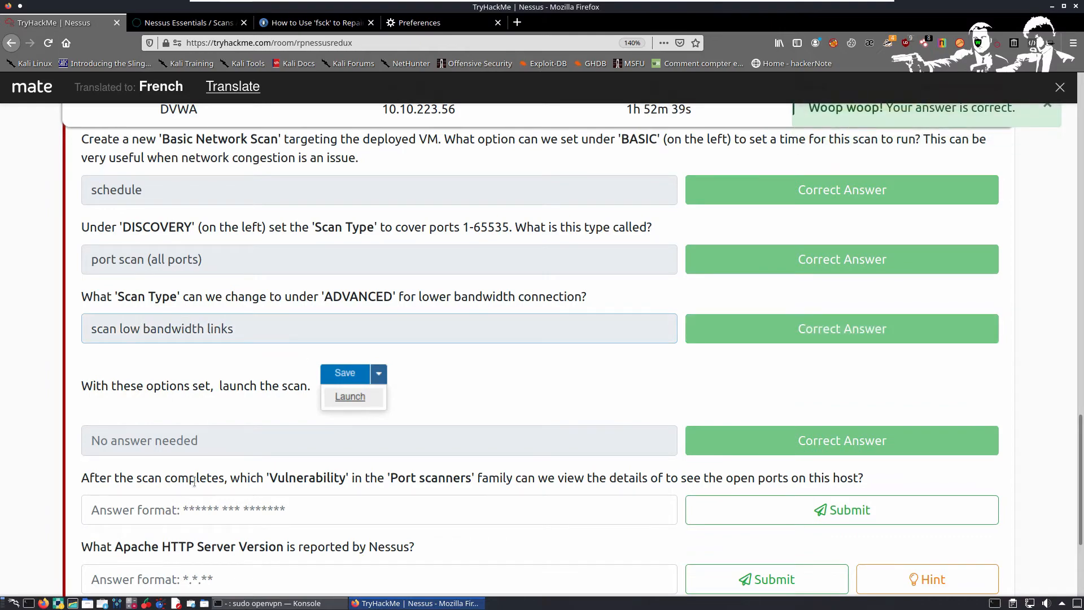
{"action": "scroll", "coordinate": [194, 468], "scroll_direction": "down", "scroll_amount": 2}
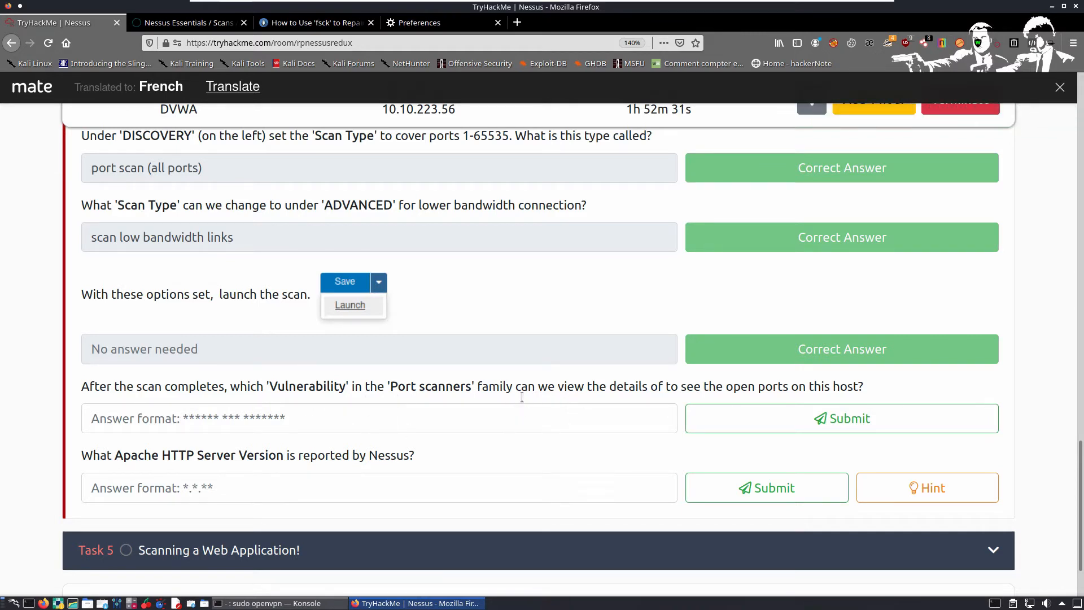
Step: Read the TryHackMe question on the Port scanners family, and examine host 10.10.223.56's vulnerabilities in Nessus, including the ICMP timestamp finding's details
{"action": "left_click_drag", "start_coordinate": [522, 396], "coordinate": [926, 394]}
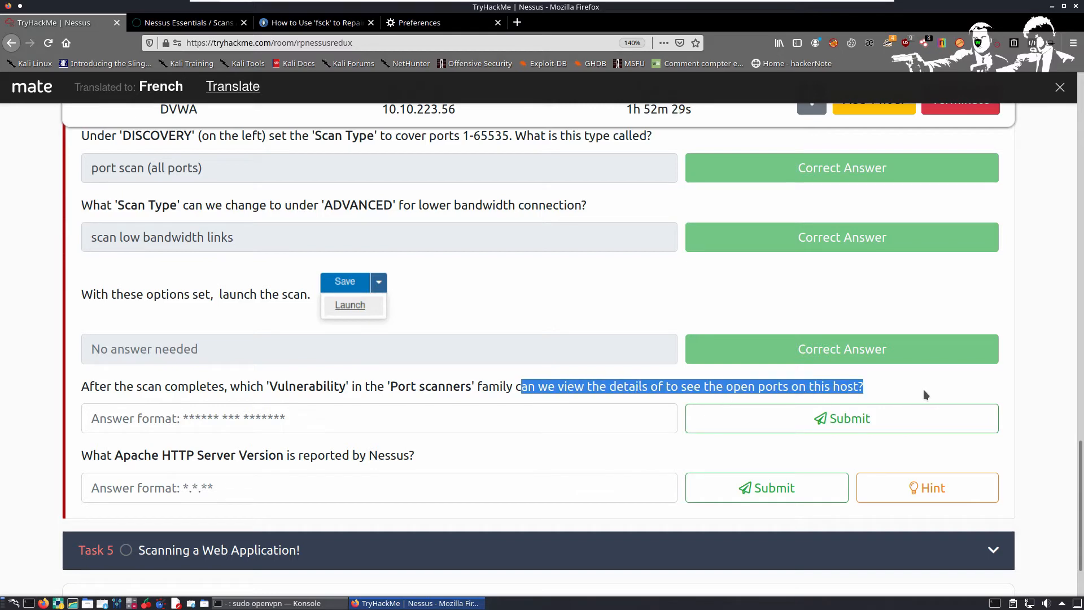
{"action": "left_click", "coordinate": [218, 25]}
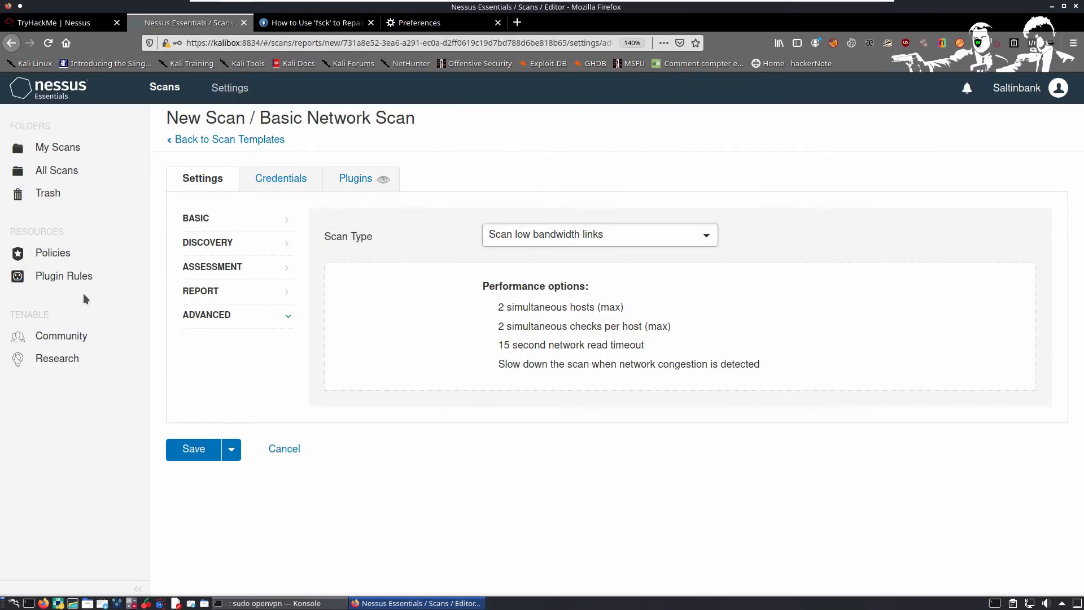
{"action": "left_click", "coordinate": [76, 158]}
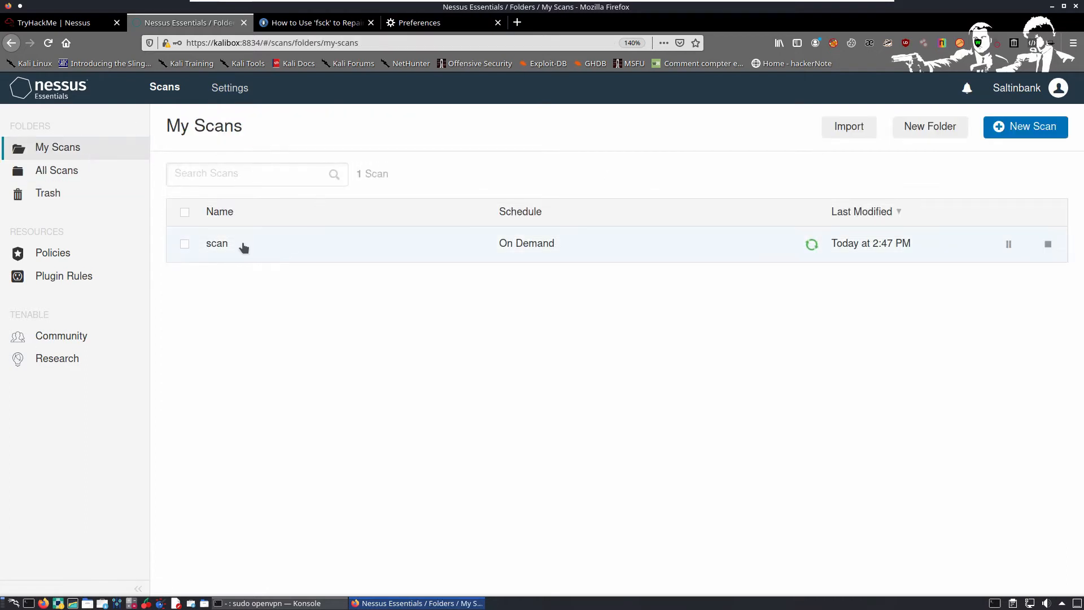
{"action": "left_click", "coordinate": [232, 253]}
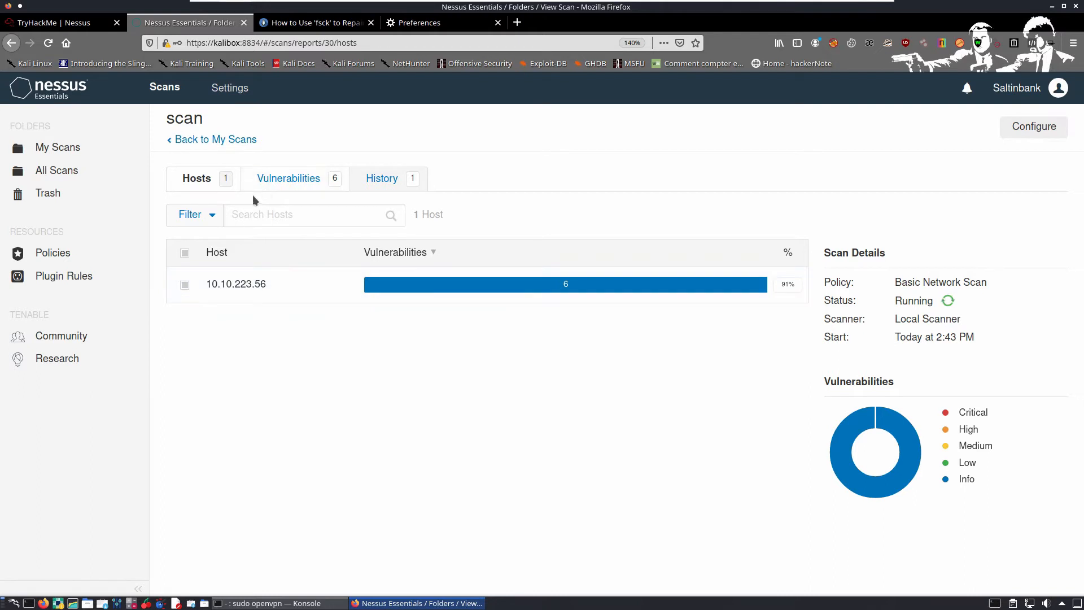
{"action": "left_click", "coordinate": [246, 287]}
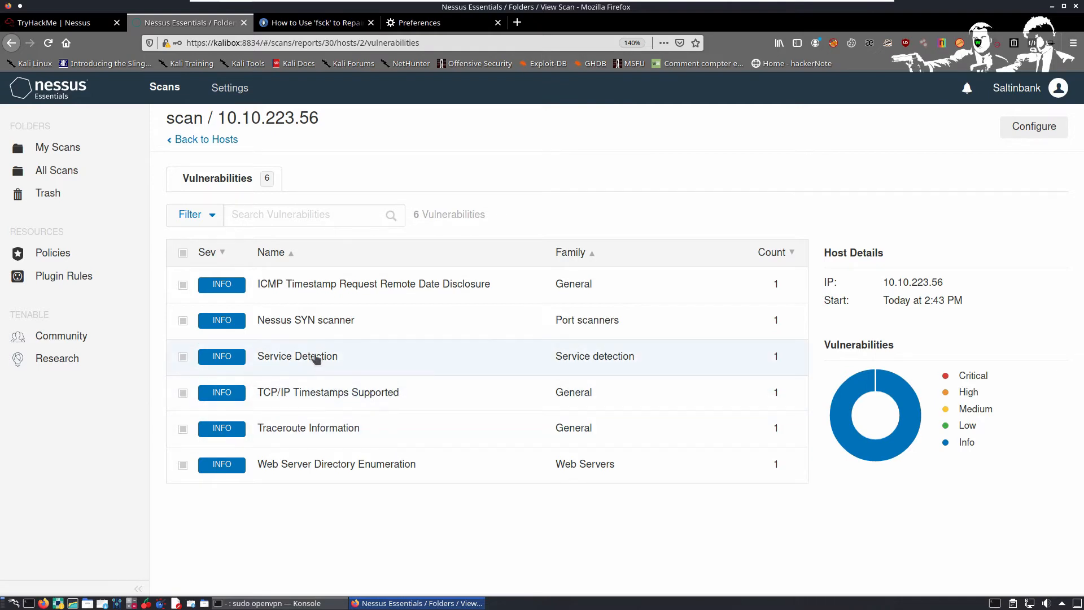
{"action": "left_click", "coordinate": [361, 289]}
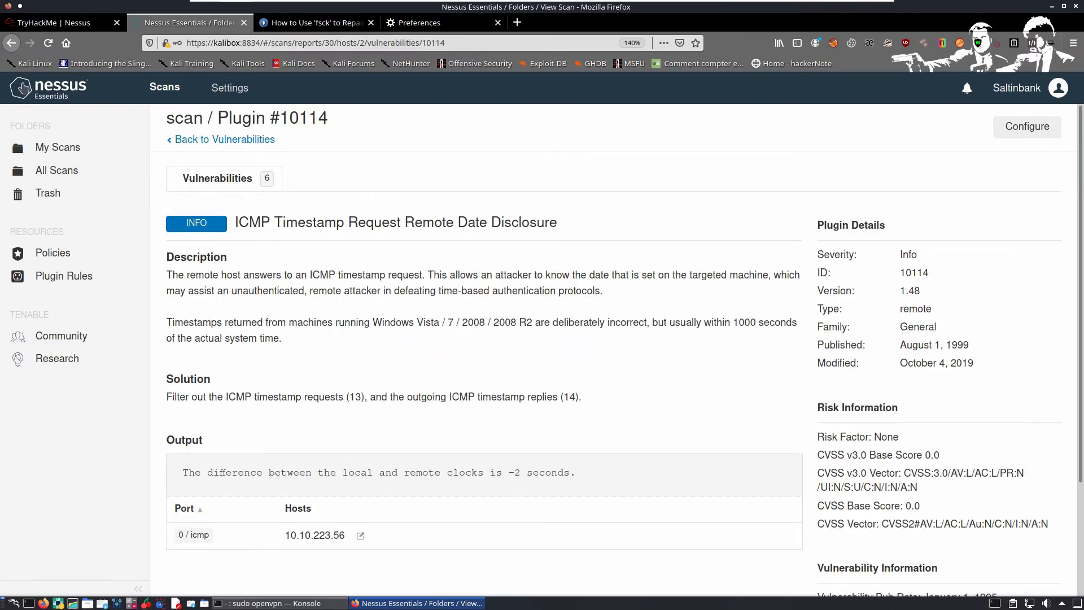
{"action": "left_click", "coordinate": [11, 44]}
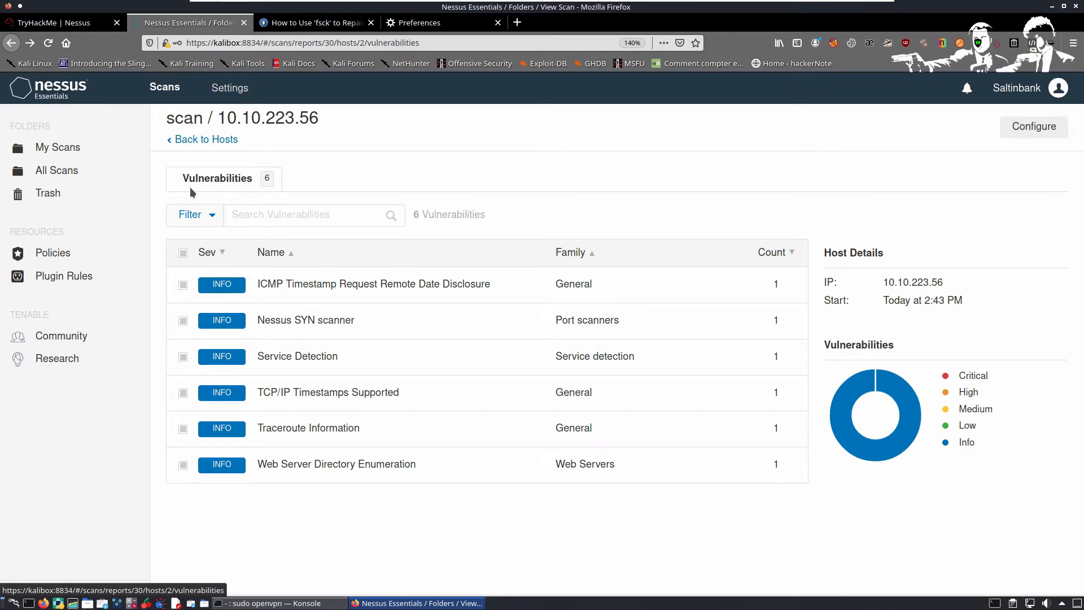
Step: Check the filter options of the host's vulnerability list and of the scan's host list, without applying any filter
{"action": "left_click", "coordinate": [198, 217]}
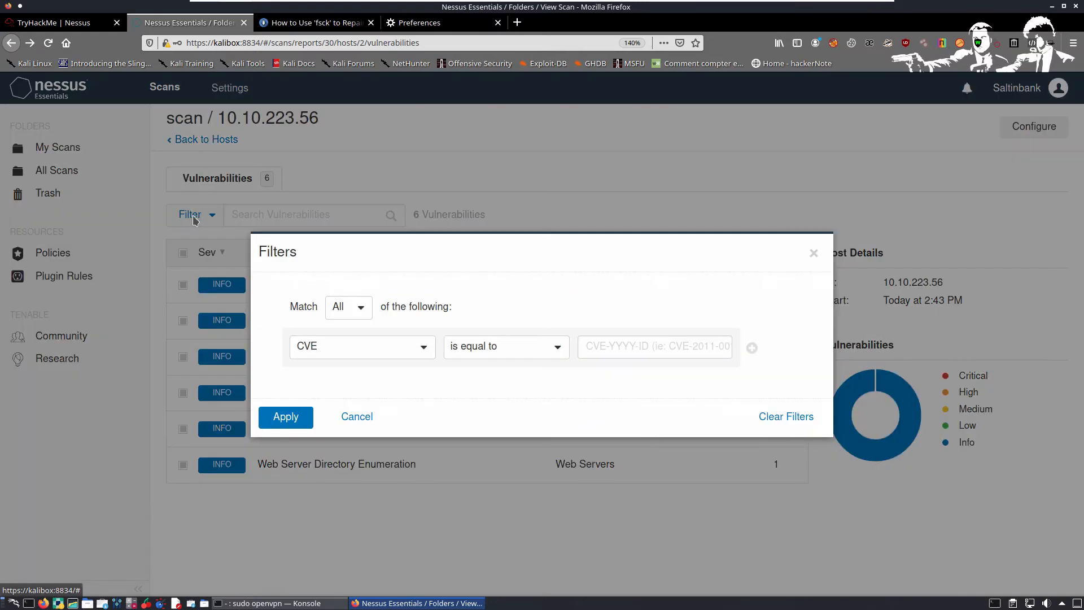
{"action": "left_click", "coordinate": [199, 219]}
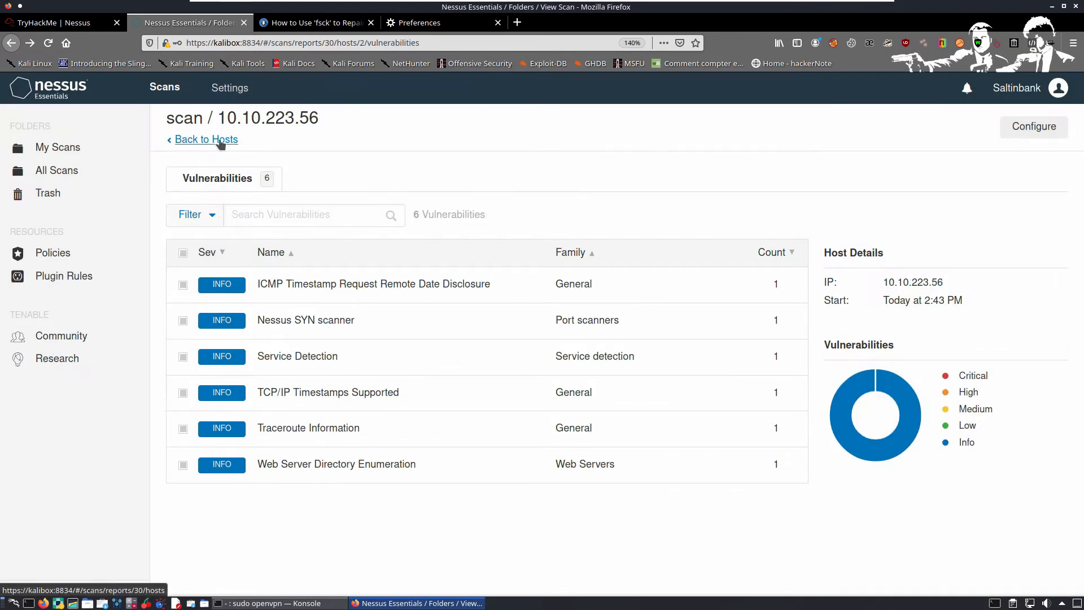
{"action": "left_click", "coordinate": [217, 140]}
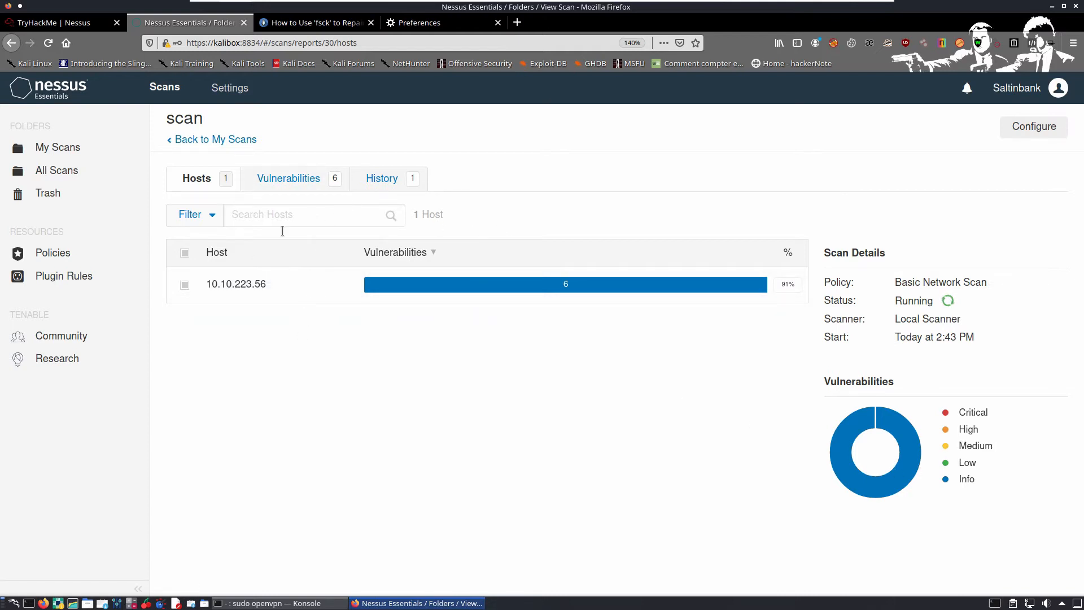
{"action": "left_click", "coordinate": [215, 222]}
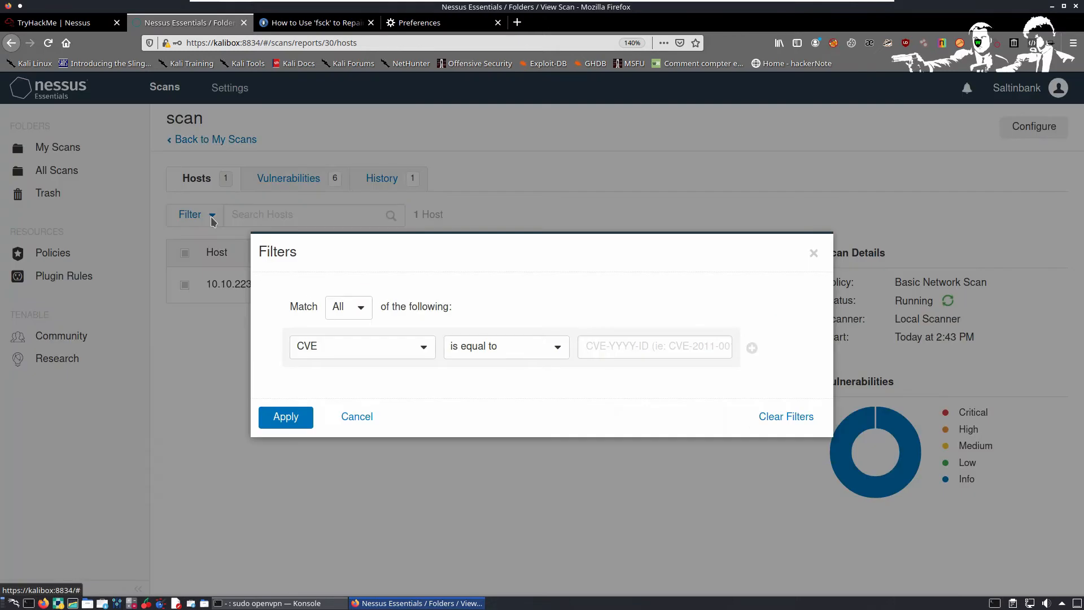
{"action": "left_click", "coordinate": [373, 345]}
{"action": "left_click", "coordinate": [373, 348]}
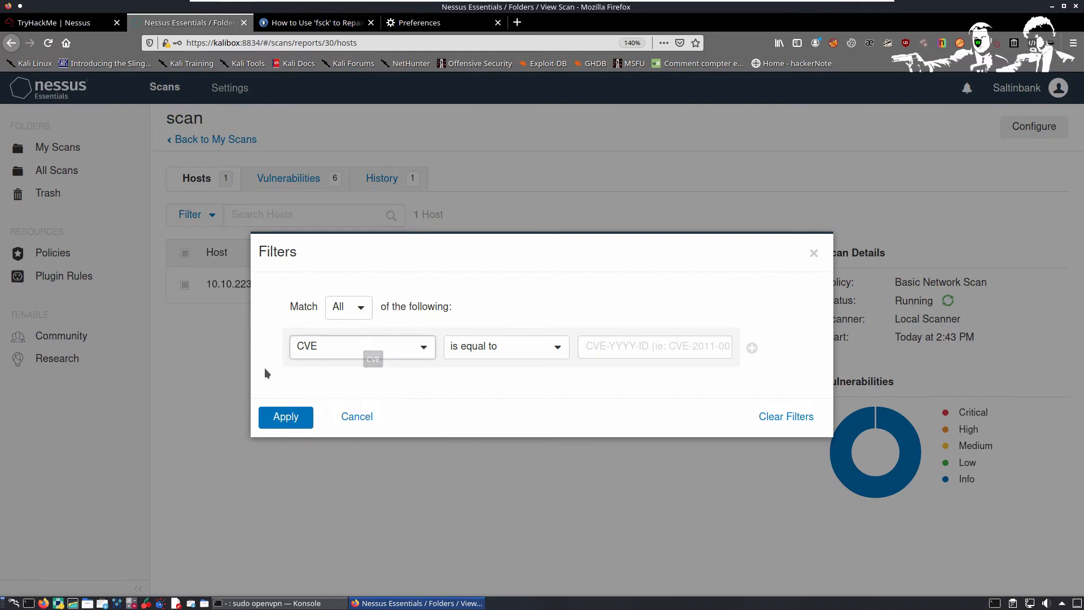
{"action": "left_click", "coordinate": [359, 418]}
{"action": "key", "text": "alt+Tab"}
{"action": "key", "text": "alt+Tab"}
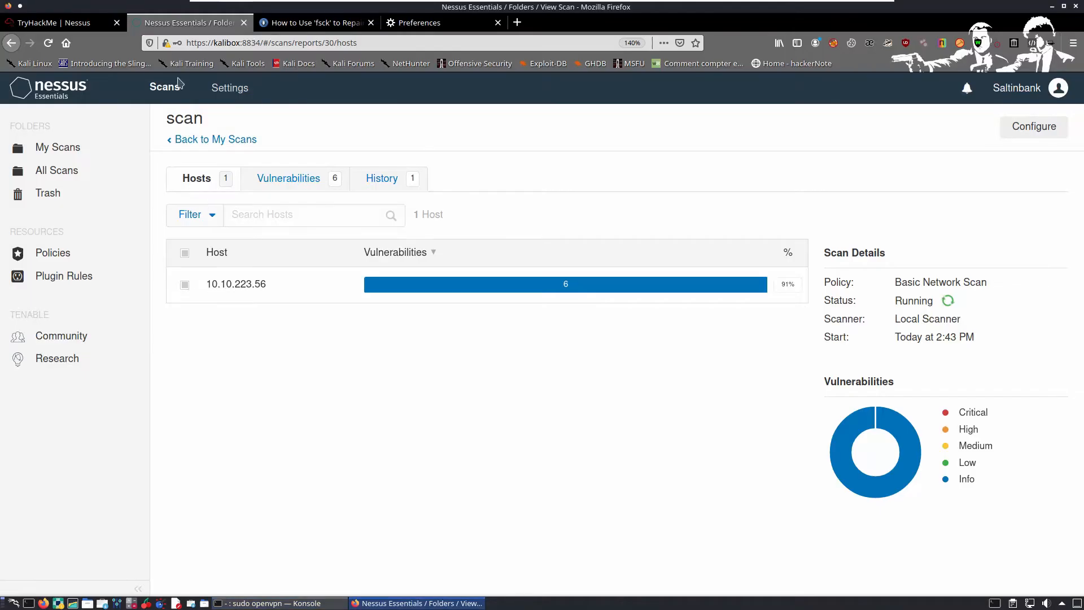
Step: Switch to the TryHackMe room and read the remaining questions on the open ports vulnerability and the Apache HTTP Server version
{"action": "left_click", "coordinate": [66, 26]}
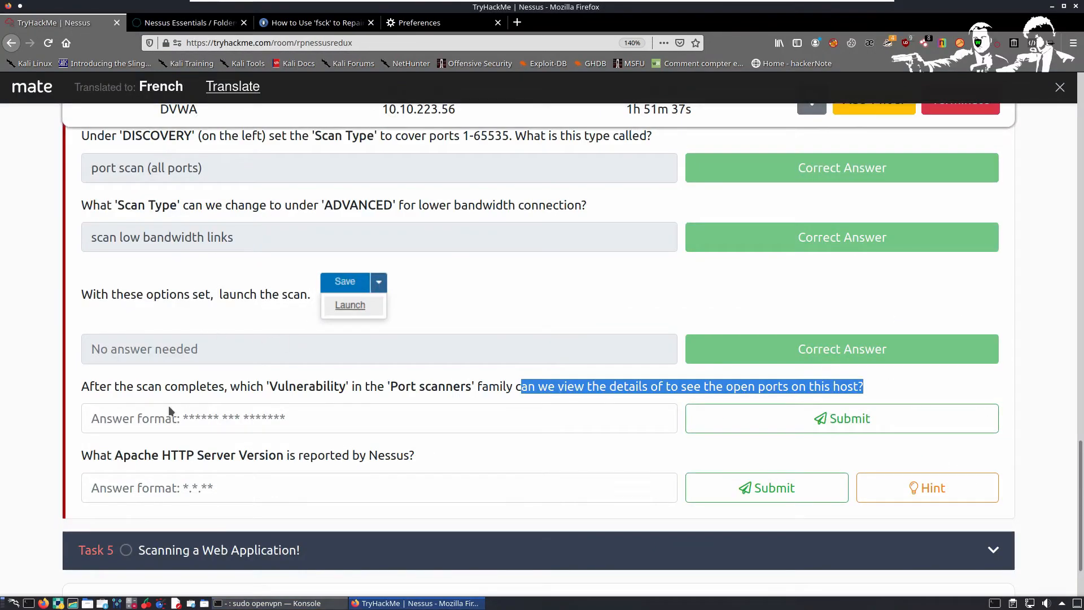
{"action": "left_click", "coordinate": [202, 399]}
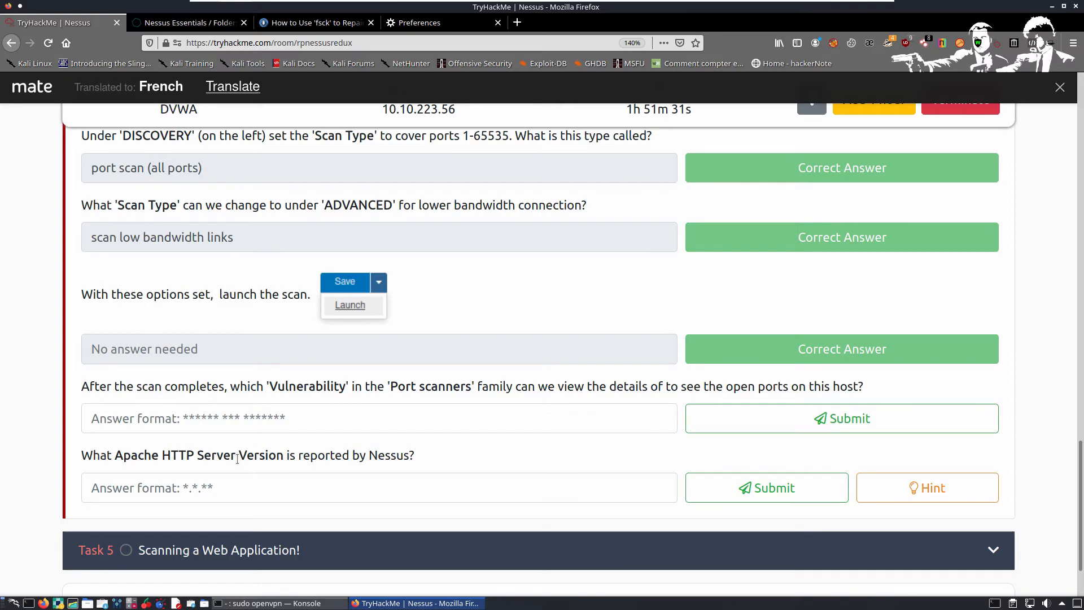
{"action": "scroll", "coordinate": [237, 459], "scroll_direction": "down", "scroll_amount": 1}
Step: Switch to Nessus and start a new scan in My Scans from the Solorigate template
{"action": "left_click", "coordinate": [166, 25]}
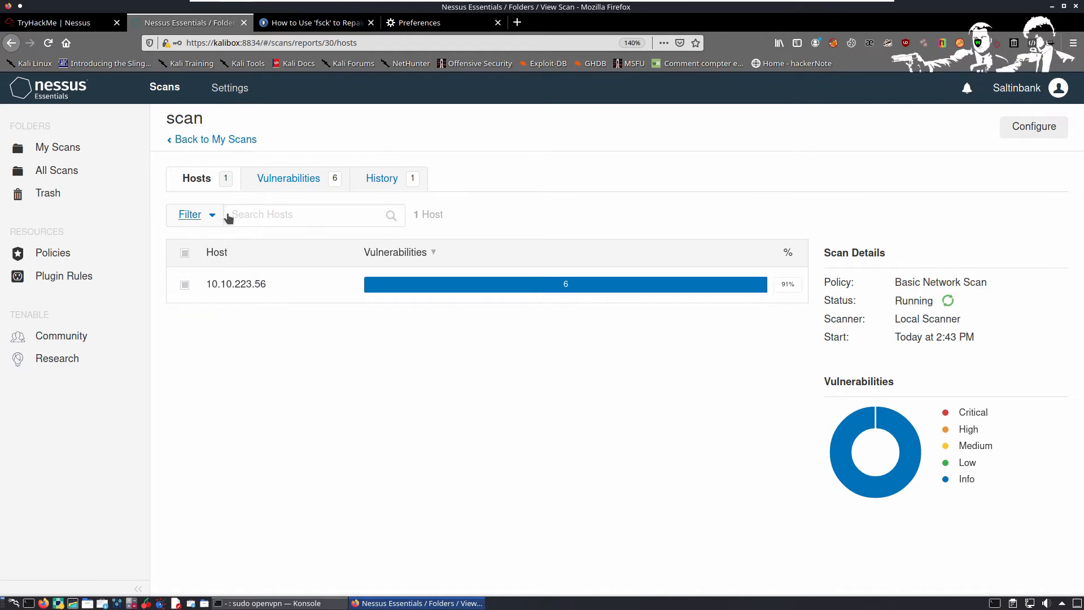
{"action": "left_click", "coordinate": [80, 157]}
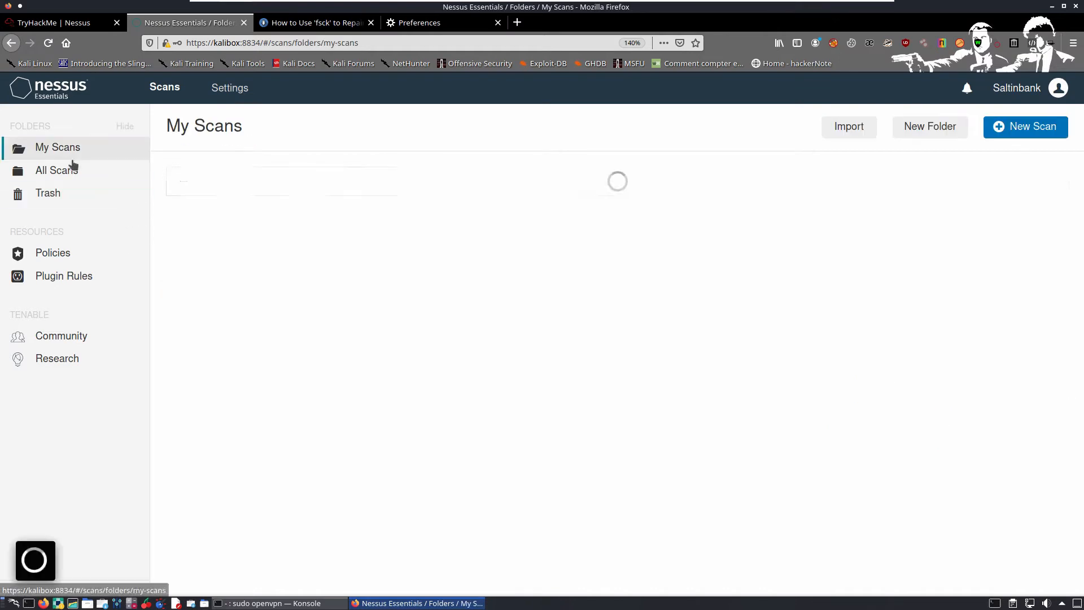
{"action": "left_click", "coordinate": [1003, 134]}
{"action": "scroll", "coordinate": [531, 406], "scroll_direction": "down", "scroll_amount": 2}
{"action": "scroll", "coordinate": [531, 406], "scroll_direction": "down", "scroll_amount": 4}
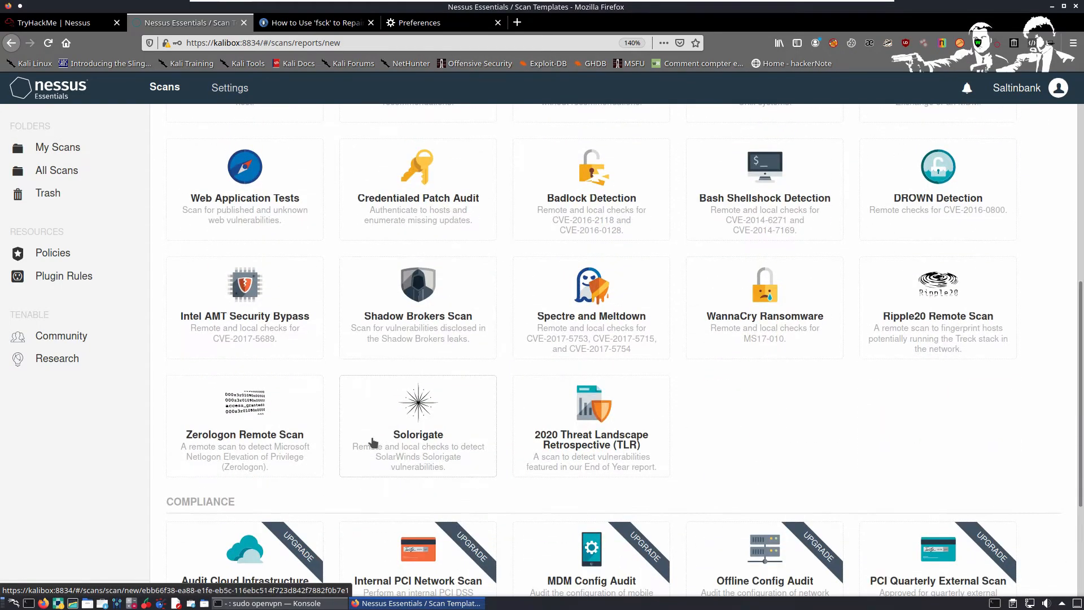
{"action": "left_click", "coordinate": [397, 429]}
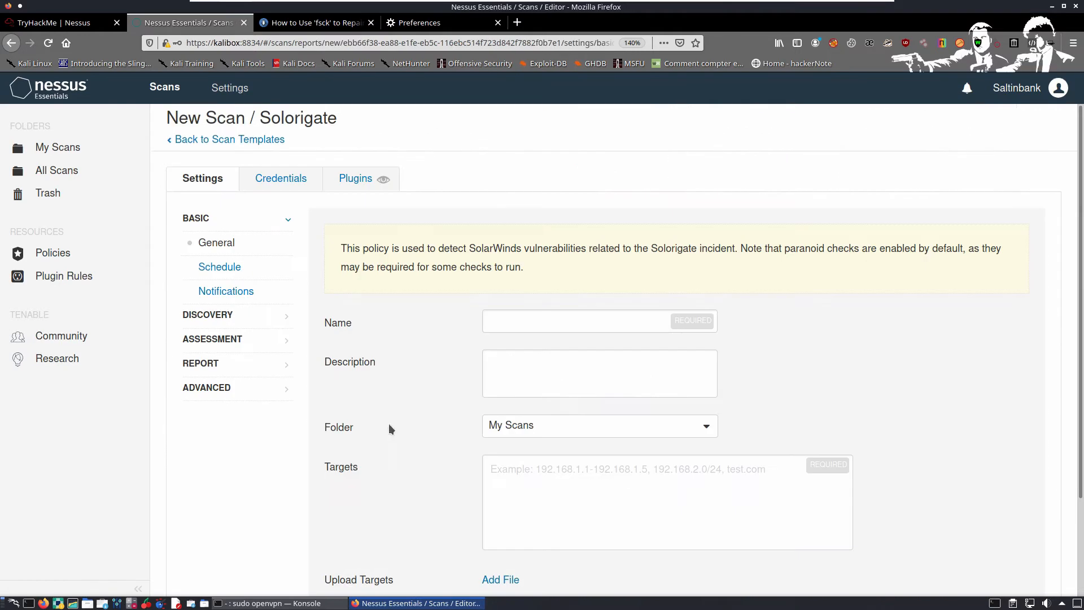
Step: Name the new Solorigate scan "je scanne mon windows"
{"action": "left_click", "coordinate": [615, 331]}
{"action": "type", "text": "je "}
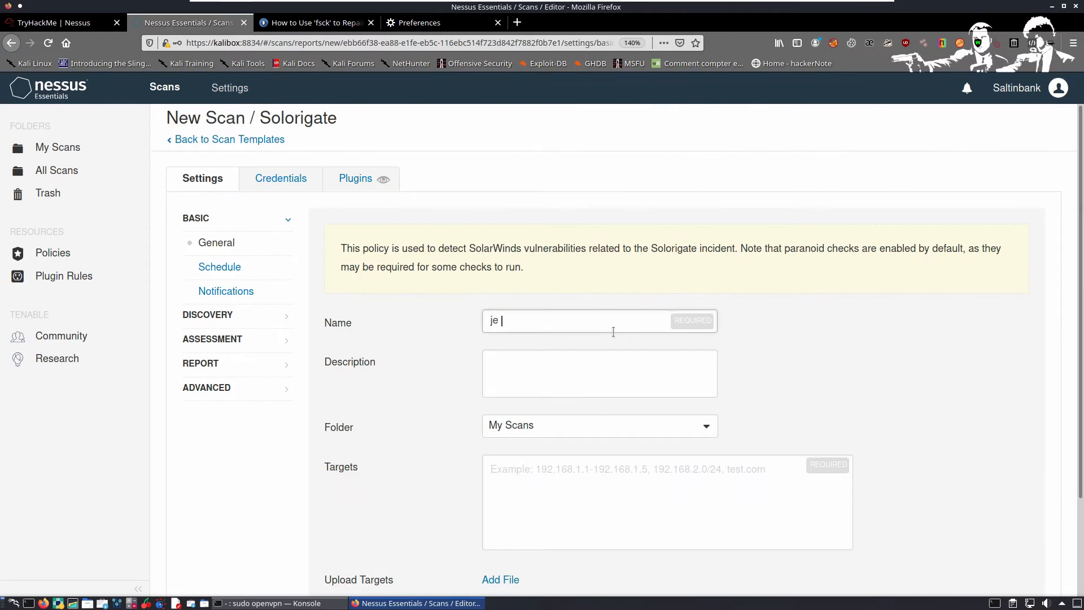
{"action": "type", "text": "scanne mon wi"}
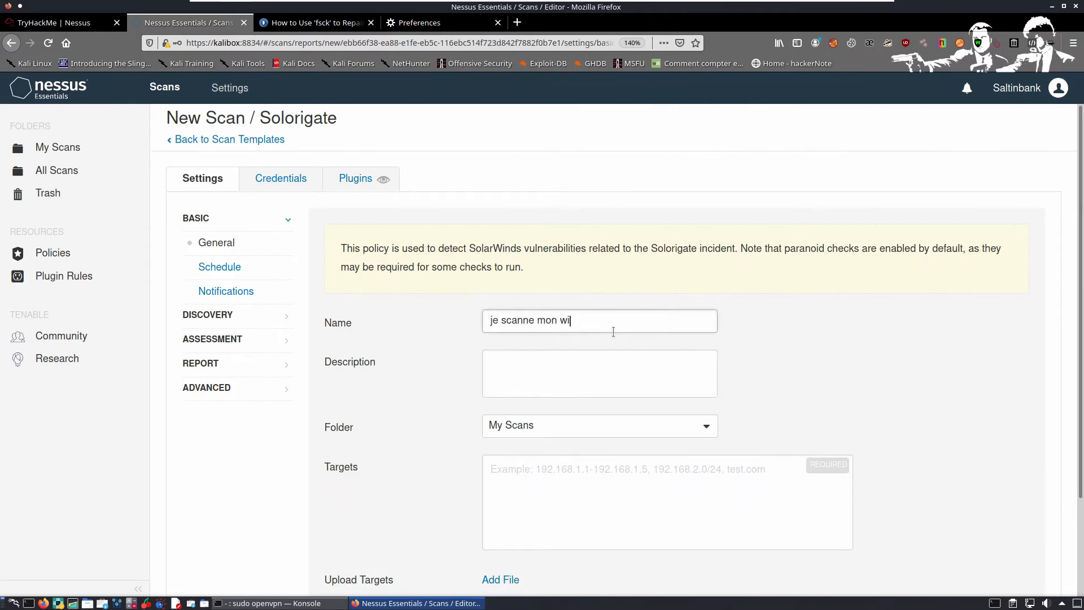
{"action": "type", "text": "ndows"}
Step: Add Windows host credentials to the scan with password authentication, entering the account username and password
{"action": "left_click", "coordinate": [280, 181]}
{"action": "left_click", "coordinate": [245, 294]}
{"action": "scroll", "coordinate": [199, 306], "scroll_direction": "down", "scroll_amount": 2}
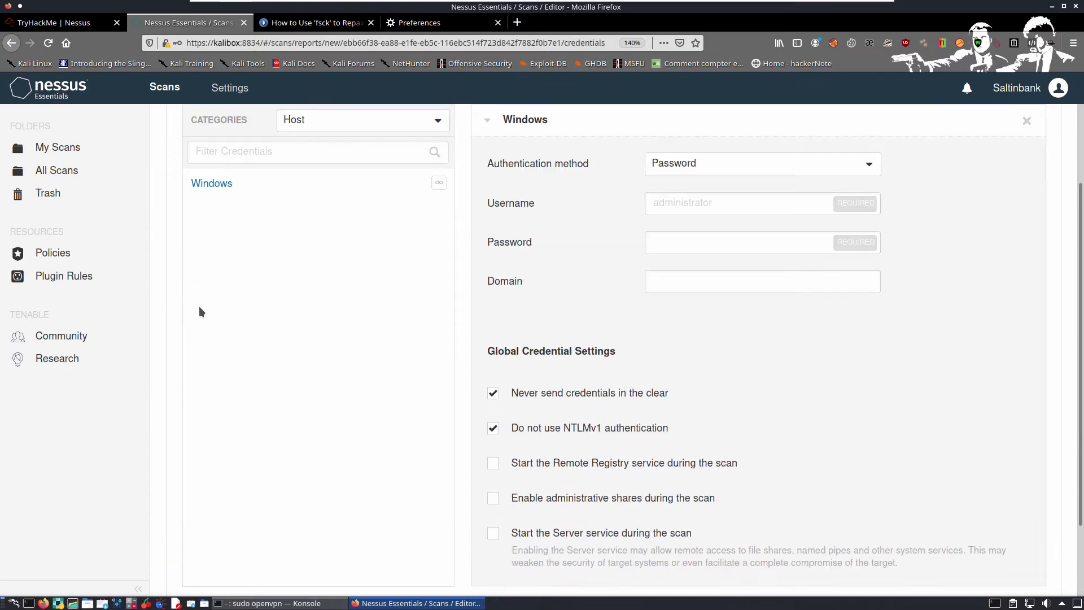
{"action": "left_click", "coordinate": [714, 215]}
{"action": "type", "text": "sat"}
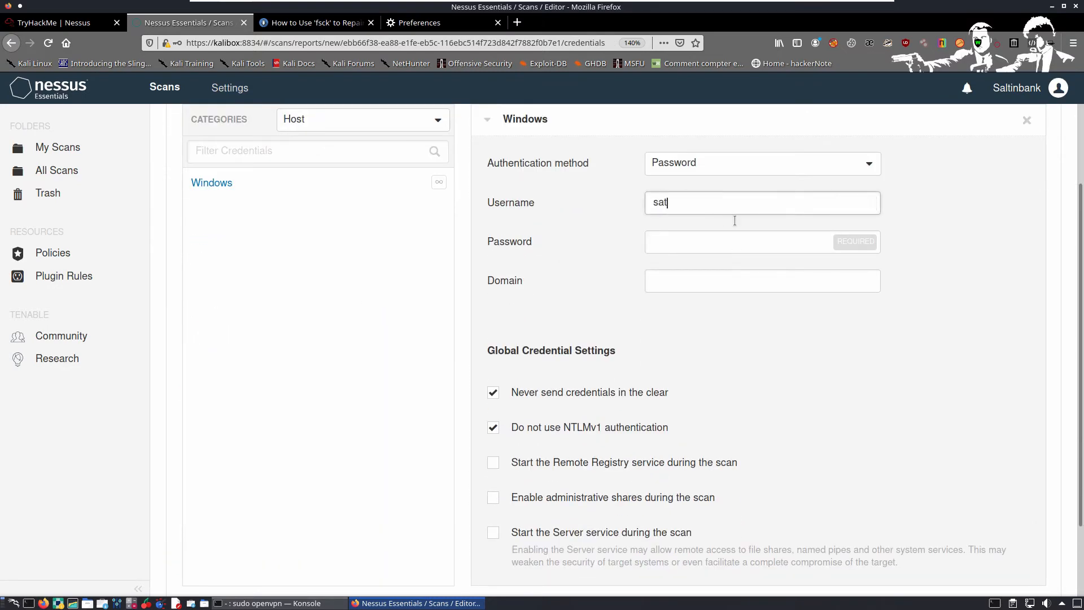
{"action": "type", "text": "inbank"}
{"action": "key", "text": "Tab"}
{"action": "type", "text": "•••••••••••••"}
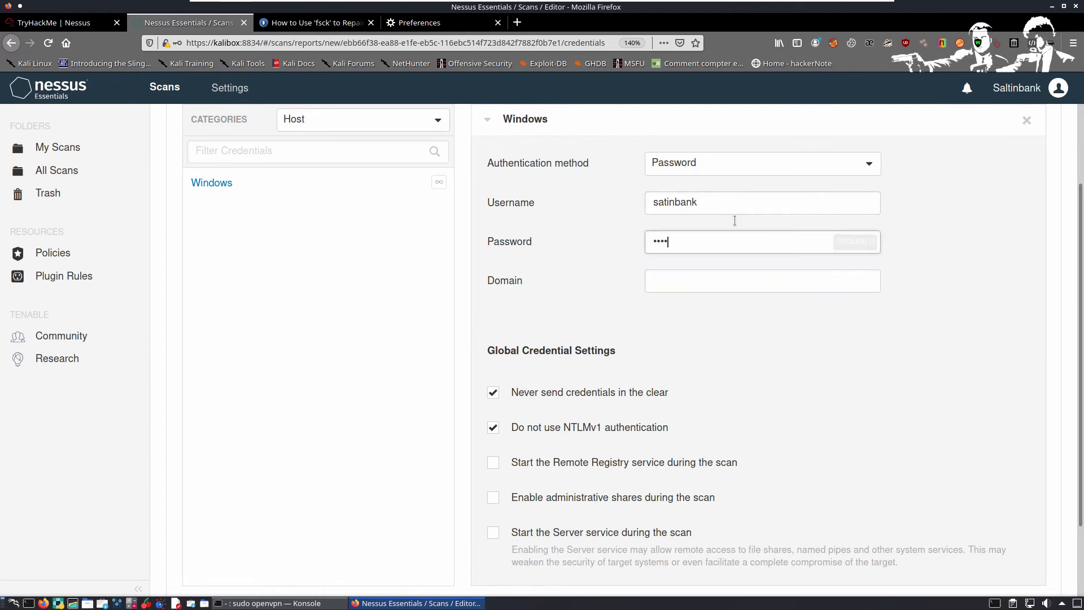
{"action": "type", "text": "••••••••••••••••••••••••"}
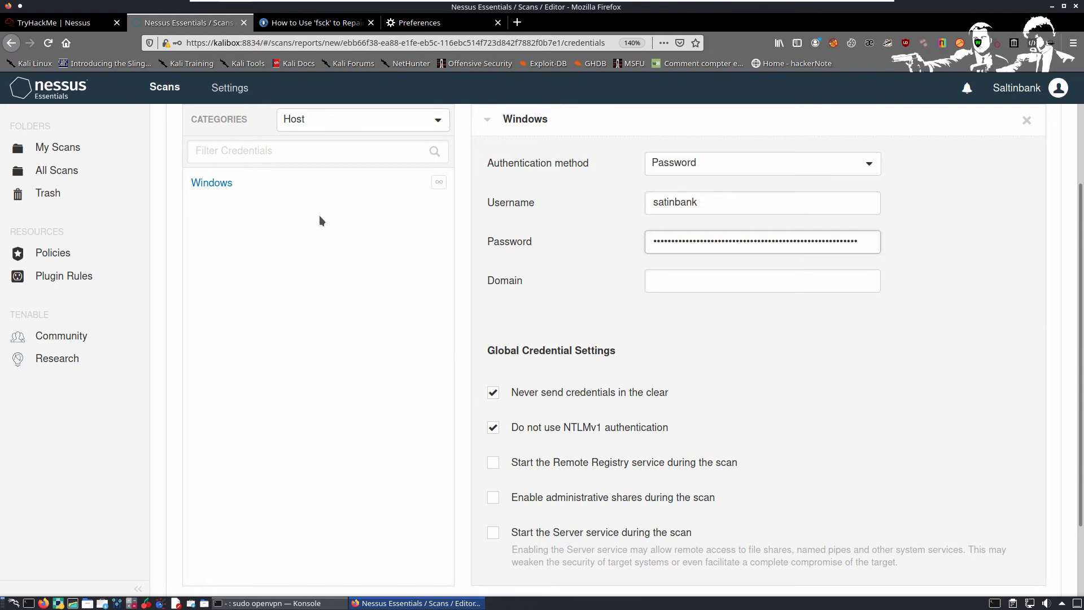
Step: Examine the Solorigate scan's plugin families and list the plugins in the Windows family
{"action": "scroll", "coordinate": [283, 197], "scroll_direction": "up", "scroll_amount": 3}
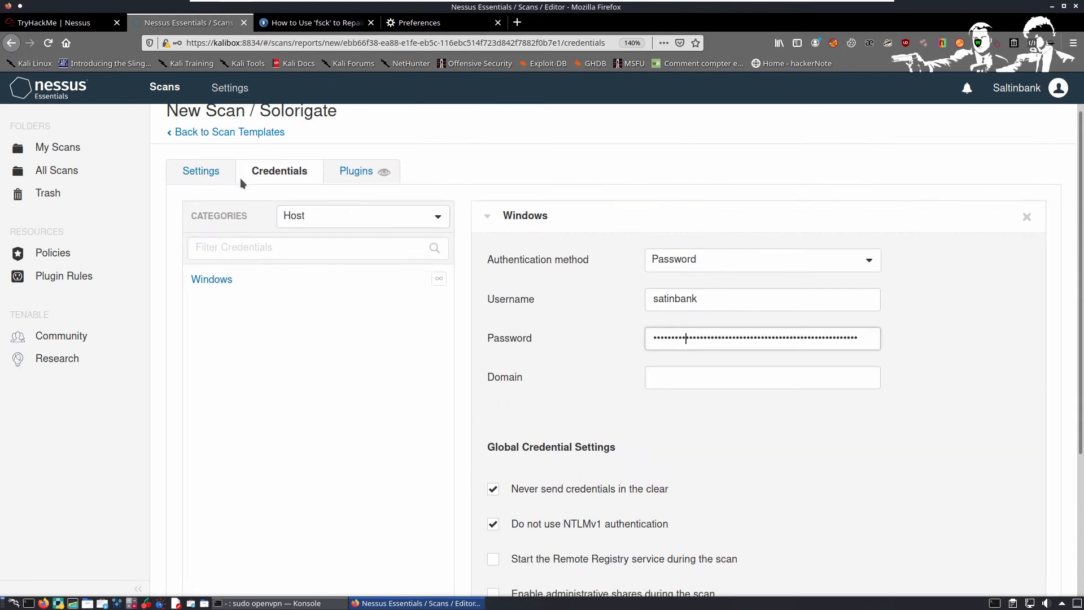
{"action": "left_click", "coordinate": [351, 179]}
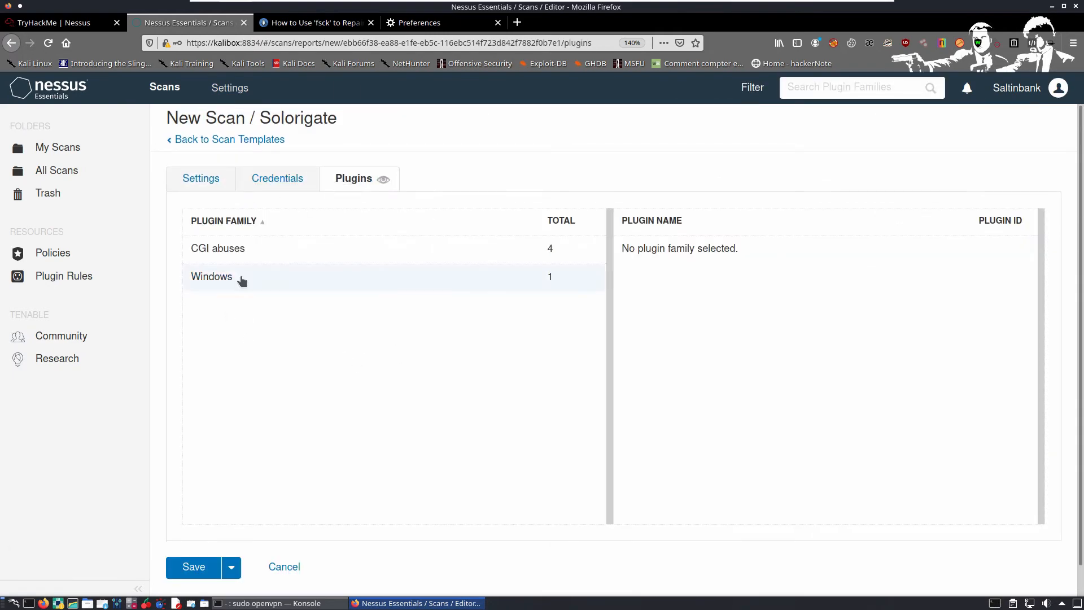
{"action": "double_click", "coordinate": [203, 277]}
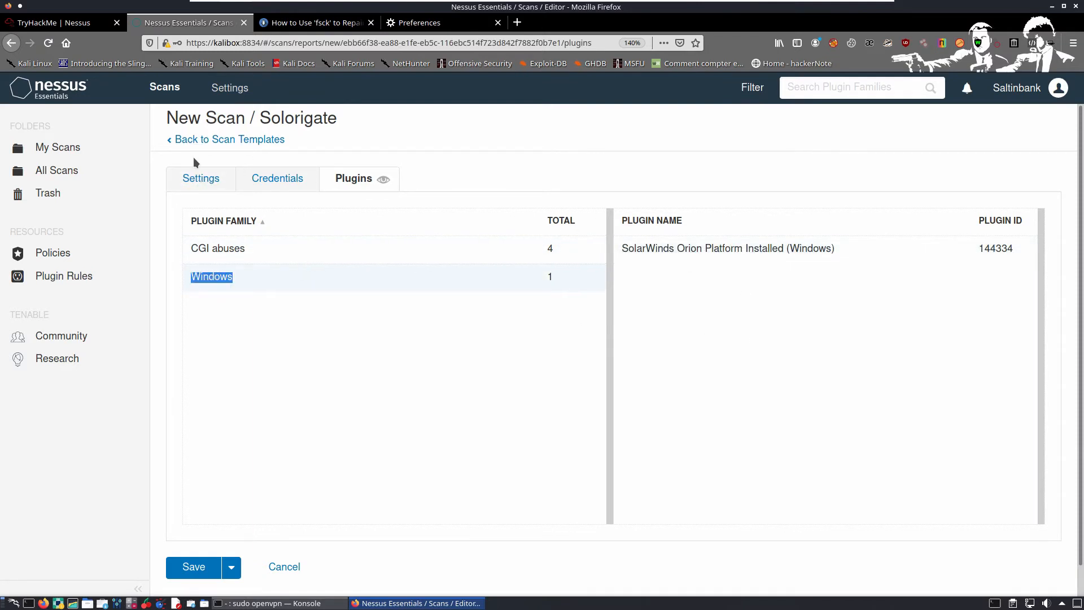
Step: In the scan's host discovery settings, enable fast network discovery and the scanning of Novell Netware hosts and Operational Technology devices
{"action": "left_click", "coordinate": [210, 178]}
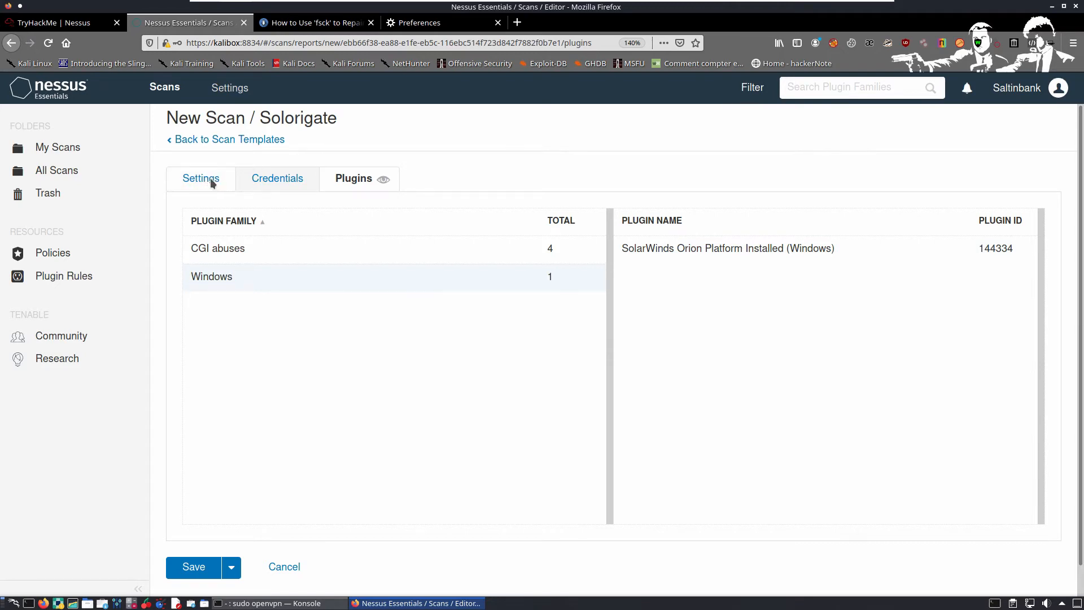
{"action": "scroll", "coordinate": [300, 417], "scroll_direction": "down", "scroll_amount": 2}
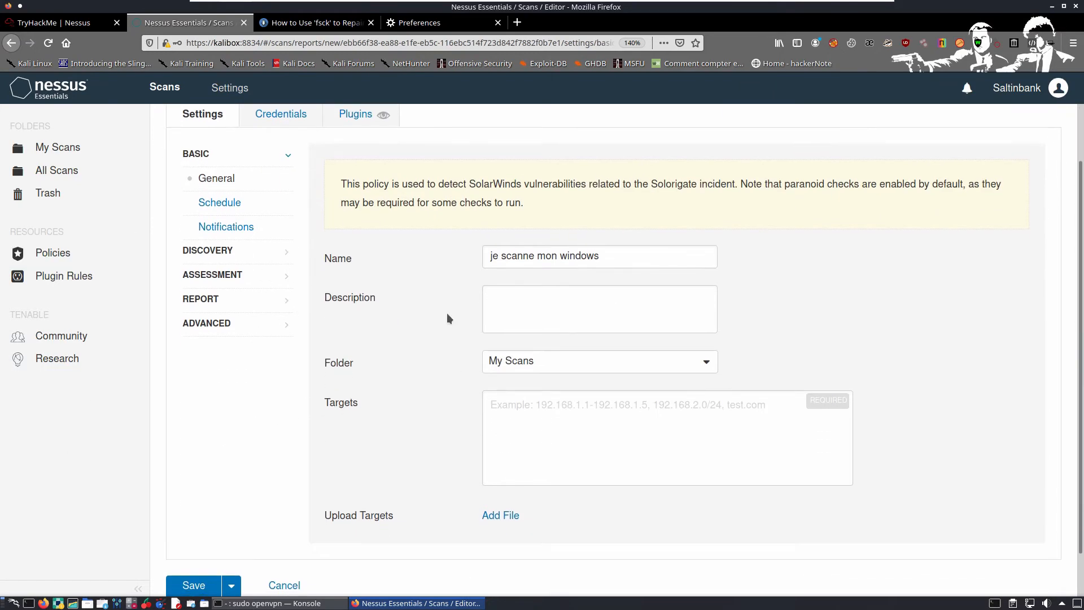
{"action": "left_click", "coordinate": [264, 250]}
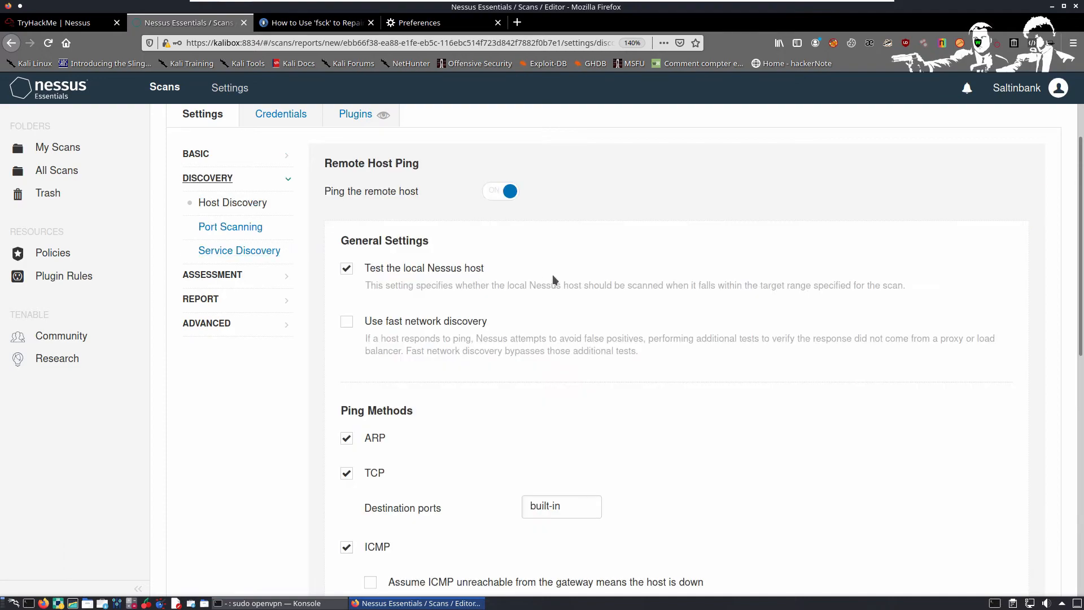
{"action": "scroll", "coordinate": [486, 353], "scroll_direction": "down", "scroll_amount": 1}
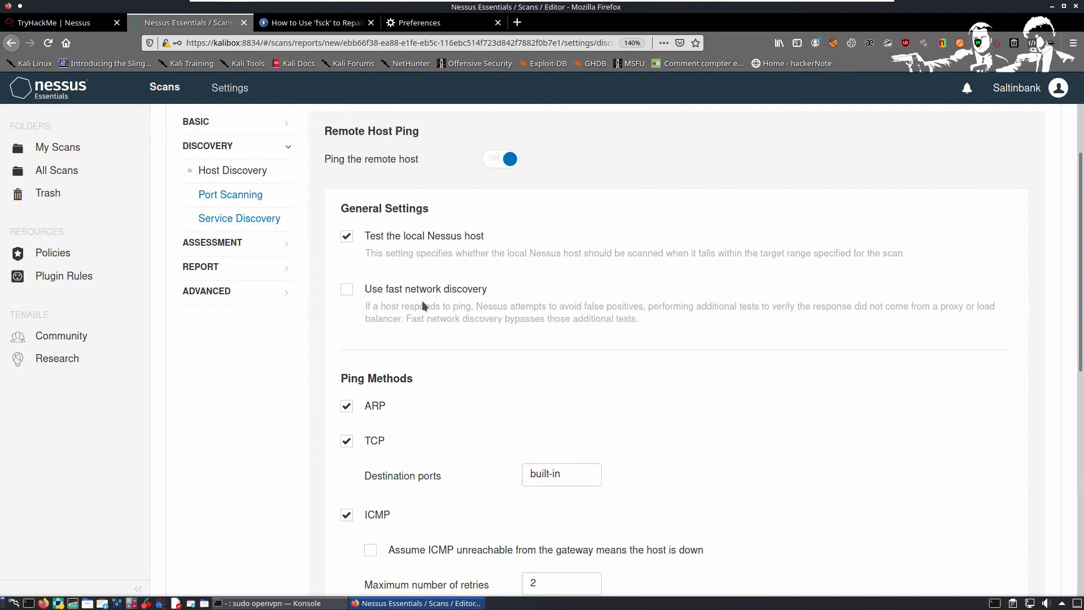
{"action": "left_click", "coordinate": [347, 290]}
{"action": "scroll", "coordinate": [489, 378], "scroll_direction": "down", "scroll_amount": 10}
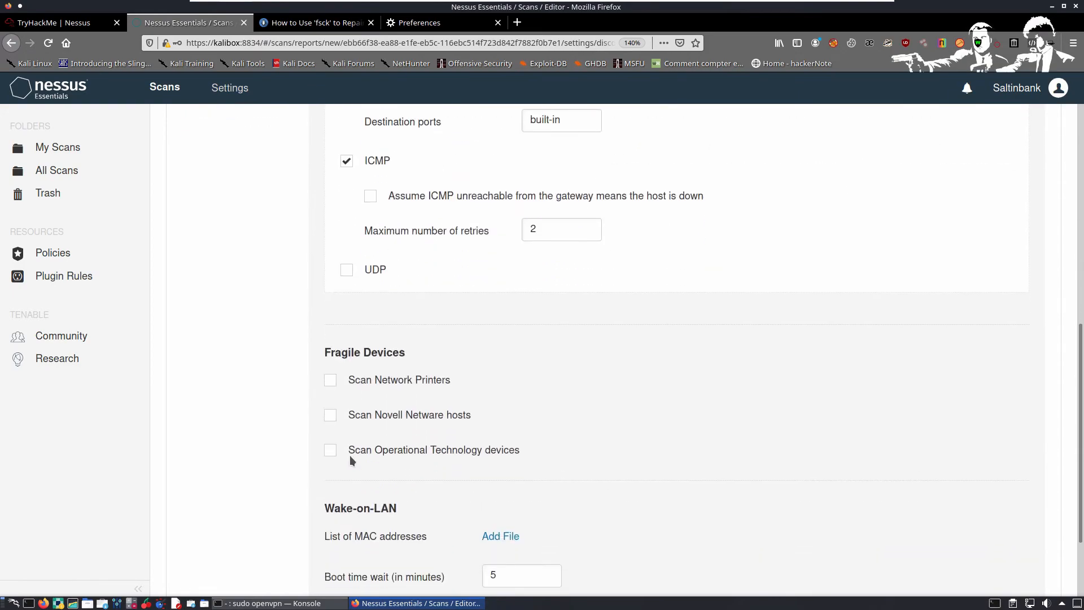
{"action": "left_click", "coordinate": [336, 419]}
{"action": "left_click", "coordinate": [331, 450]}
{"action": "scroll", "coordinate": [403, 496], "scroll_direction": "down", "scroll_amount": 3}
{"action": "scroll", "coordinate": [394, 490], "scroll_direction": "up", "scroll_amount": 6}
{"action": "scroll", "coordinate": [299, 297], "scroll_direction": "up", "scroll_amount": 10}
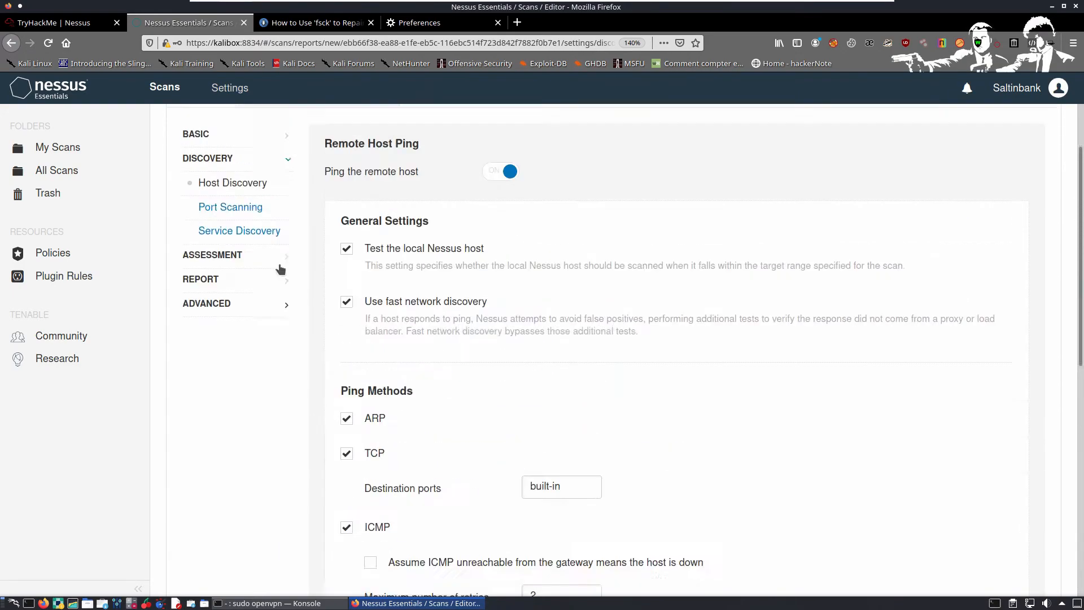
Step: Review the Solorigate scan's assessment accuracy and report processing and output settings, and try to save the scan
{"action": "left_click", "coordinate": [244, 329]}
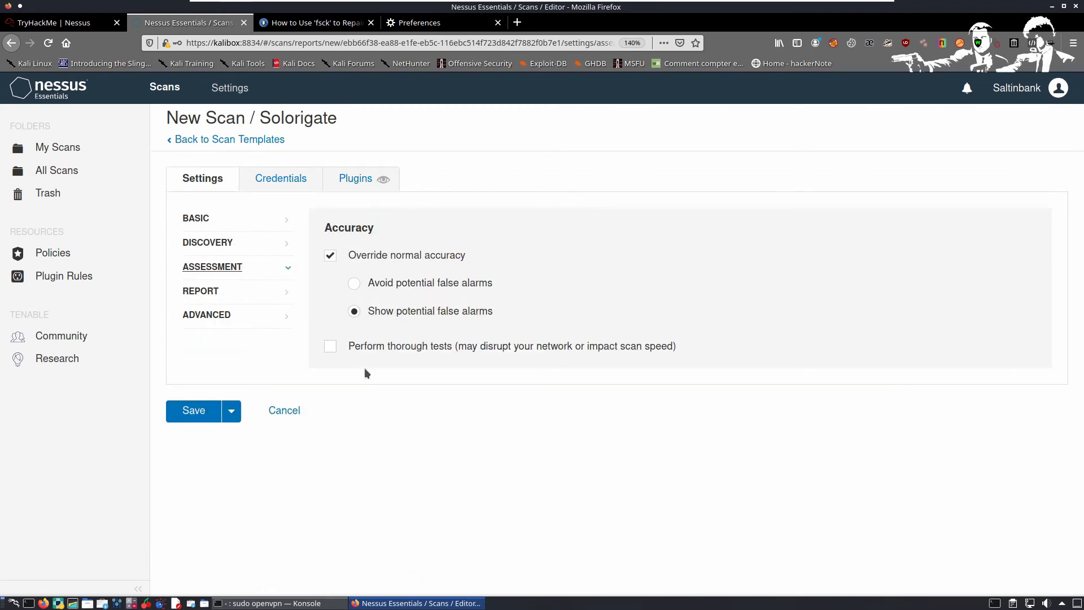
{"action": "left_click", "coordinate": [243, 298]}
{"action": "scroll", "coordinate": [332, 269], "scroll_direction": "down", "scroll_amount": 3}
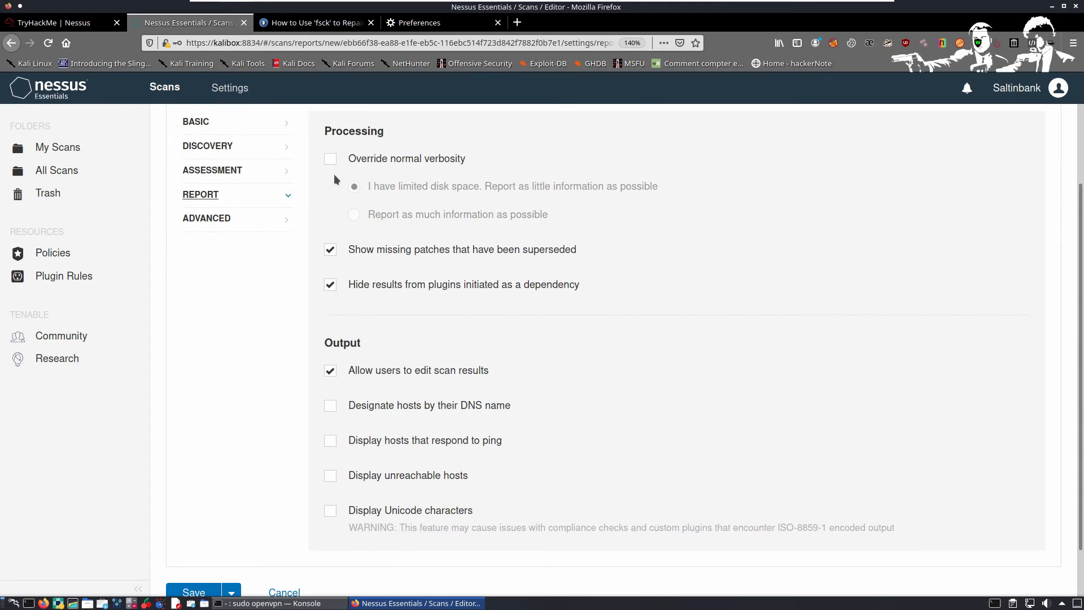
{"action": "scroll", "coordinate": [311, 351], "scroll_direction": "down", "scroll_amount": 2}
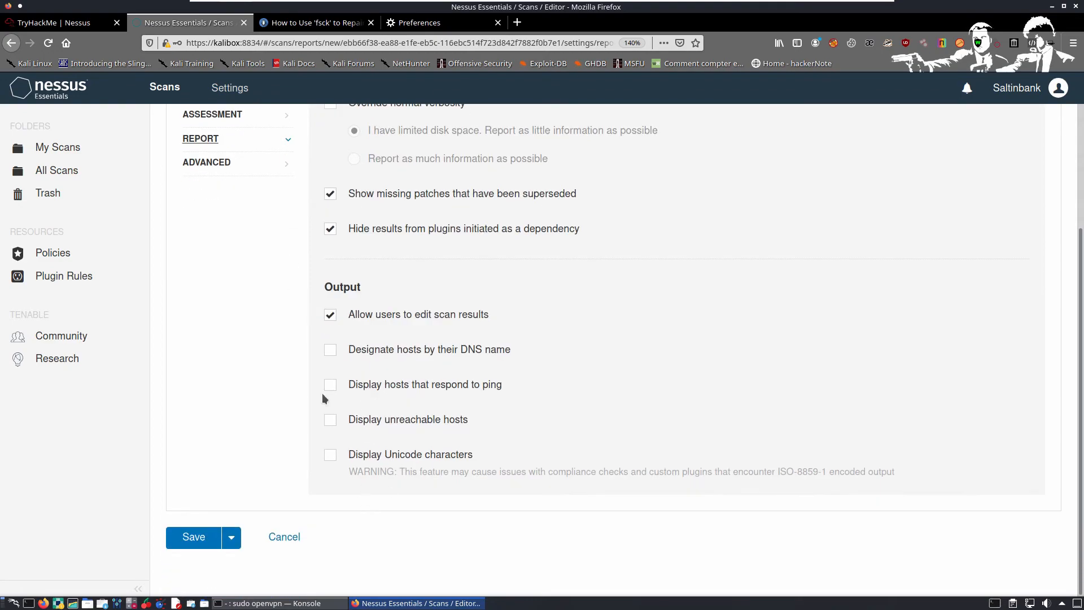
{"action": "scroll", "coordinate": [218, 198], "scroll_direction": "up", "scroll_amount": 1}
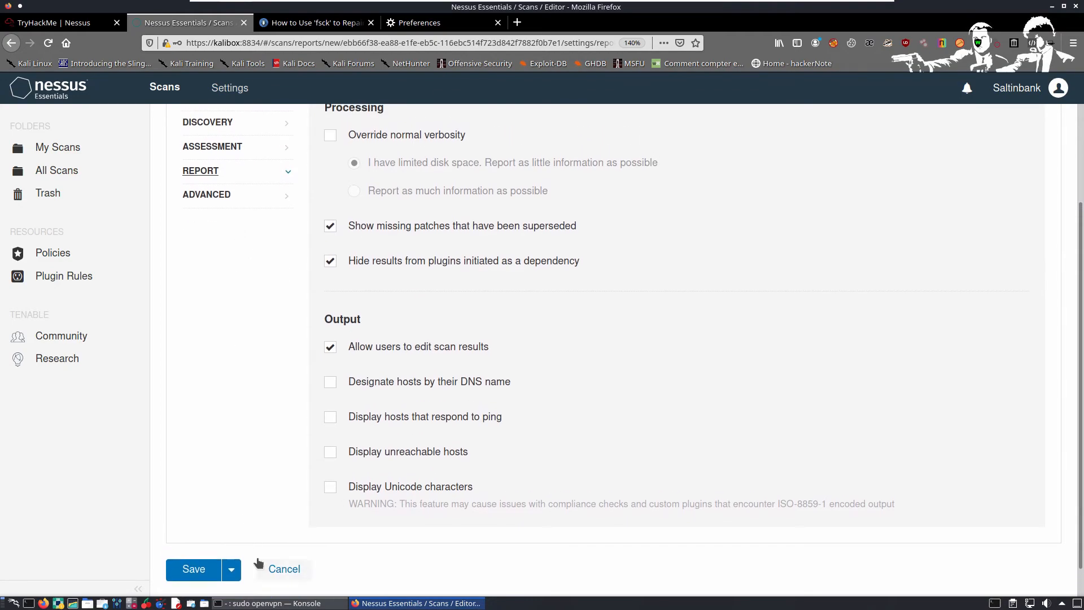
{"action": "left_click", "coordinate": [196, 569]}
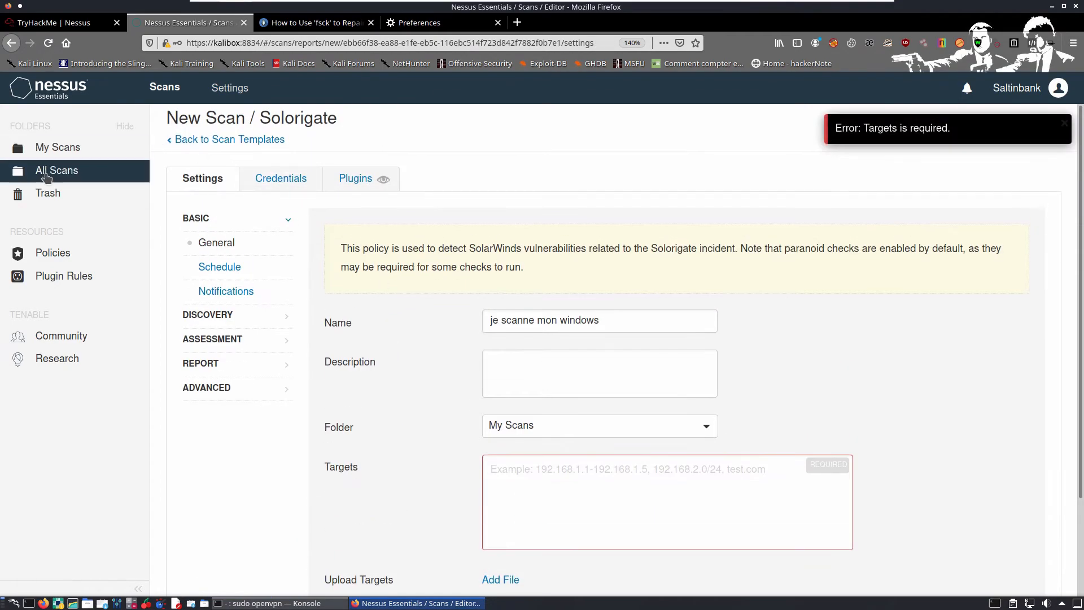
Step: Check the progress of the running scan in the My Scans and All Scans folders
{"action": "left_click", "coordinate": [39, 146]}
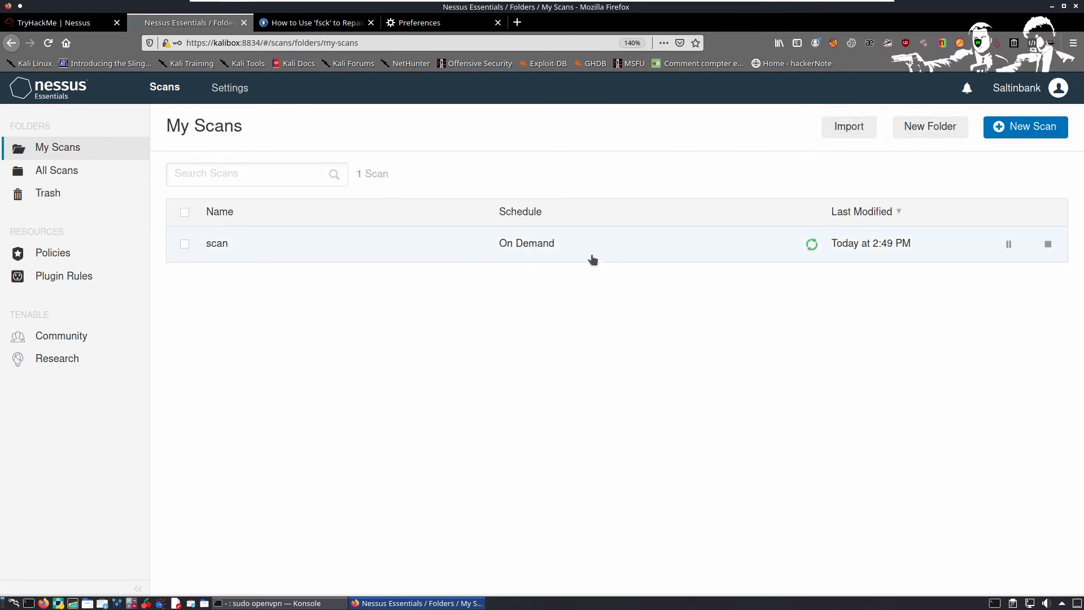
{"action": "left_click", "coordinate": [50, 170]}
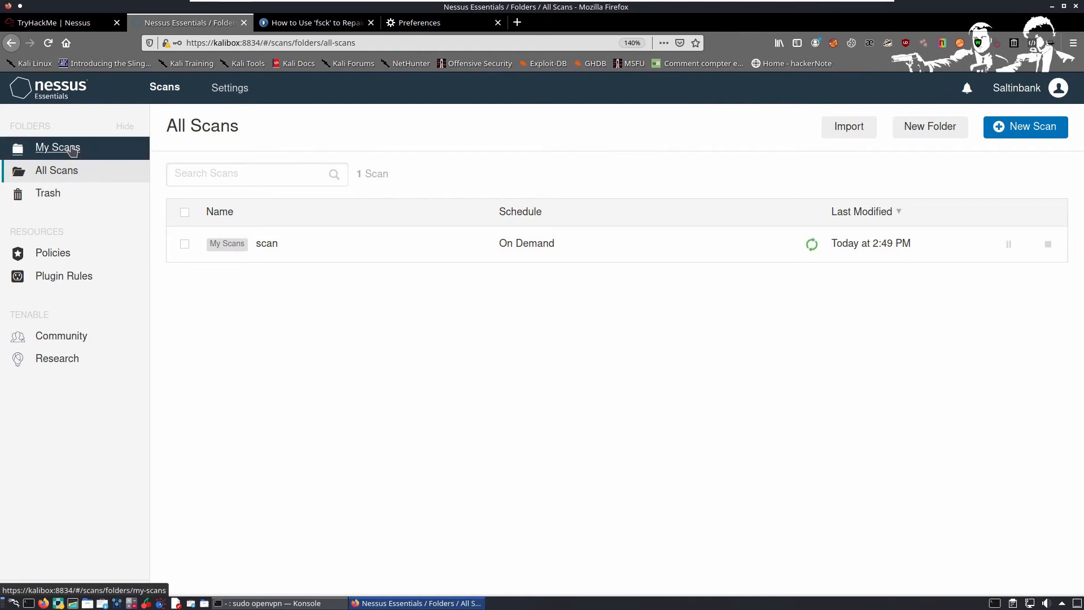
{"action": "left_click", "coordinate": [72, 151]}
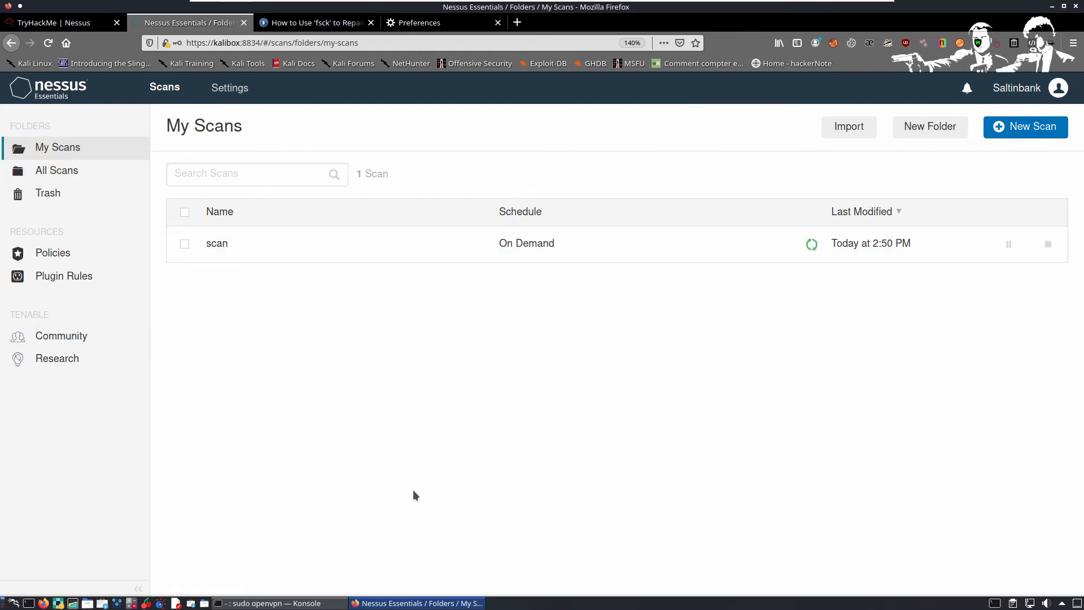
{"action": "left_click", "coordinate": [418, 603]}
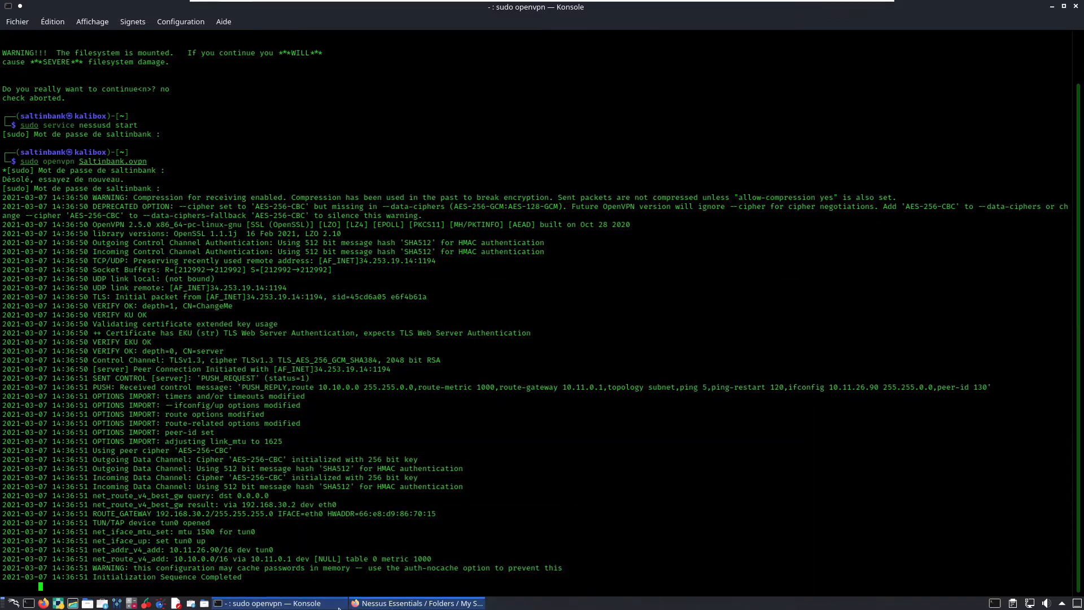
{"action": "left_click", "coordinate": [339, 605]}
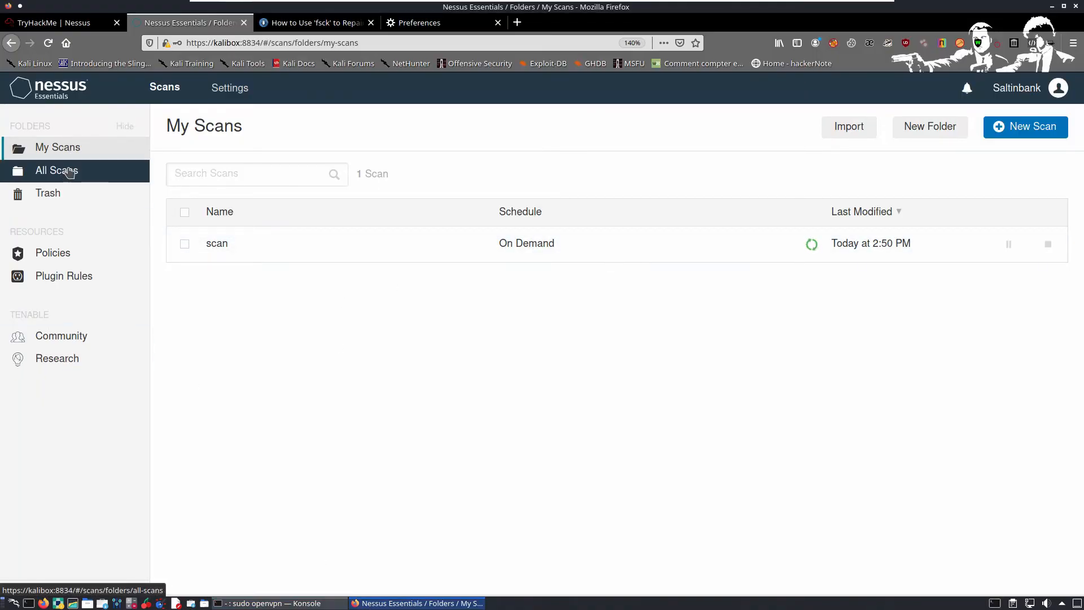
Step: Start a new scan and browse the available vulnerability scan templates, from Basic Network Scan to Solorigate
{"action": "left_click", "coordinate": [1046, 127]}
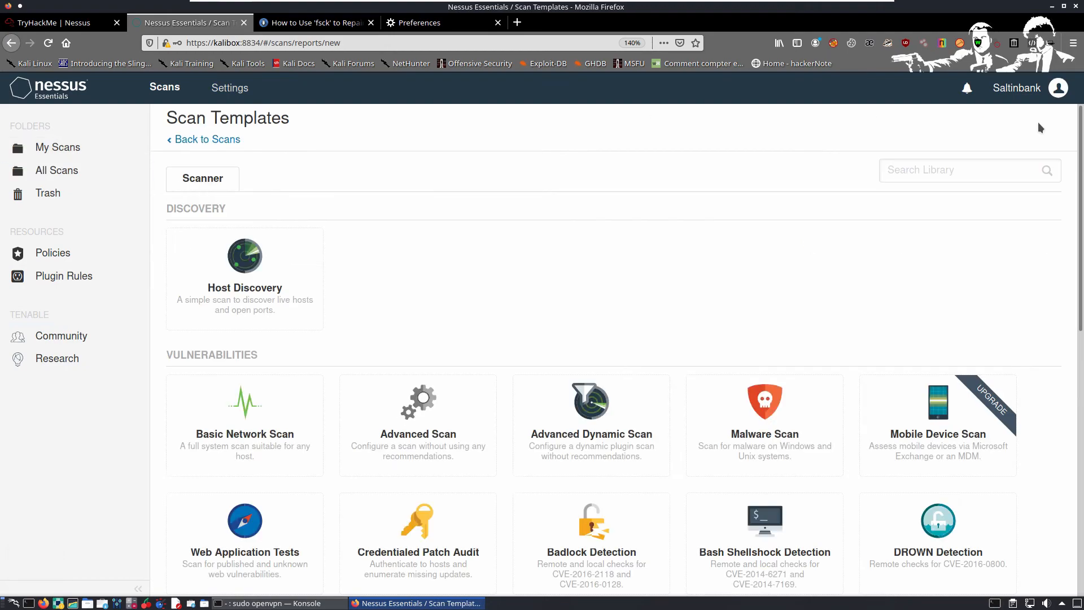
{"action": "scroll", "coordinate": [527, 478], "scroll_direction": "down", "scroll_amount": 3}
{"action": "scroll", "coordinate": [528, 523], "scroll_direction": "down", "scroll_amount": 3}
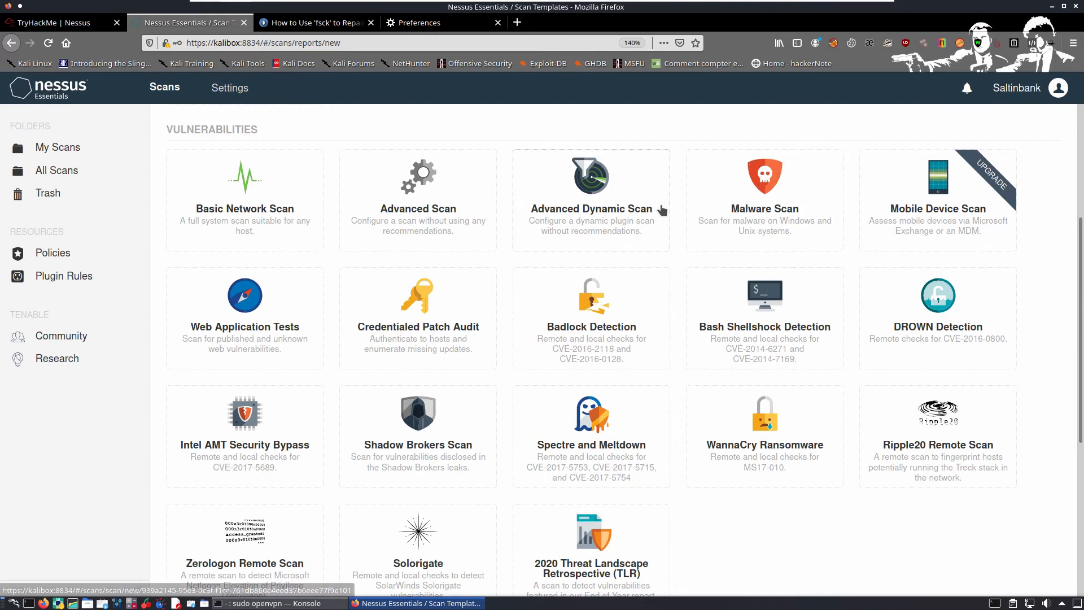
{"action": "scroll", "coordinate": [468, 288], "scroll_direction": "down", "scroll_amount": 1}
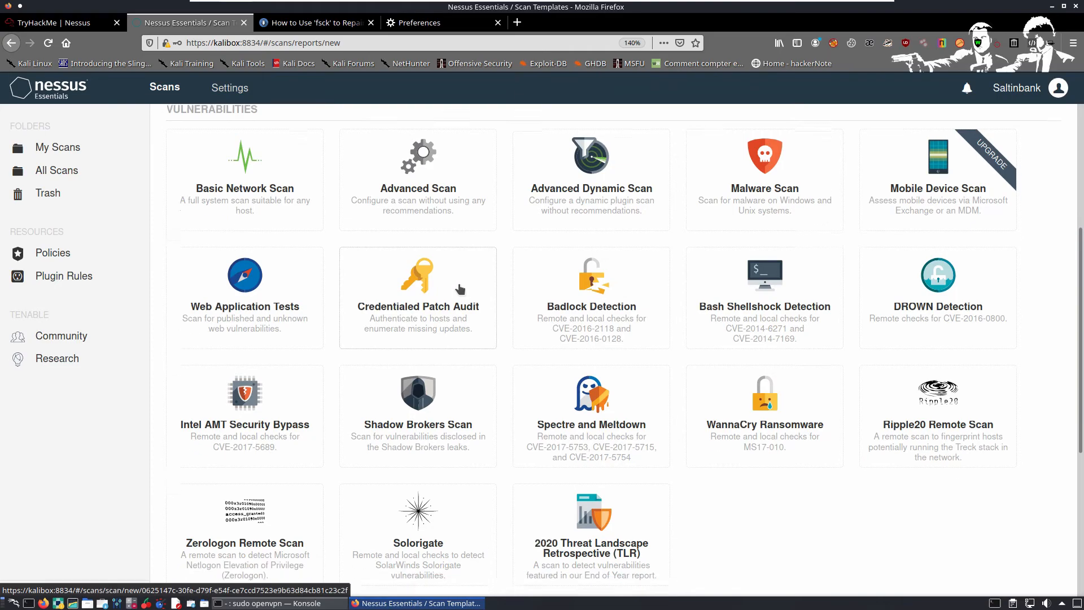
{"action": "scroll", "coordinate": [424, 271], "scroll_direction": "down", "scroll_amount": 3}
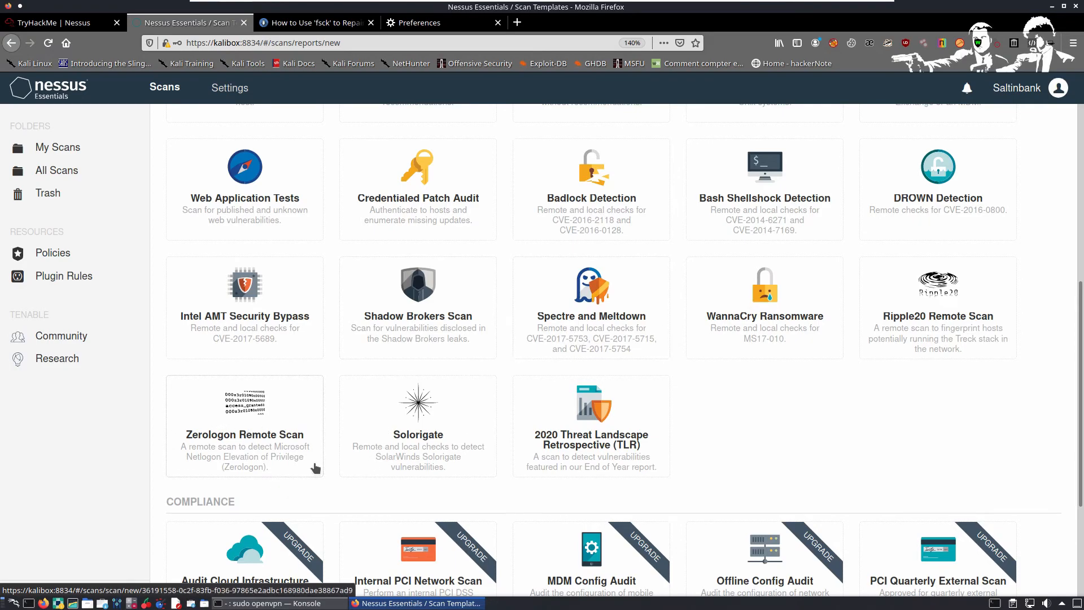
{"action": "scroll", "coordinate": [855, 347], "scroll_direction": "up", "scroll_amount": 3}
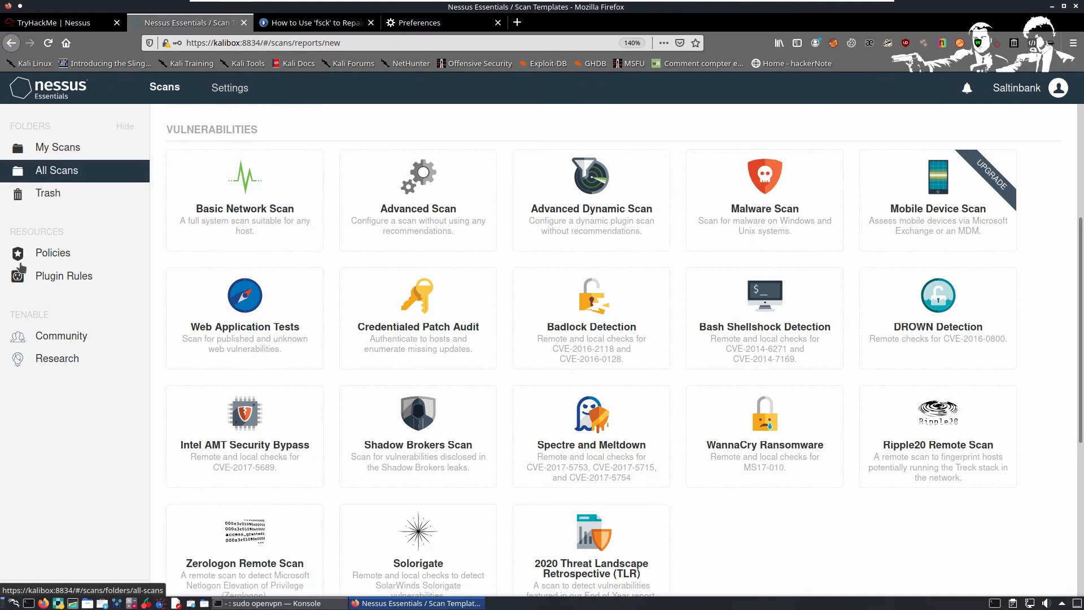
Step: Look through the scanner's About, SMTP Server and Proxy Server settings
{"action": "left_click", "coordinate": [237, 91]}
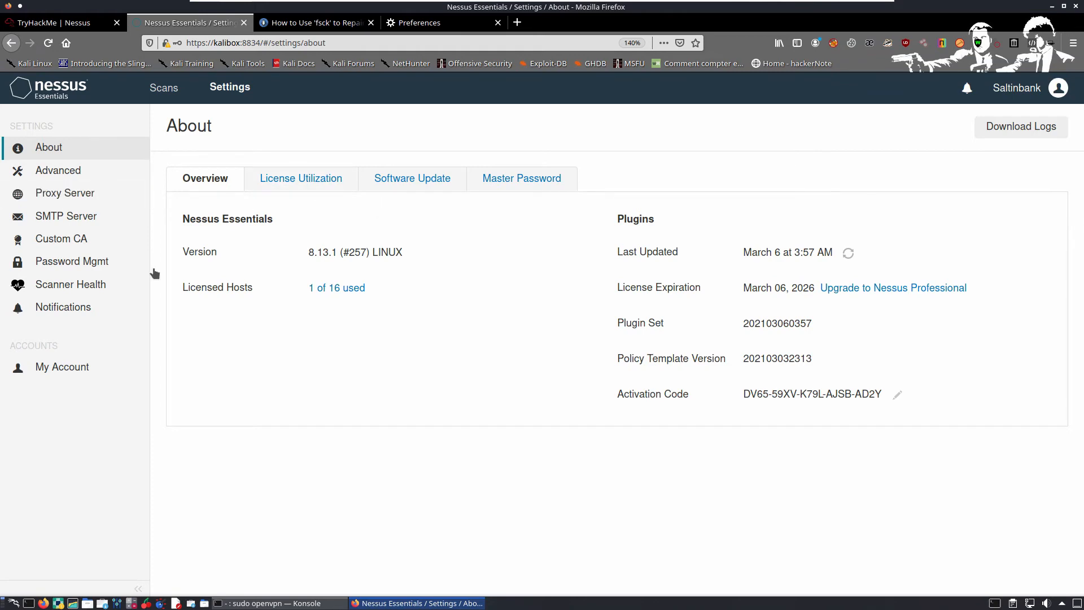
{"action": "left_click", "coordinate": [68, 216]}
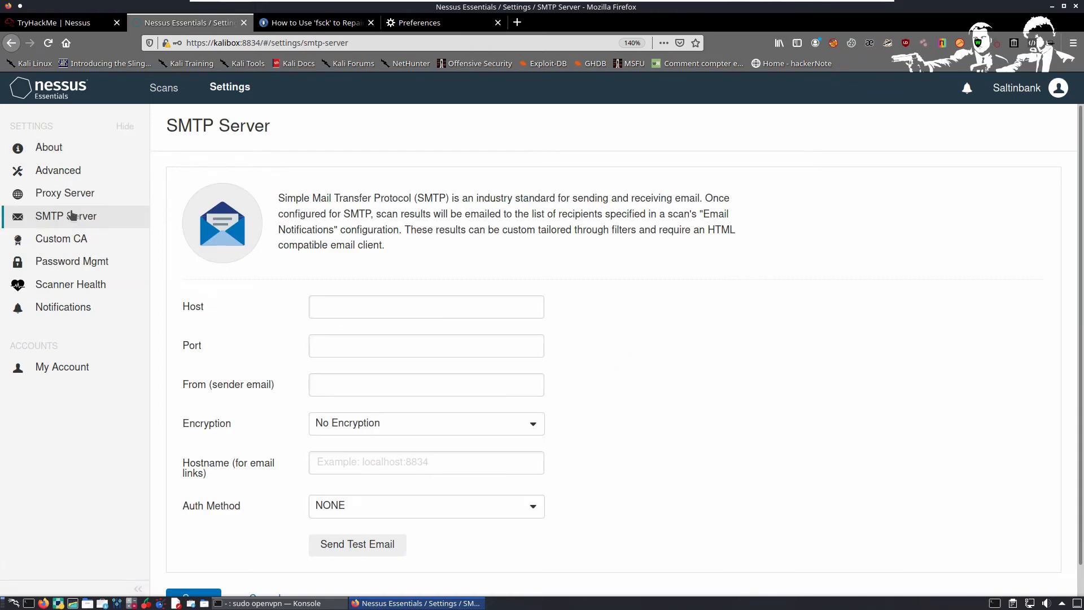
{"action": "left_click", "coordinate": [70, 194]}
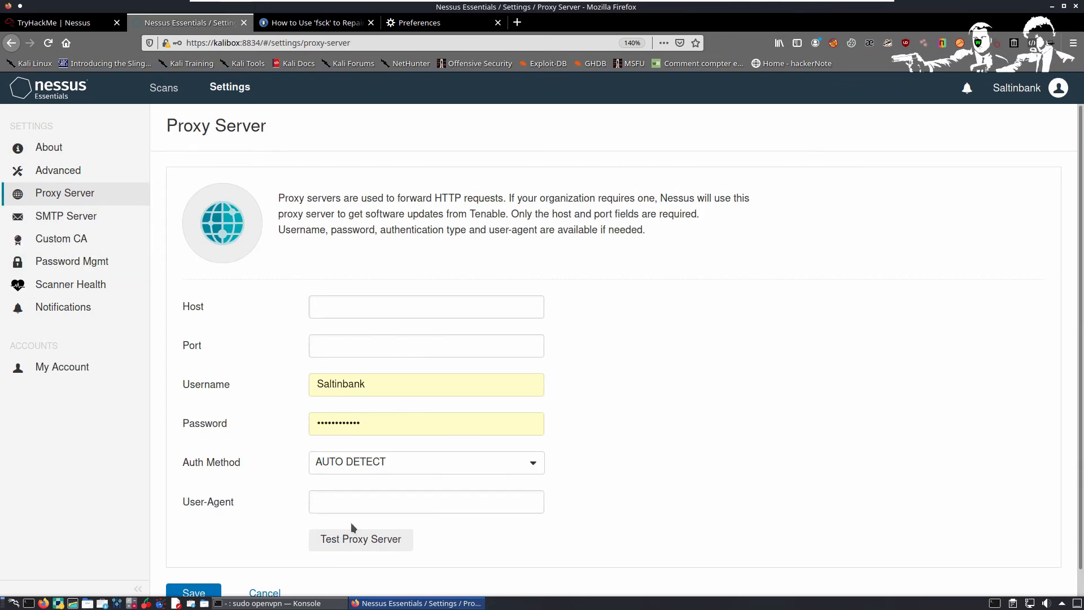
{"action": "scroll", "coordinate": [449, 381], "scroll_direction": "down", "scroll_amount": 1}
{"action": "left_click", "coordinate": [48, 148]}
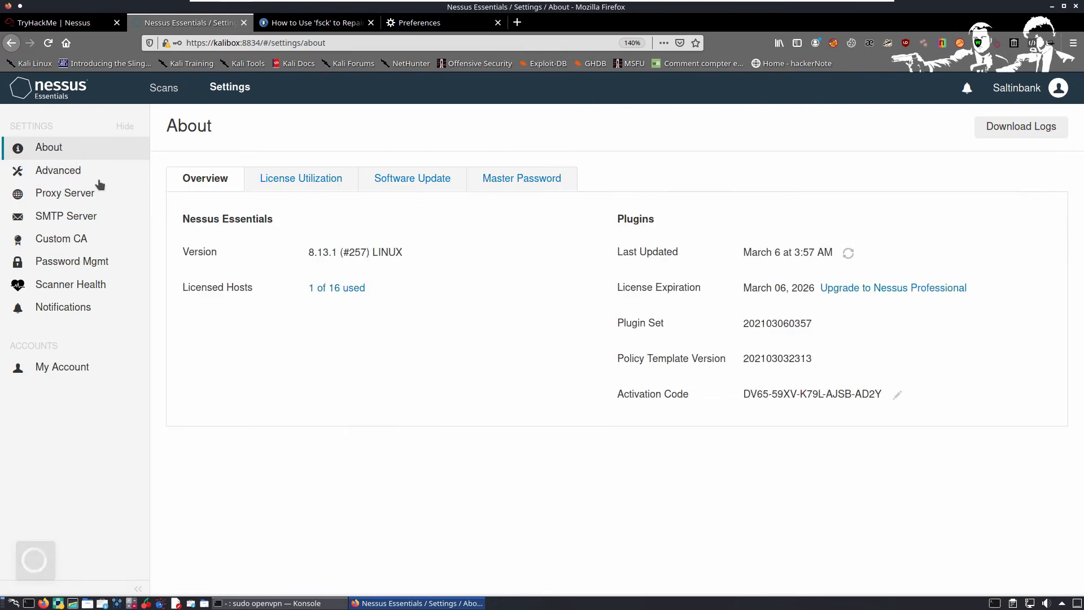
Step: Return to My Scans, open the running scan's results and review its list of vulnerabilities
{"action": "left_click", "coordinate": [169, 94]}
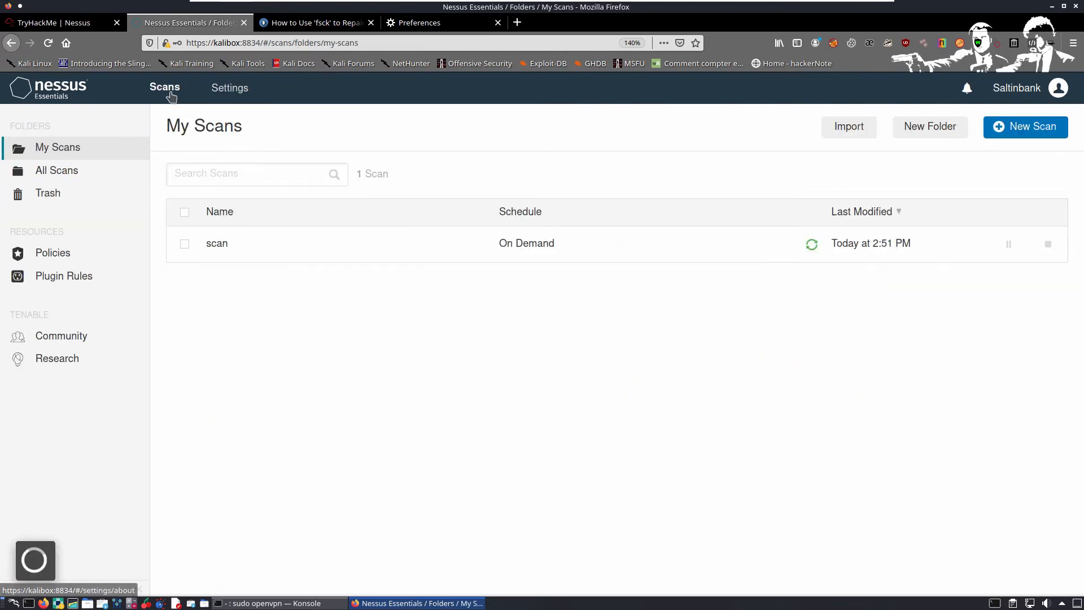
{"action": "left_click", "coordinate": [234, 244]}
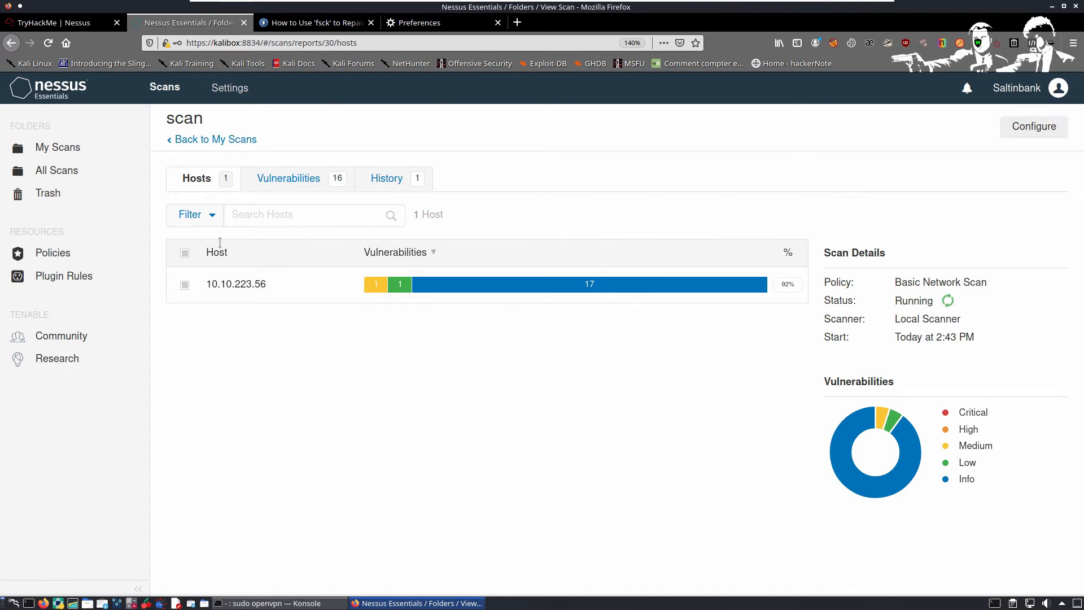
{"action": "left_click", "coordinate": [297, 189]}
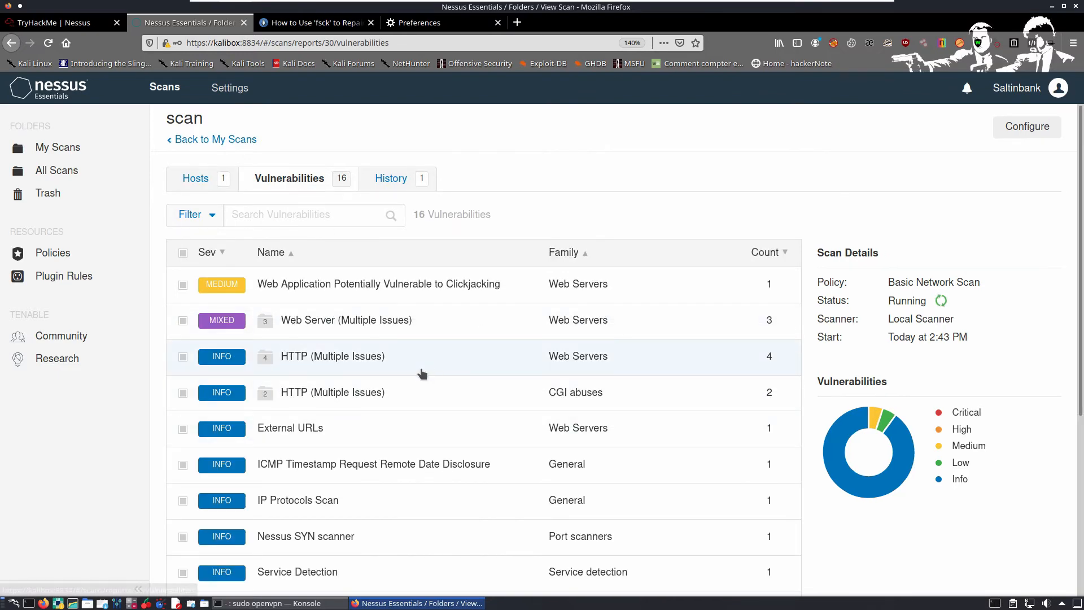
{"action": "scroll", "coordinate": [419, 371], "scroll_direction": "down", "scroll_amount": 1}
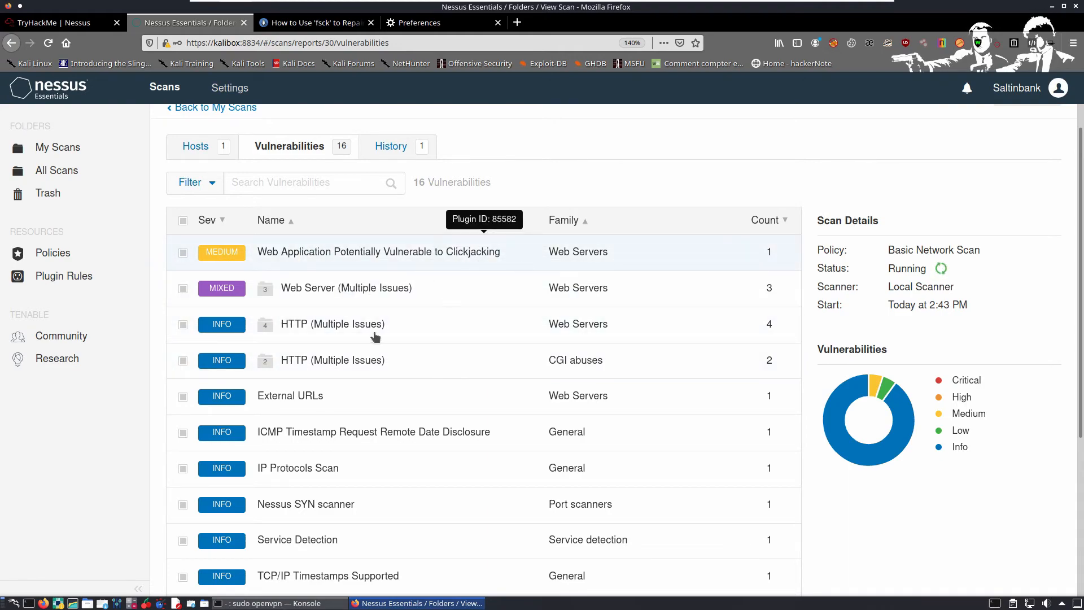
{"action": "scroll", "coordinate": [358, 363], "scroll_direction": "down", "scroll_amount": 2}
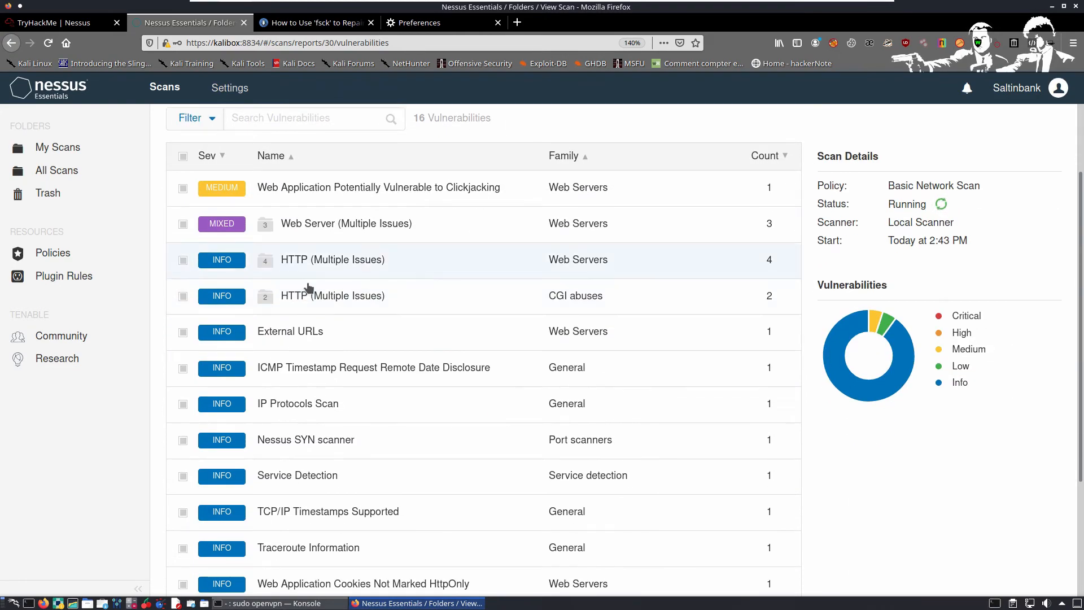
{"action": "scroll", "coordinate": [333, 387], "scroll_direction": "down", "scroll_amount": 5}
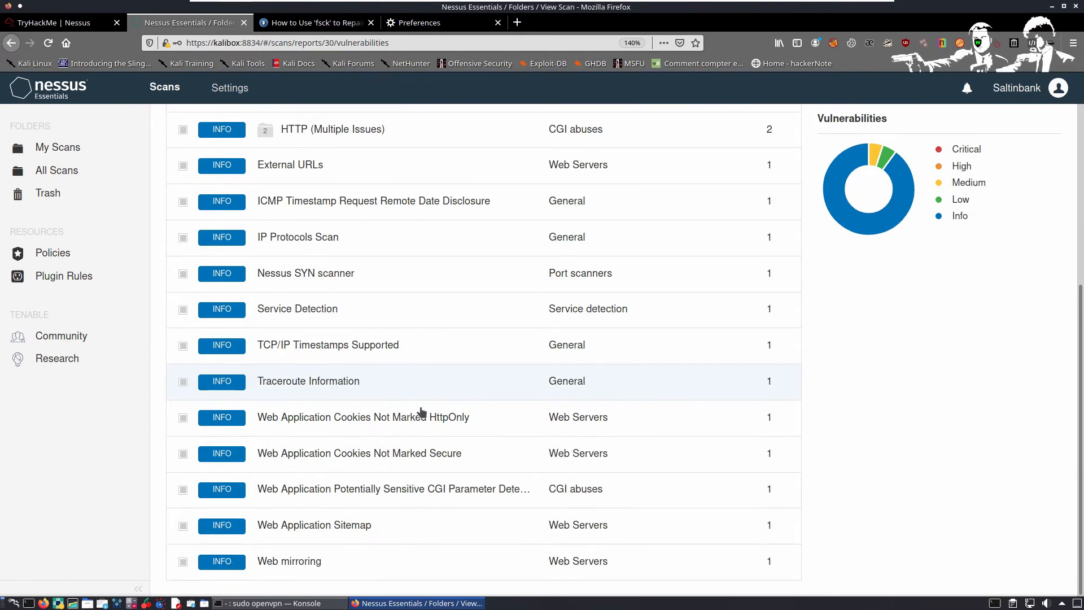
{"action": "scroll", "coordinate": [325, 497], "scroll_direction": "up", "scroll_amount": 4}
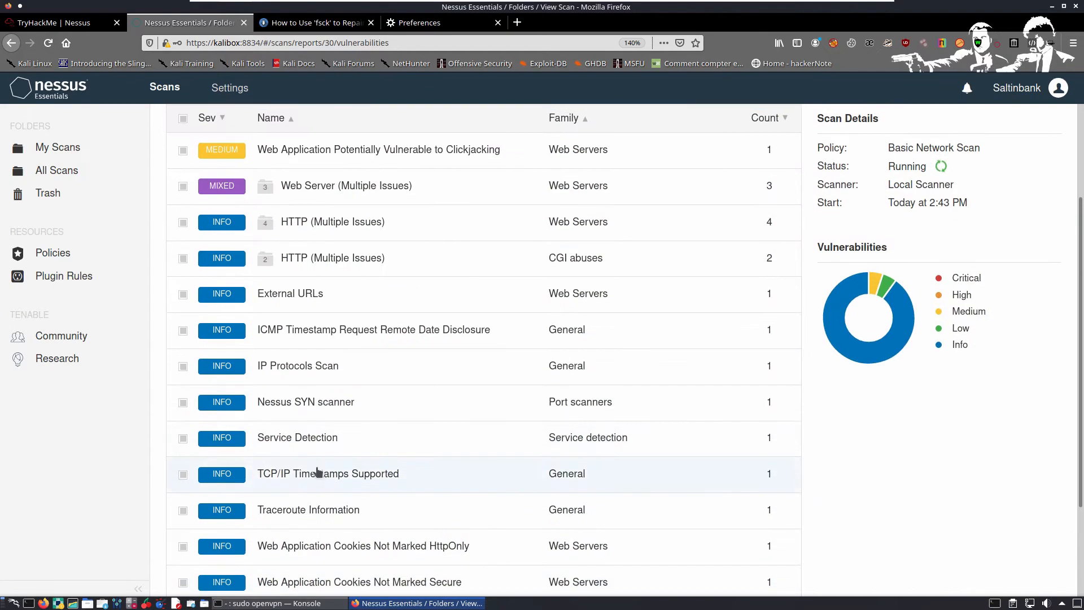
Step: Open the IP Protocols Scan finding and highlight the output listing the IP protocols accepted on the host
{"action": "mouse_move", "coordinate": [904, 292]}
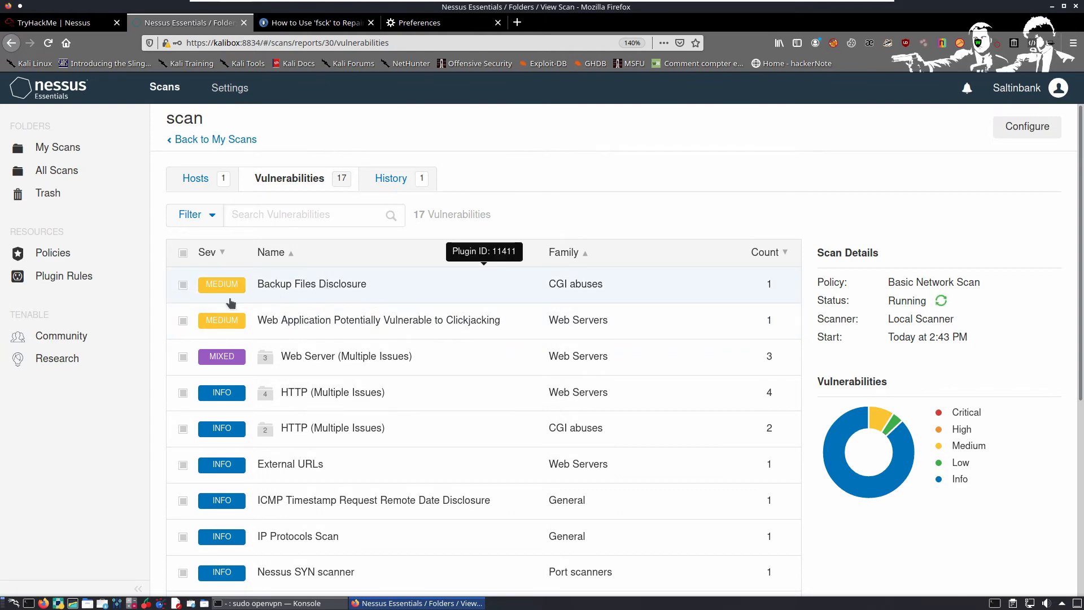
{"action": "scroll", "coordinate": [400, 293], "scroll_direction": "down", "scroll_amount": 3}
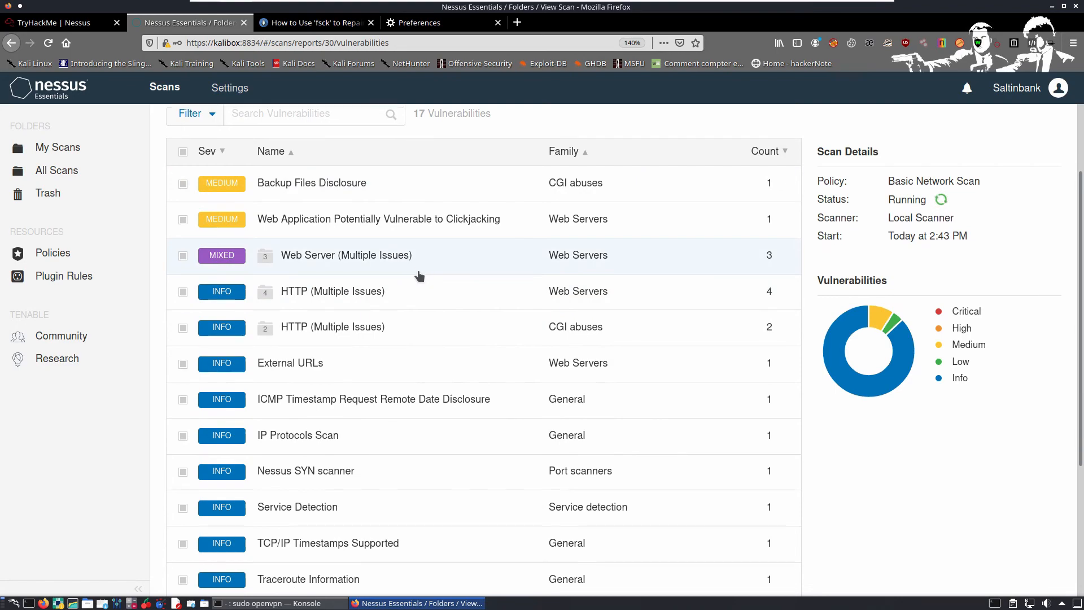
{"action": "left_click", "coordinate": [303, 415]}
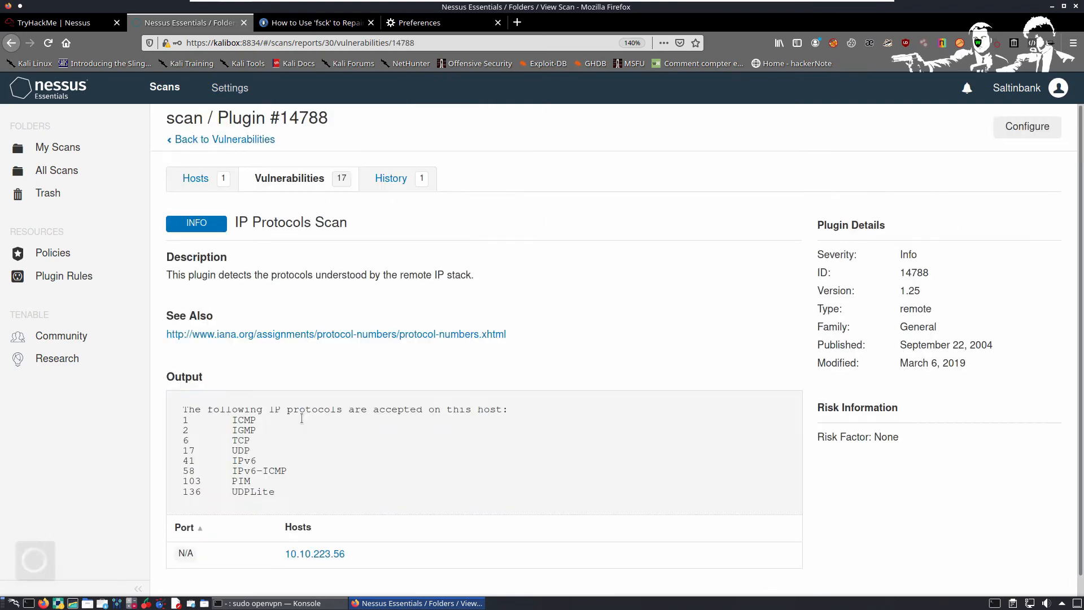
{"action": "left_click_drag", "start_coordinate": [349, 223], "coordinate": [236, 235]}
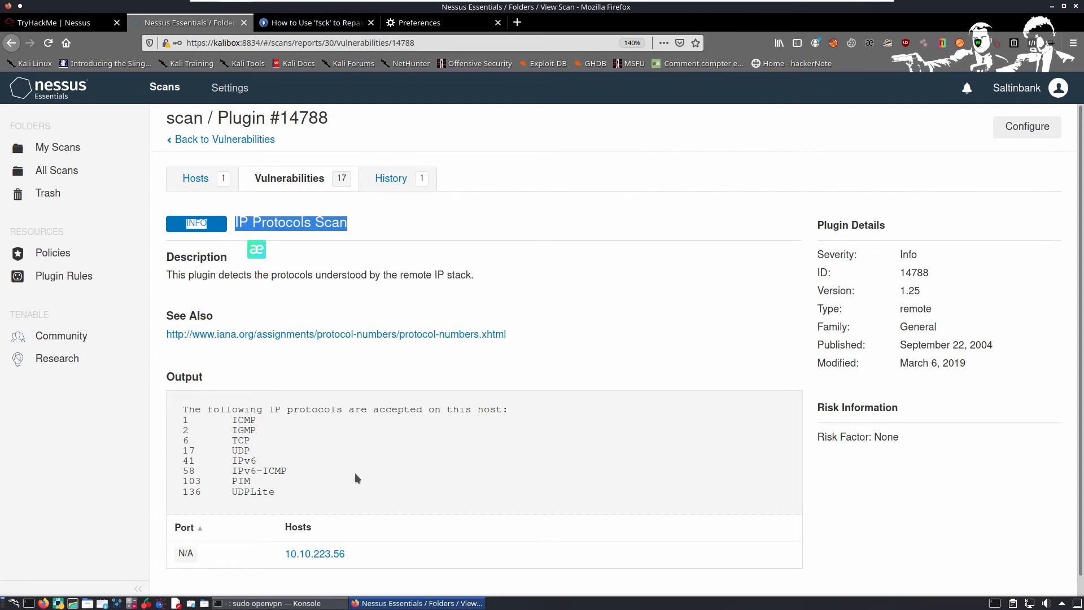
{"action": "left_click", "coordinate": [256, 487]}
{"action": "key", "text": "ctrl+a"}
{"action": "left_click", "coordinate": [324, 490]}
{"action": "left_click_drag", "start_coordinate": [324, 490], "coordinate": [173, 405]}
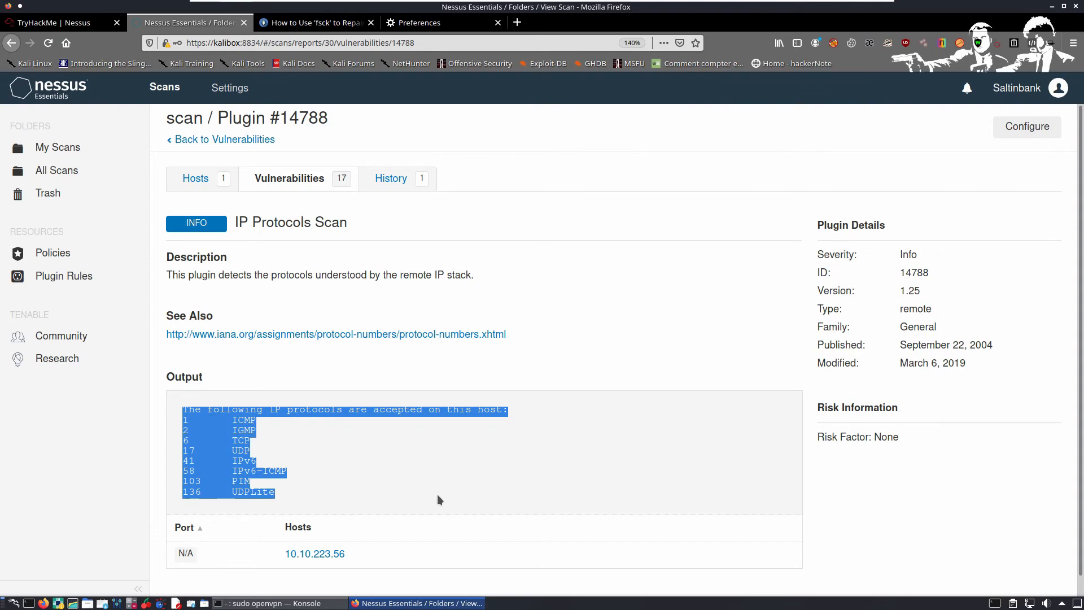
{"action": "scroll", "coordinate": [404, 434], "scroll_direction": "down", "scroll_amount": 1}
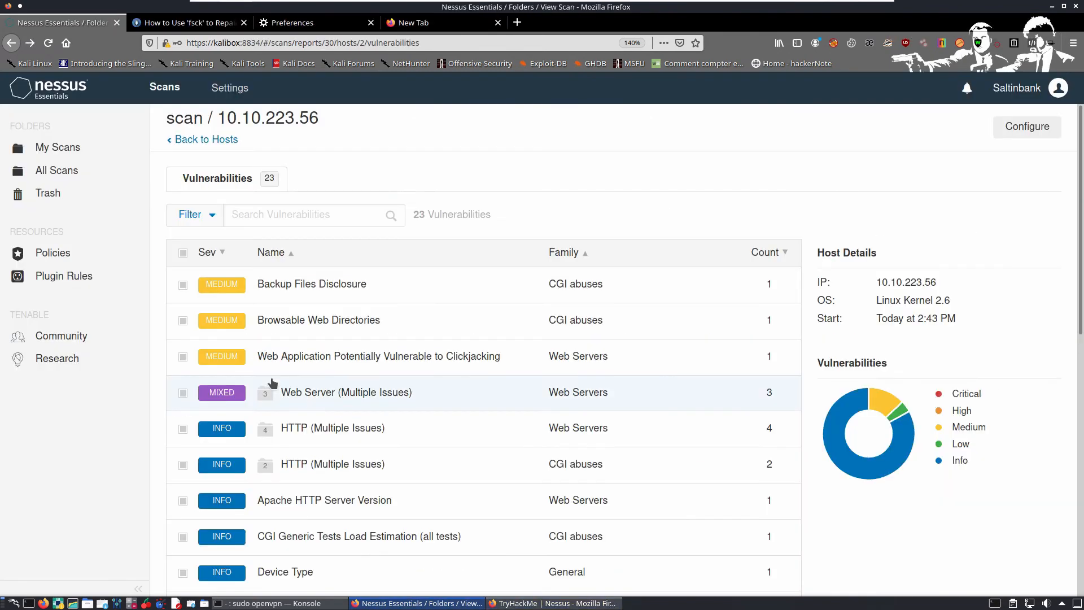
Step: Open the Apache HTTP Server Version finding for host 10.10.223.56 and select the reported version number
{"action": "scroll", "coordinate": [432, 390], "scroll_direction": "down", "scroll_amount": 3}
{"action": "scroll", "coordinate": [433, 405], "scroll_direction": "down", "scroll_amount": 2}
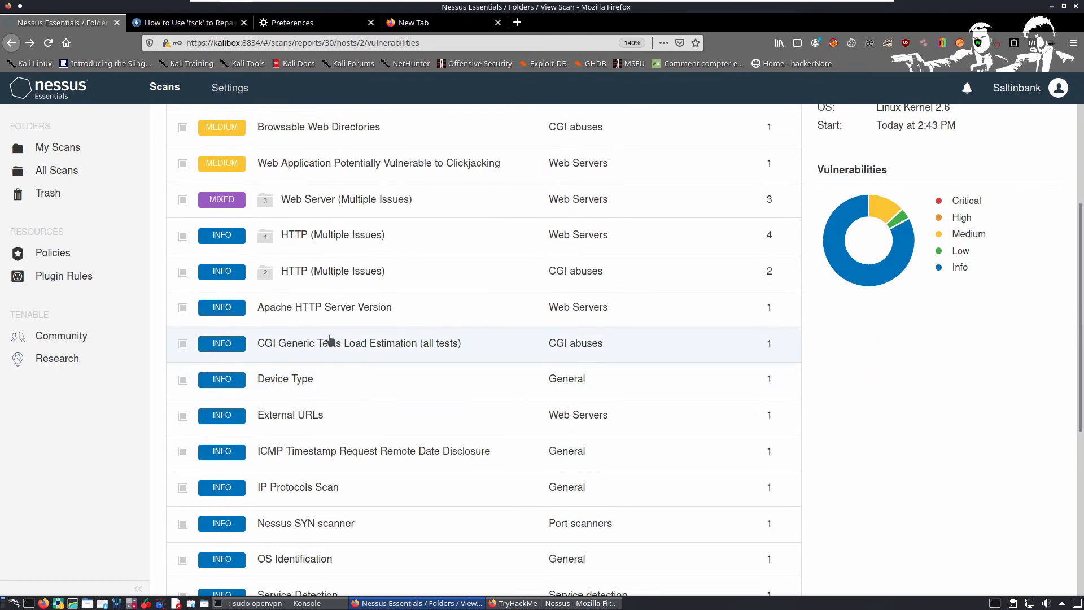
{"action": "left_click", "coordinate": [326, 312]}
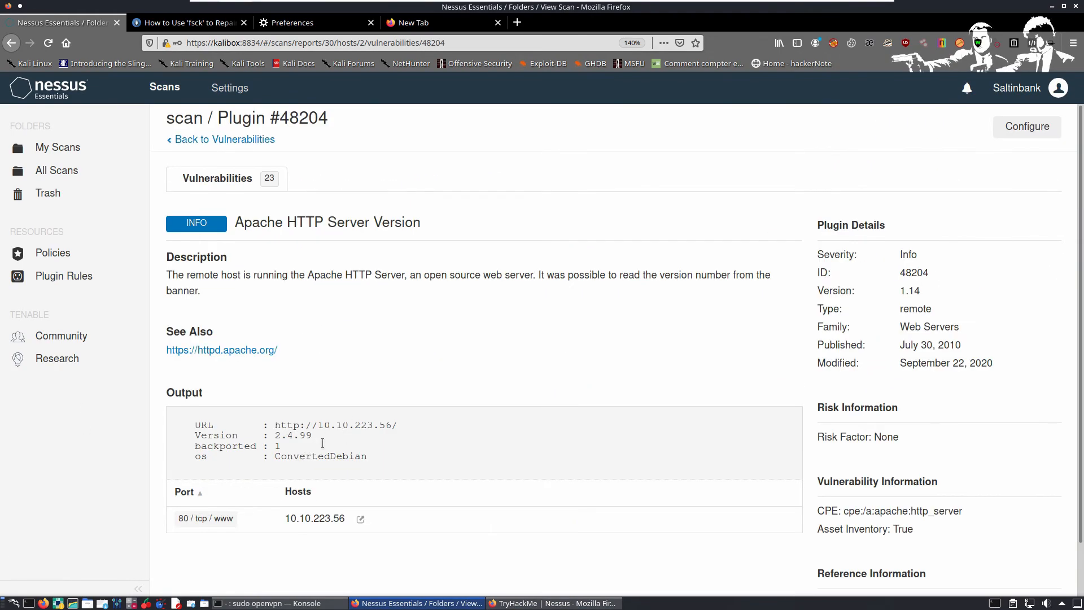
{"action": "left_click_drag", "start_coordinate": [293, 445], "coordinate": [275, 437]}
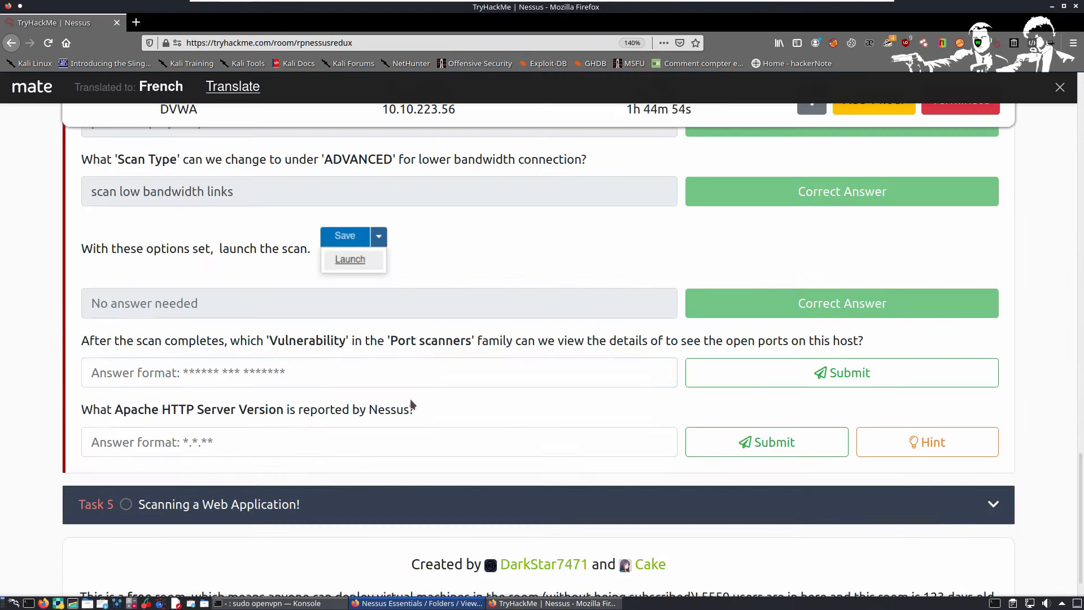
Step: Switch to the TryHackMe room and submit 2.4.99 as the answer to the Apache HTTP Server Version question
{"action": "key", "text": "alt+Tab"}
{"action": "left_click", "coordinate": [177, 446]}
{"action": "type", "text": "2.4.99"}
{"action": "left_click", "coordinate": [771, 452]}
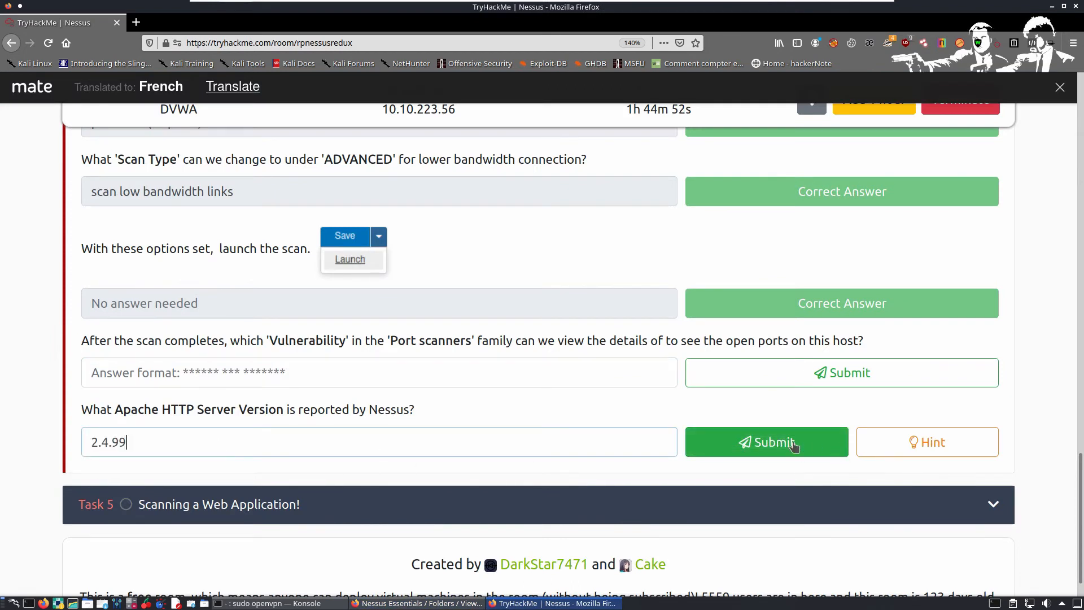
Step: Translate the TryHackMe room page into French
{"action": "left_click", "coordinate": [245, 380]}
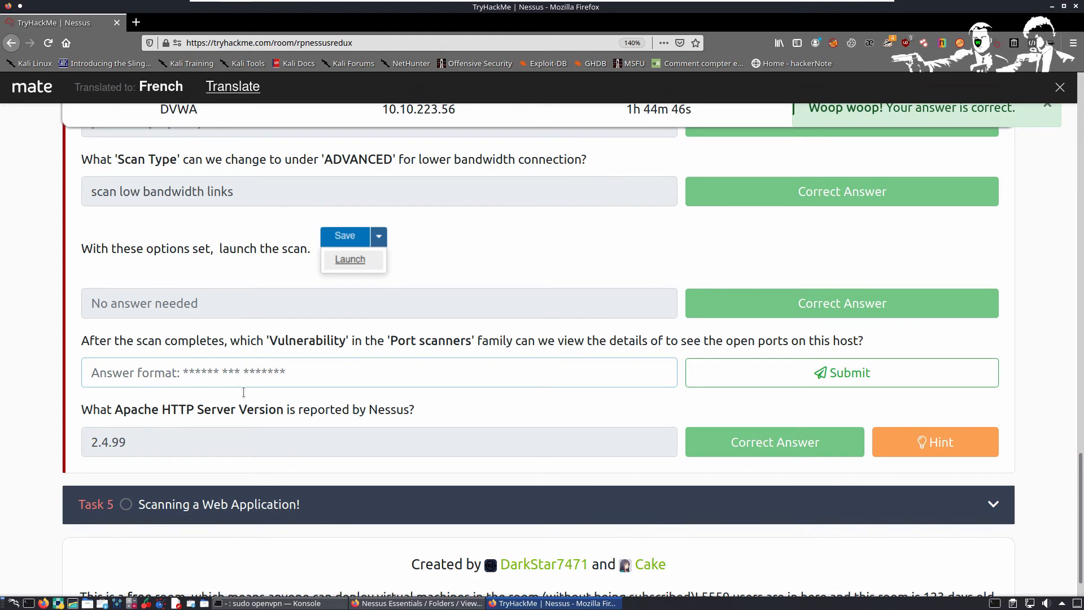
{"action": "right_click", "coordinate": [246, 392]}
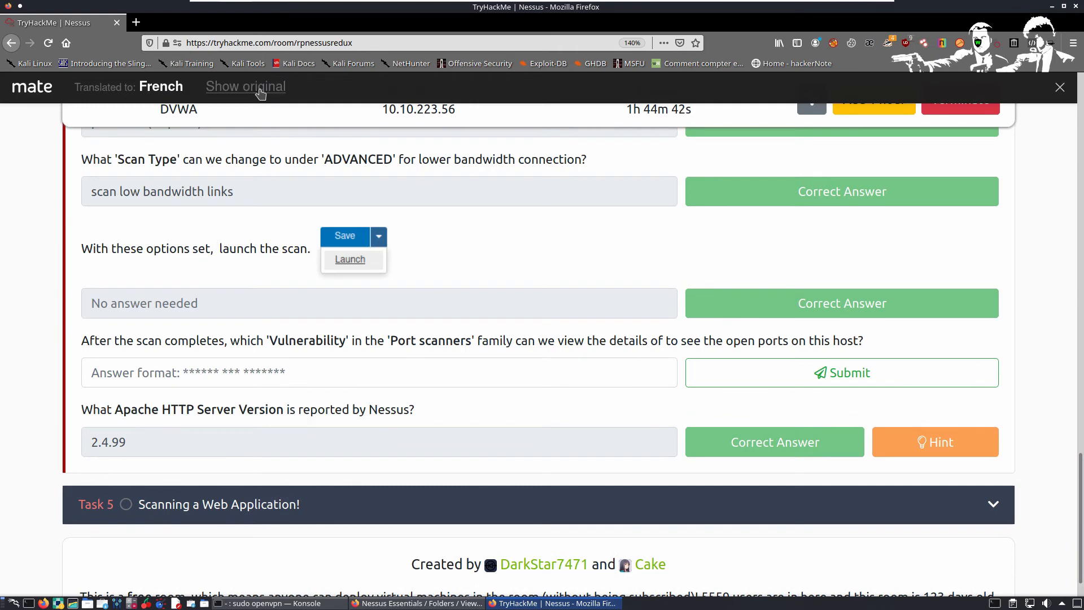
{"action": "left_click", "coordinate": [259, 90]}
Step: Copy the title of the Nessus SYN scanner finding in Nessus and submit it as the answer to the room's port scanners question
{"action": "key", "text": "alt+Tab"}
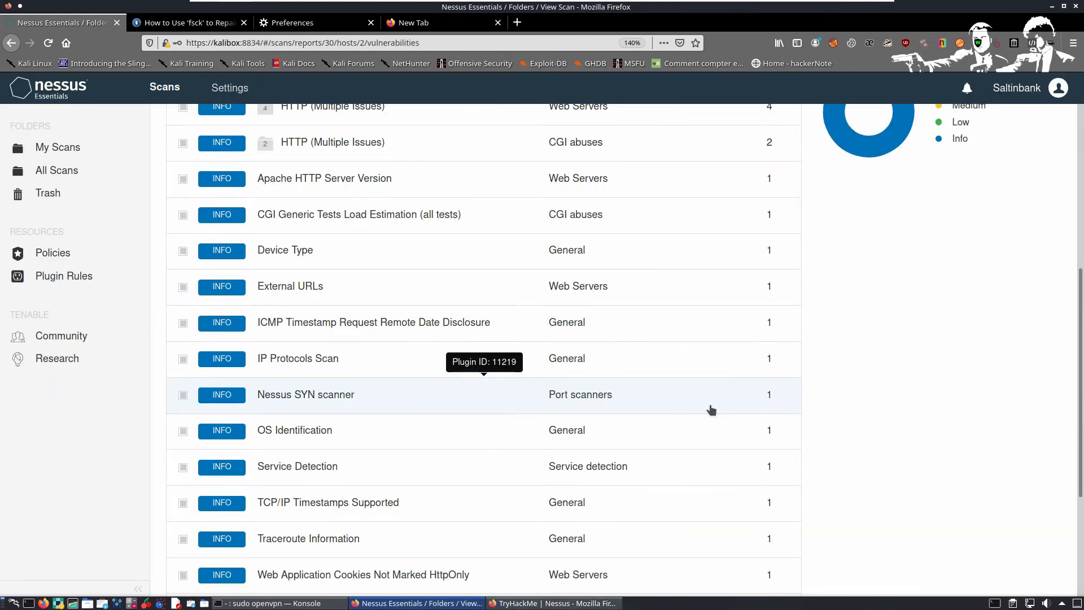
{"action": "left_click", "coordinate": [551, 407]}
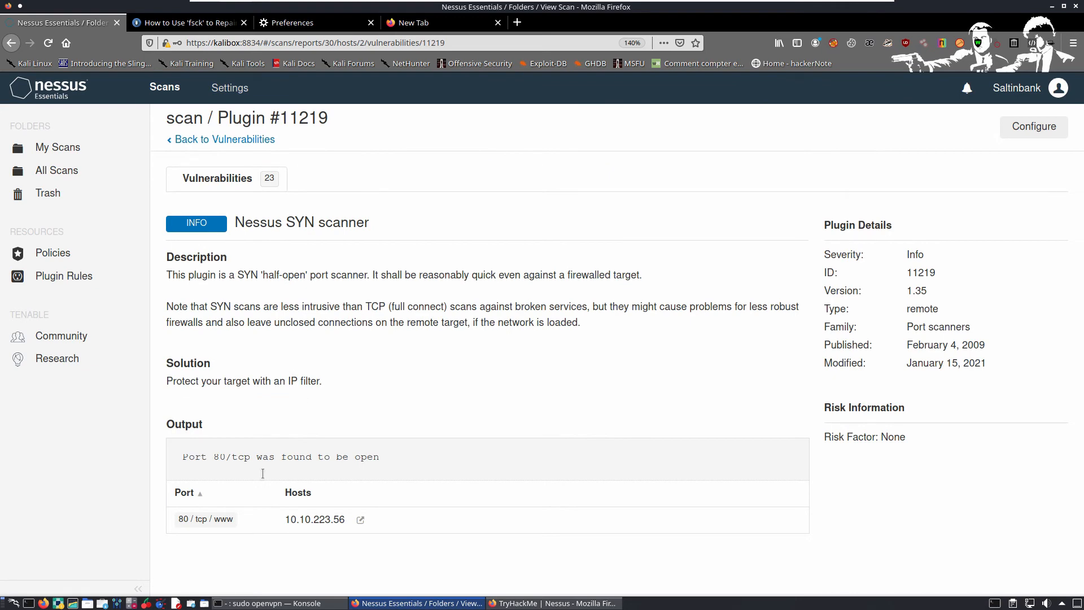
{"action": "left_click_drag", "start_coordinate": [368, 223], "coordinate": [235, 224]}
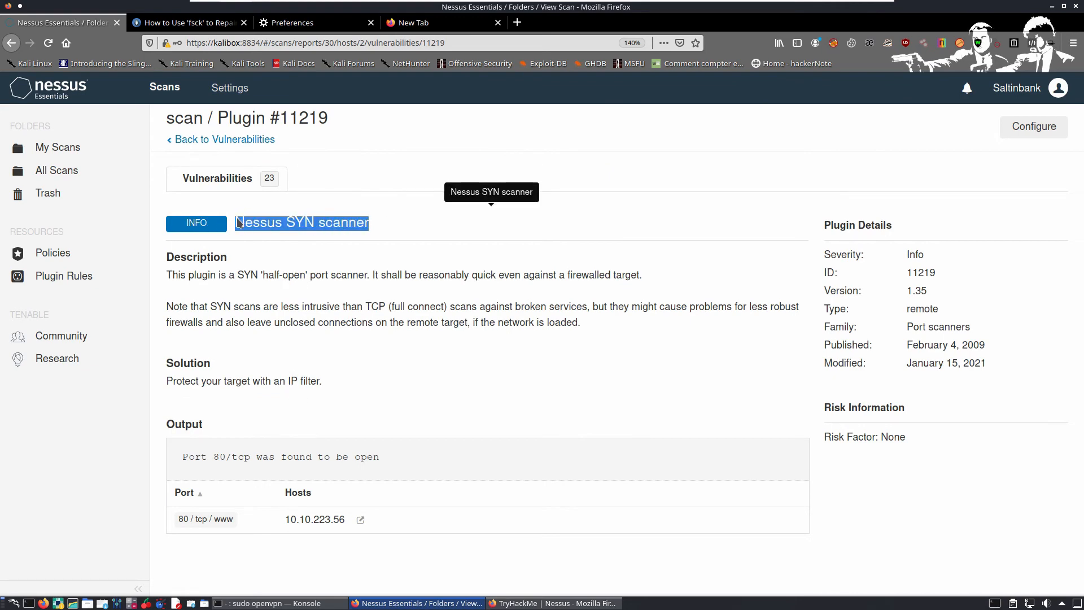
{"action": "key", "text": "ctrl+c"}
{"action": "key", "text": "alt+Tab"}
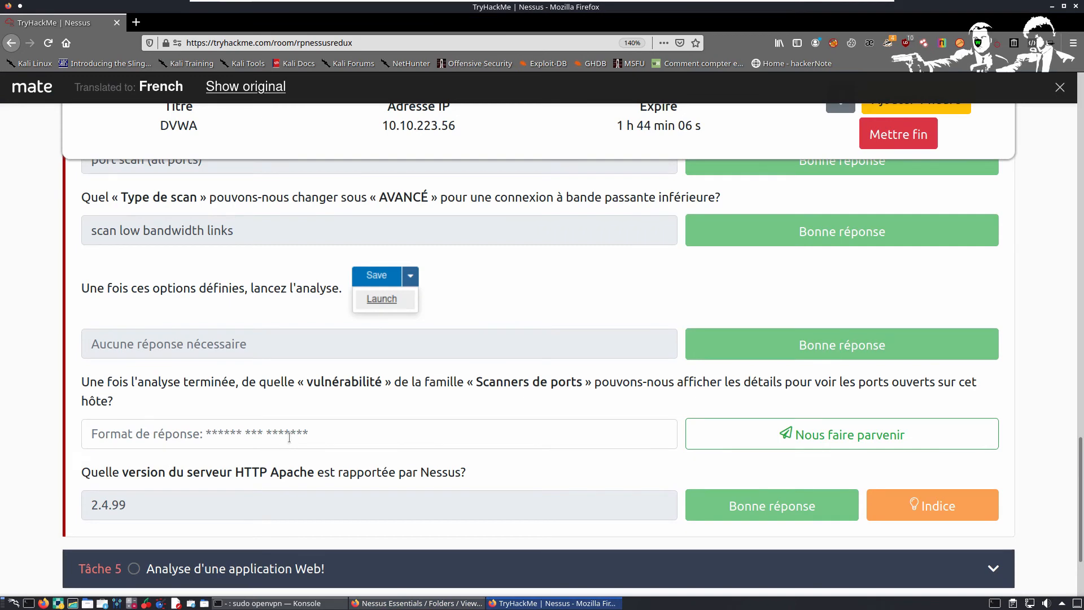
{"action": "left_click", "coordinate": [518, 446]}
{"action": "key", "text": "ctrl+v"}
{"action": "left_click", "coordinate": [822, 435]}
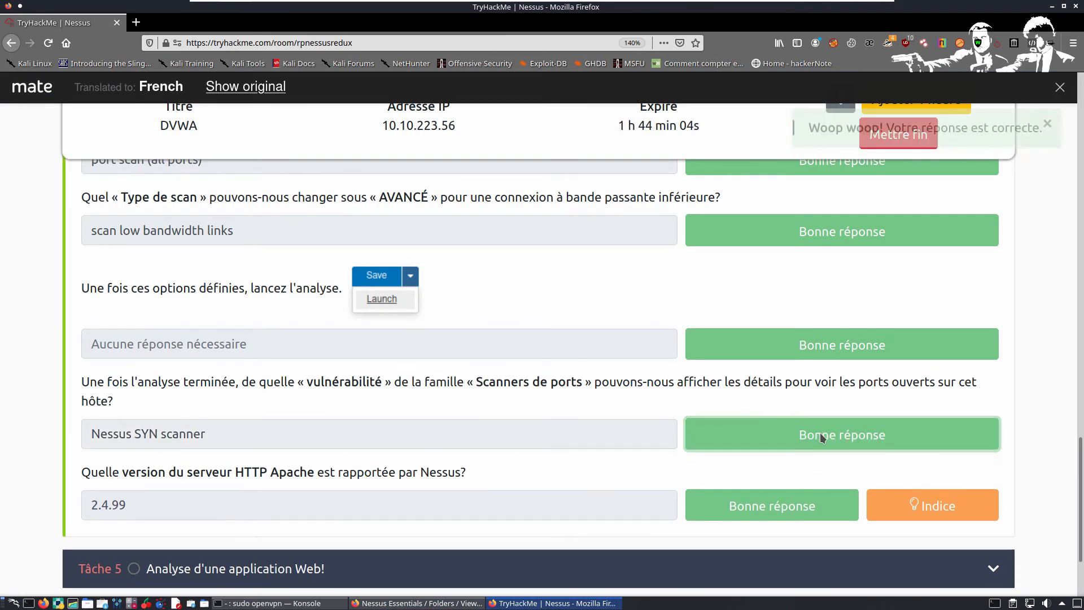
Step: Expand Task 5 on scanning a web application and read through its questions
{"action": "scroll", "coordinate": [324, 462], "scroll_direction": "down", "scroll_amount": 3}
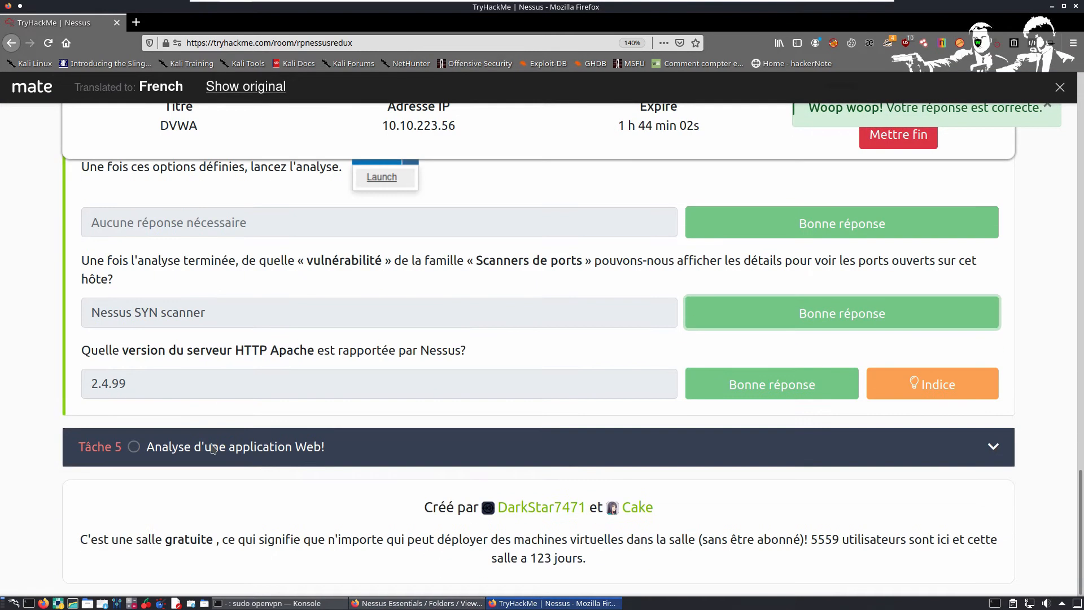
{"action": "left_click", "coordinate": [324, 462]}
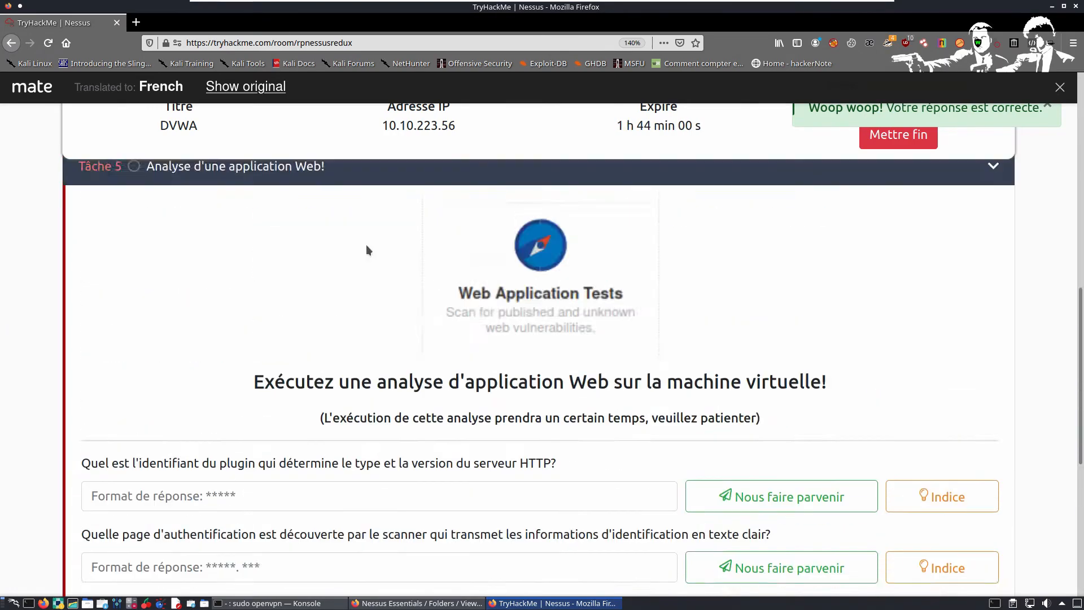
{"action": "scroll", "coordinate": [327, 254], "scroll_direction": "down", "scroll_amount": 2}
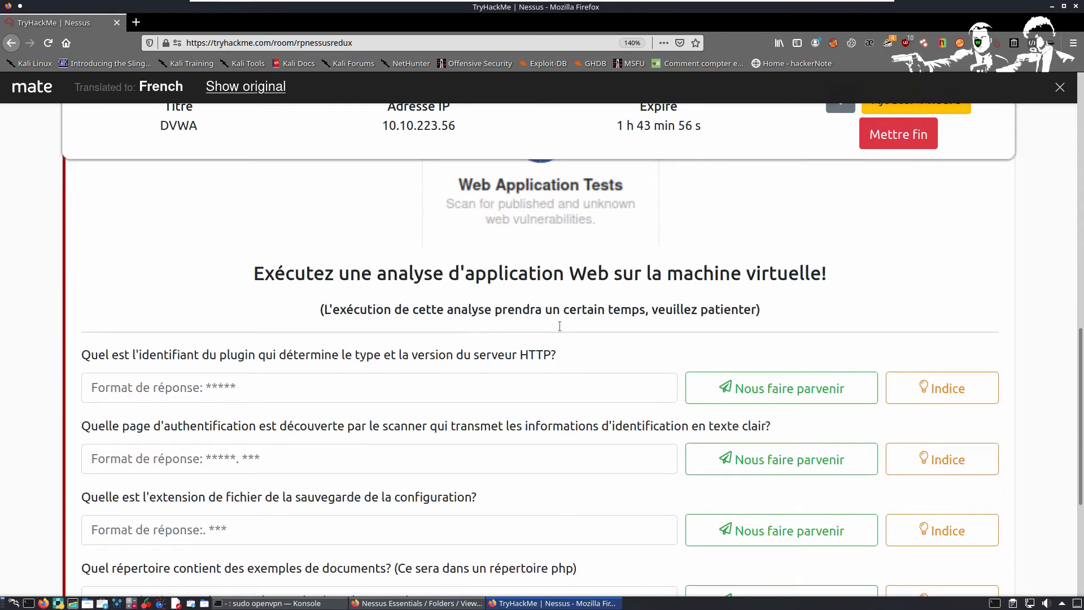
{"action": "left_click_drag", "start_coordinate": [249, 361], "coordinate": [245, 362]}
{"action": "left_click", "coordinate": [320, 368]}
{"action": "scroll", "coordinate": [489, 407], "scroll_direction": "up", "scroll_amount": 1}
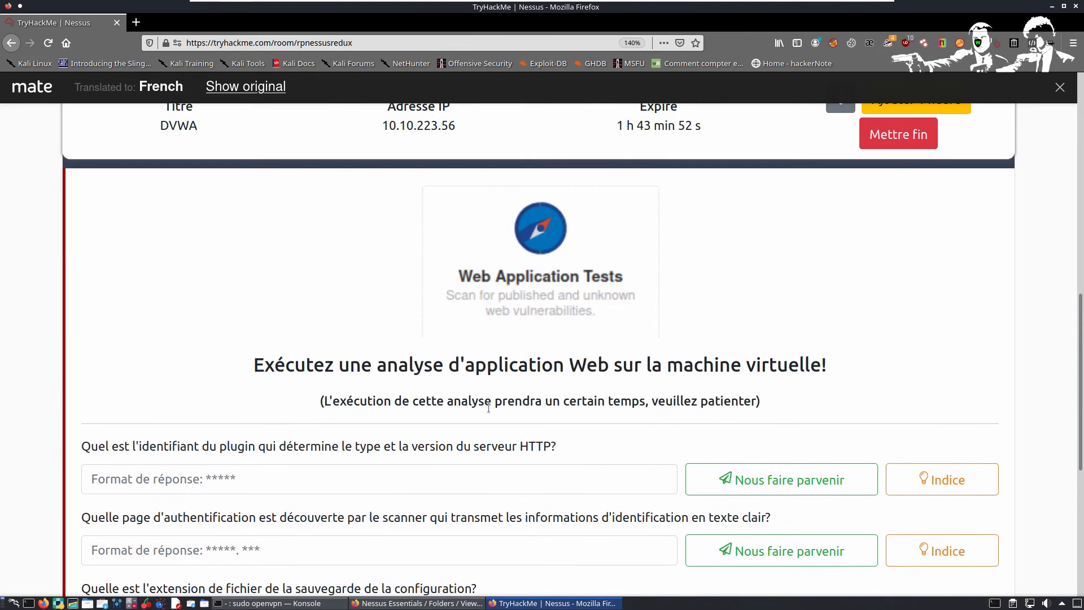
{"action": "scroll", "coordinate": [489, 406], "scroll_direction": "down", "scroll_amount": 1}
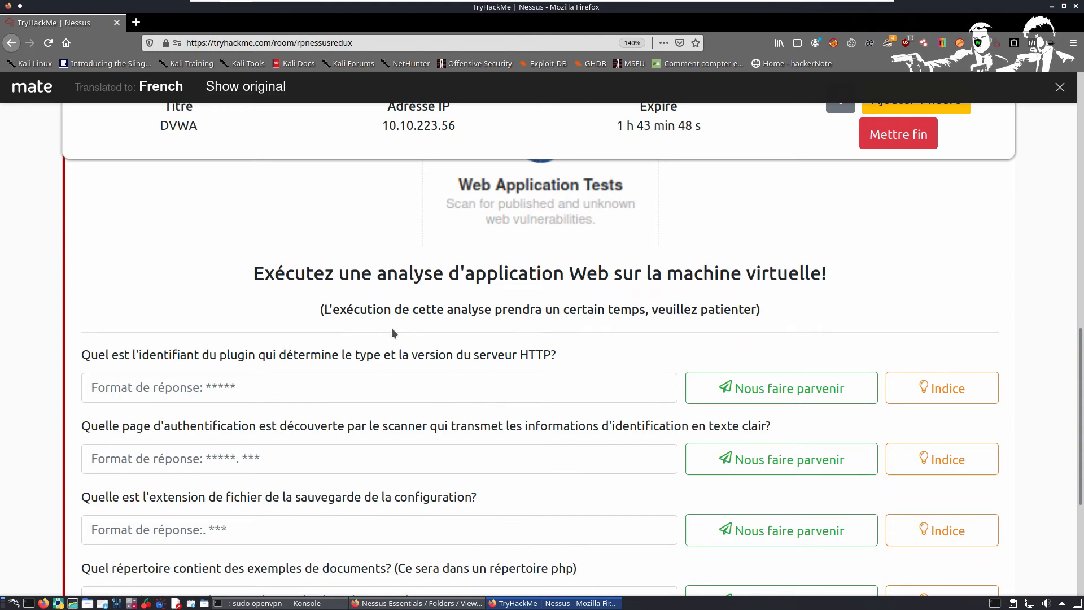
{"action": "scroll", "coordinate": [392, 331], "scroll_direction": "down", "scroll_amount": 1}
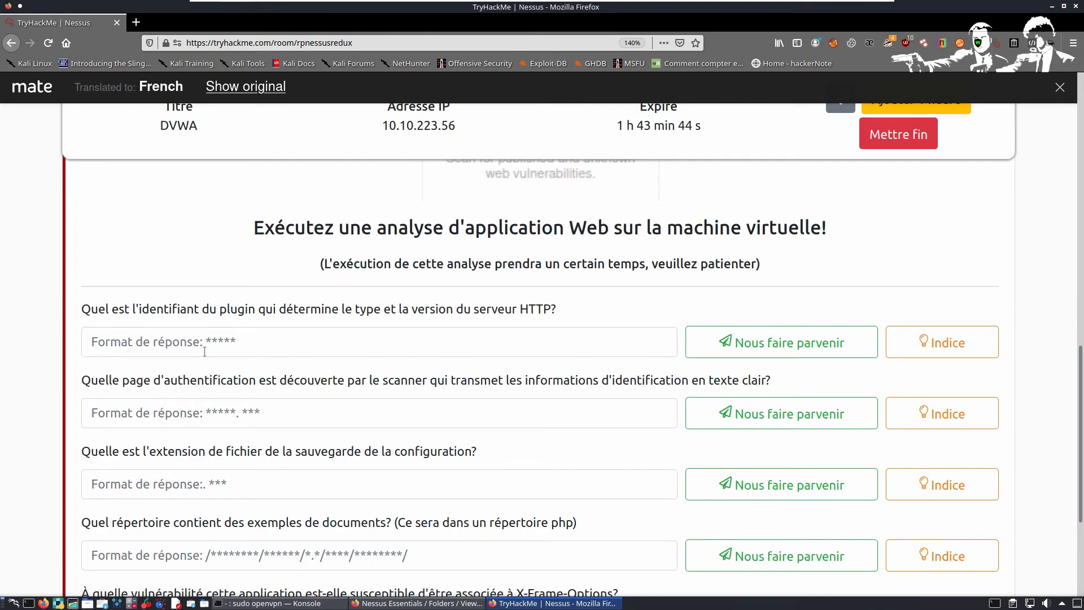
{"action": "scroll", "coordinate": [205, 352], "scroll_direction": "down", "scroll_amount": 1}
{"action": "scroll", "coordinate": [198, 348], "scroll_direction": "down", "scroll_amount": 1}
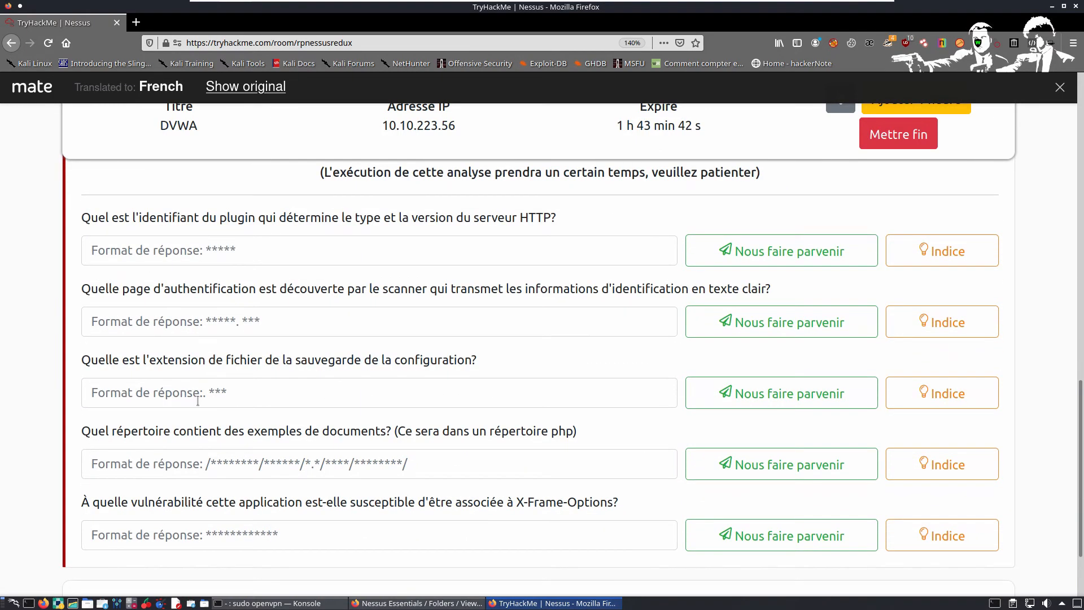
Step: Submit .bak as the answer to the question on the config backup's file extension
{"action": "left_click", "coordinate": [243, 411]}
{"action": "type", "text": ".bak"}
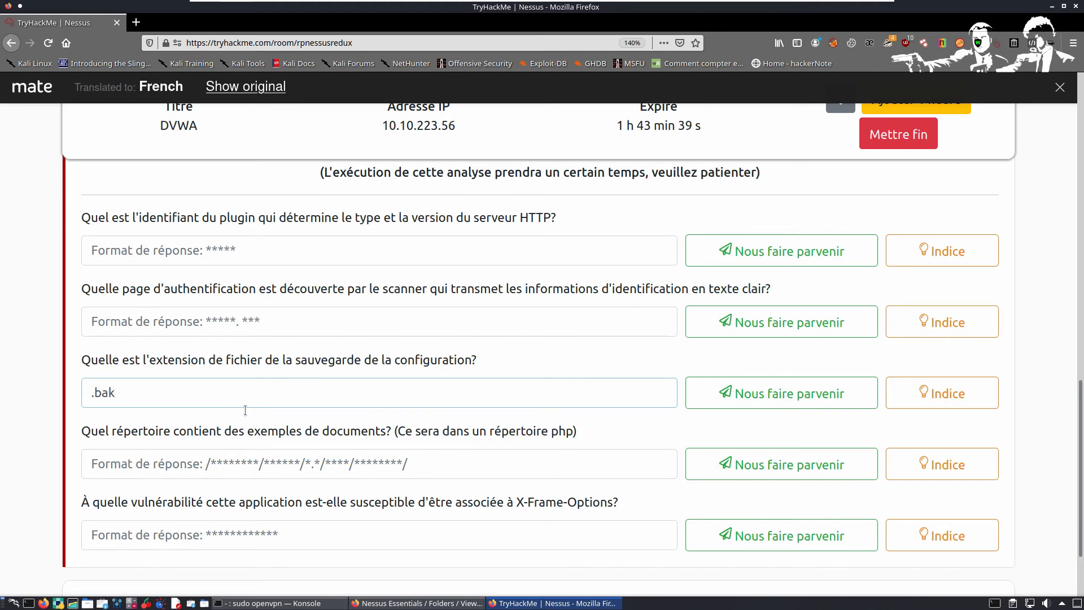
{"action": "key", "text": "Return"}
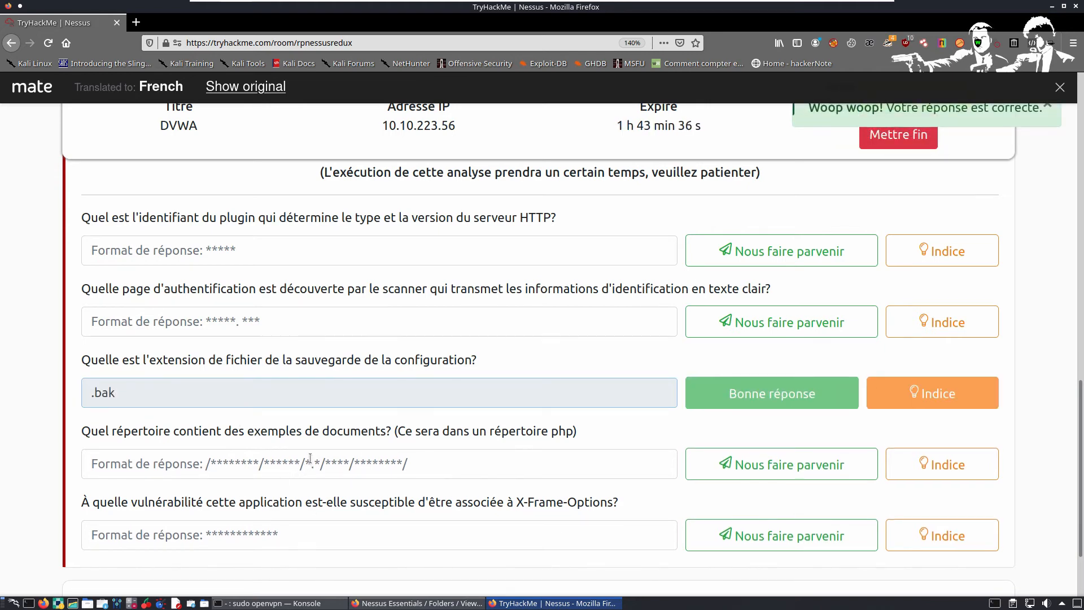
Step: Open the Browsable Web Directories finding in Nessus and compare its directory list with the room's example documents question
{"action": "key", "text": "alt+Tab"}
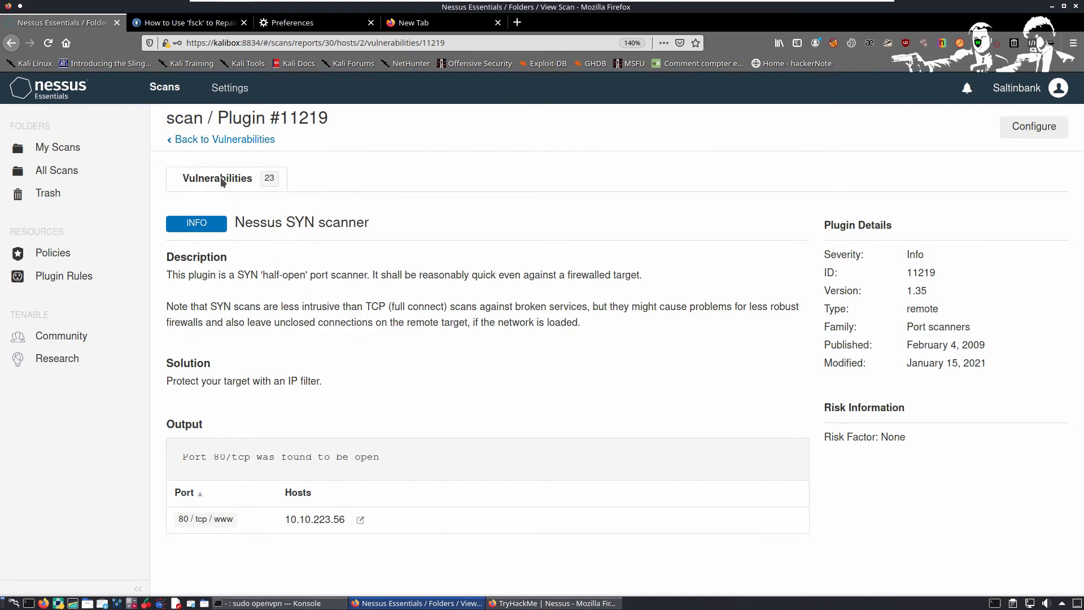
{"action": "left_click", "coordinate": [209, 140]}
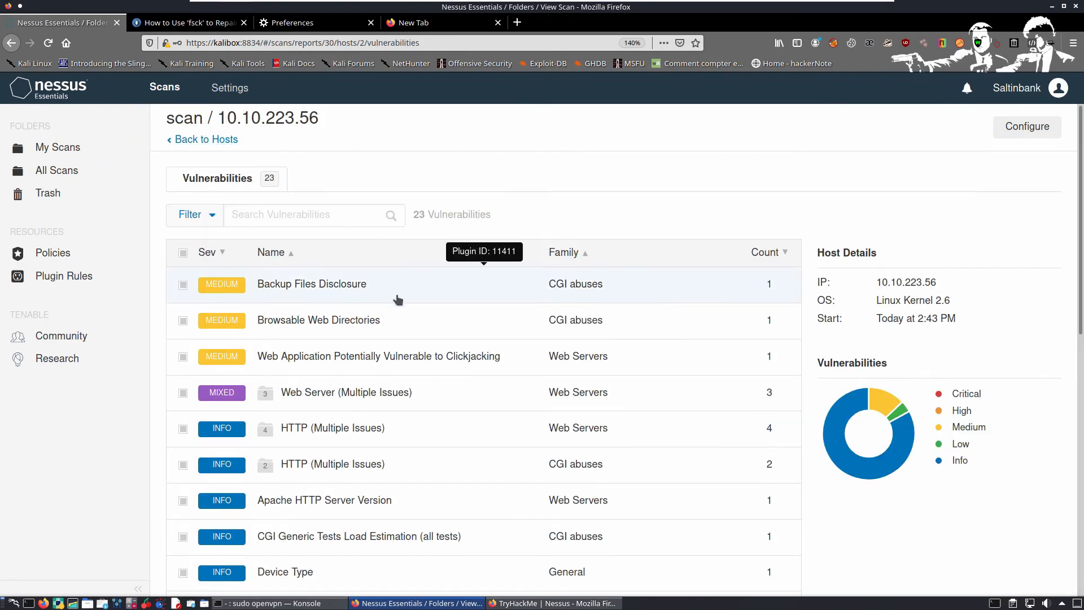
{"action": "scroll", "coordinate": [398, 299], "scroll_direction": "down", "scroll_amount": 1}
{"action": "left_click", "coordinate": [311, 298]}
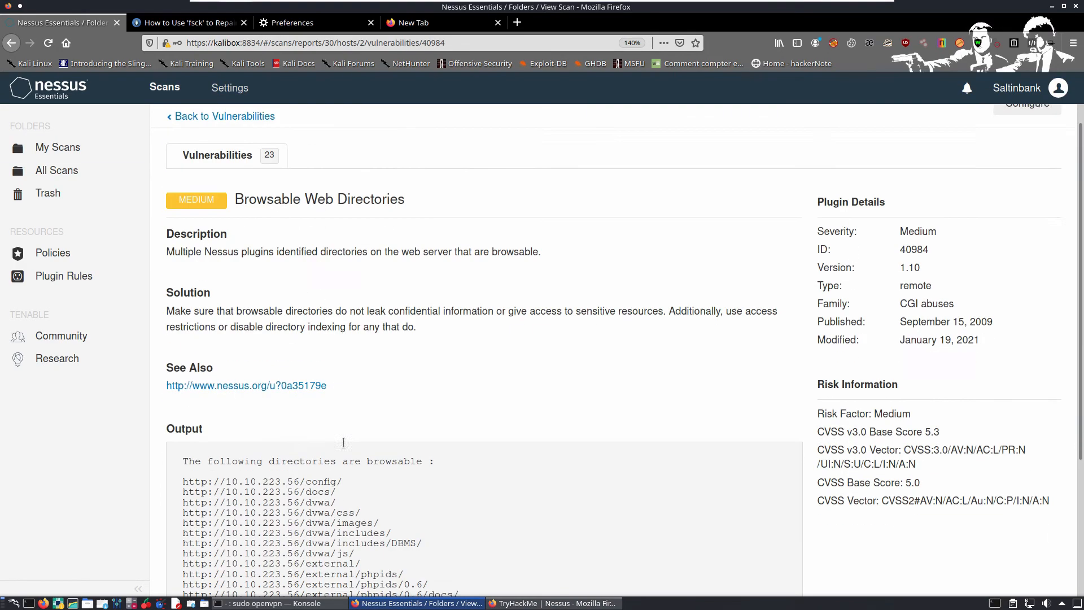
{"action": "scroll", "coordinate": [343, 442], "scroll_direction": "down", "scroll_amount": 2}
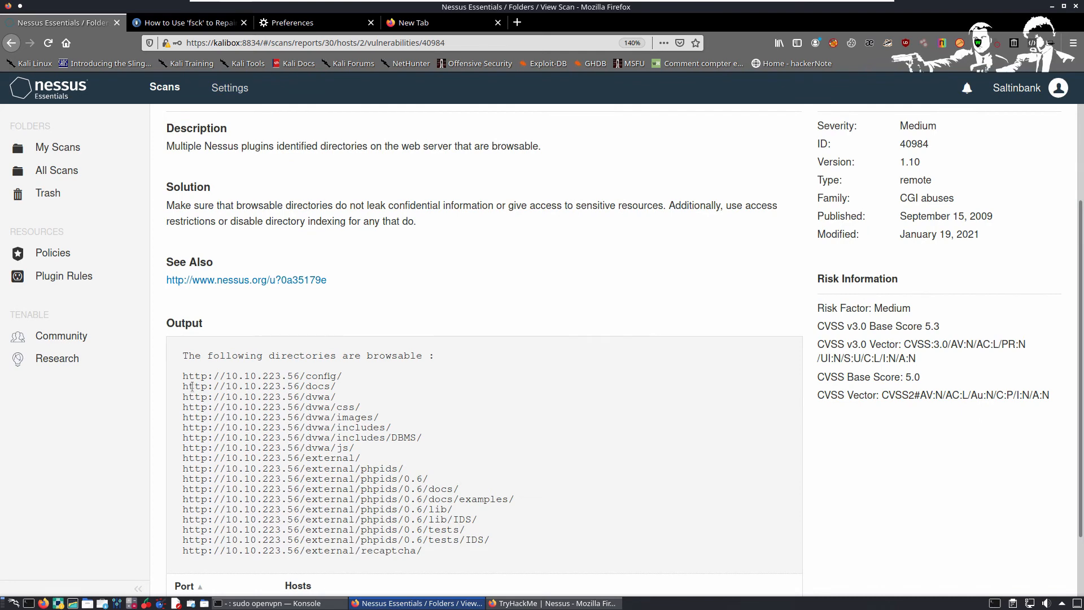
{"action": "key", "text": "alt+Tab"}
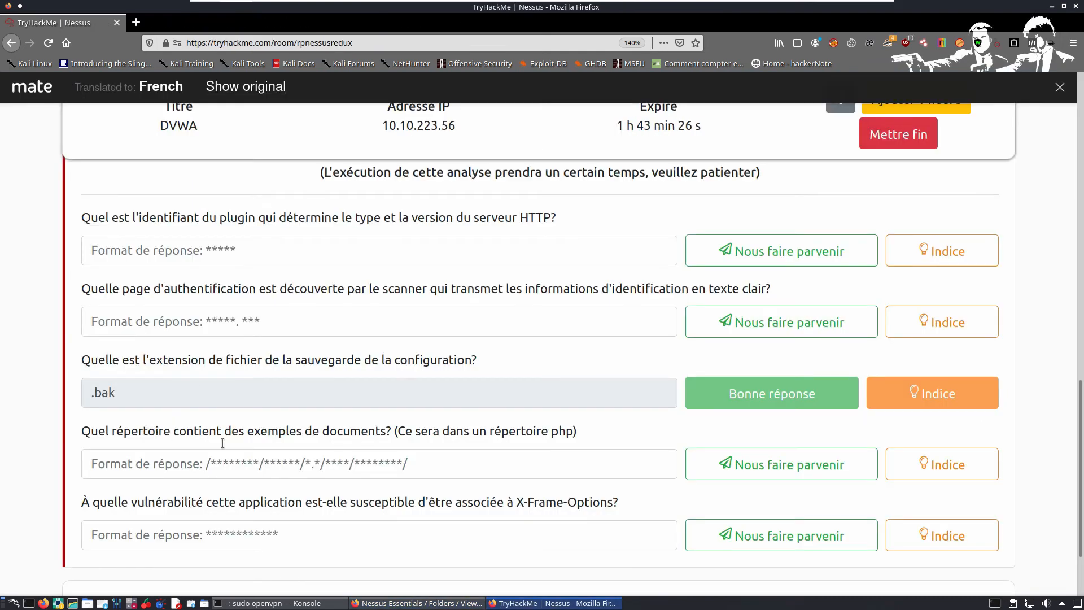
{"action": "key", "text": "alt"}
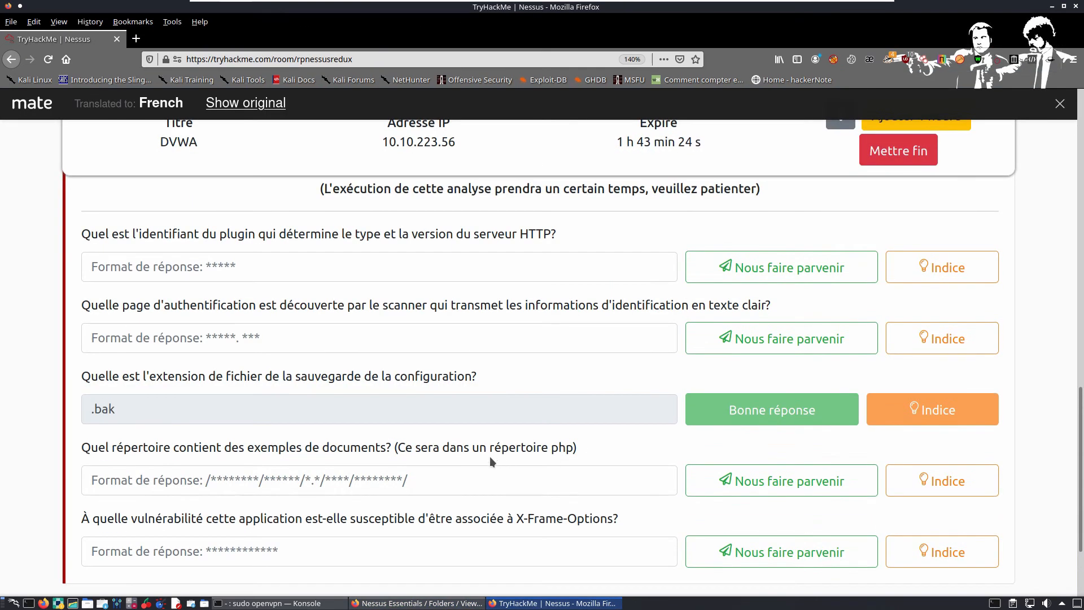
{"action": "key", "text": "alt+Tab"}
{"action": "scroll", "coordinate": [432, 491], "scroll_direction": "down", "scroll_amount": 1}
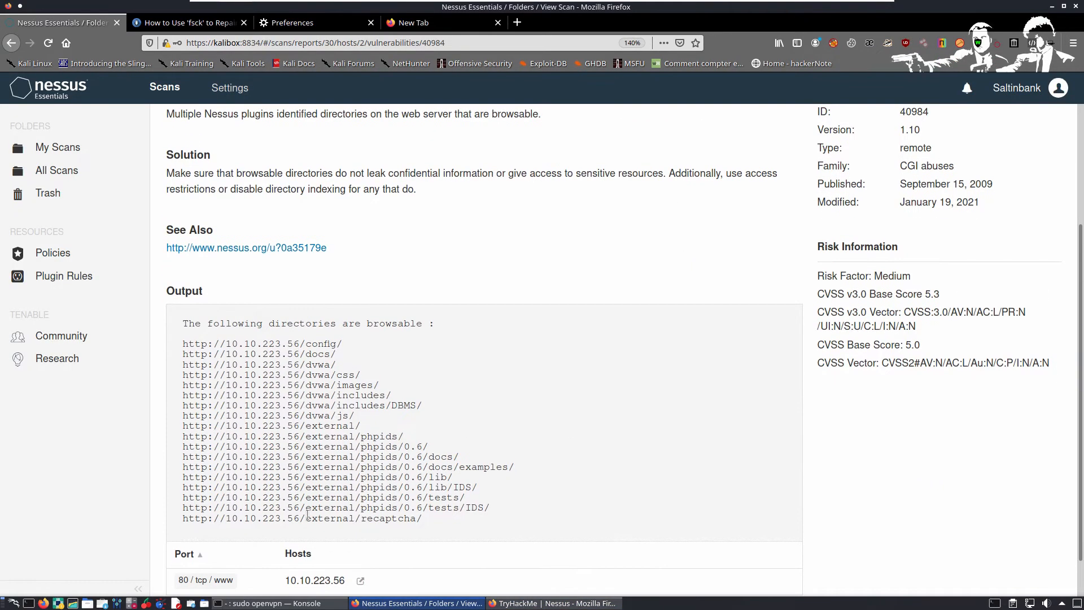
{"action": "key", "text": "alt+Tab"}
Step: Copy plugin ID 10107 from the HTTP Server Type and Version finding and submit it as the answer to Task 5's plugin ID question
{"action": "key", "text": "alt+Tab"}
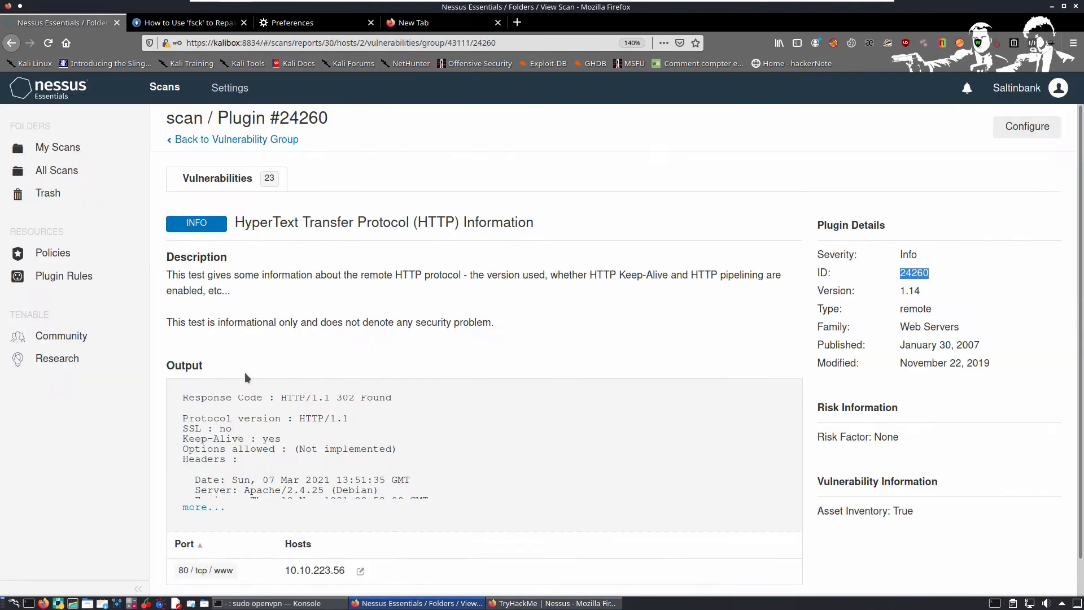
{"action": "left_click", "coordinate": [13, 45]}
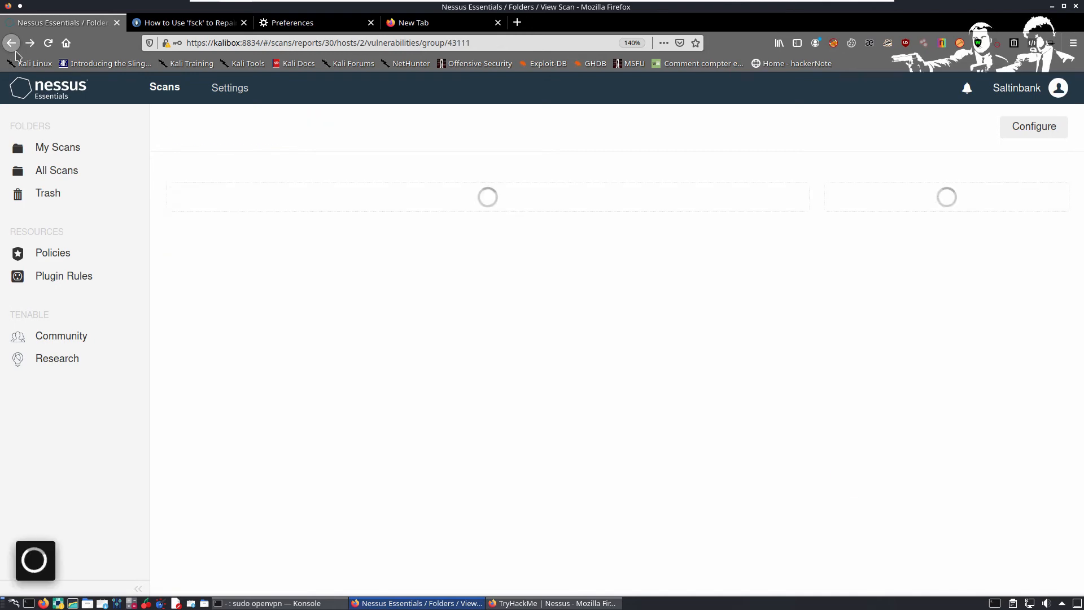
{"action": "left_click", "coordinate": [379, 320]}
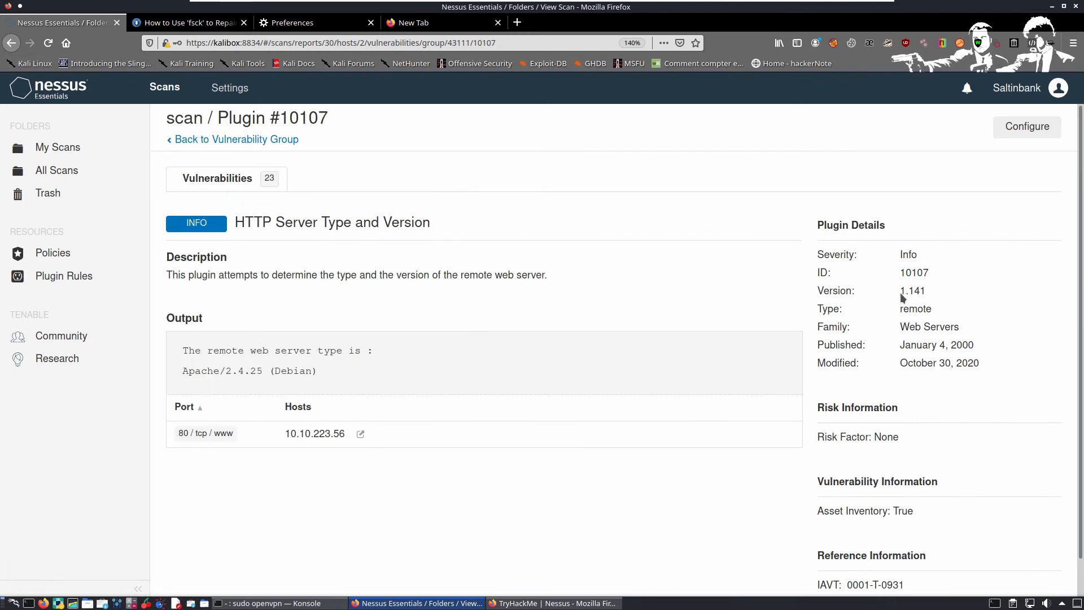
{"action": "double_click", "coordinate": [914, 273]}
{"action": "key", "text": "ctrl+c"}
{"action": "key", "text": "alt+Tab"}
{"action": "double_click", "coordinate": [112, 387]}
{"action": "key", "text": "ctrl+v"}
{"action": "left_click", "coordinate": [810, 395]}
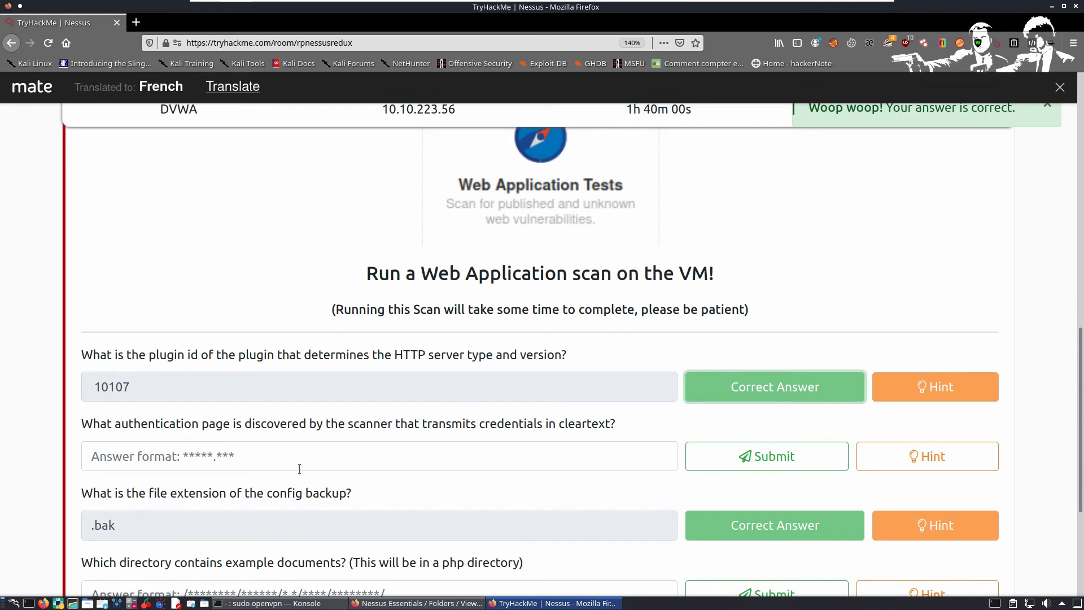
Step: Return to the HTTP (Multiple Issues) group in Nessus and read the HTTP Methods Allowed (per directory) finding
{"action": "key", "text": "alt+Tab"}
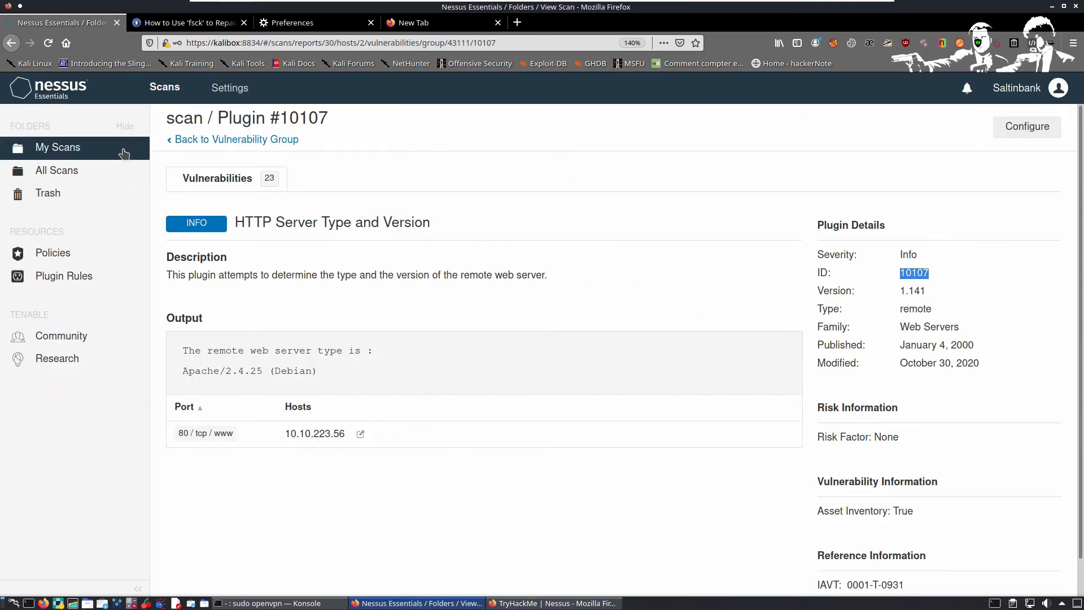
{"action": "left_click", "coordinate": [11, 43]}
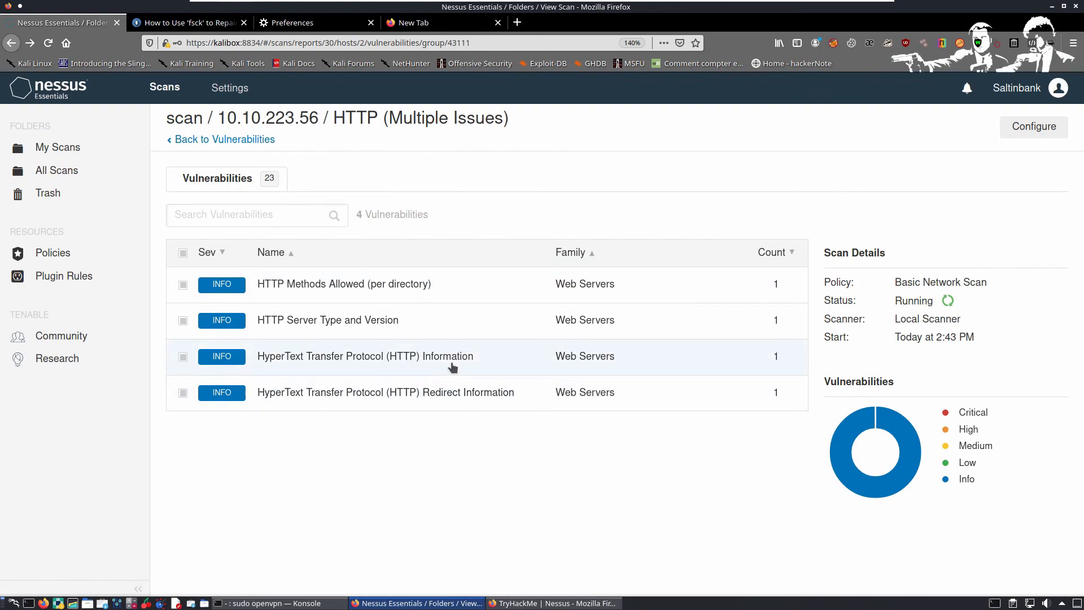
{"action": "left_click", "coordinate": [375, 288]}
{"action": "scroll", "coordinate": [186, 349], "scroll_direction": "down", "scroll_amount": 3}
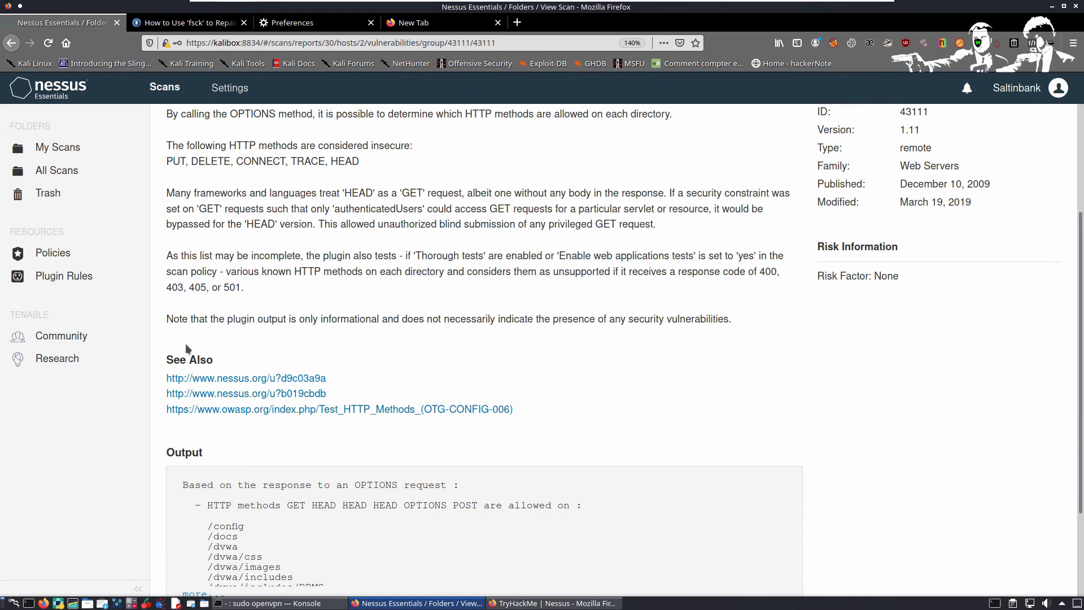
{"action": "scroll", "coordinate": [204, 339], "scroll_direction": "down", "scroll_amount": 3}
Step: Go back to the HTTP issues group and examine the HyperText Transfer Protocol (HTTP) Redirect Information finding's output
{"action": "left_click", "coordinate": [15, 61]}
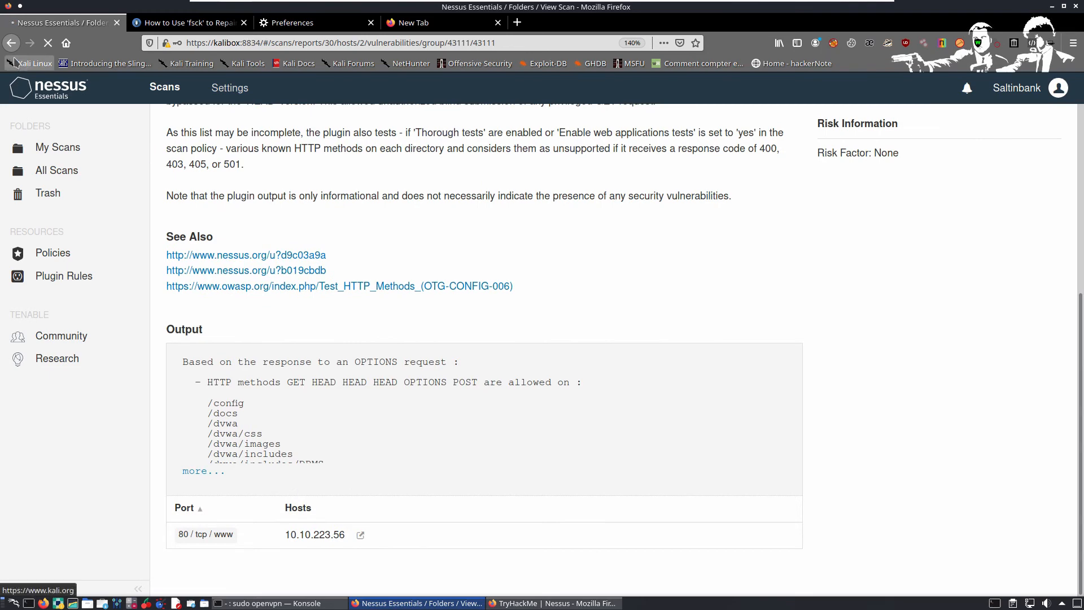
{"action": "left_click", "coordinate": [12, 45]}
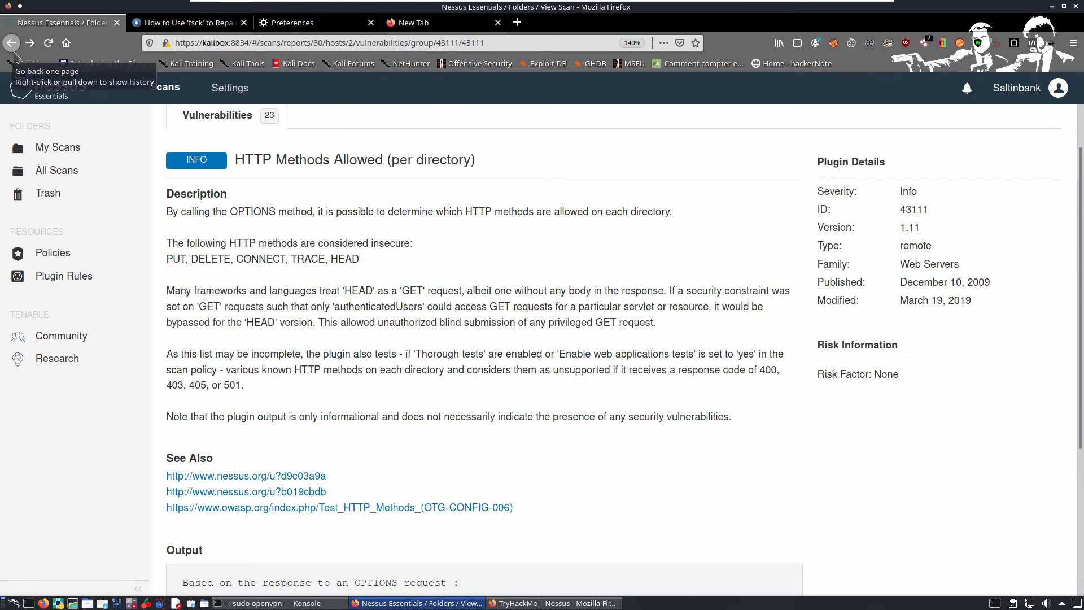
{"action": "left_click", "coordinate": [12, 44]}
{"action": "left_click", "coordinate": [398, 394]}
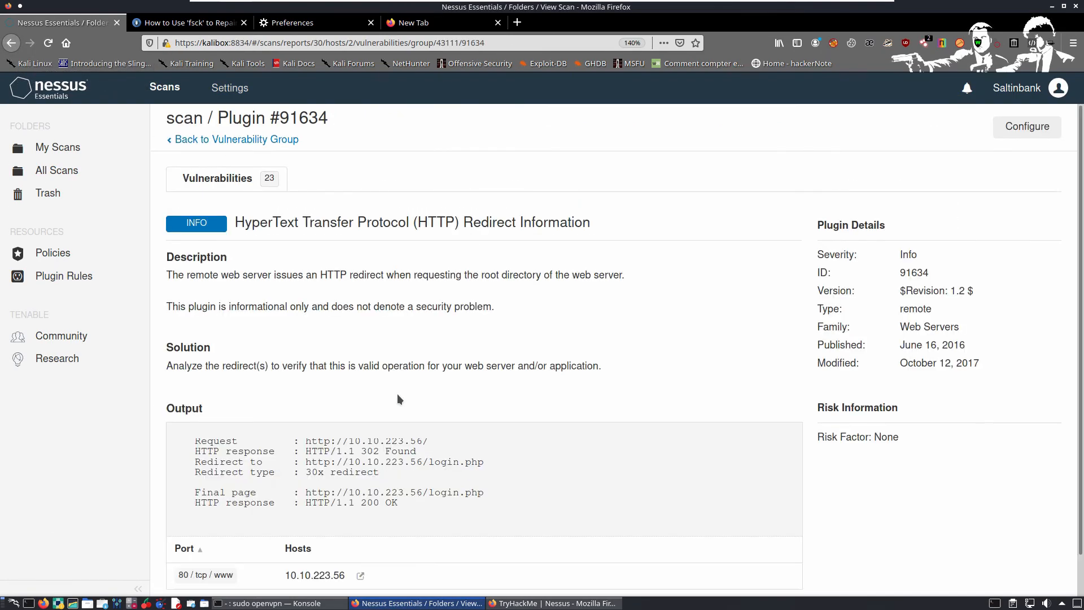
{"action": "scroll", "coordinate": [497, 497], "scroll_direction": "down", "scroll_amount": 1}
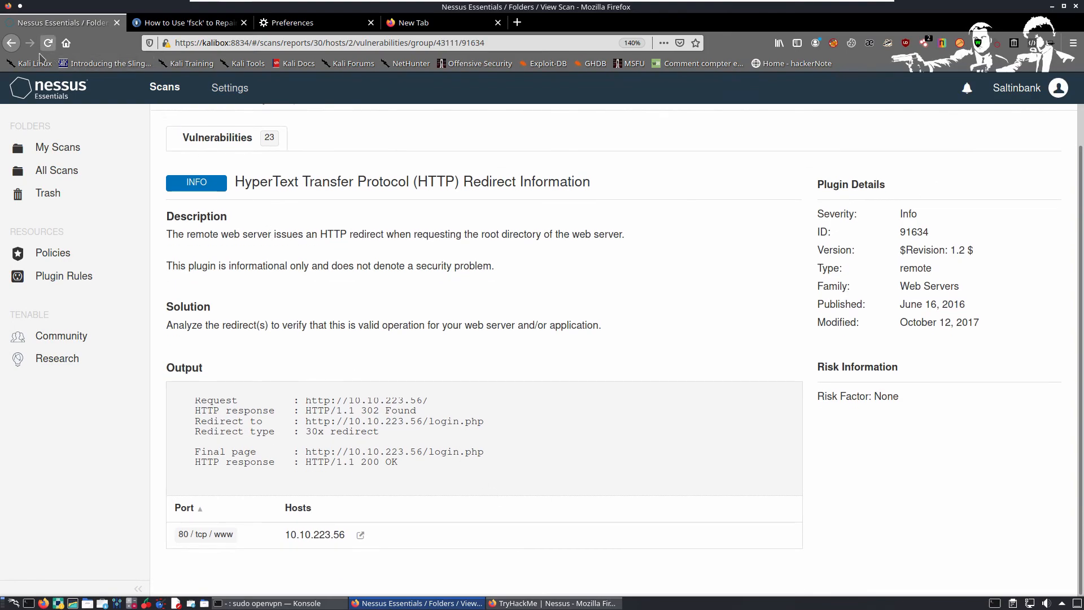
Step: Return to the host's vulnerability list and read the Web Application Potentially Sensitive CGI Parameter Detection finding
{"action": "left_click", "coordinate": [13, 45]}
{"action": "left_click", "coordinate": [12, 44]}
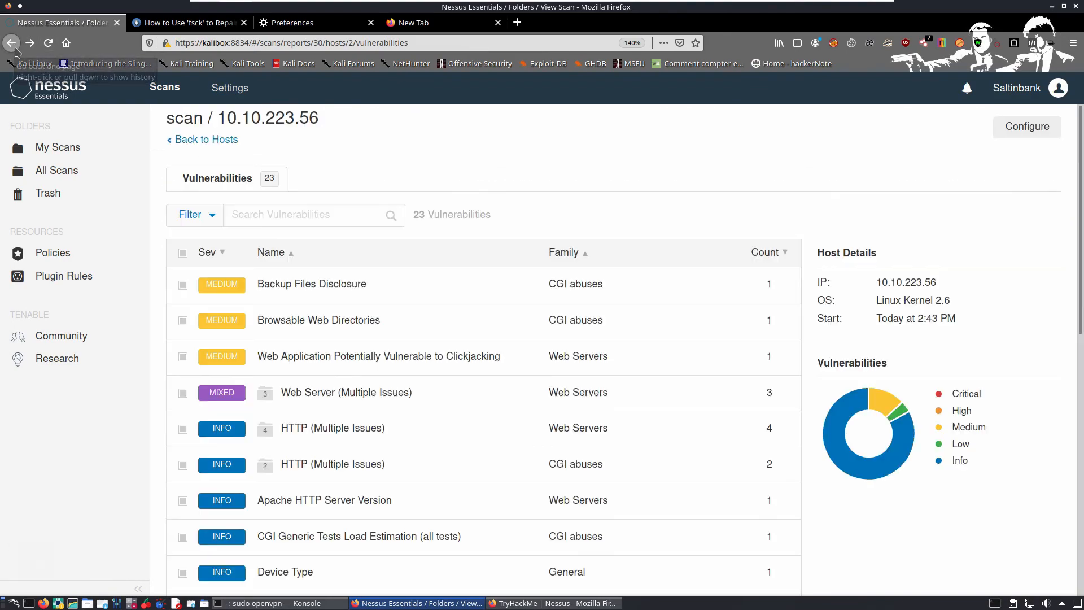
{"action": "scroll", "coordinate": [482, 480], "scroll_direction": "down", "scroll_amount": 7}
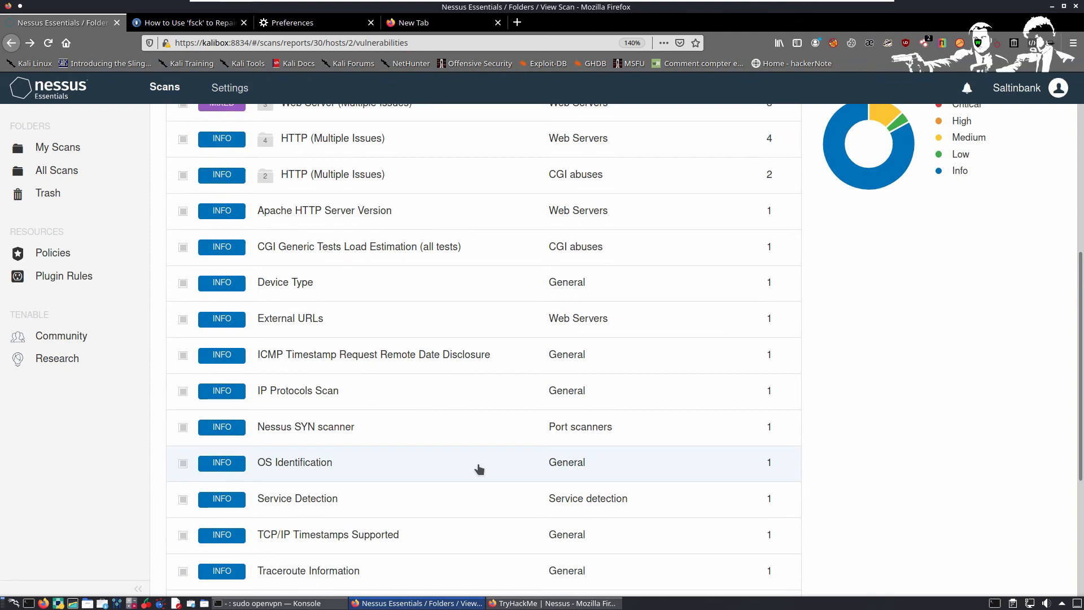
{"action": "scroll", "coordinate": [452, 466], "scroll_direction": "down", "scroll_amount": 3}
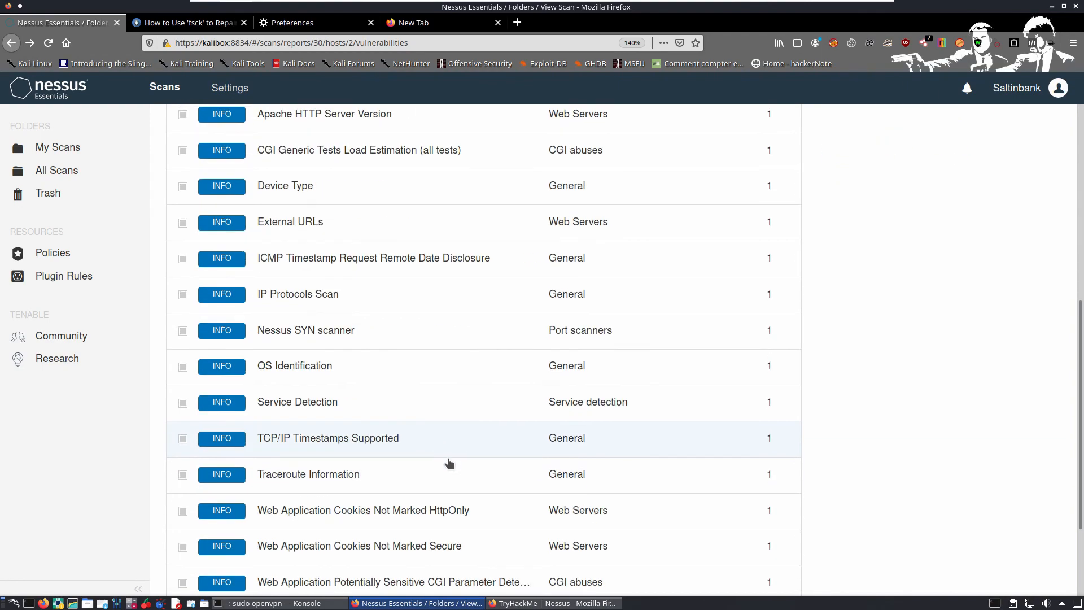
{"action": "scroll", "coordinate": [450, 463], "scroll_direction": "down", "scroll_amount": 4}
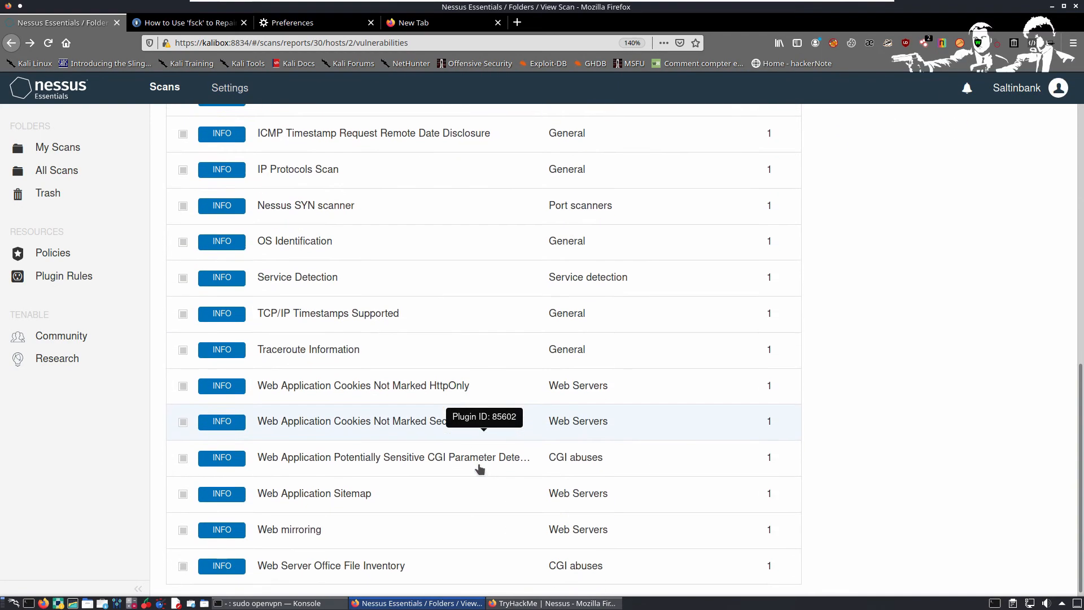
{"action": "left_click", "coordinate": [464, 461]}
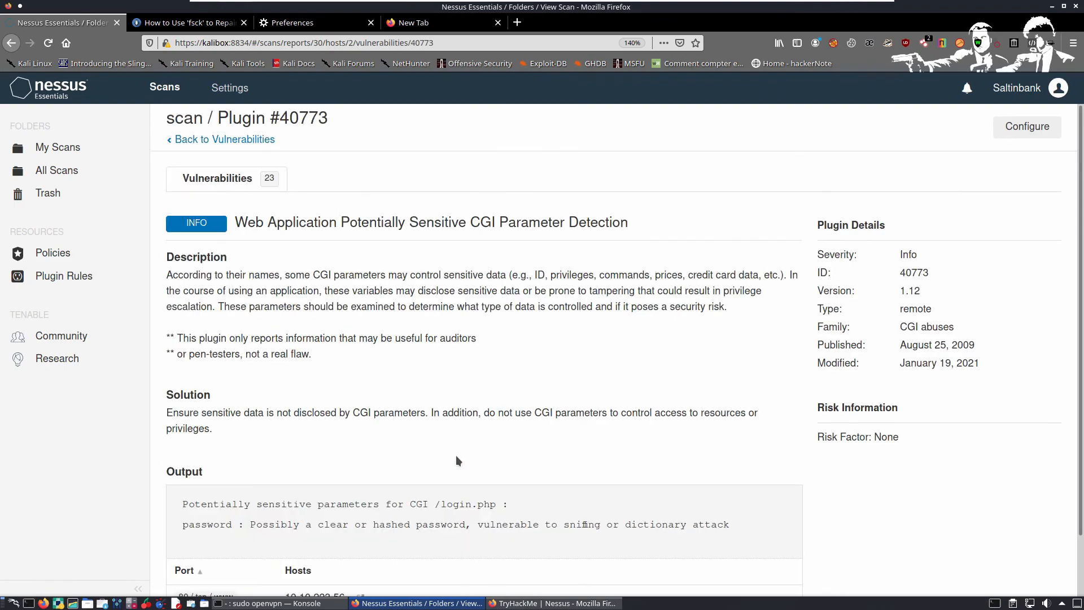
{"action": "scroll", "coordinate": [454, 455], "scroll_direction": "down", "scroll_amount": 2}
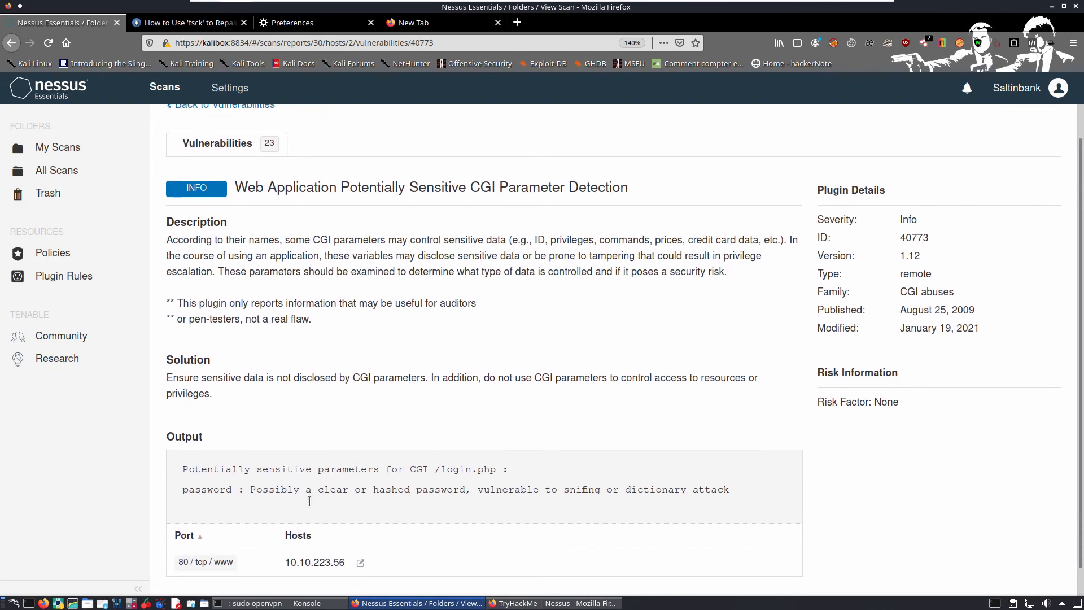
{"action": "scroll", "coordinate": [359, 309], "scroll_direction": "up", "scroll_amount": 2}
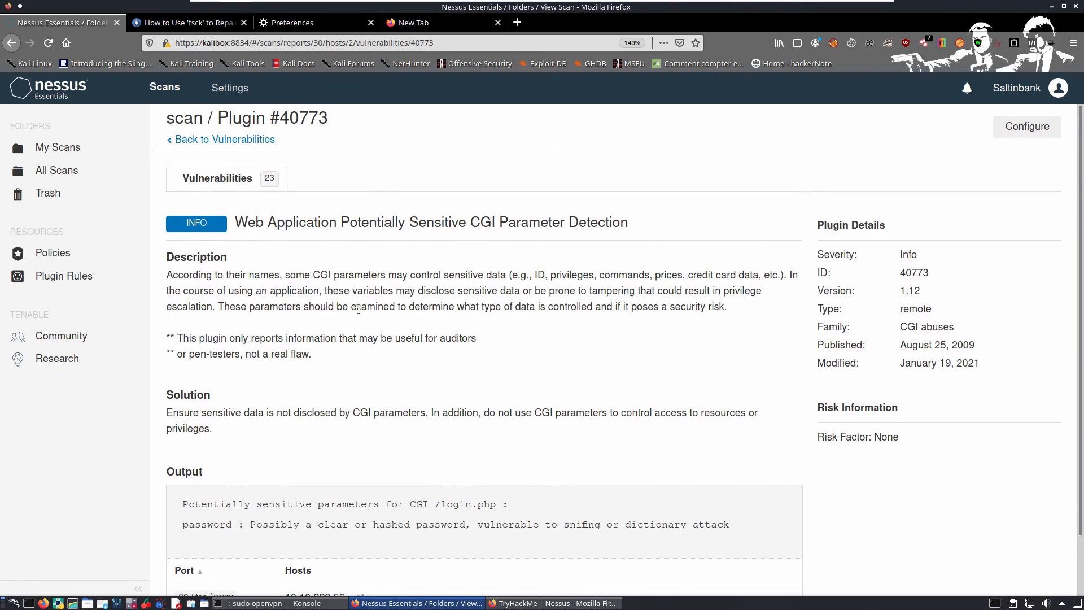
{"action": "left_click_drag", "start_coordinate": [236, 225], "coordinate": [704, 219]}
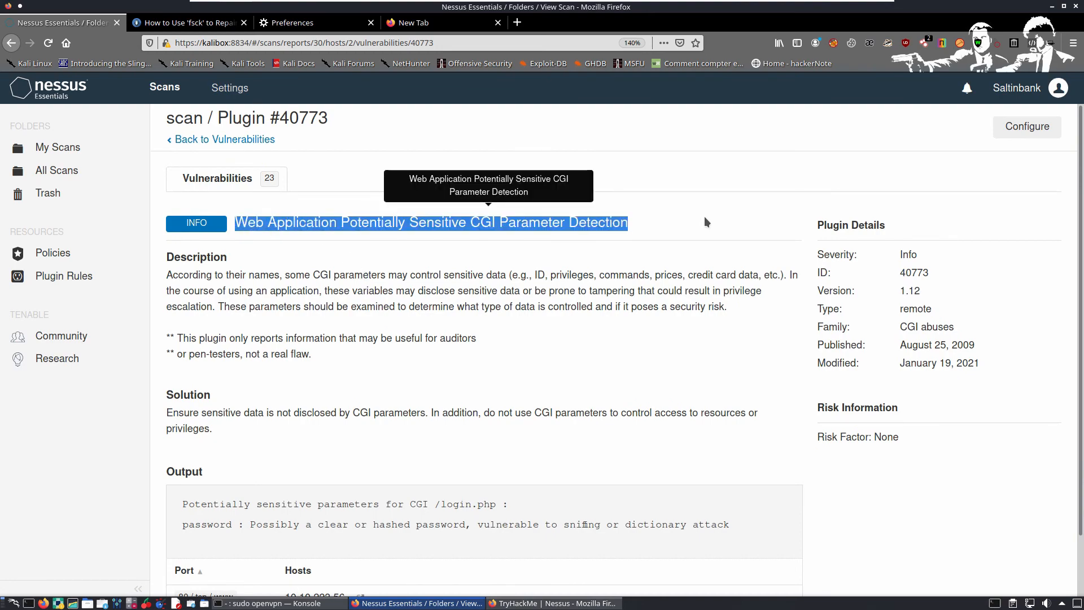
Step: Compare the sensitive CGI parameter finding's output with the room's question about the authentication page transmitting credentials in cleartext
{"action": "key", "text": "alt+Tab"}
{"action": "key", "text": "alt+Tab"}
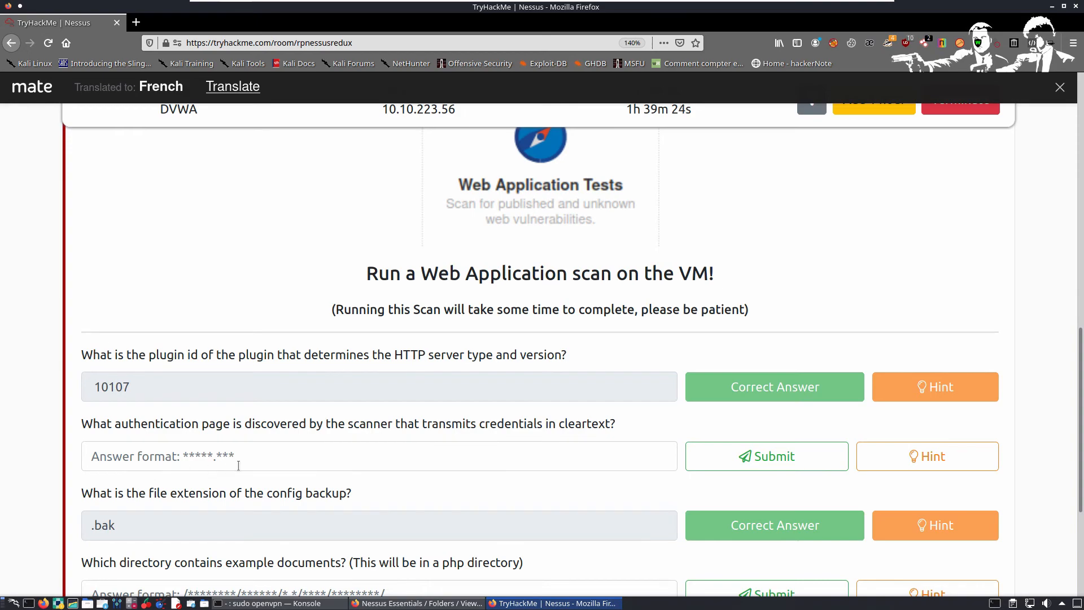
{"action": "key", "text": "alt+Tab"}
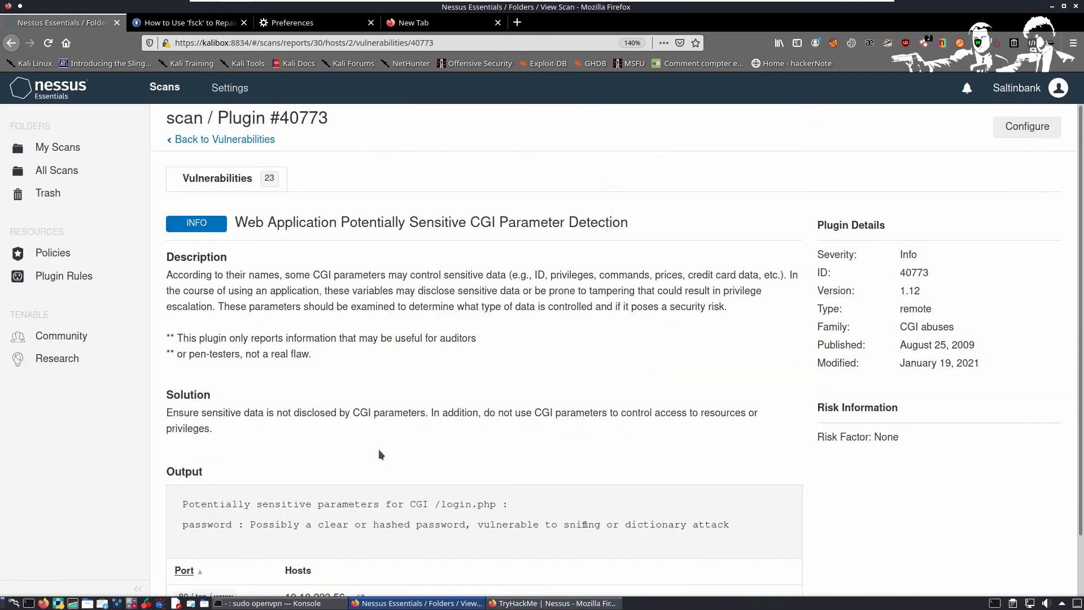
{"action": "left_click_drag", "start_coordinate": [178, 535], "coordinate": [235, 534]}
{"action": "scroll", "coordinate": [264, 487], "scroll_direction": "down", "scroll_amount": 2}
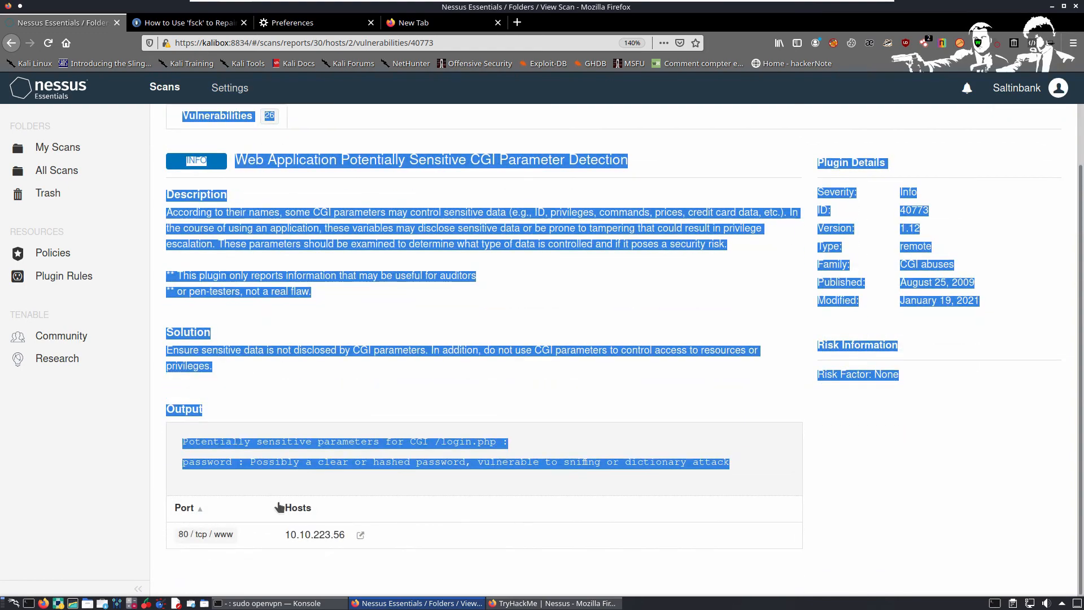
Step: Try submitting "www" as the answer to the cleartext authentication page question in the TryHackMe room
{"action": "key", "text": "alt+Tab"}
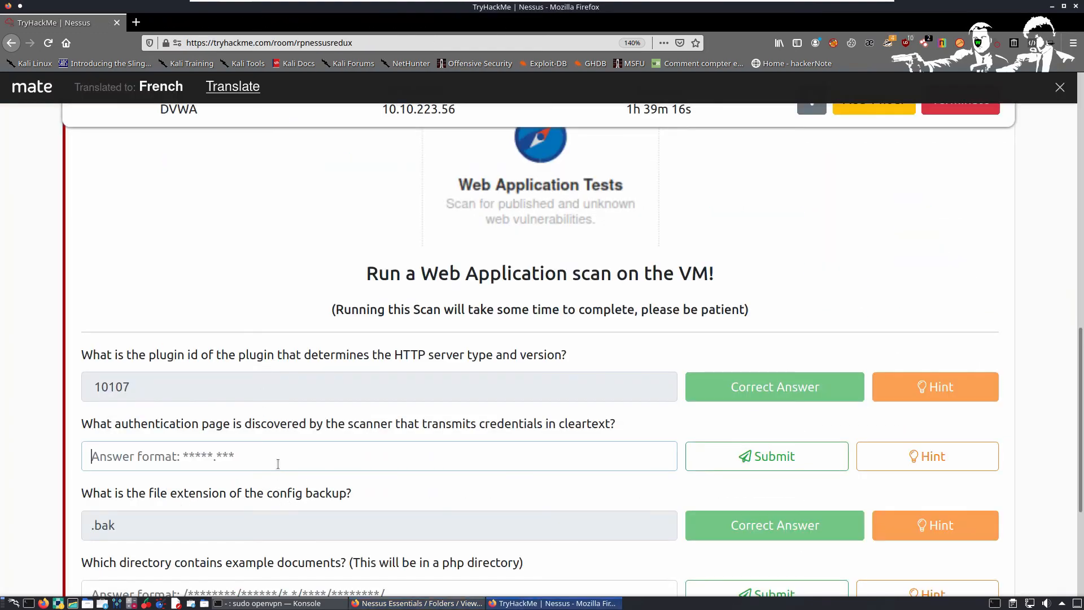
{"action": "key", "text": "alt+Tab"}
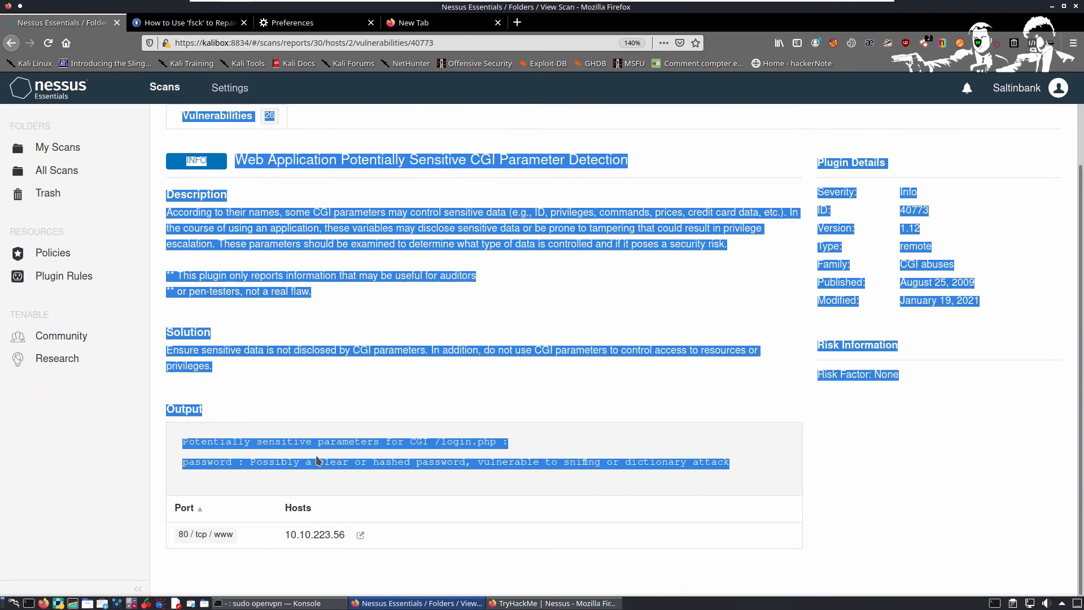
{"action": "key", "text": "alt+Tab"}
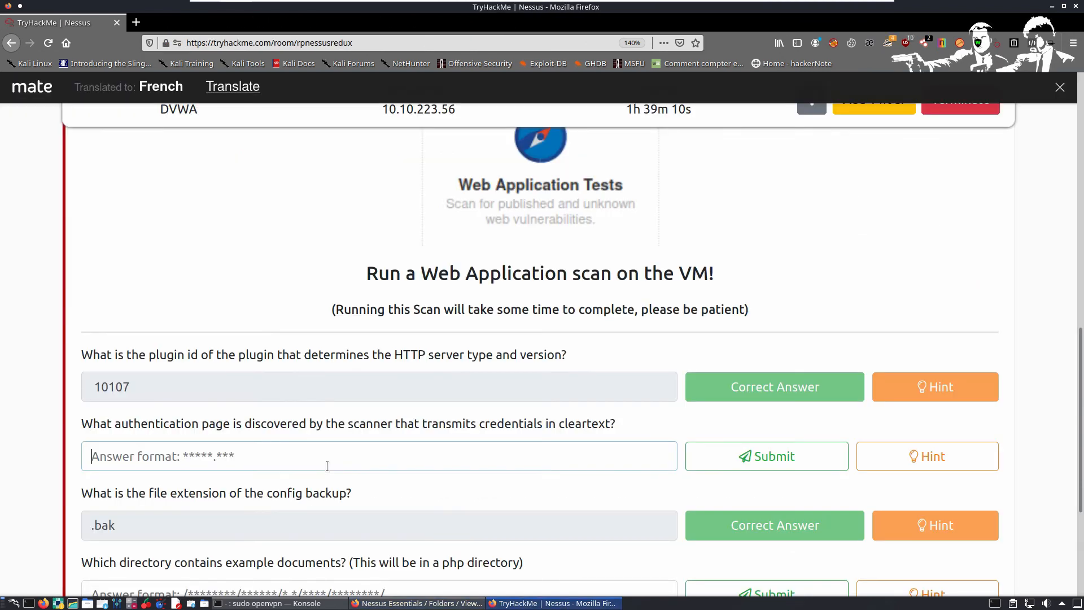
{"action": "type", "text": "www"}
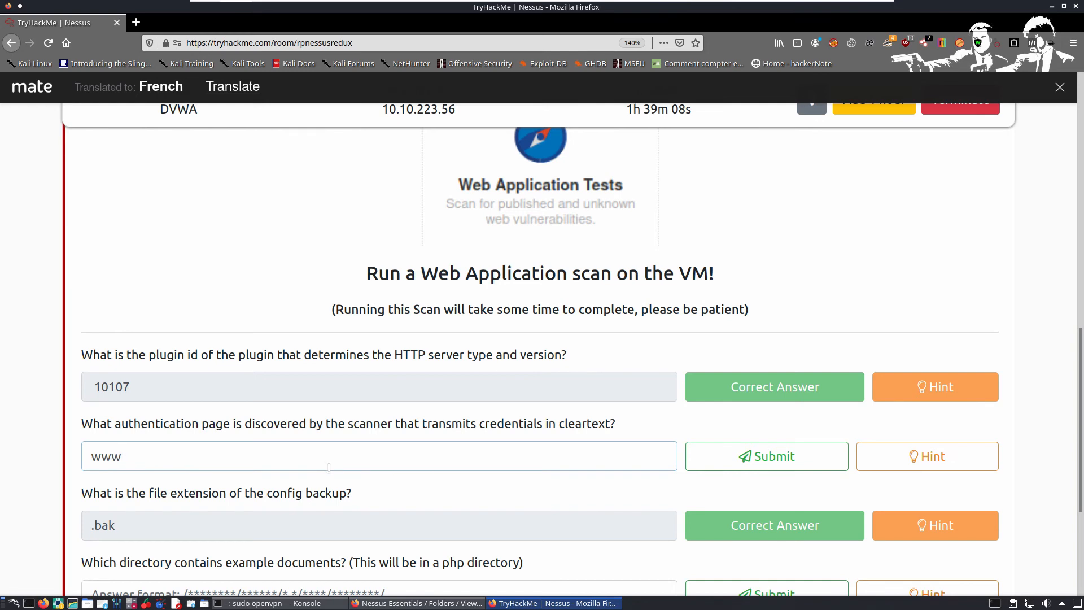
{"action": "key", "text": "Return"}
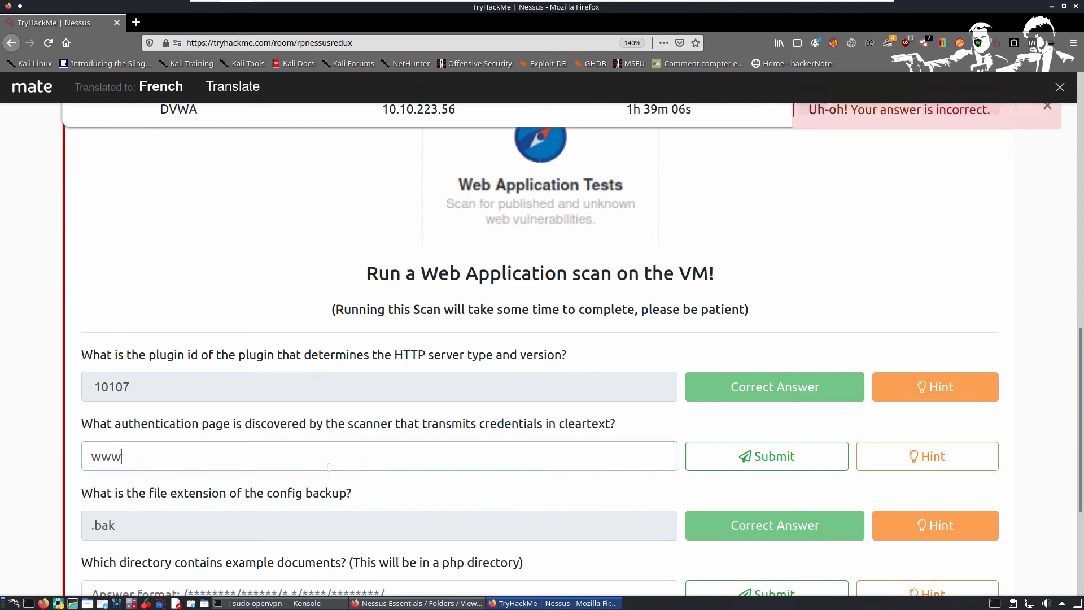
Step: Recheck the CGI parameter finding's output in Nessus and submit login.php as the room's cleartext authentication page answer
{"action": "key", "text": "alt+Tab"}
{"action": "left_click", "coordinate": [321, 464]}
{"action": "scroll", "coordinate": [322, 465], "scroll_direction": "up", "scroll_amount": 1}
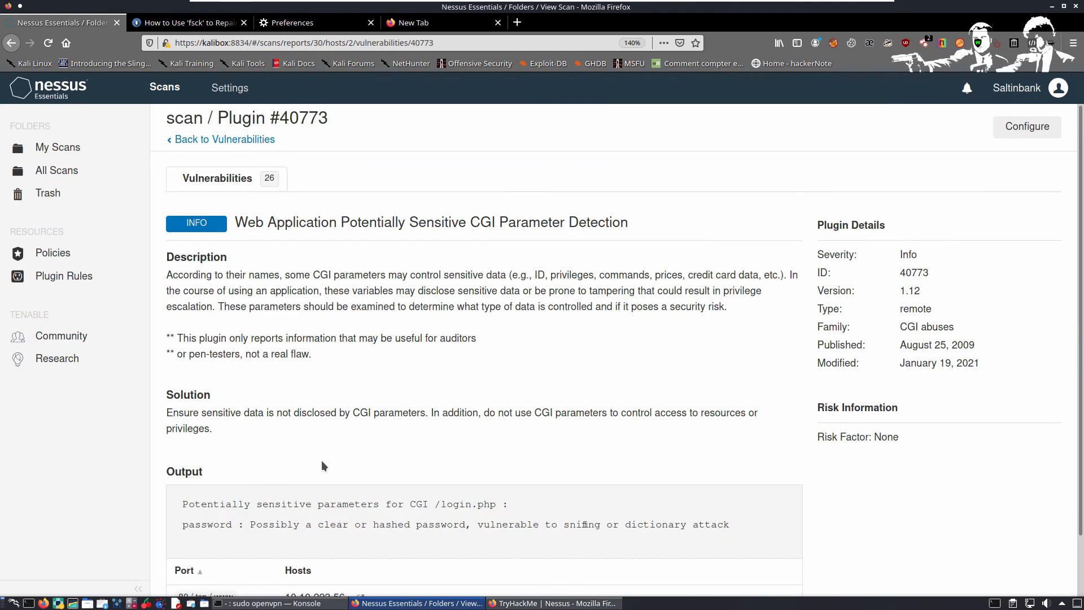
{"action": "scroll", "coordinate": [422, 423], "scroll_direction": "down", "scroll_amount": 1}
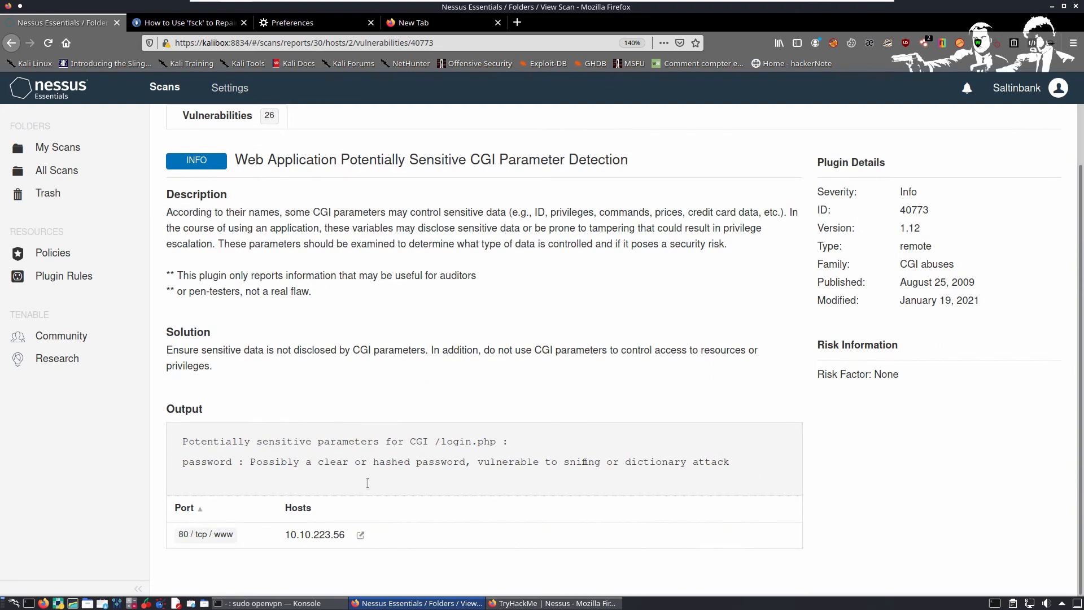
{"action": "key", "text": "alt+Tab"}
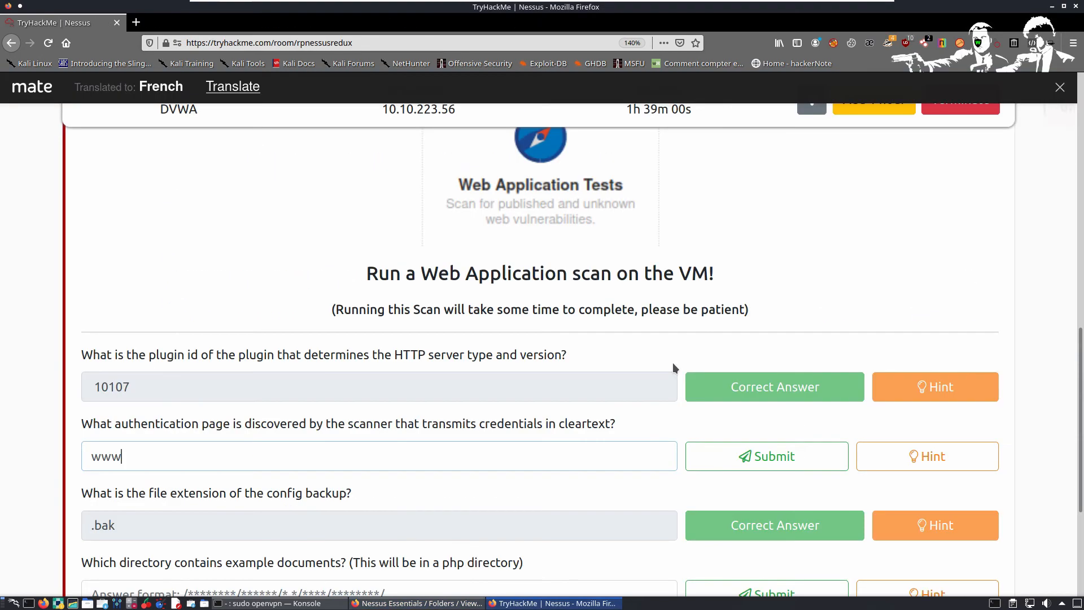
{"action": "key", "text": "BackSpace"}
{"action": "key", "text": "BackSpace"}
{"action": "key", "text": "BackSpace"}
{"action": "type", "text": "login.php"}
{"action": "key", "text": "Return"}
{"action": "key", "text": "alt+Tab"}
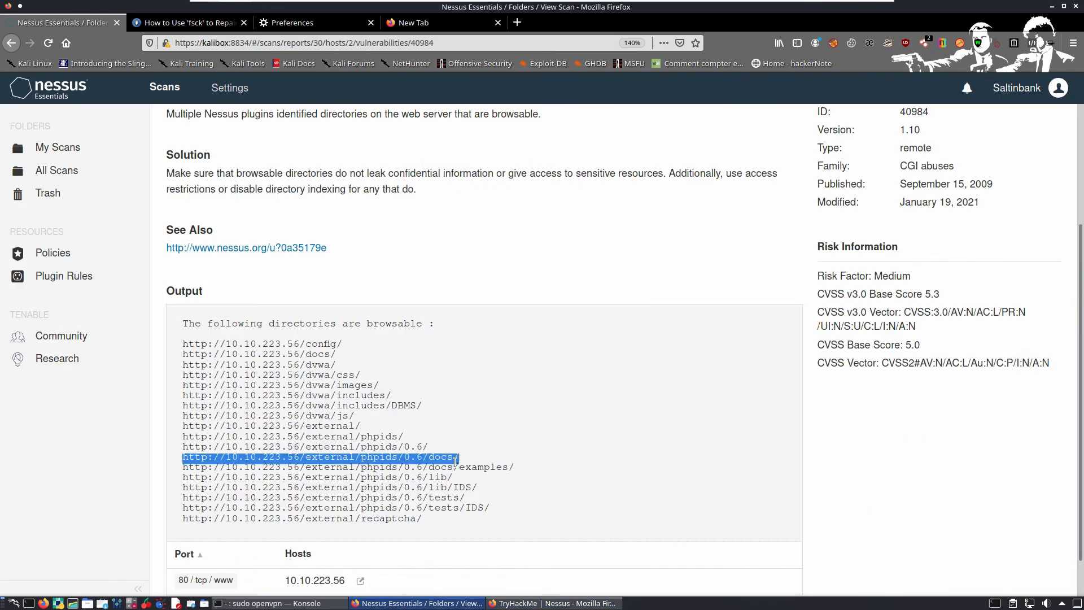
{"action": "left_click_drag", "start_coordinate": [183, 456], "coordinate": [461, 465]}
{"action": "left_click_drag", "start_coordinate": [530, 474], "coordinate": [185, 472]}
{"action": "right_click", "coordinate": [189, 471]}
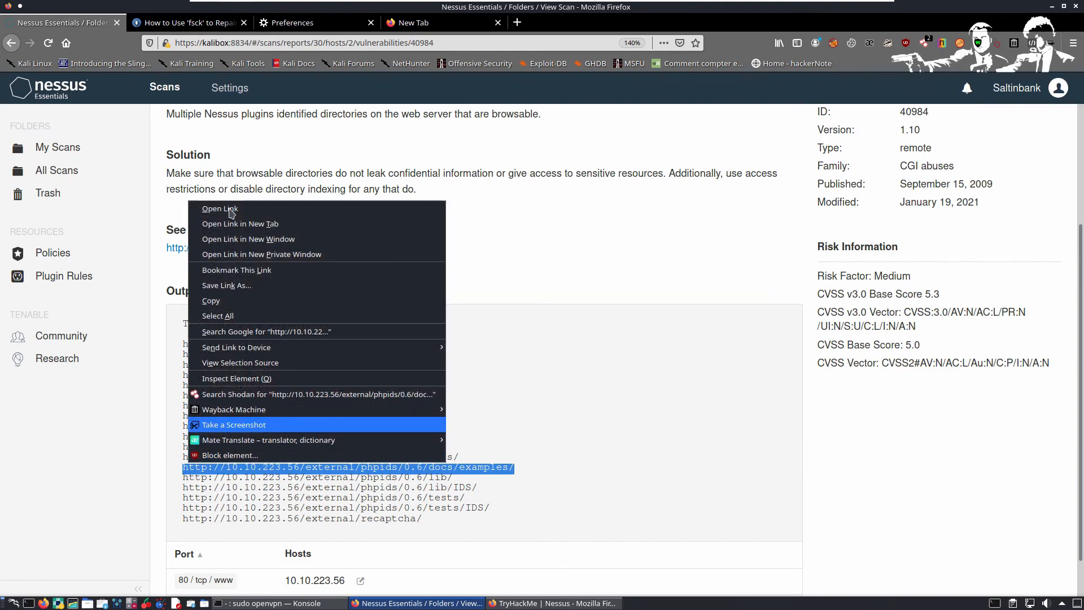
{"action": "left_click", "coordinate": [362, 300]}
{"action": "key", "text": "alt+Tab"}
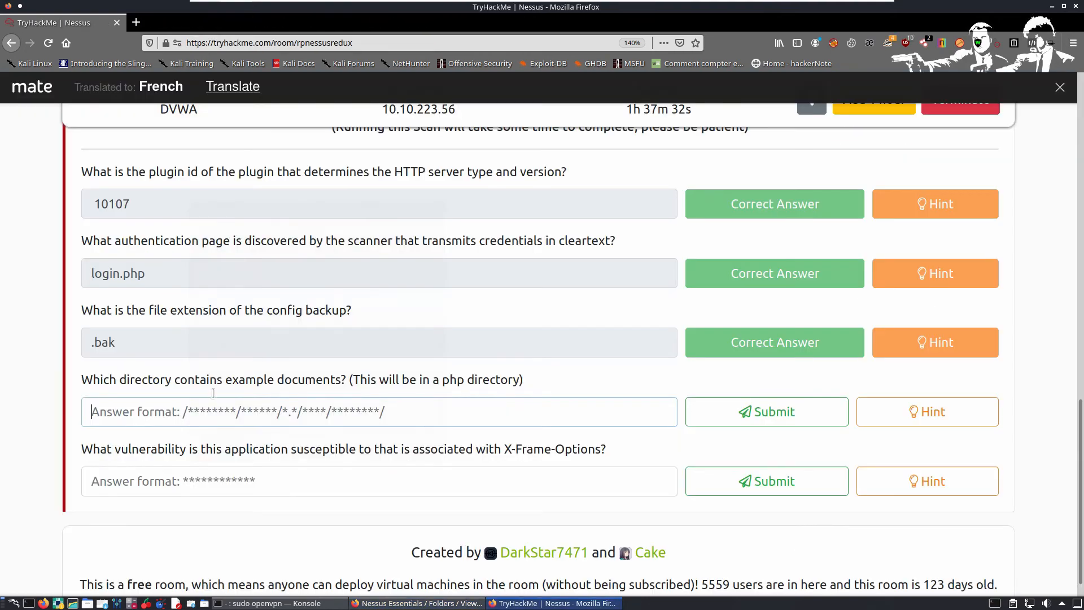
{"action": "key", "text": "ctrl+v"}
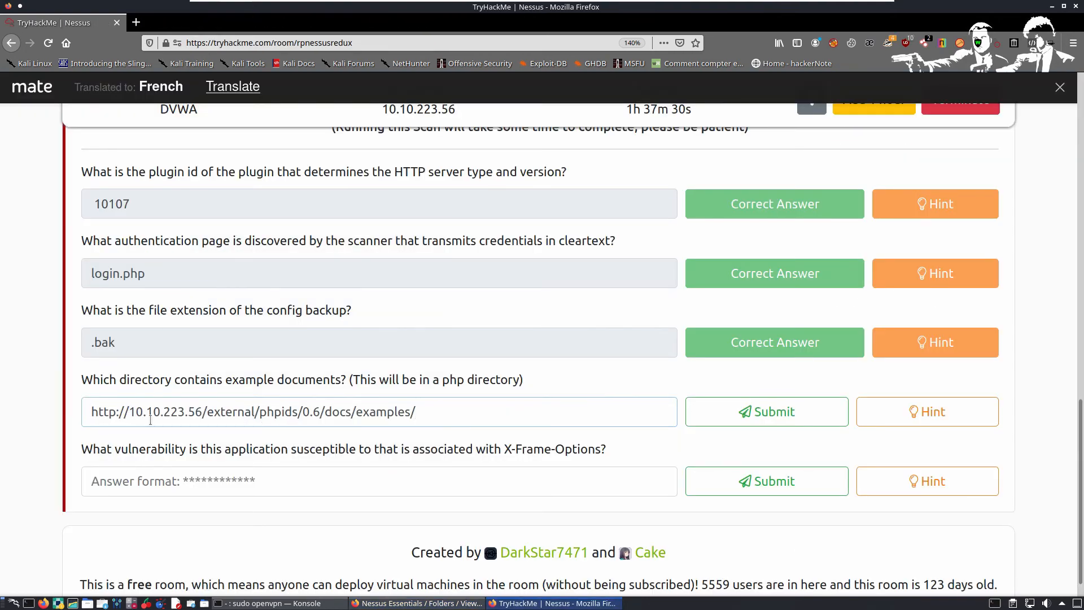
{"action": "key", "text": "Return"}
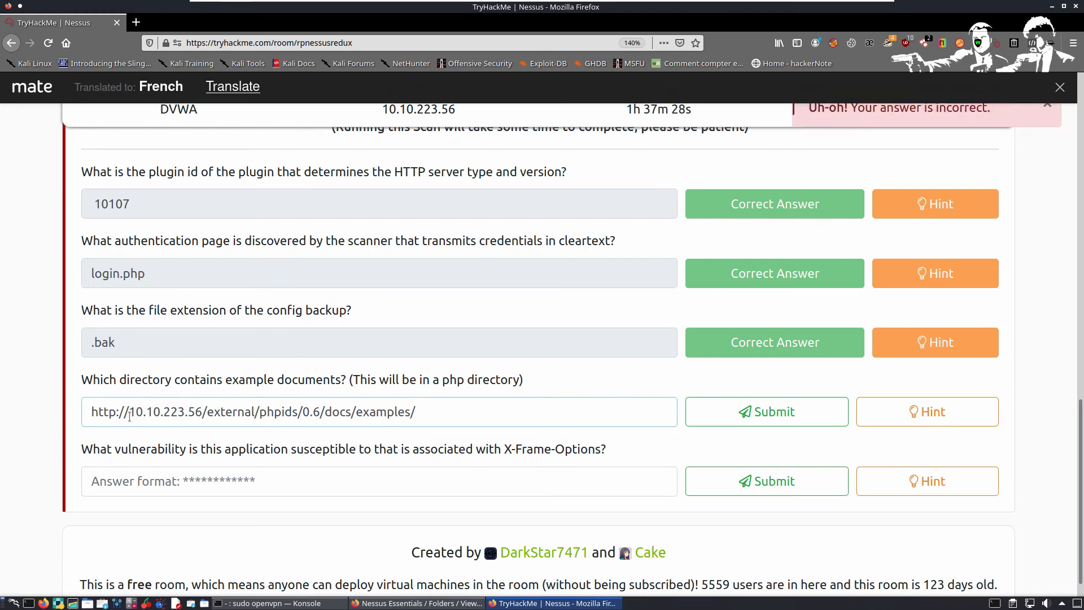
Step: Trim the example documents answer to /external/phpids/0.6/docs/examples/ and submit it
{"action": "left_click_drag", "start_coordinate": [119, 412], "coordinate": [91, 412]}
{"action": "key", "text": "BackSpace"}
{"action": "key", "text": "ctrl+a"}
{"action": "key", "text": "Return"}
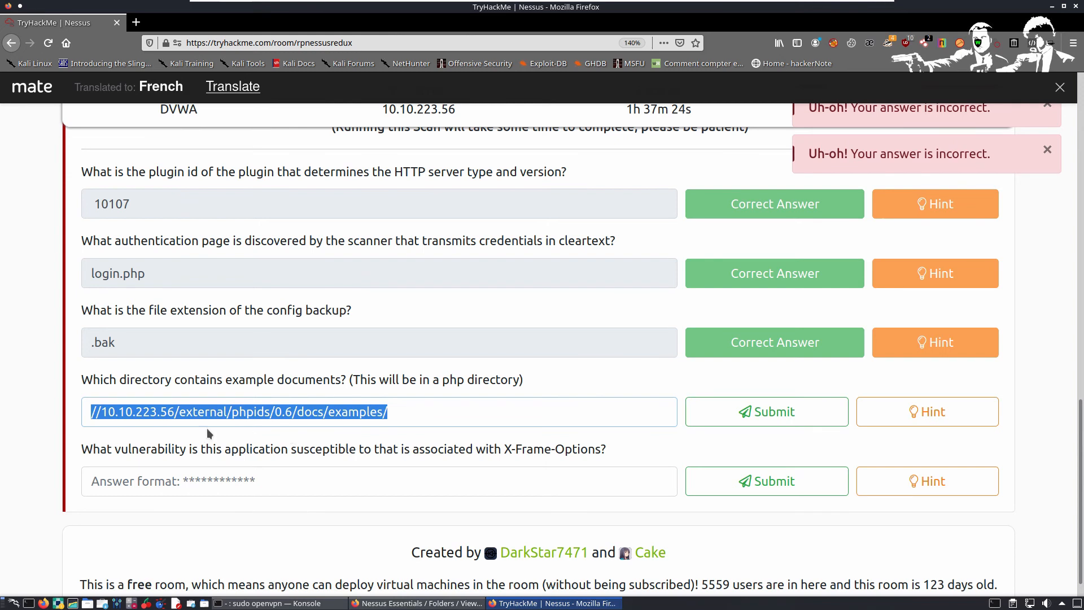
{"action": "left_click", "coordinate": [185, 416]}
{"action": "left_click_drag", "start_coordinate": [186, 418], "coordinate": [87, 416]}
{"action": "key", "text": "BackSpace"}
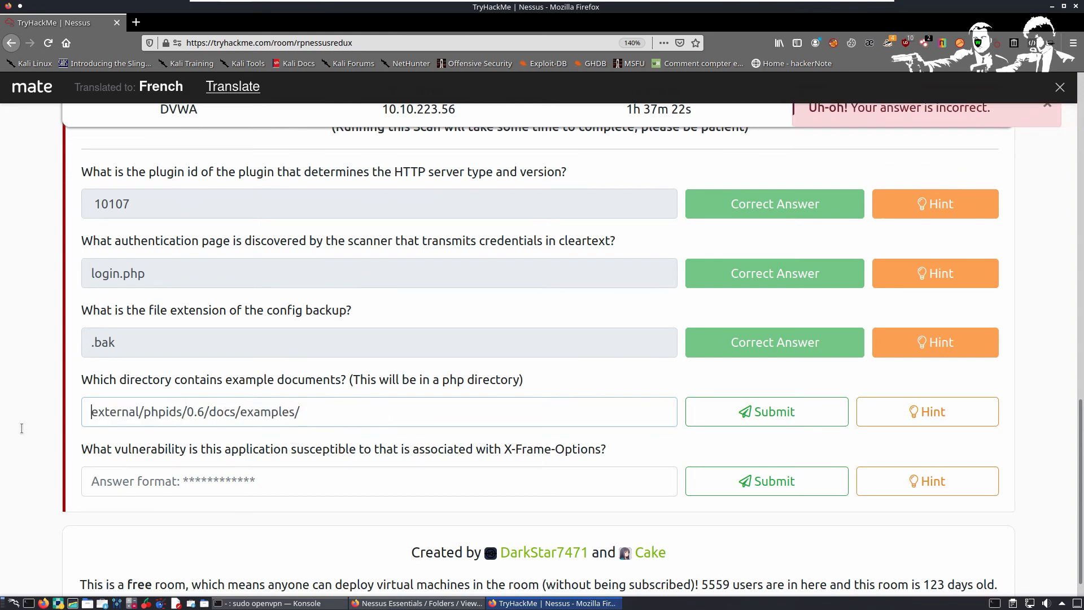
{"action": "type", "text": "/"}
{"action": "key", "text": "Return"}
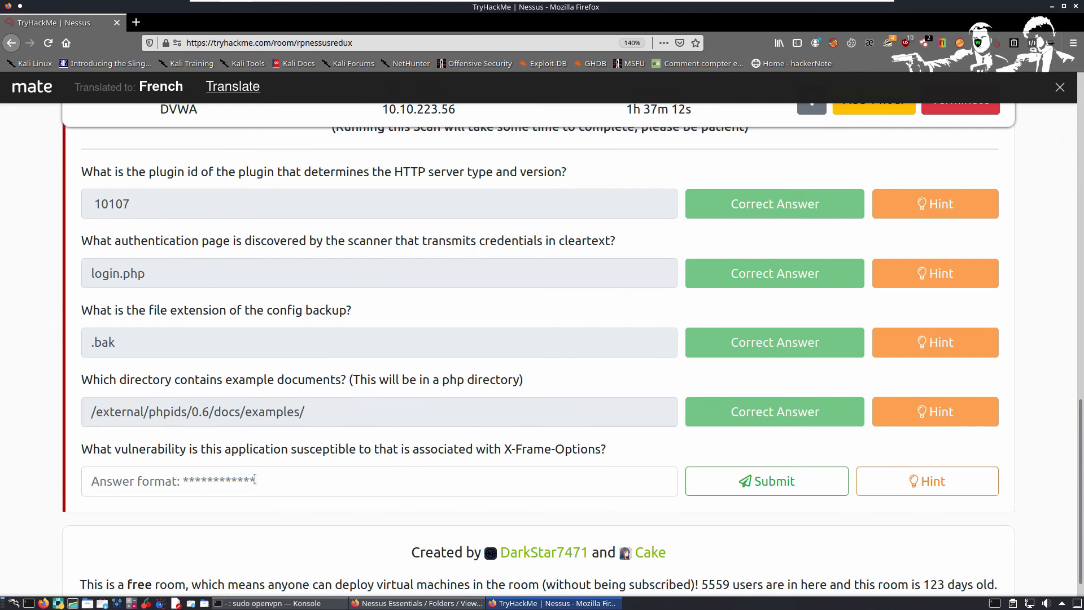
{"action": "key", "text": "alt+Tab"}
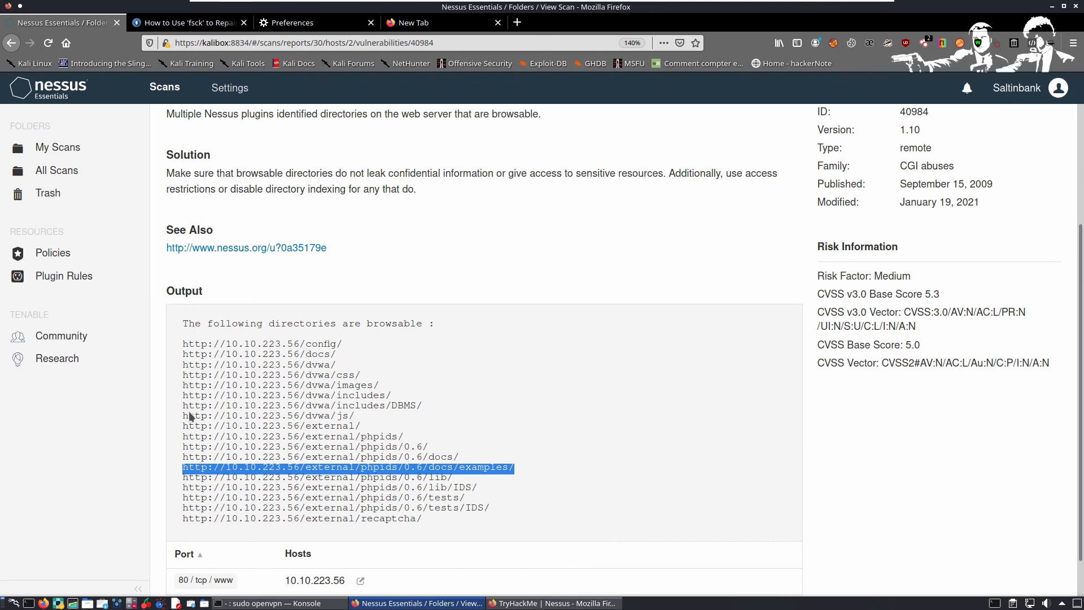
{"action": "key", "text": "alt+Tab"}
{"action": "right_click", "coordinate": [265, 392]}
{"action": "left_click", "coordinate": [280, 348]}
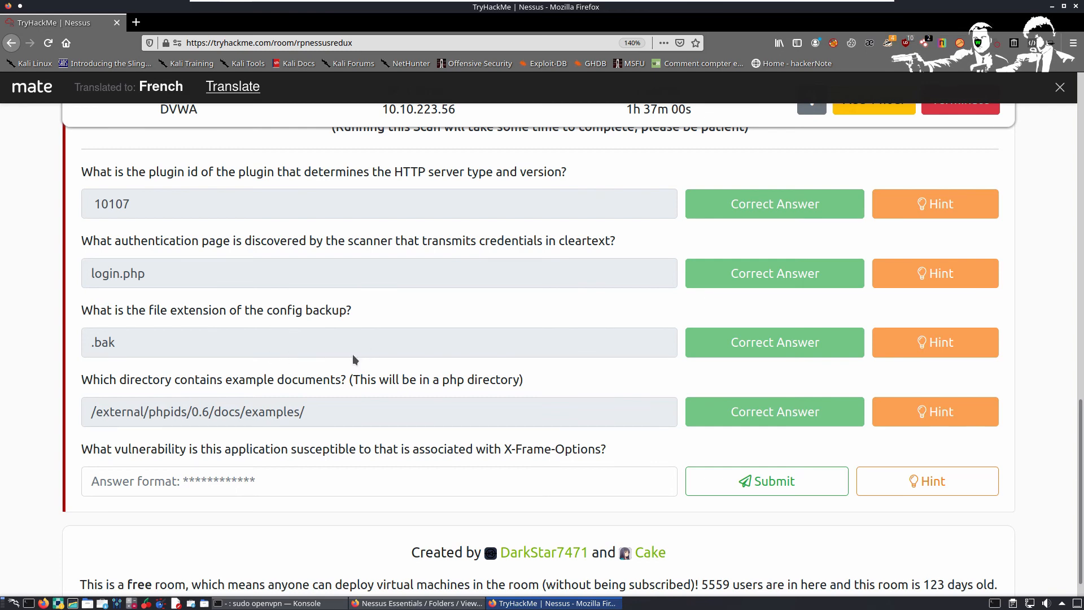
Step: Return to the Nessus vulnerability list and read the Web Application Potentially Vulnerable to Clickjacking finding for the X-Frame-Options question
{"action": "key", "text": "alt+Tab"}
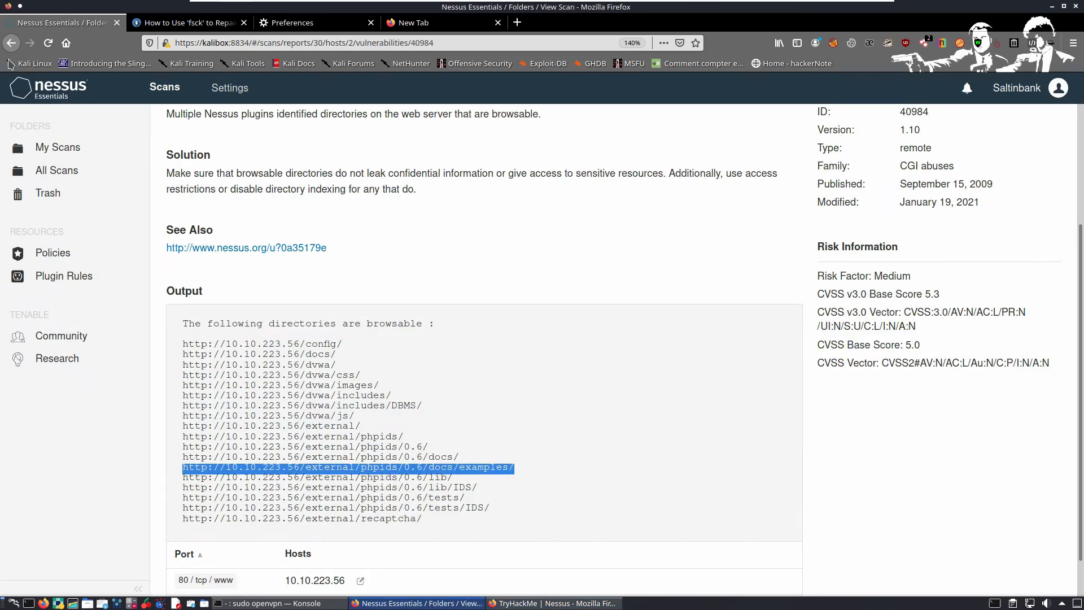
{"action": "left_click", "coordinate": [11, 43]}
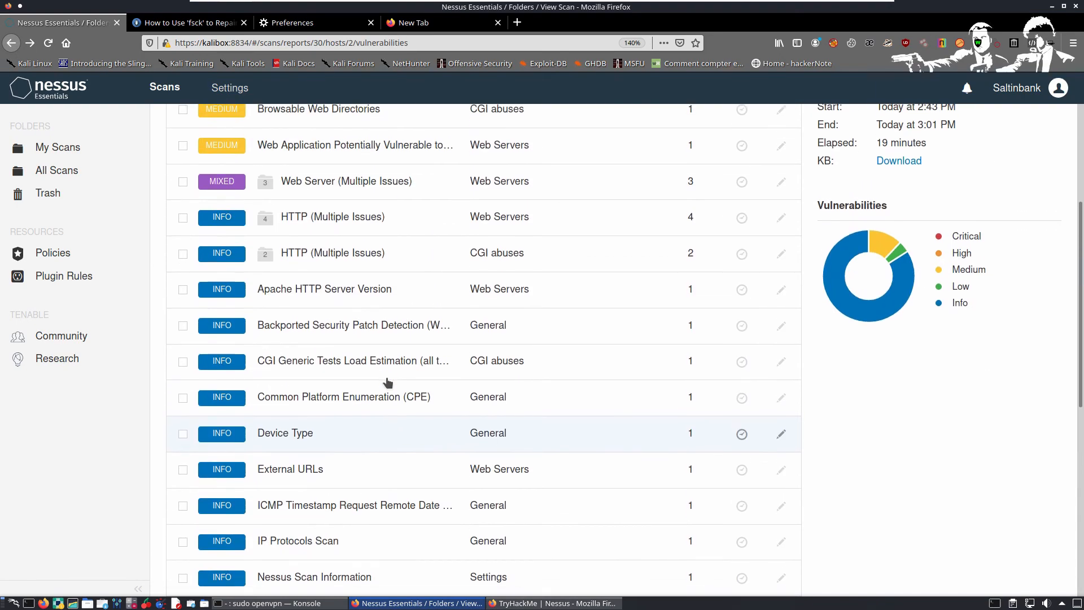
{"action": "scroll", "coordinate": [387, 382], "scroll_direction": "up", "scroll_amount": 3}
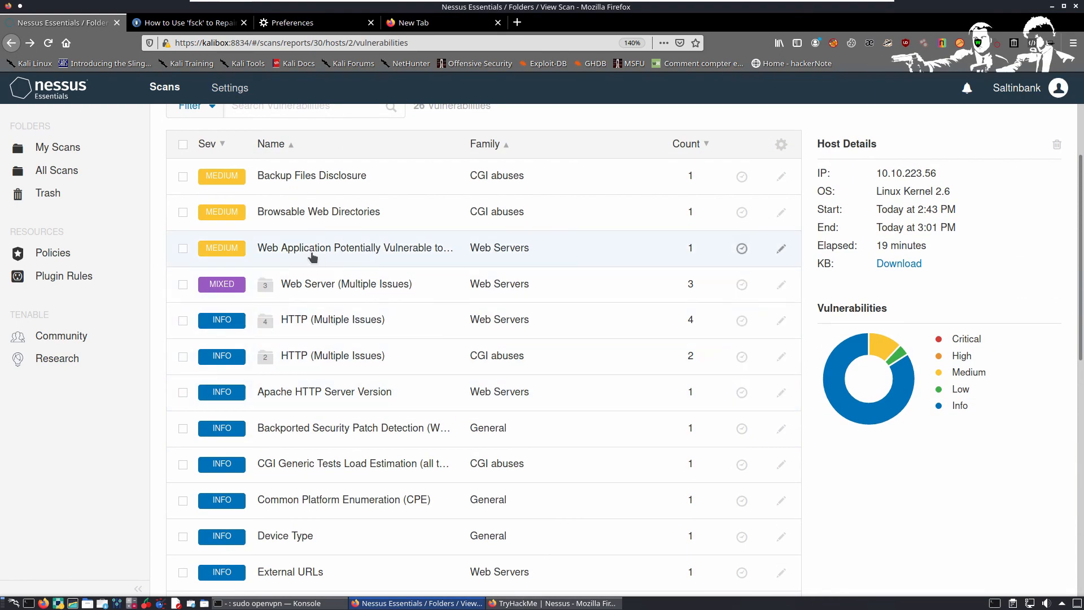
{"action": "left_click", "coordinate": [313, 256]}
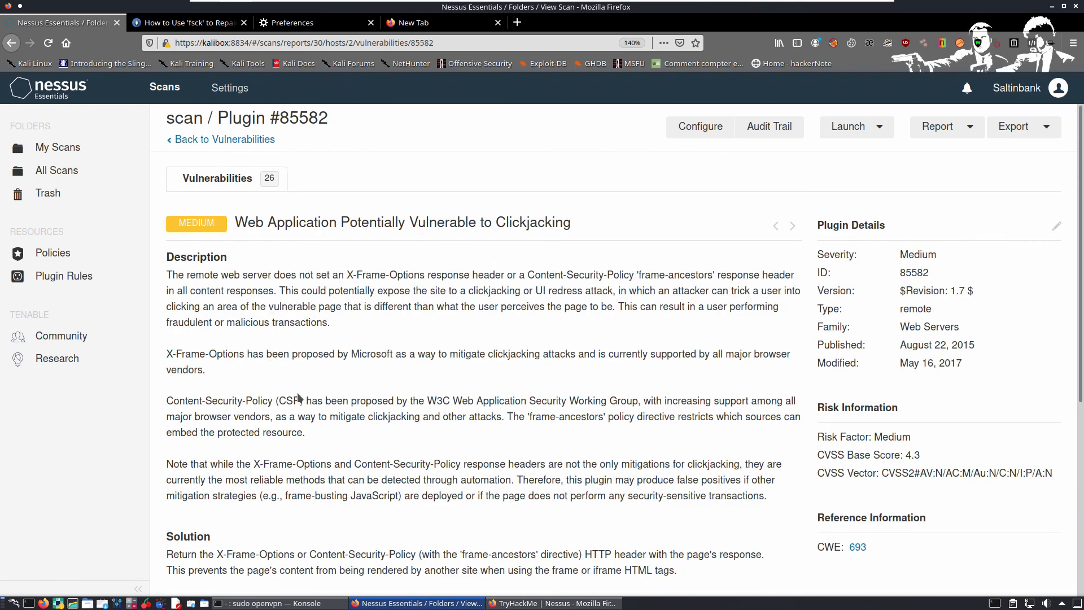
{"action": "scroll", "coordinate": [360, 387], "scroll_direction": "down", "scroll_amount": 2}
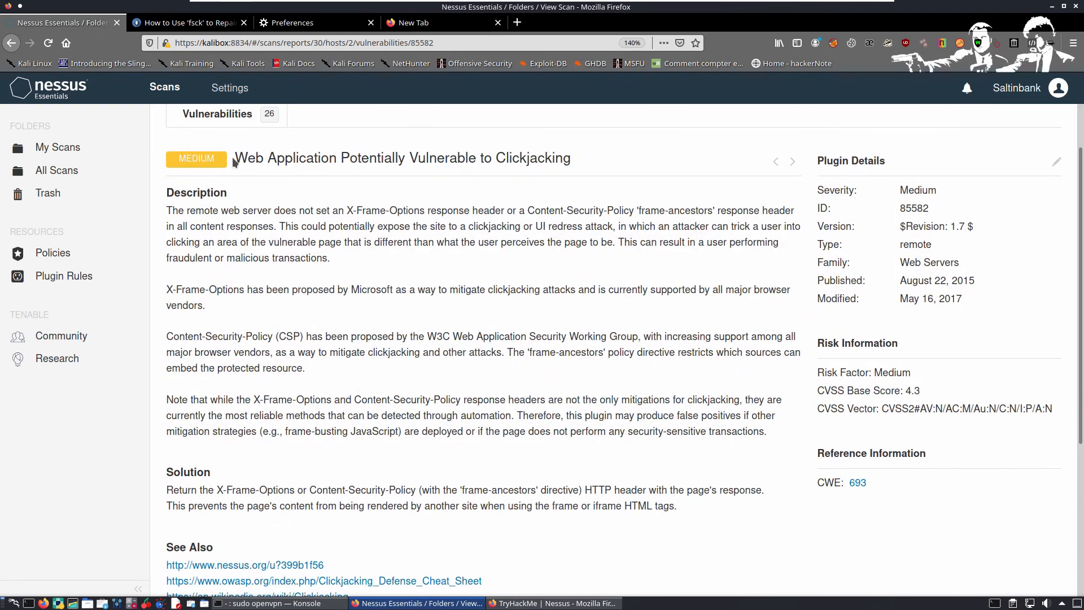
{"action": "left_click_drag", "start_coordinate": [234, 162], "coordinate": [632, 161]}
{"action": "scroll", "coordinate": [483, 220], "scroll_direction": "down", "scroll_amount": 4}
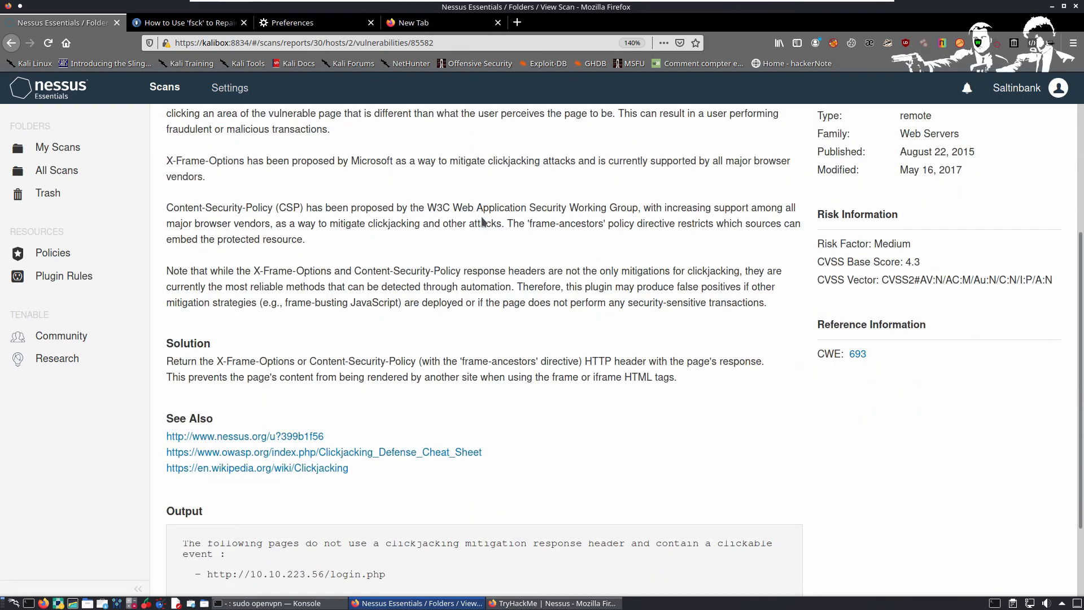
Step: Copy Clickjacking from the Nessus finding's title, submit it as the room's X-Frame-Options vulnerability answer, and dismiss the completion message
{"action": "scroll", "coordinate": [481, 215], "scroll_direction": "up", "scroll_amount": 5}
{"action": "left_click_drag", "start_coordinate": [493, 197], "coordinate": [711, 198]}
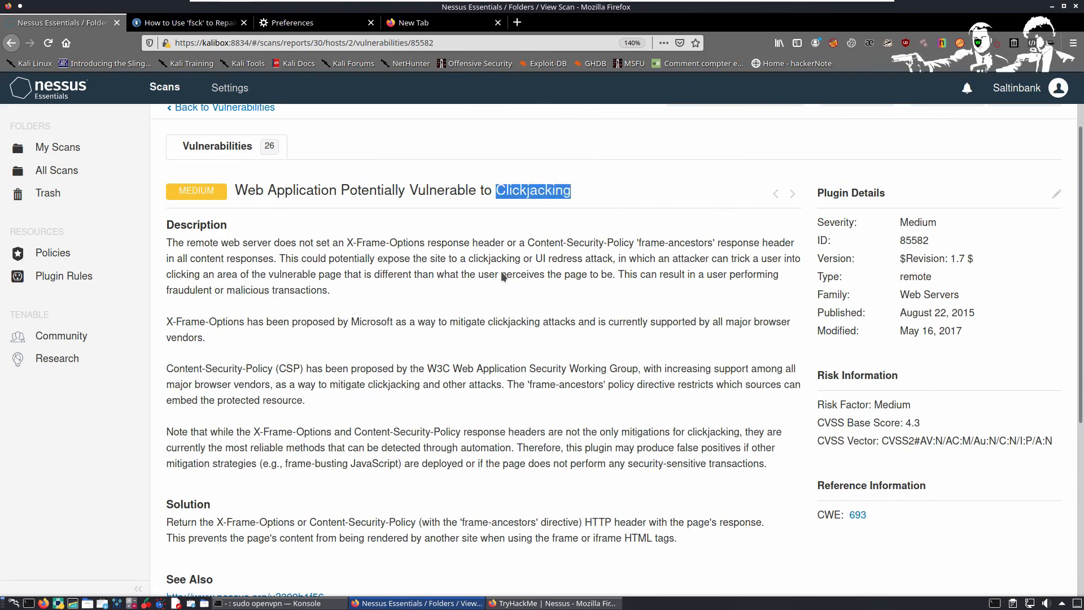
{"action": "key", "text": "ctrl+c"}
{"action": "key", "text": "alt+Tab"}
{"action": "left_click", "coordinate": [241, 484]}
{"action": "key", "text": "ctrl+v"}
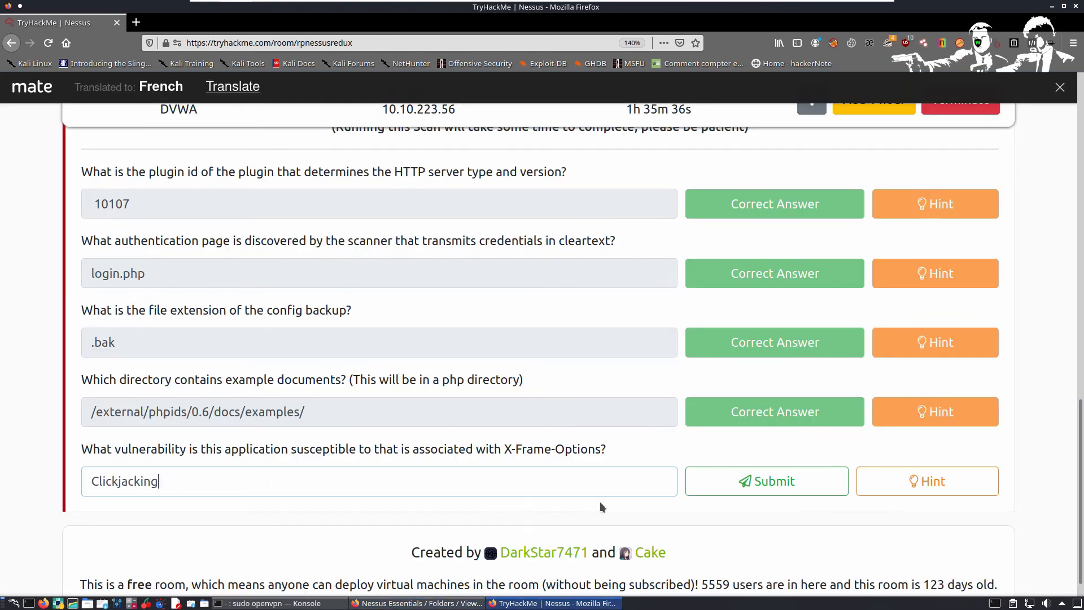
{"action": "left_click", "coordinate": [771, 483]}
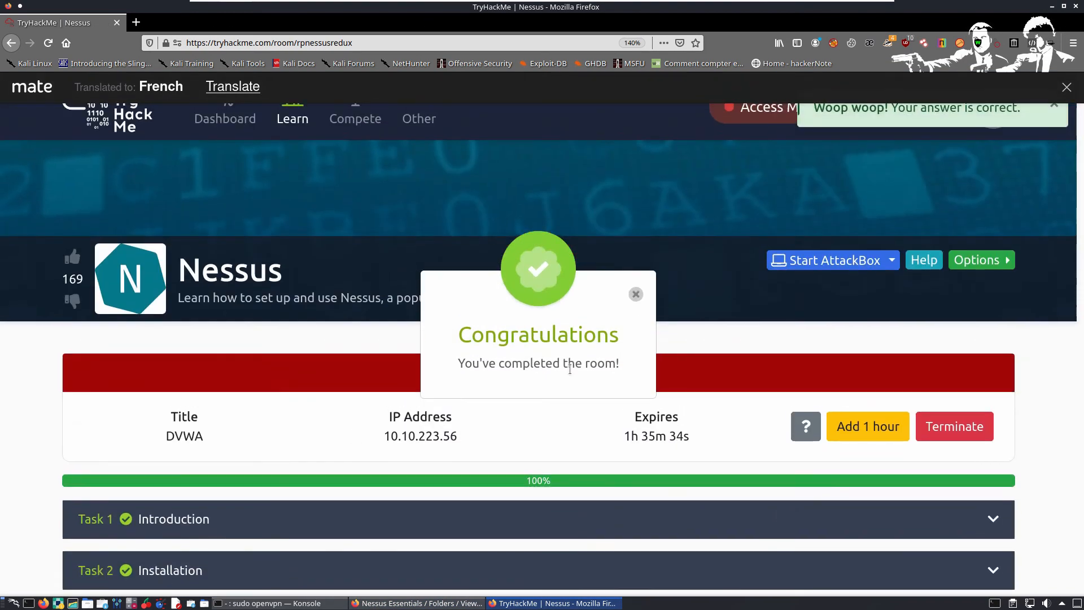
{"action": "left_click", "coordinate": [636, 295]}
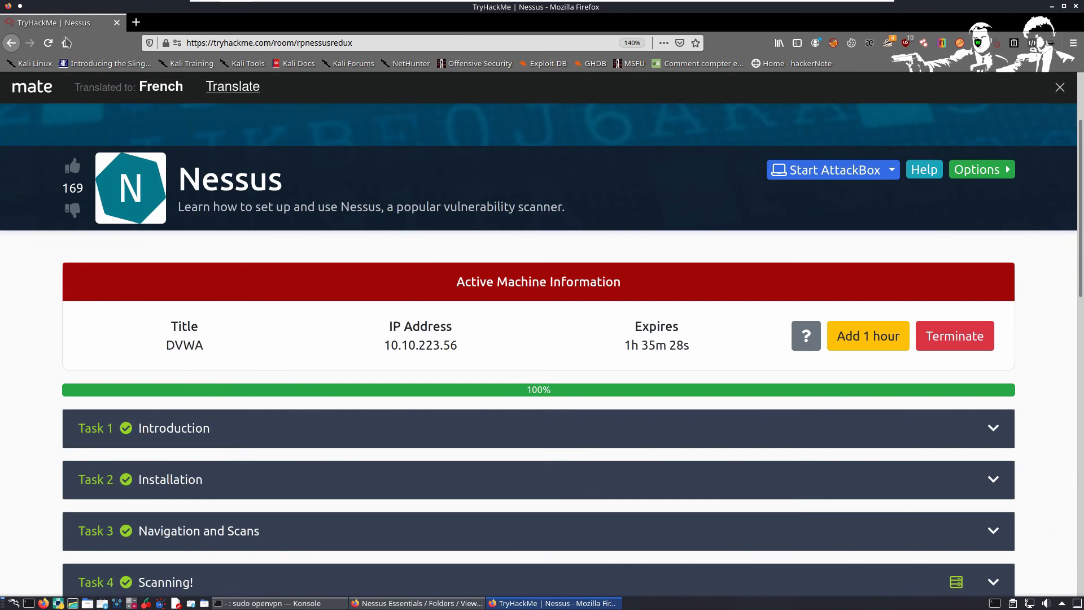
Step: Search Google in a new browser tab for "passer nessus en français"
{"action": "middle_click", "coordinate": [67, 42]}
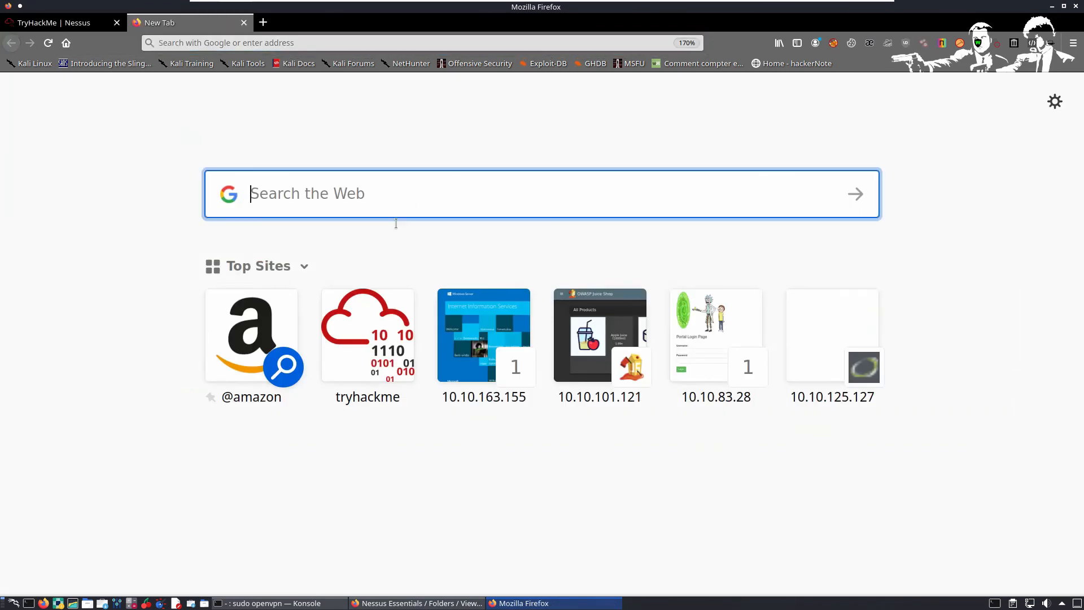
{"action": "type", "text": "pass"}
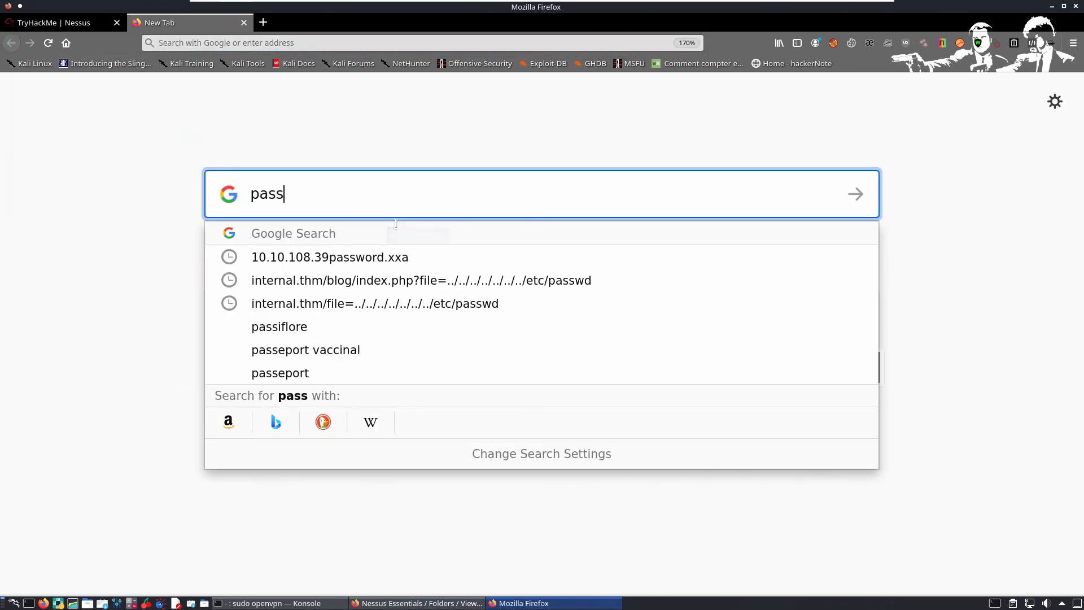
{"action": "type", "text": "er en n"}
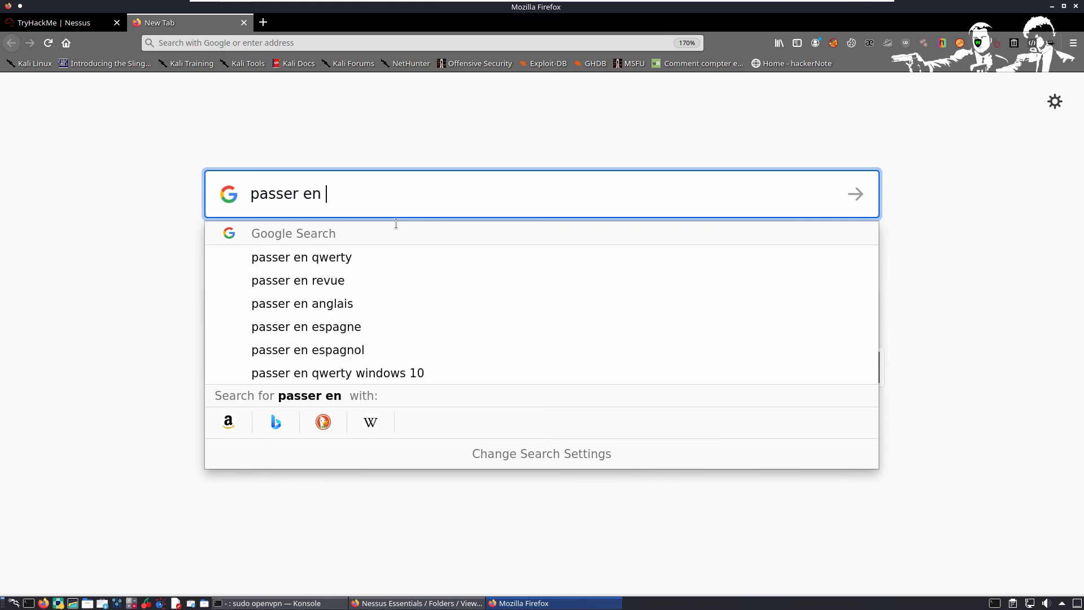
{"action": "key", "text": "BackSpace"}
{"action": "key", "text": "BackSpace"}
{"action": "key", "text": "BackSpace"}
{"action": "key", "text": "BackSpace"}
{"action": "type", "text": "nes"}
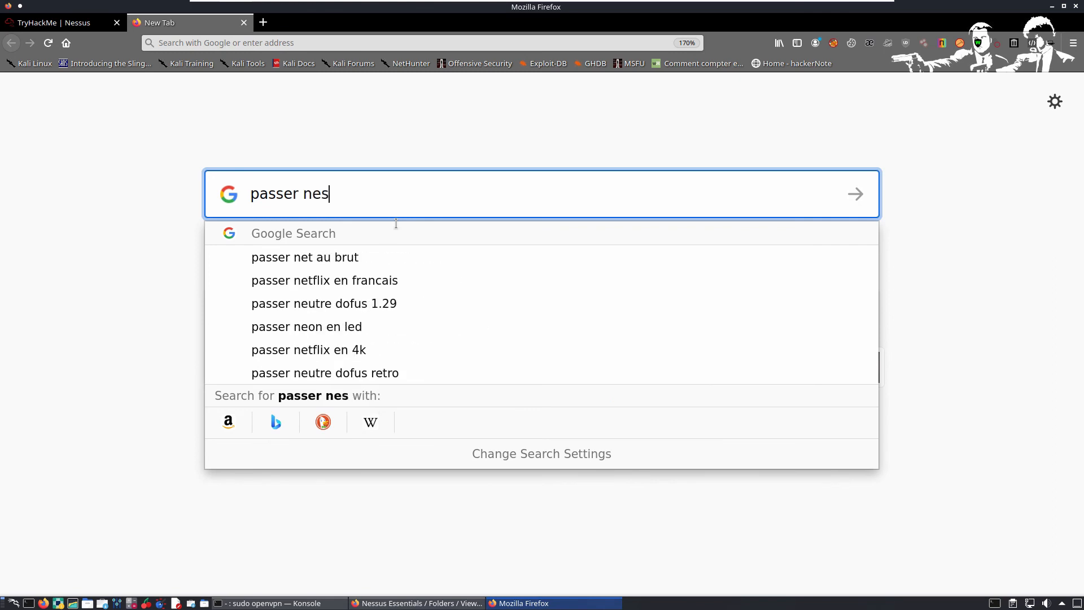
{"action": "type", "text": "sus en f"}
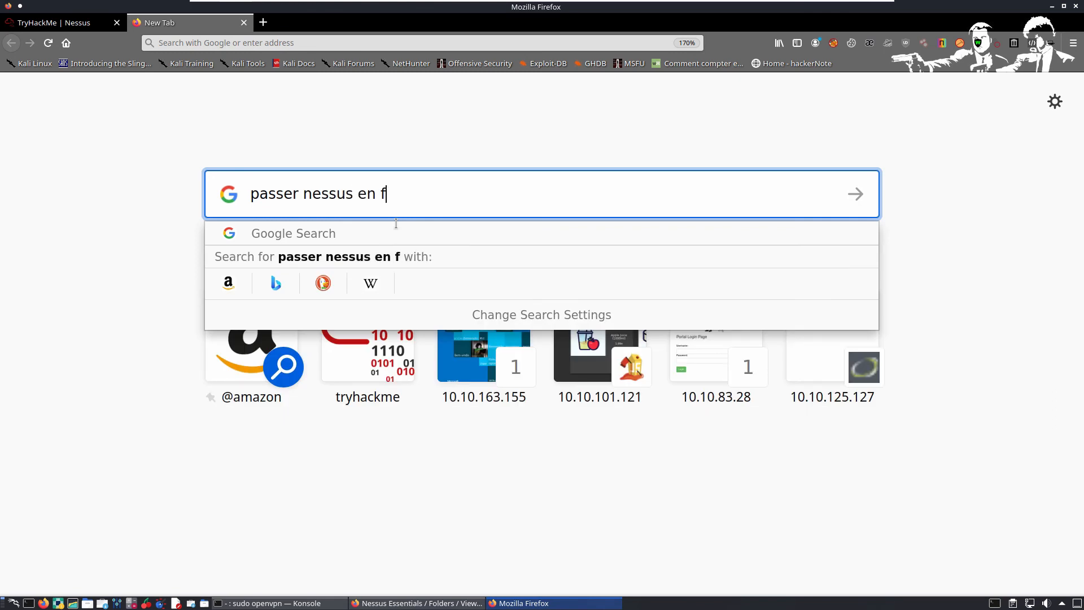
{"action": "type", "text": "rançais"}
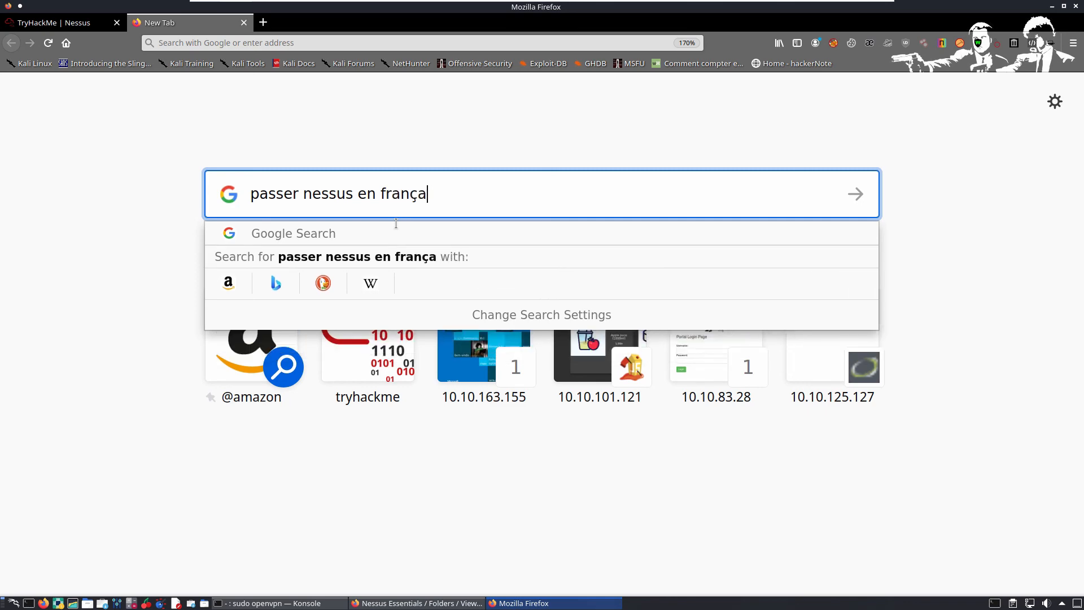
{"action": "key", "text": "Return"}
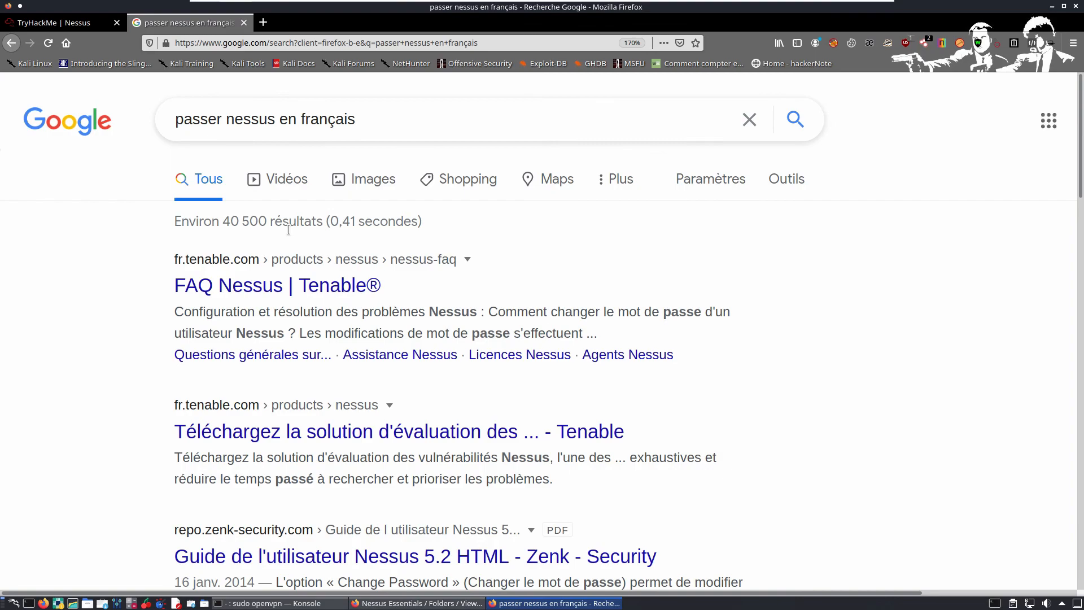
Step: Look through the search results for a French Nessus guide and open the mondedie.fr tutorial "Auditer son système avec Nessus"
{"action": "scroll", "coordinate": [275, 314], "scroll_direction": "down", "scroll_amount": 3}
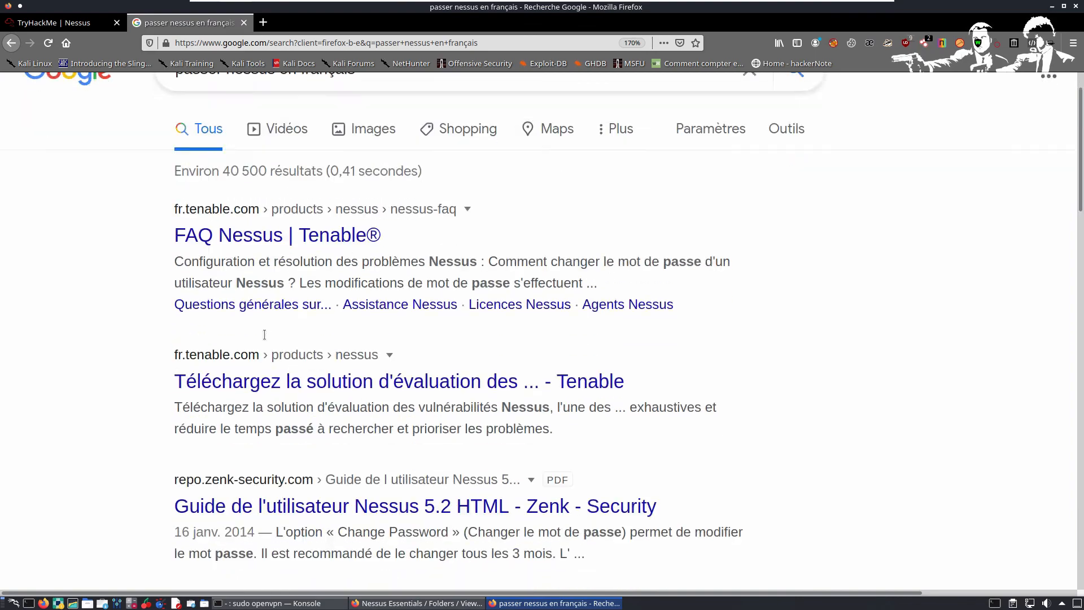
{"action": "scroll", "coordinate": [251, 345], "scroll_direction": "down", "scroll_amount": 3}
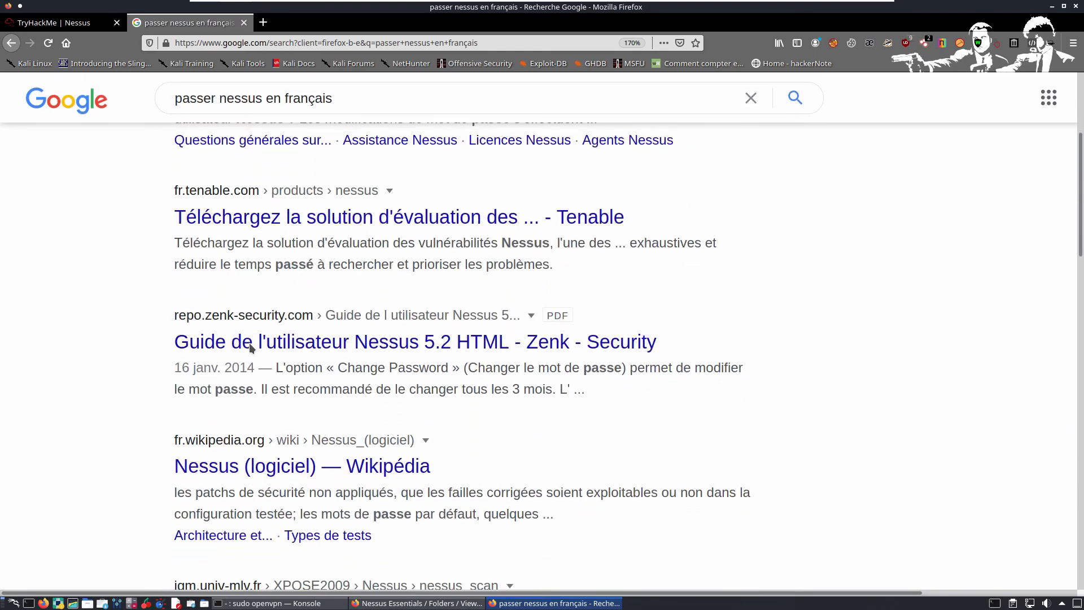
{"action": "scroll", "coordinate": [248, 355], "scroll_direction": "down", "scroll_amount": 1}
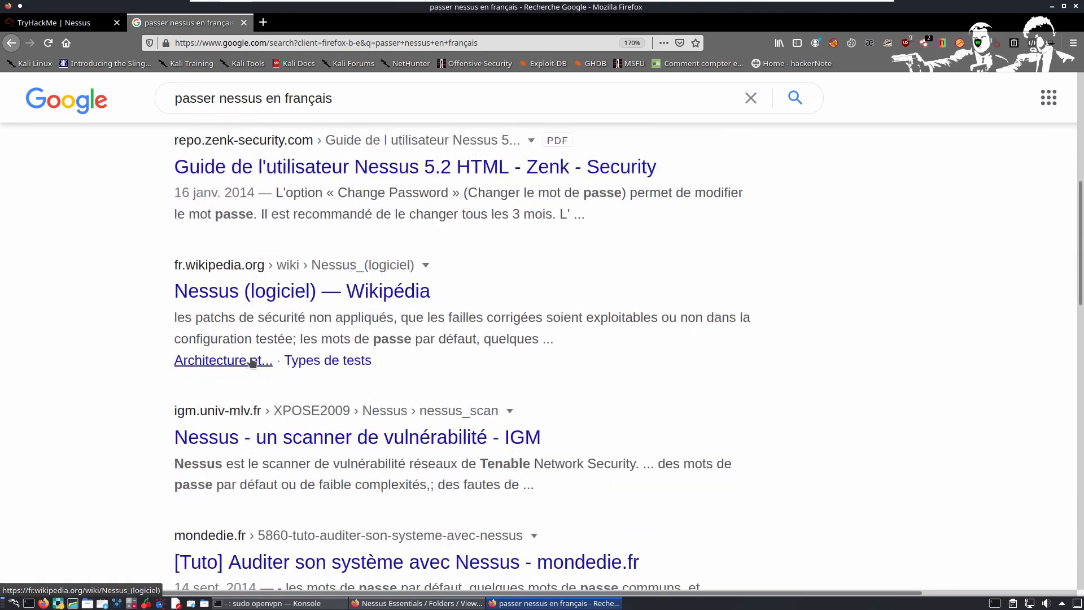
{"action": "scroll", "coordinate": [244, 367], "scroll_direction": "down", "scroll_amount": 2}
{"action": "scroll", "coordinate": [240, 381], "scroll_direction": "down", "scroll_amount": 2}
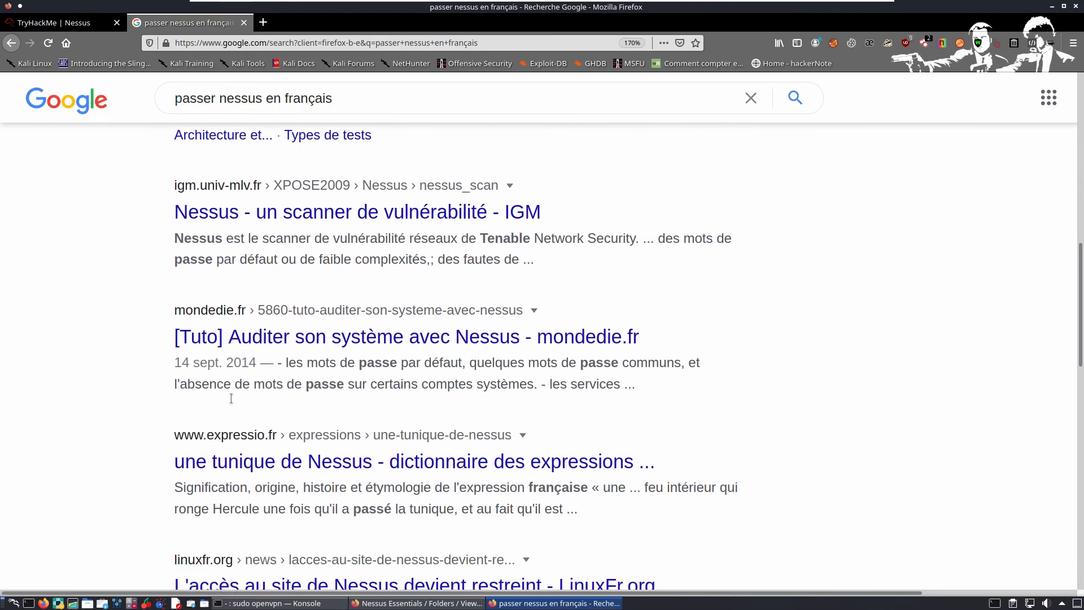
{"action": "scroll", "coordinate": [220, 399], "scroll_direction": "down", "scroll_amount": 4}
{"action": "scroll", "coordinate": [330, 322], "scroll_direction": "up", "scroll_amount": 2}
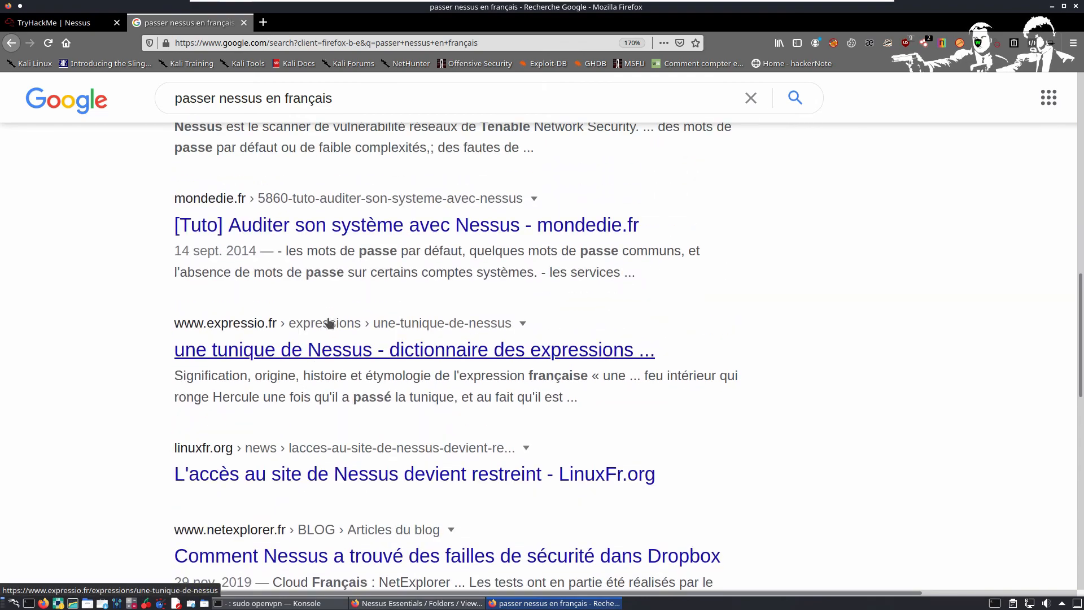
{"action": "left_click", "coordinate": [358, 231]}
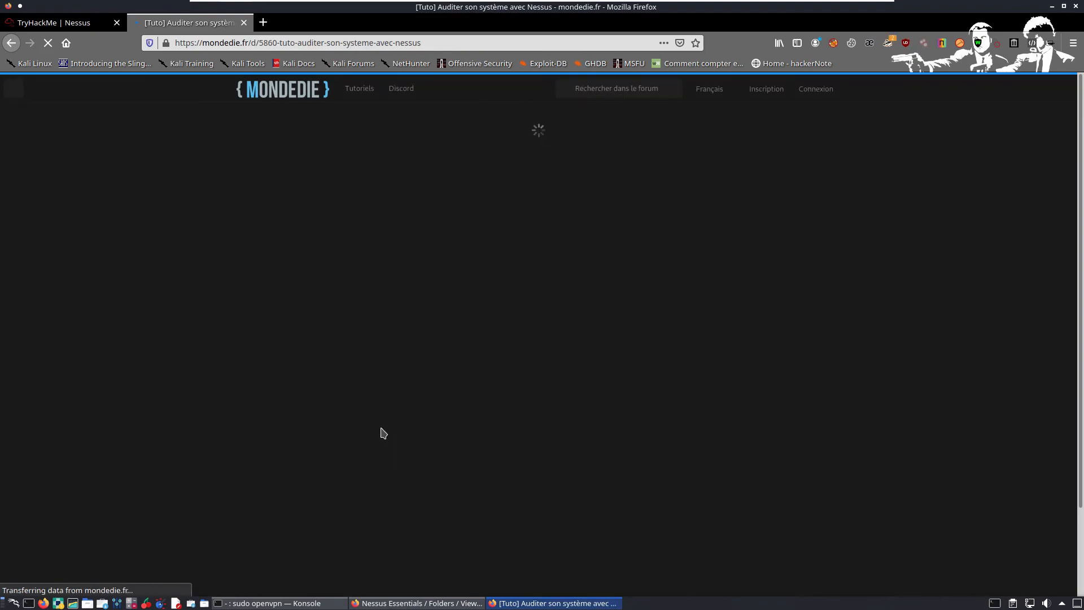
Step: Skim the mondedie.fr tutorial from installation to scan reports for a way to switch Nessus to French
{"action": "scroll", "coordinate": [418, 424], "scroll_direction": "down", "scroll_amount": 4}
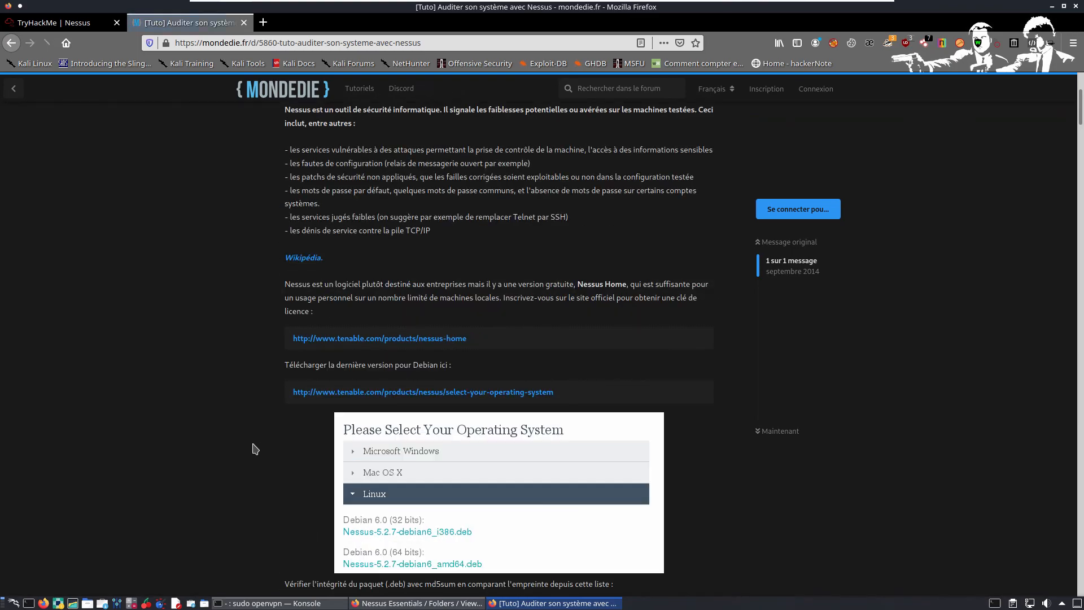
{"action": "scroll", "coordinate": [254, 425], "scroll_direction": "down", "scroll_amount": 9}
{"action": "scroll", "coordinate": [257, 425], "scroll_direction": "down", "scroll_amount": 9}
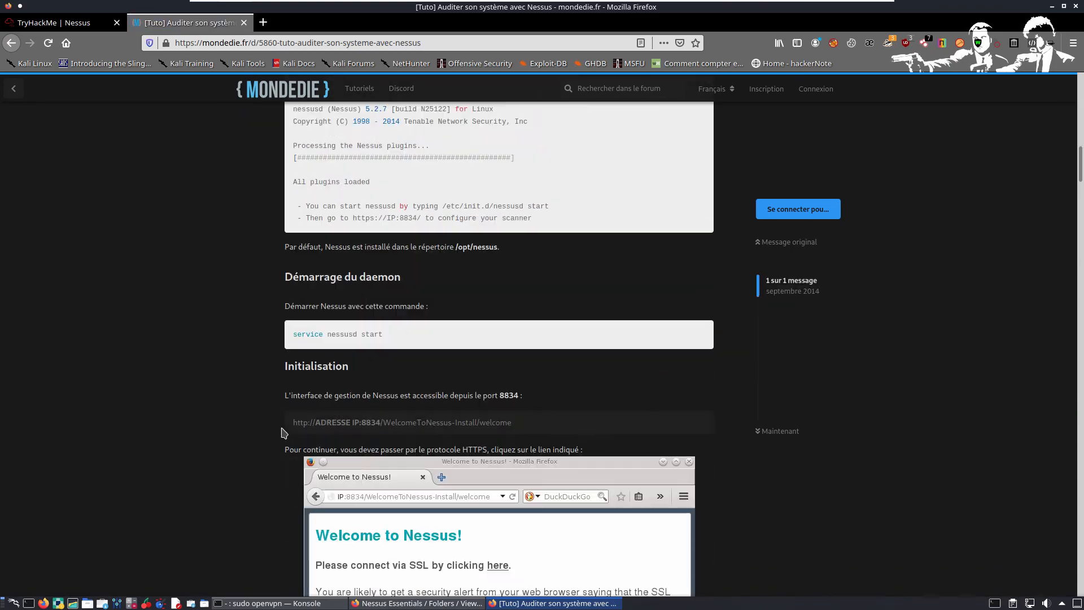
{"action": "scroll", "coordinate": [294, 465], "scroll_direction": "down", "scroll_amount": 11}
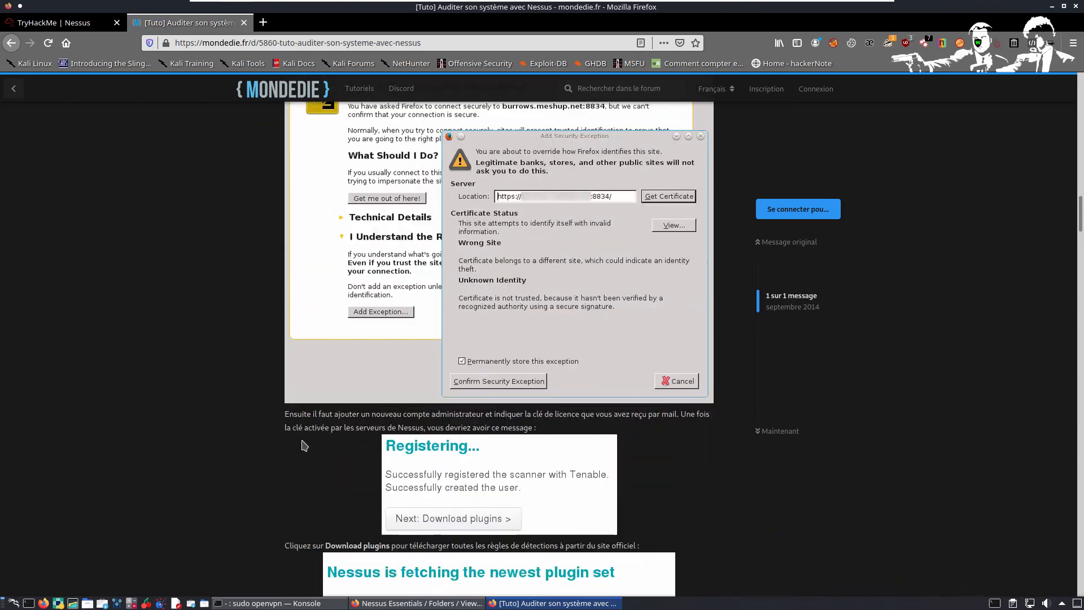
{"action": "scroll", "coordinate": [302, 448], "scroll_direction": "down", "scroll_amount": 13}
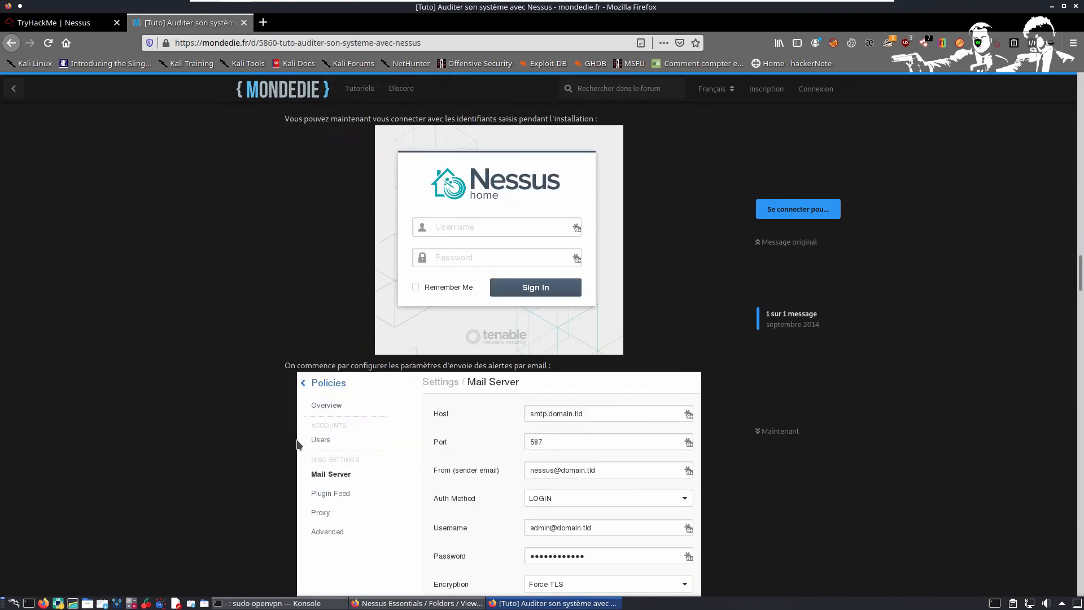
{"action": "scroll", "coordinate": [285, 432], "scroll_direction": "down", "scroll_amount": 15}
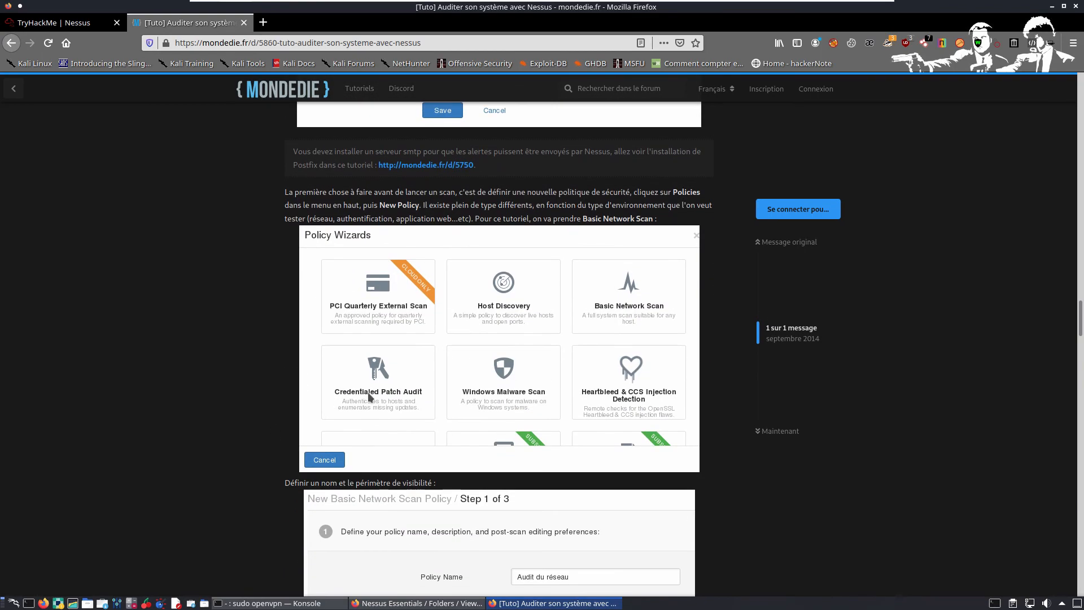
{"action": "scroll", "coordinate": [357, 431], "scroll_direction": "down", "scroll_amount": 19}
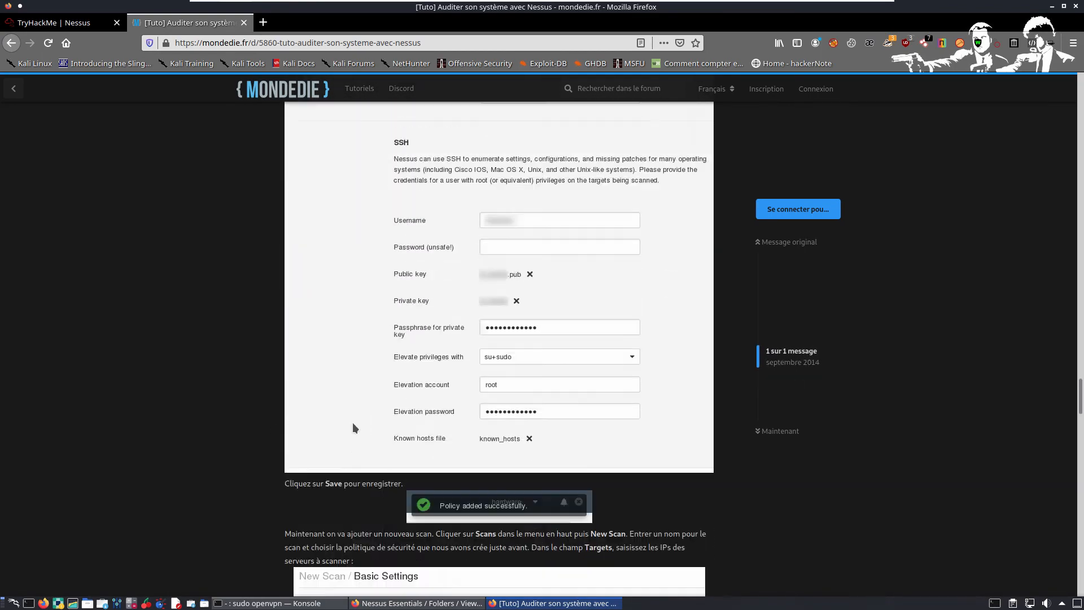
{"action": "scroll", "coordinate": [368, 422], "scroll_direction": "down", "scroll_amount": 18}
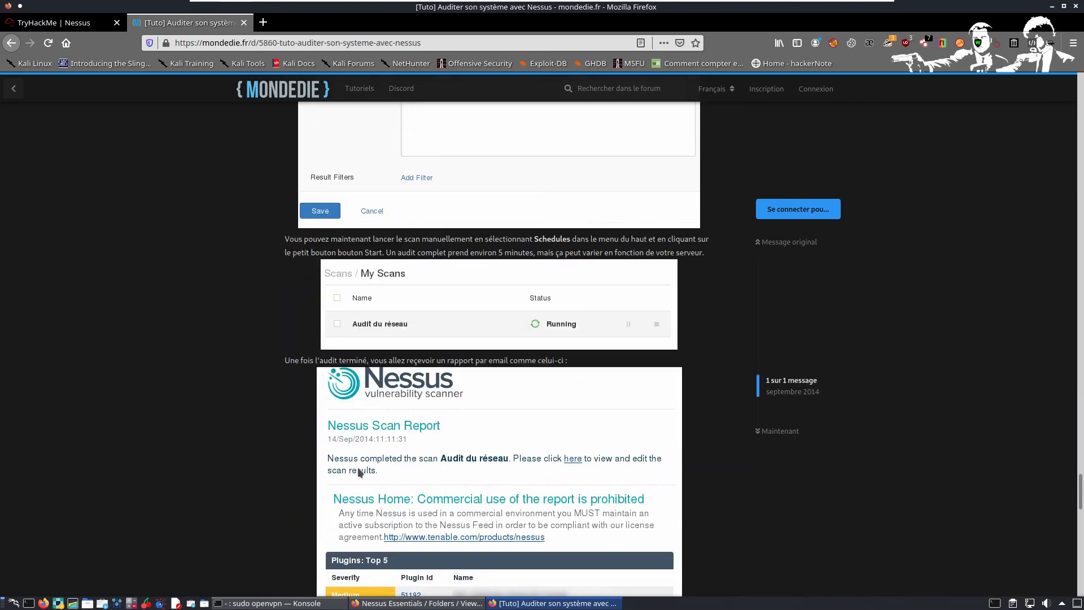
{"action": "scroll", "coordinate": [333, 384], "scroll_direction": "down", "scroll_amount": 5}
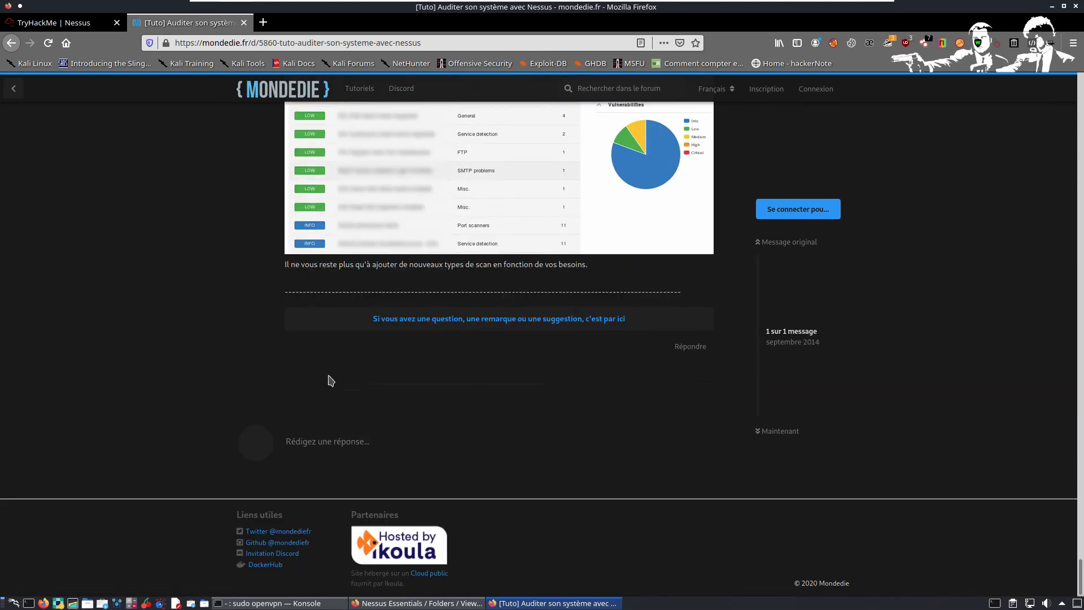
{"action": "scroll", "coordinate": [330, 367], "scroll_direction": "up", "scroll_amount": 7}
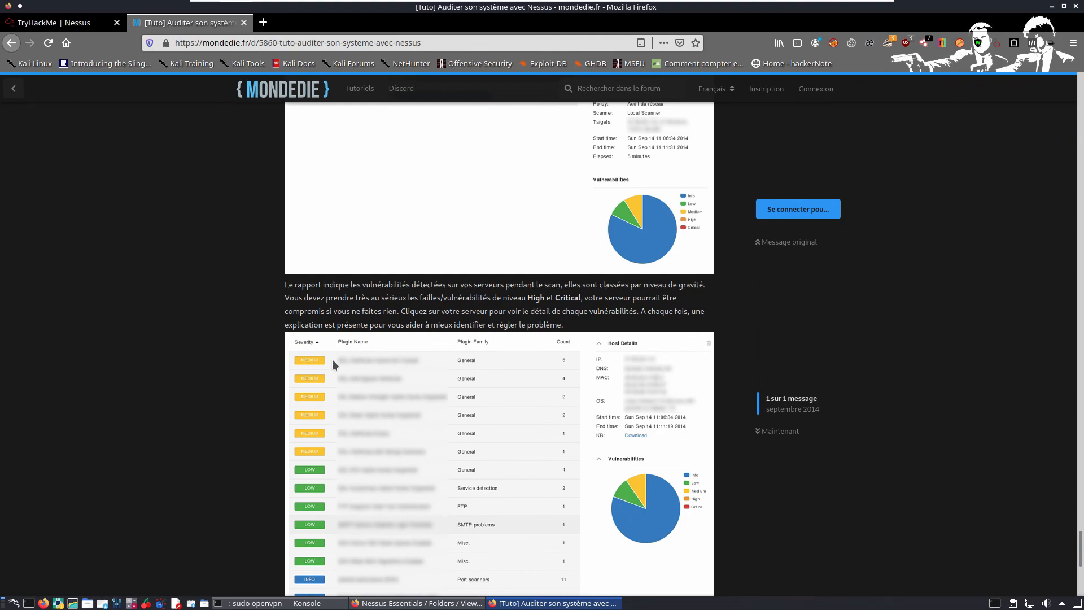
{"action": "scroll", "coordinate": [332, 359], "scroll_direction": "up", "scroll_amount": 8}
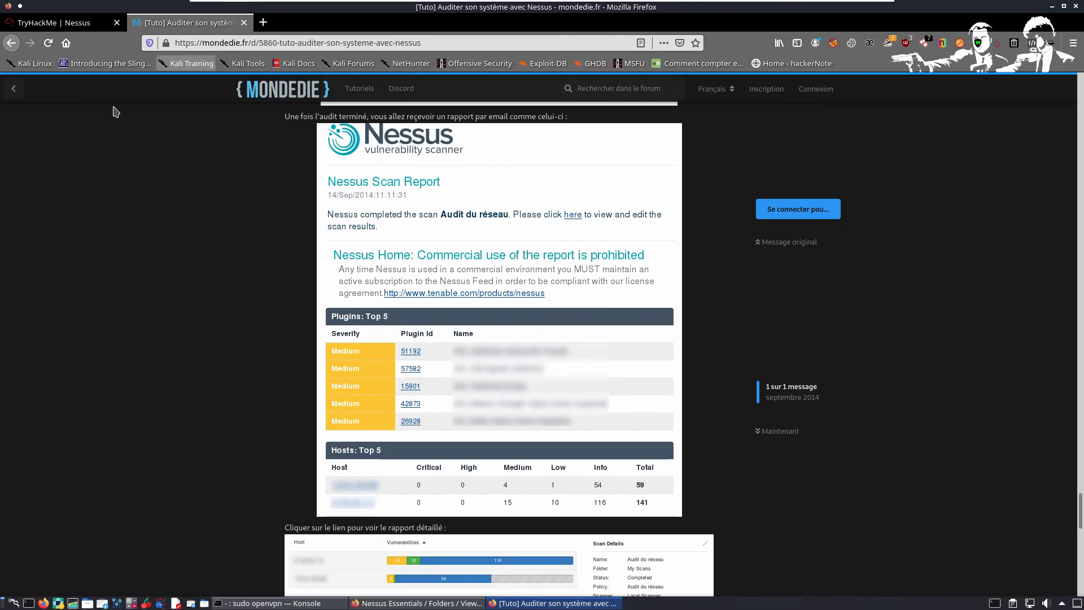